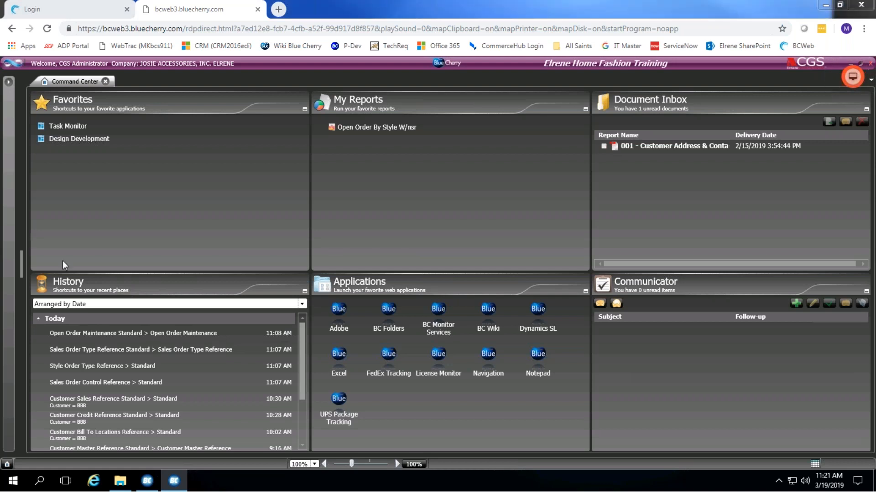
# Step: Open the Customer Master Reference from the recent history and bring up the record for customer BBB
pyautogui.click(8, 82)
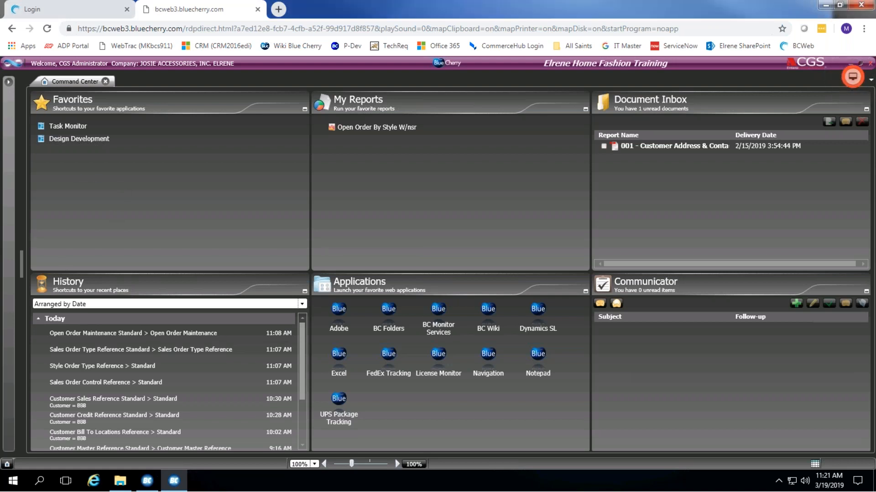
pyautogui.press('BackSpace')
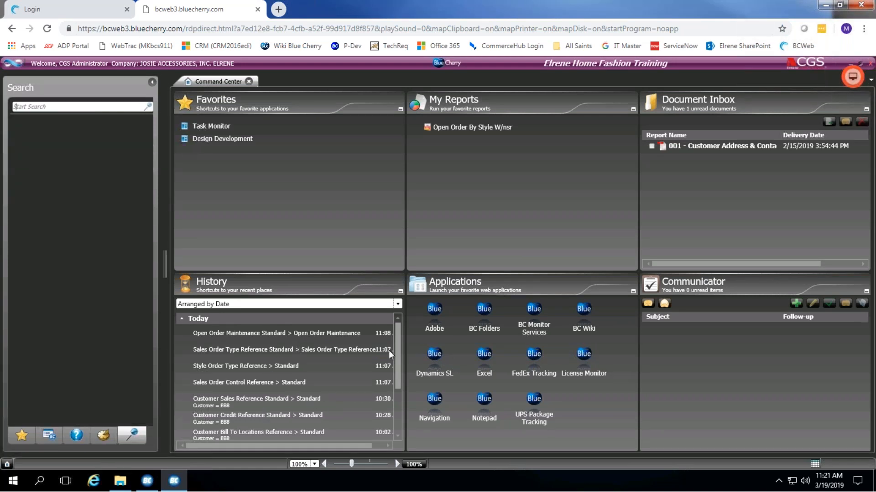
pyautogui.moveTo(399, 346); pyautogui.dragTo(413, 382)
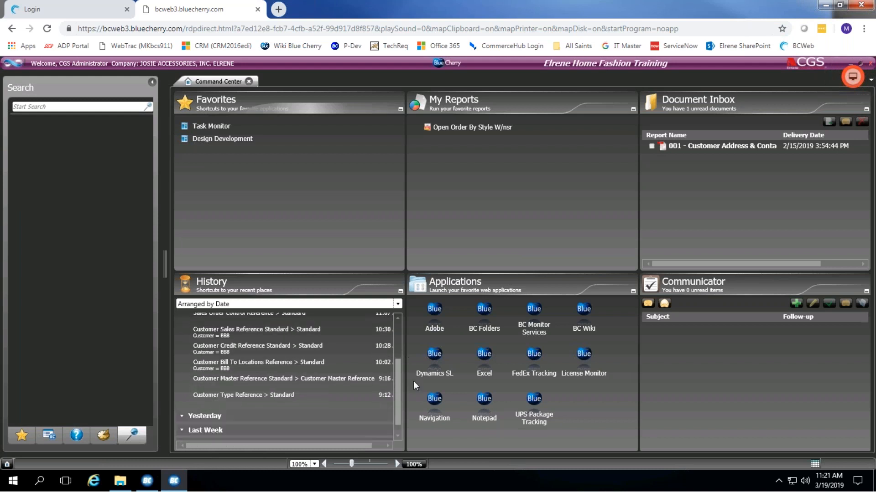
pyautogui.click(267, 378)
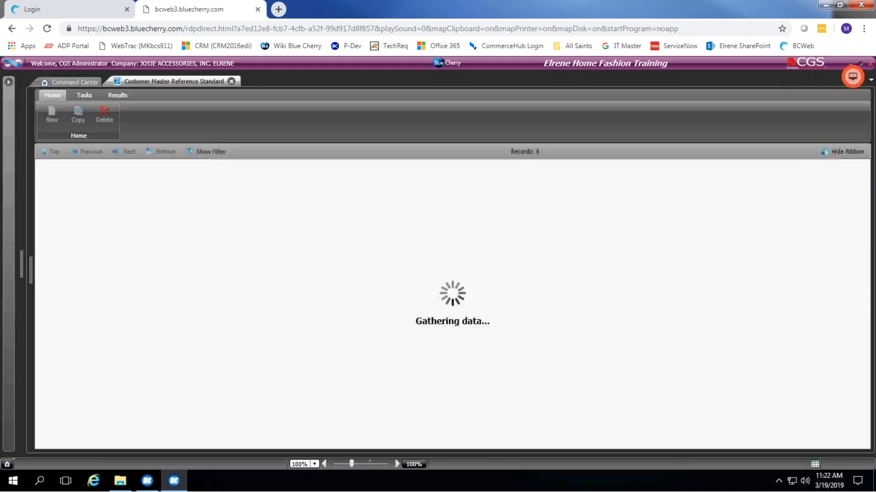
pyautogui.click(77, 177)
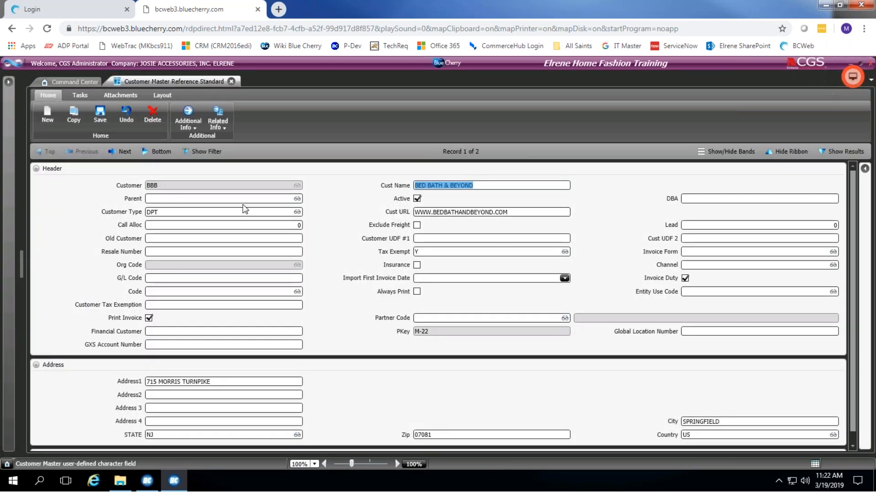
# Step: Start a new Ship Thru Reference record from the customer's related information and set its customer to BBB
pyautogui.click(223, 126)
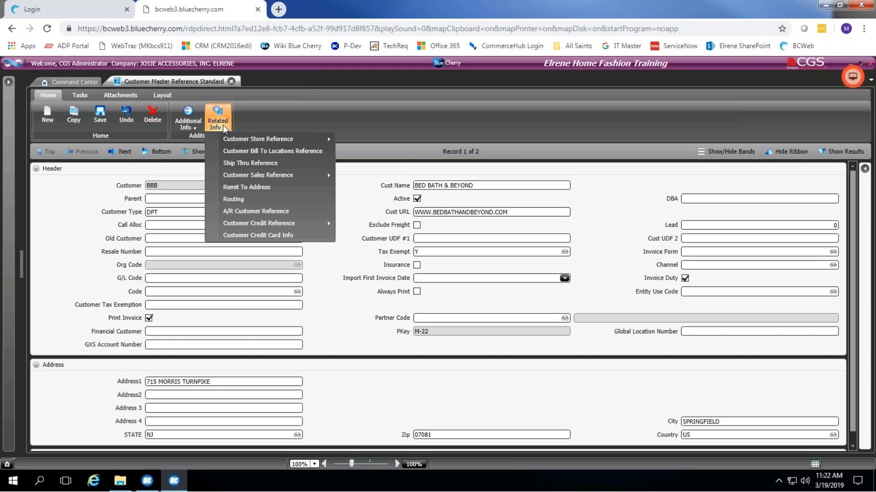
pyautogui.click(246, 163)
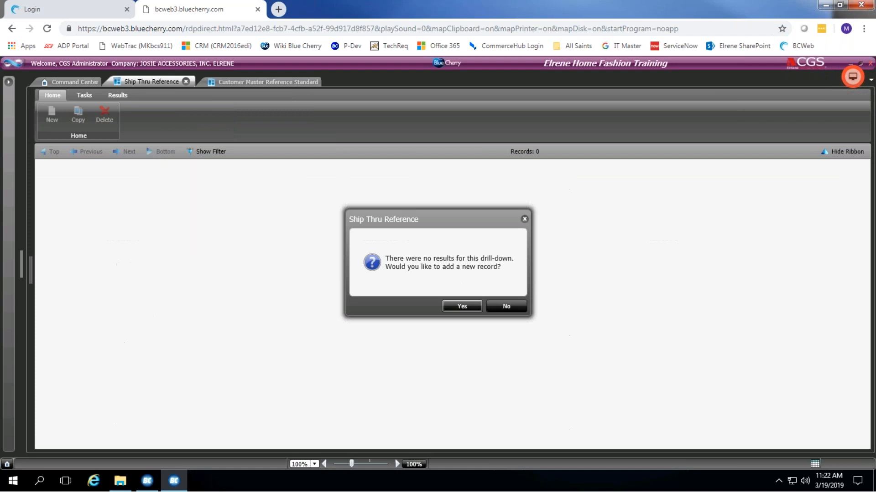
pyautogui.click(462, 306)
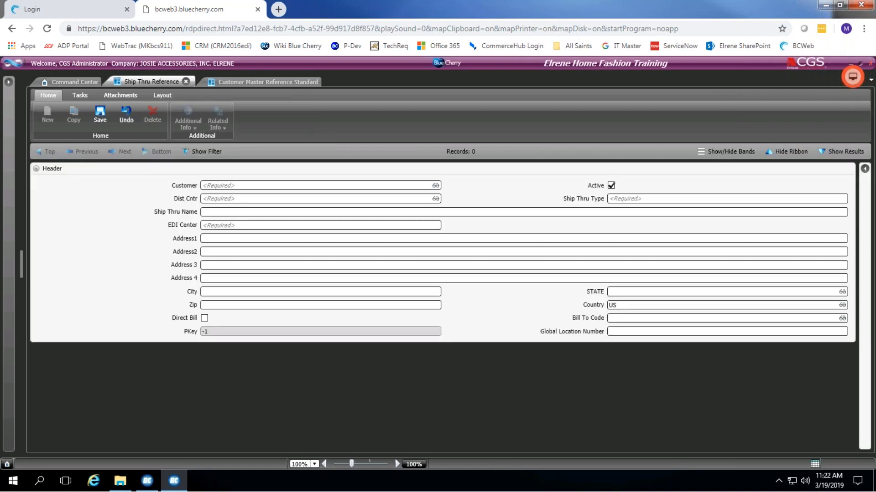
pyautogui.click(222, 185)
pyautogui.write('BBB')
pyautogui.press('Tab')
pyautogui.press('Tab')
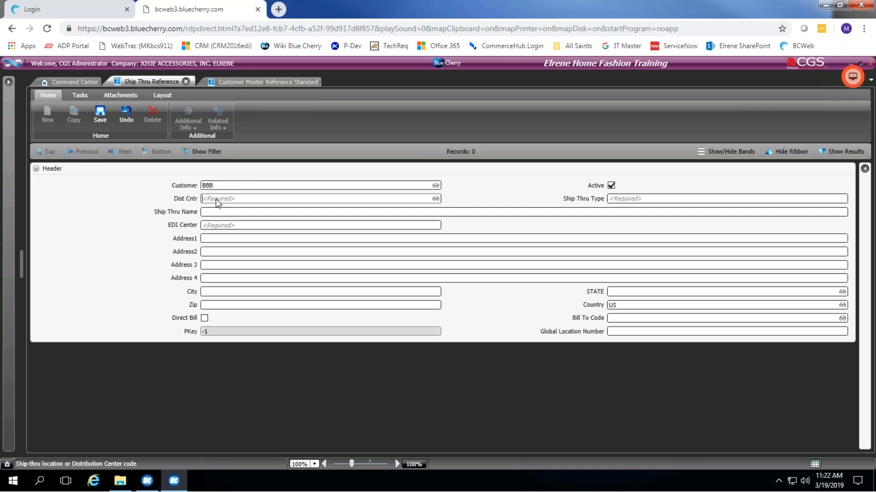
pyautogui.press('Tab')
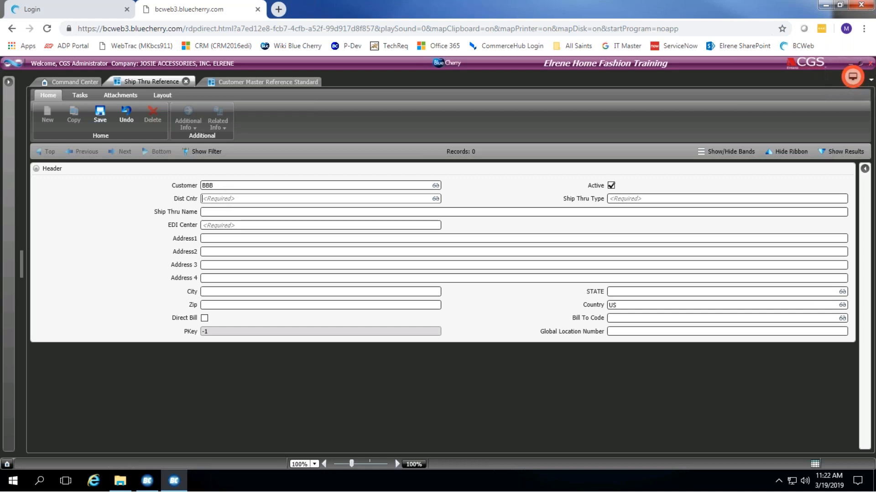
# Step: Set the ship thru record's distribution center code to 0006
pyautogui.click(228, 197)
pyautogui.press('Tab')
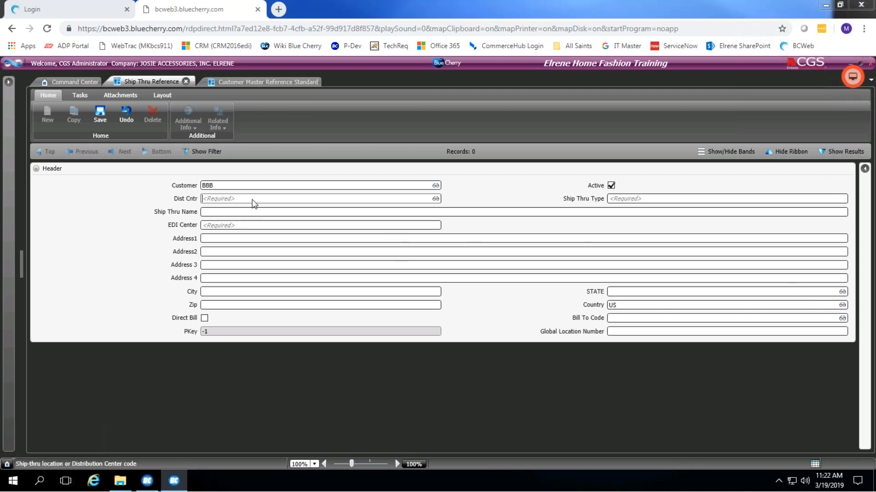
pyautogui.write('0006')
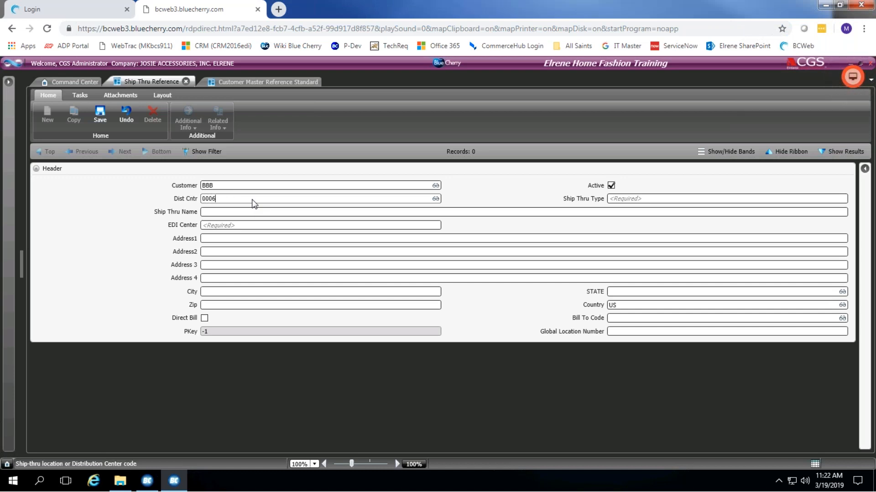
pyautogui.press('Tab')
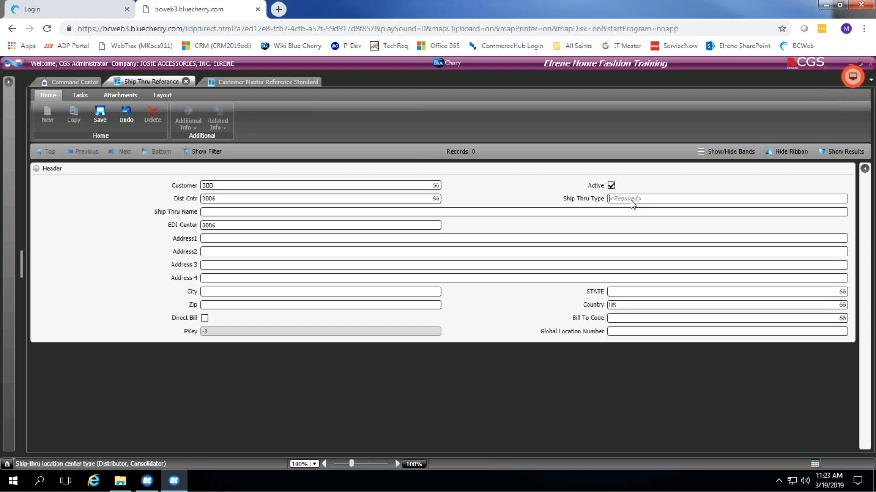
# Step: Enter D as the ship thru type, and replace it with C
pyautogui.write('D')
pyautogui.press('Tab')
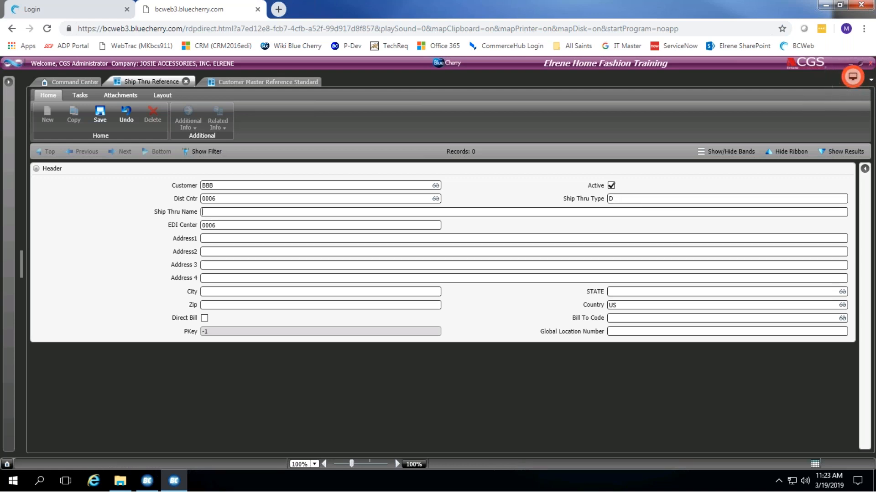
pyautogui.click(619, 200)
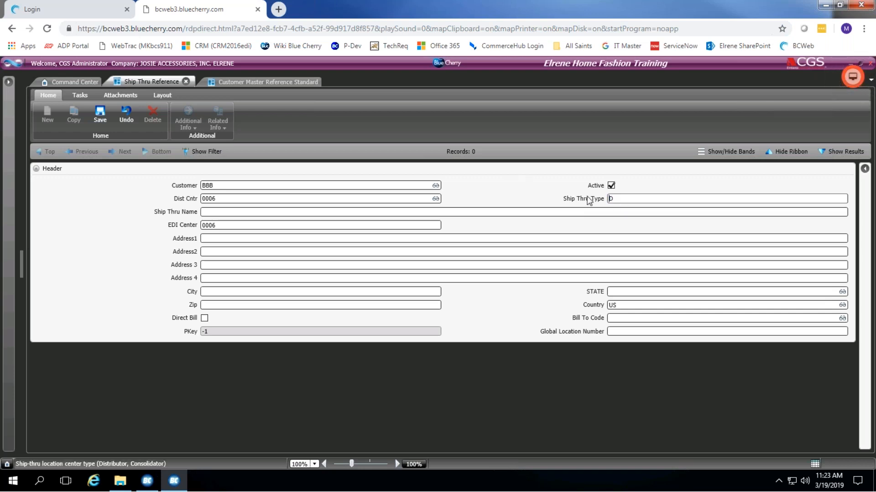
pyautogui.moveTo(622, 202); pyautogui.dragTo(587, 199)
pyautogui.click(618, 201)
pyautogui.press('Tab')
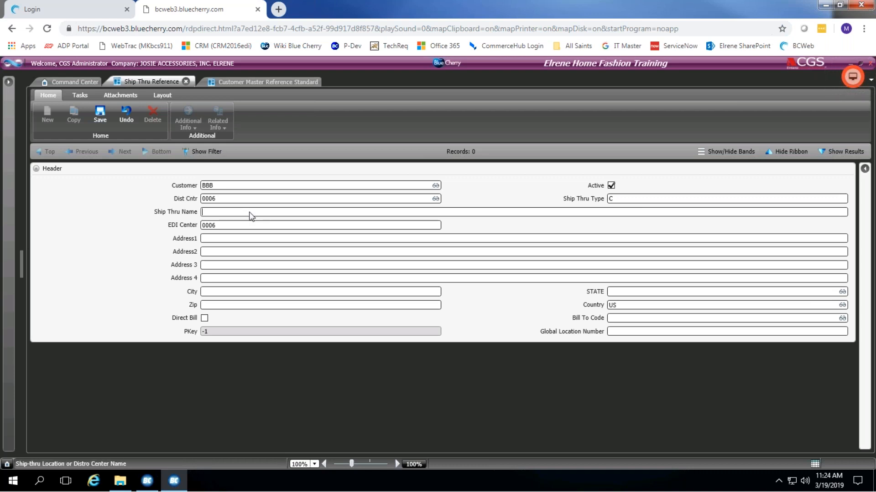
# Step: Enter "BED BATH & BEYOND 0006" as the ship thru name
pyautogui.write('bed')
pyautogui.press('BackSpace')
pyautogui.press('BackSpace')
pyautogui.press('BackSpace')
pyautogui.press('BackSpace')
pyautogui.write('BED BATH & BEYOUND')
pyautogui.write('0006')
pyautogui.press('Tab')
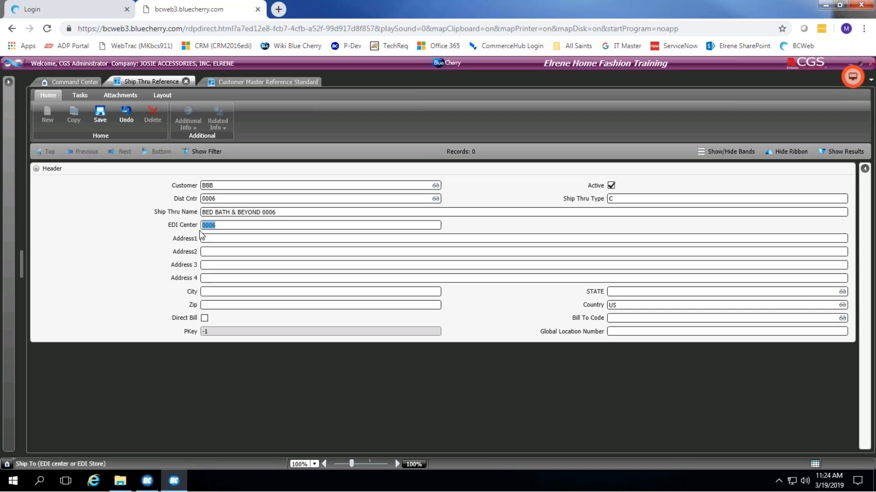
# Step: Strip the leading zeros from the distribution center code, and restore it to 0006
pyautogui.click(219, 227)
pyautogui.click(211, 201)
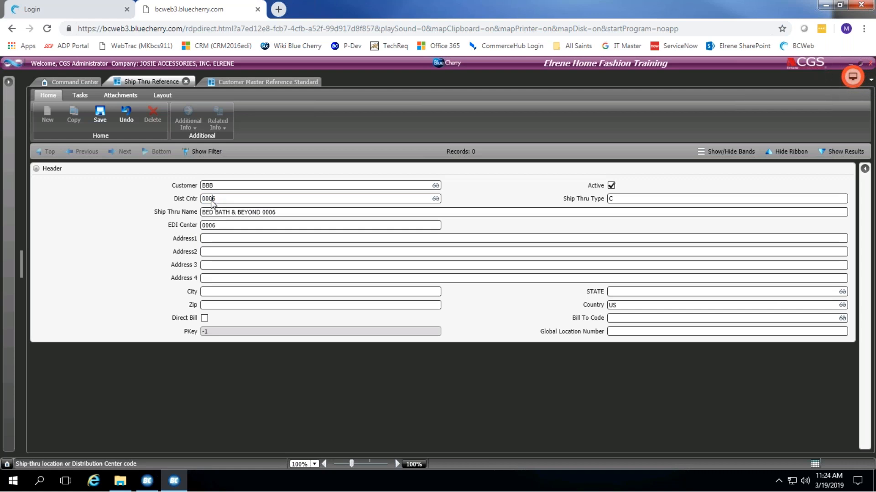
pyautogui.press('BackSpace')
pyautogui.press('BackSpace')
pyautogui.press('BackSpace')
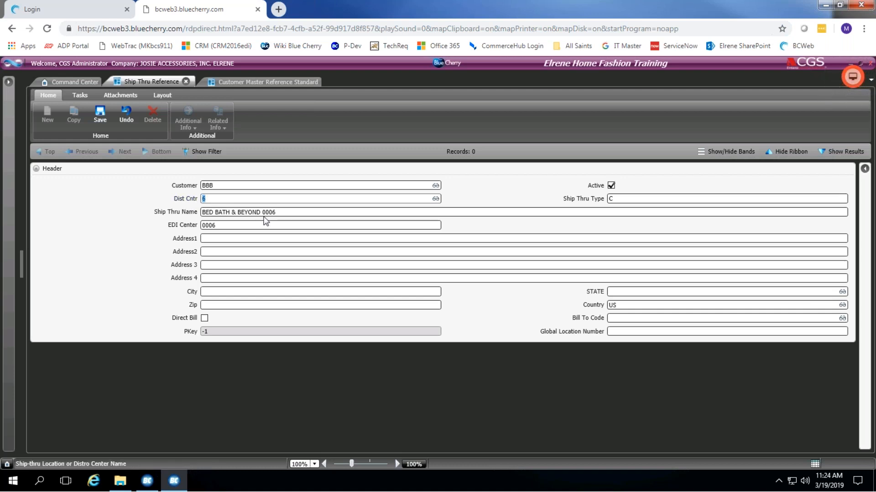
pyautogui.write('0006')
pyautogui.press('Tab')
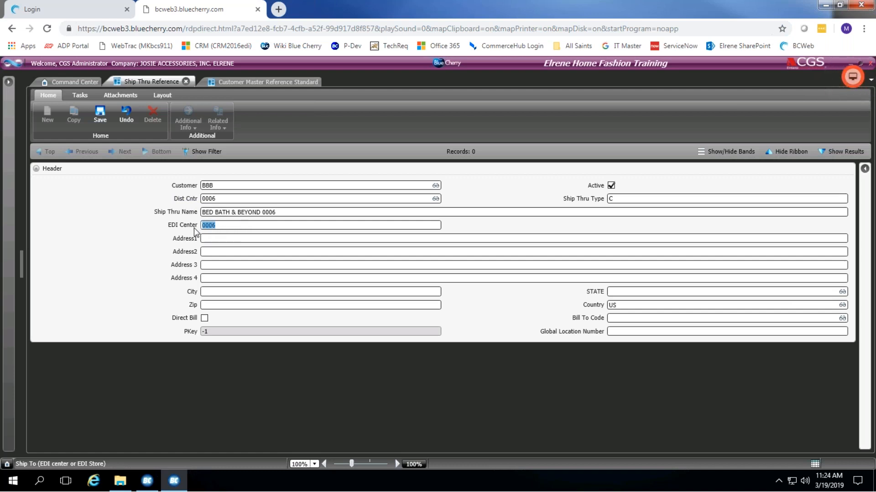
pyautogui.click(238, 228)
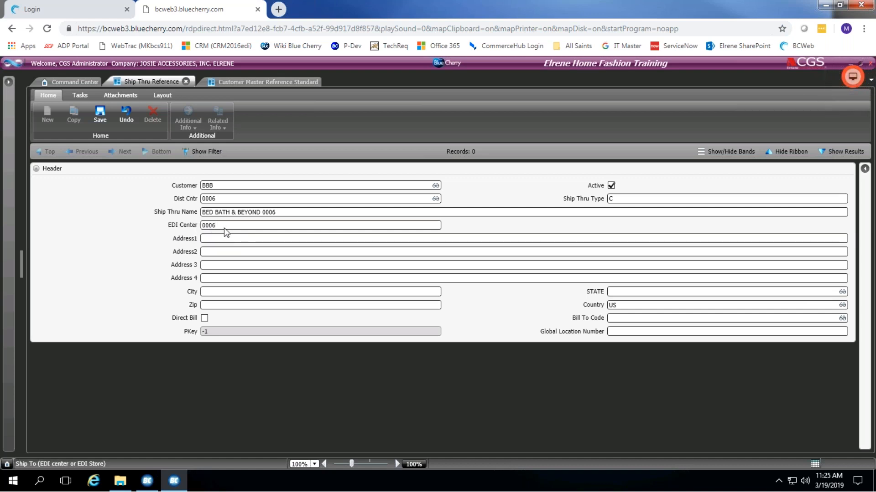
# Step: Enter the location's street address in the first address line and leave the other address lines blank
pyautogui.click(223, 241)
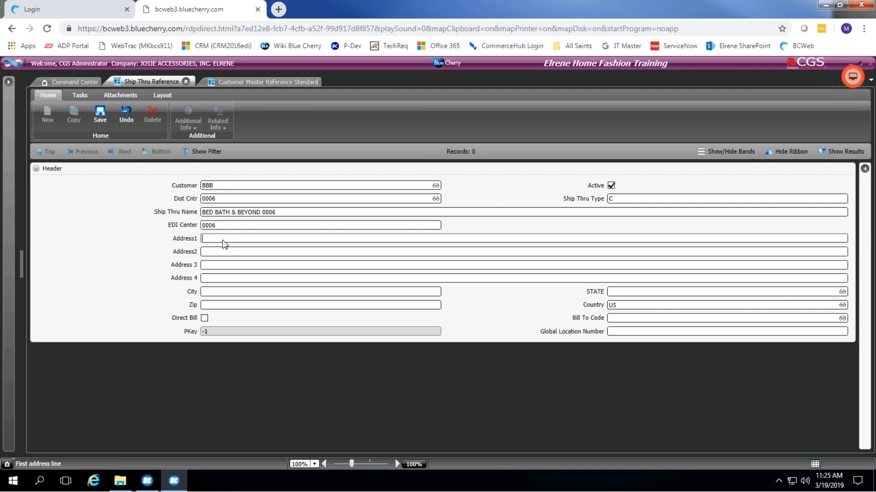
pyautogui.write('2275 SUMMER STREET')
pyautogui.press('Tab')
pyautogui.press('Tab')
pyautogui.press('Tab')
pyautogui.press('Tab')
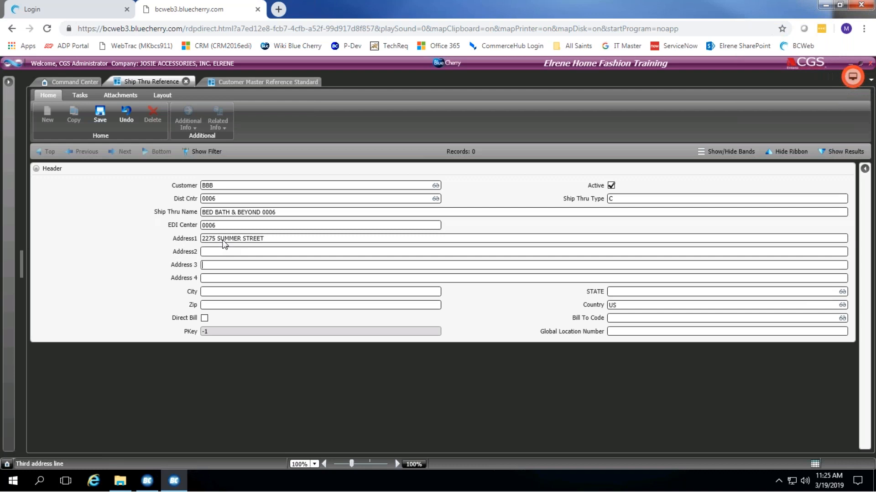
# Step: Fill in the city, state and zip code of the ship thru location
pyautogui.write('STAMFORD')
pyautogui.press('Tab')
pyautogui.write('CT')
pyautogui.press('Tab')
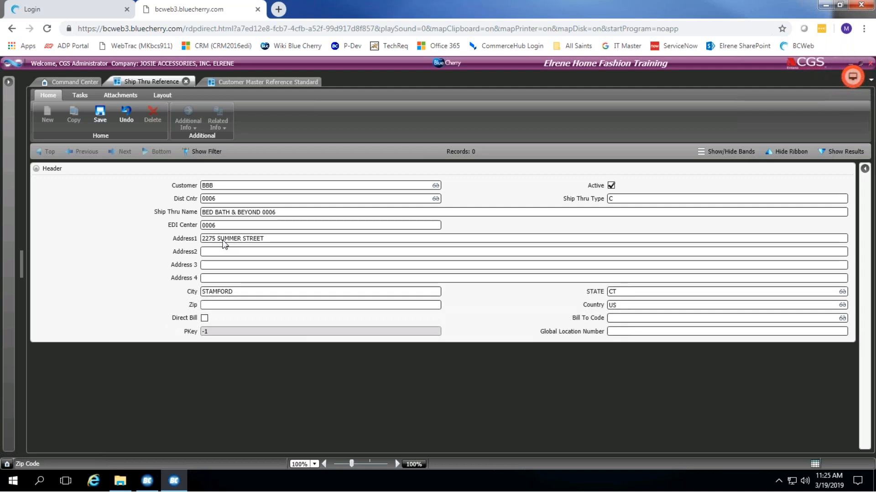
pyautogui.write('06905')
pyautogui.press('Tab')
pyautogui.press('Tab')
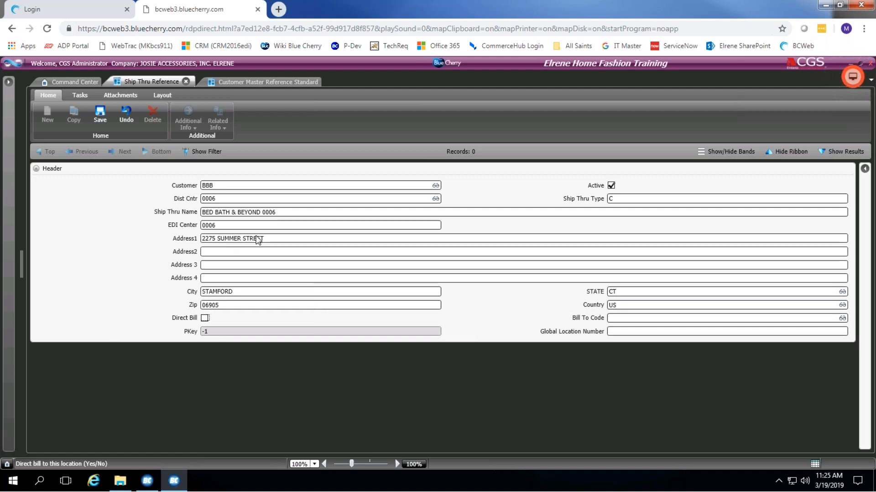
# Step: Save the ship thru record without a direct bill setting and close the Ship Thru Reference
pyautogui.press('Tab')
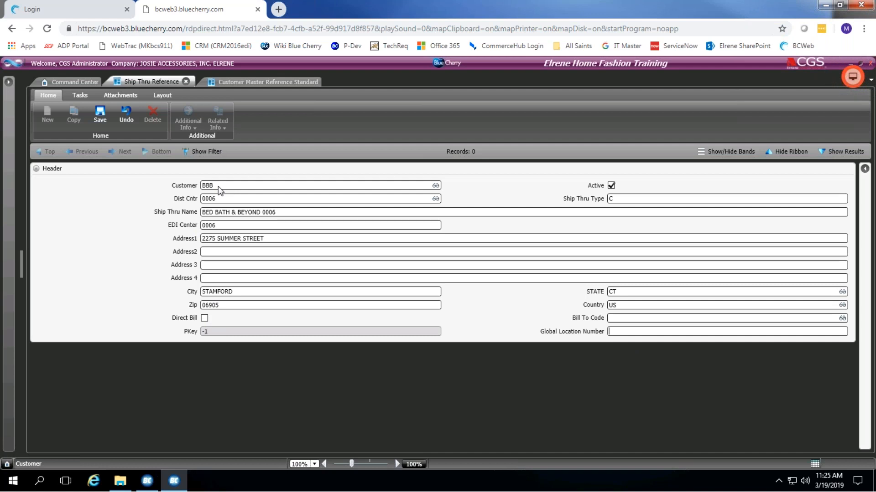
pyautogui.click(100, 114)
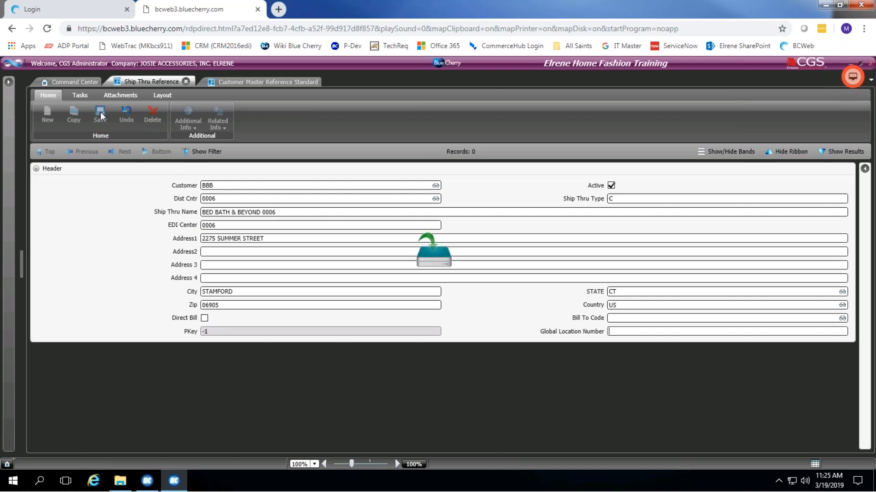
pyautogui.click(186, 82)
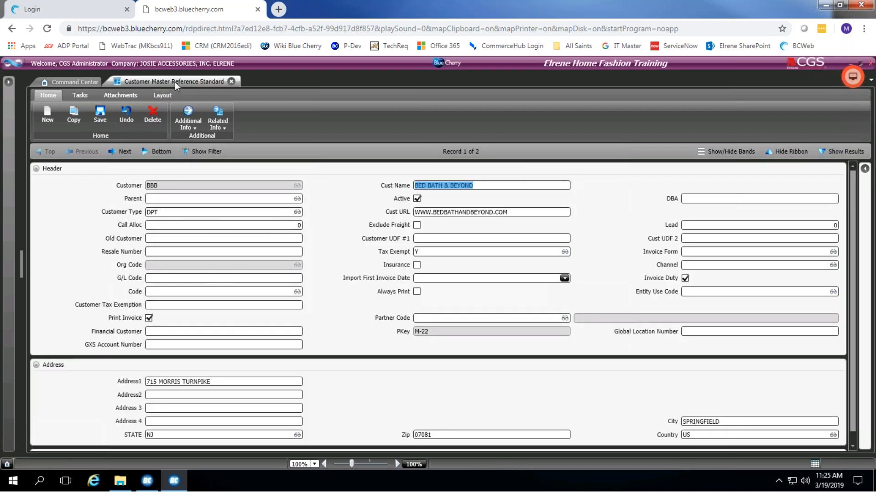
# Step: Start a new Customer Store Reference Standard record from the customer's related information and set its customer to BBB
pyautogui.click(223, 125)
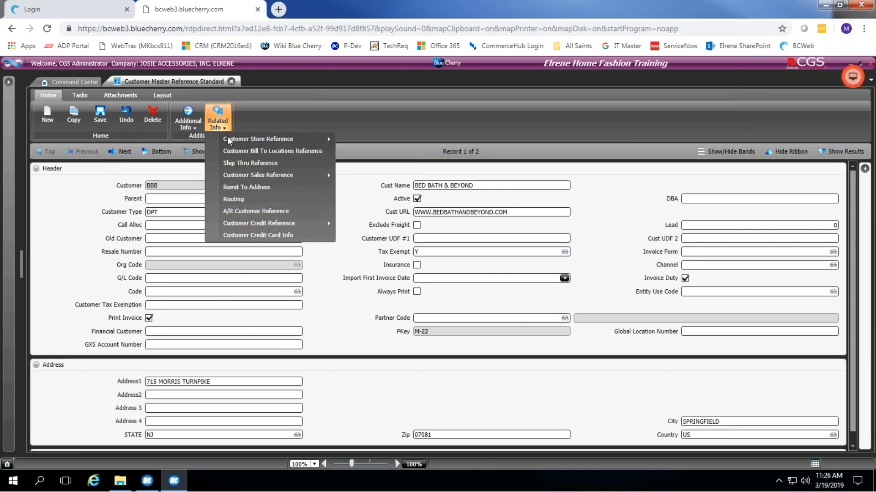
pyautogui.moveTo(251, 142)
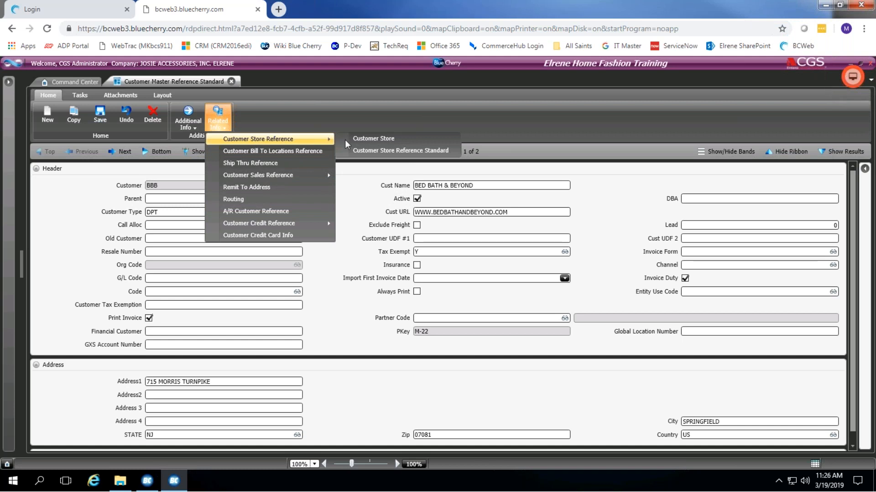
pyautogui.click(385, 151)
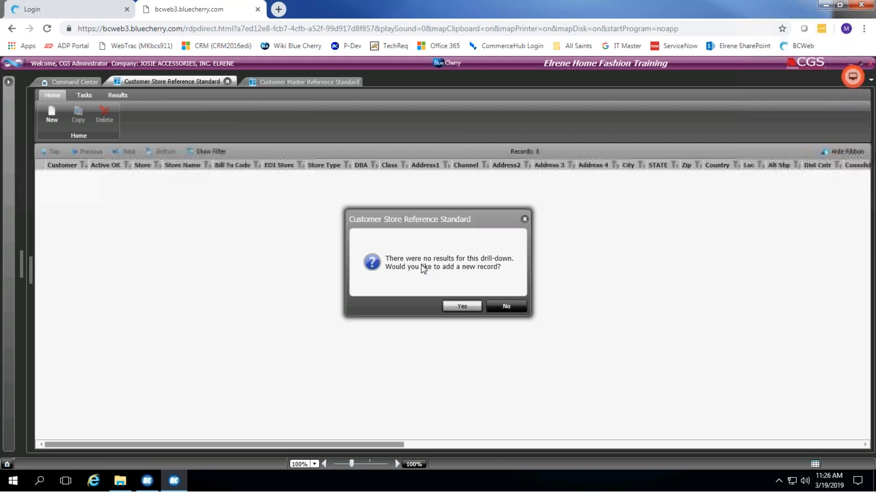
pyautogui.click(462, 306)
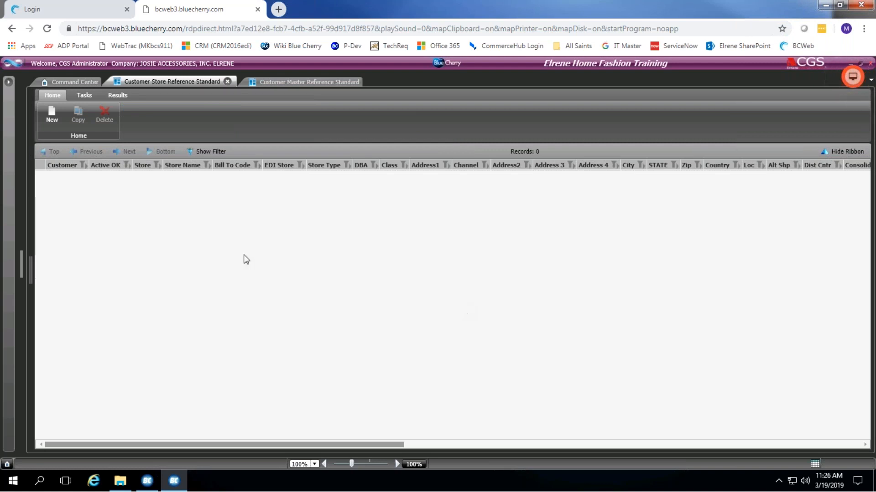
pyautogui.click(183, 186)
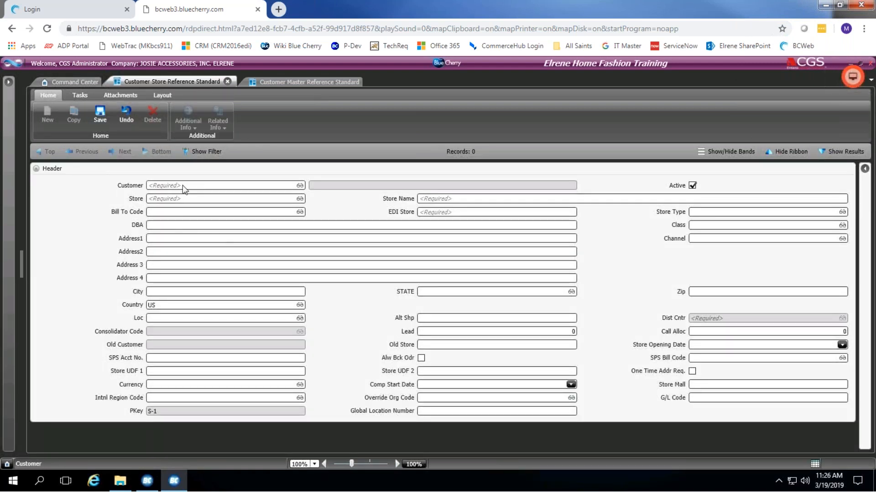
pyautogui.write('BBB')
pyautogui.press('Tab')
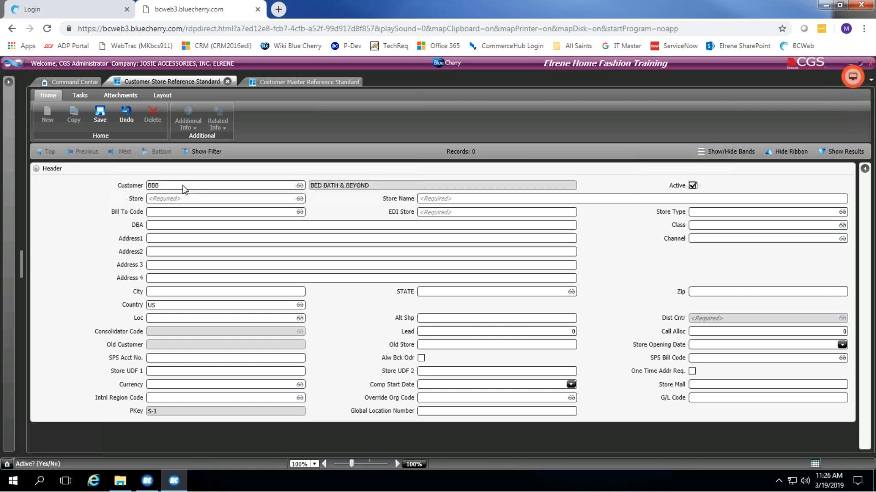
pyautogui.press('Tab')
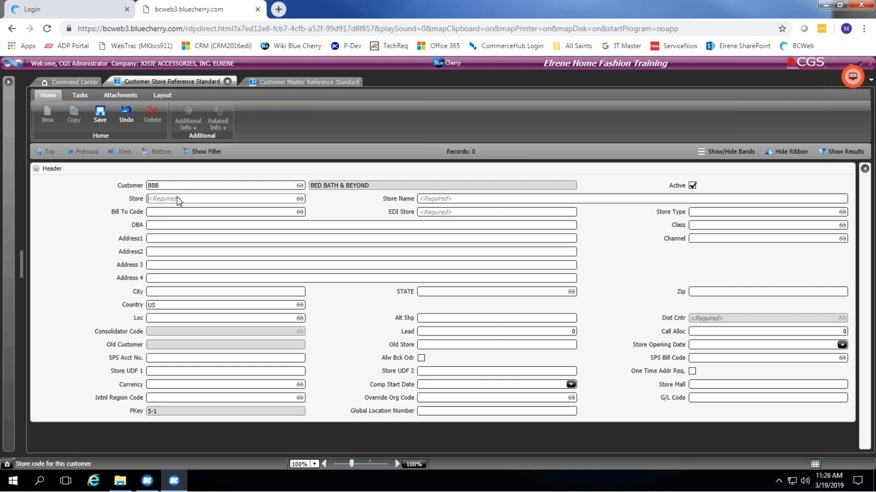
# Step: Enter store code 0007 and the store name BED BATH & BEYOND 0007
pyautogui.write('0007')
pyautogui.press('Tab')
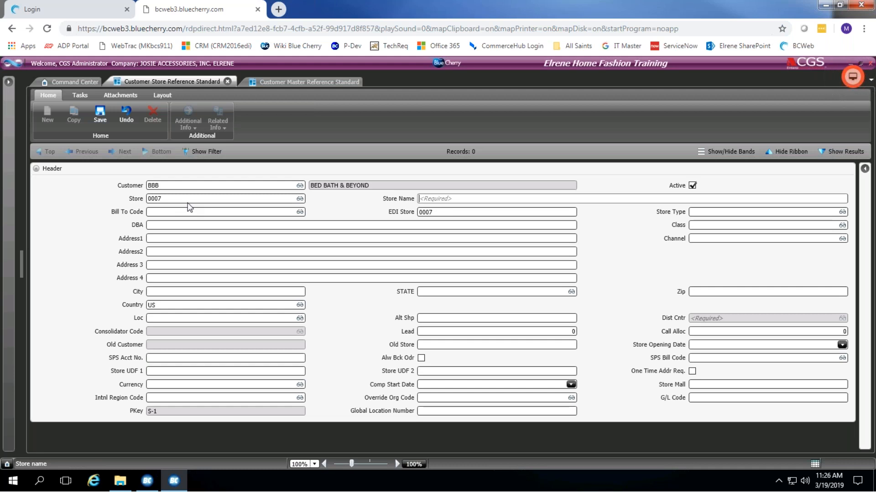
pyautogui.write('BED BATYH')
pyautogui.press('BackSpace')
pyautogui.press('BackSpace')
pyautogui.write('H & BEYOND 000')
pyautogui.press('Tab')
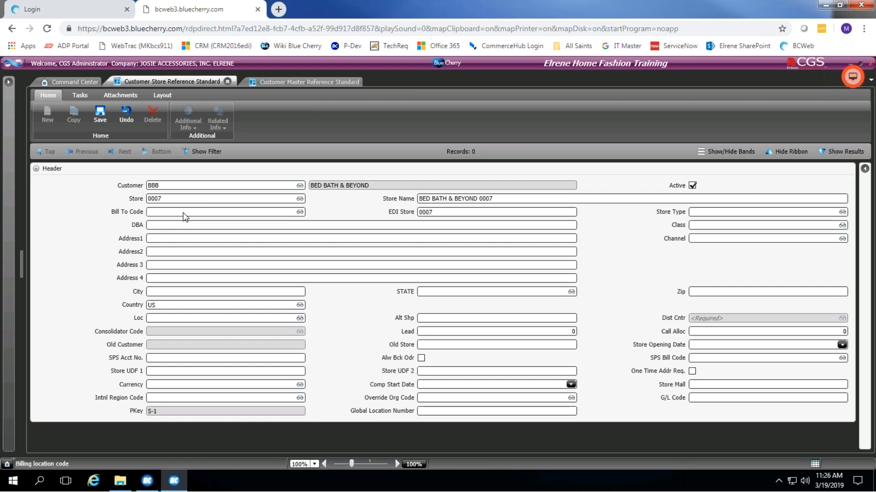
# Step: Keep the EDI store as 0007 and leave the bill-to code, store type, class and channel blank
pyautogui.press('Tab')
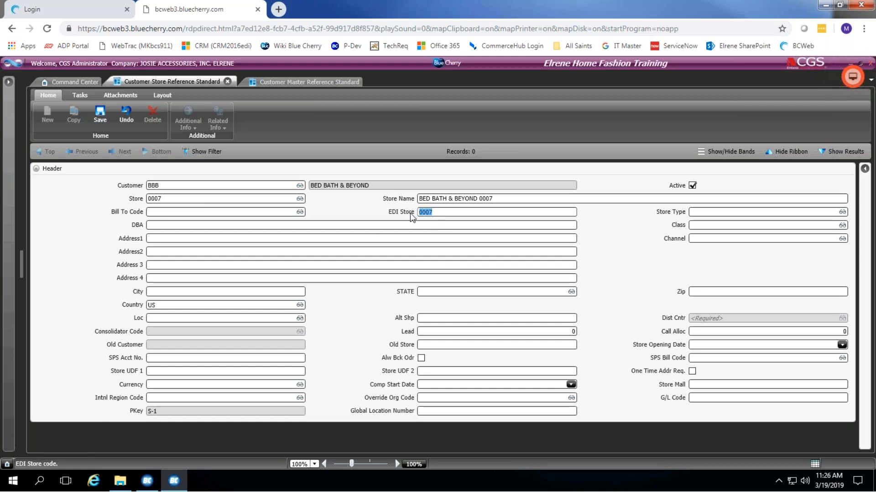
pyautogui.click(441, 214)
pyautogui.click(703, 216)
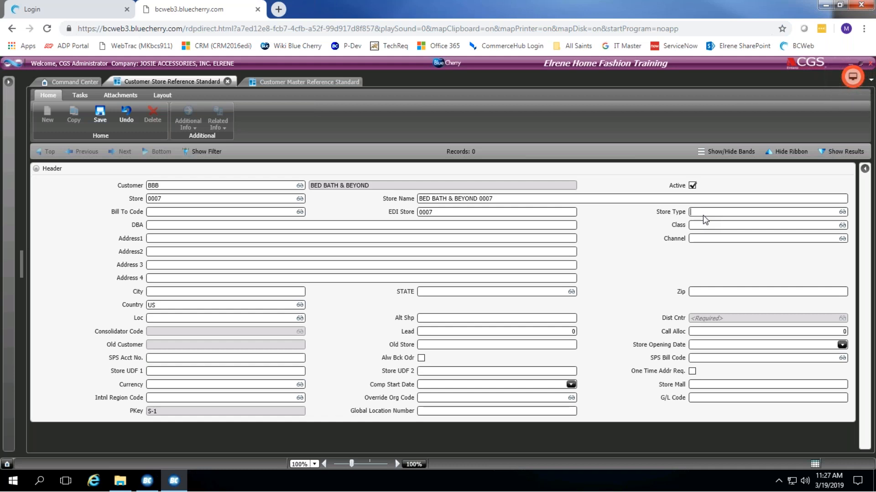
pyautogui.press('Tab')
pyautogui.press('Tab')
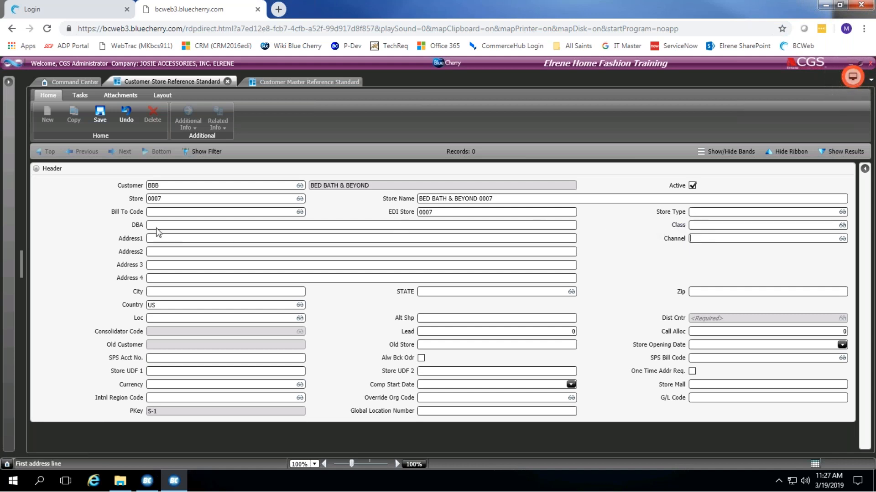
# Step: Enter the store's street address in the first address line and leave the remaining address lines blank
pyautogui.click(164, 240)
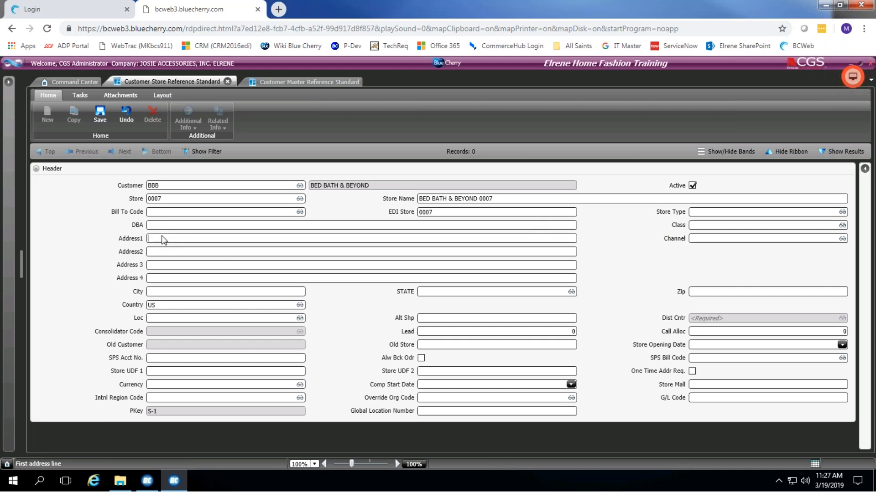
pyautogui.write('1')
pyautogui.press('BackSpace')
pyautogui.press('BackSpace')
pyautogui.write('01-1 MERCER MALL')
pyautogui.press('Tab')
pyautogui.press('Tab')
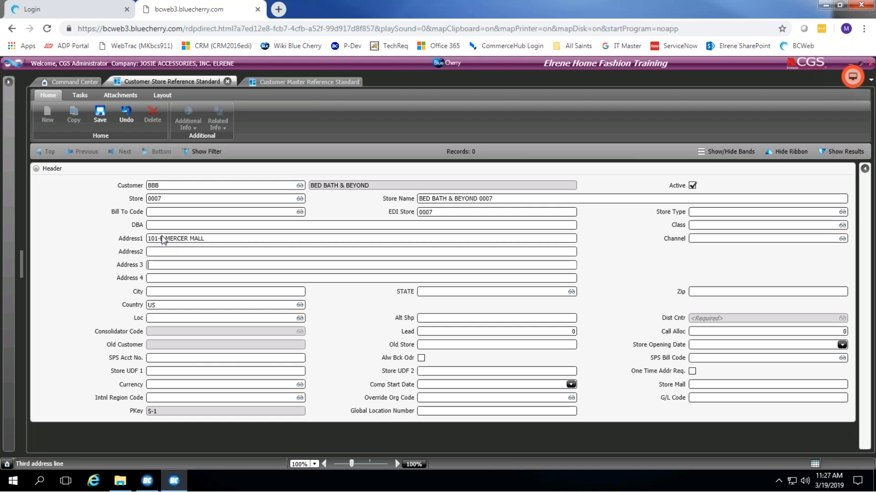
# Step: Fill in the store's city, state and zip code, keeping the country as US
pyautogui.write('LAW')
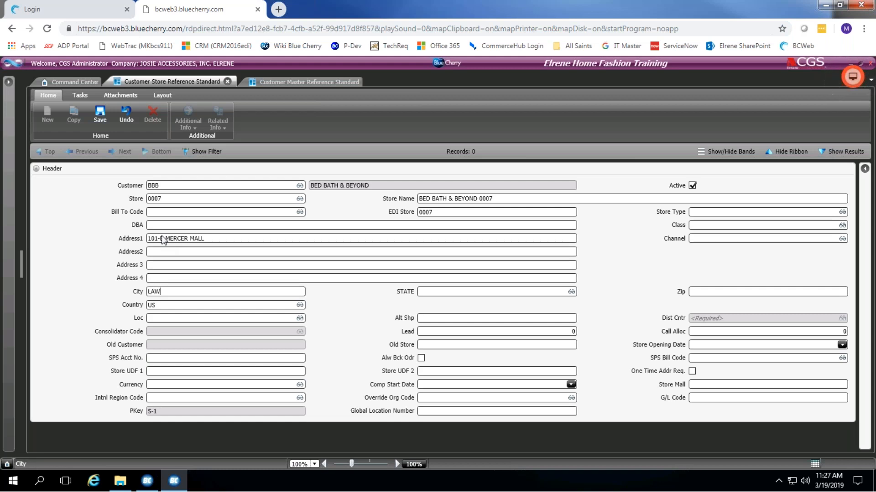
pyautogui.write('RENCEVILL')
pyautogui.press('Tab')
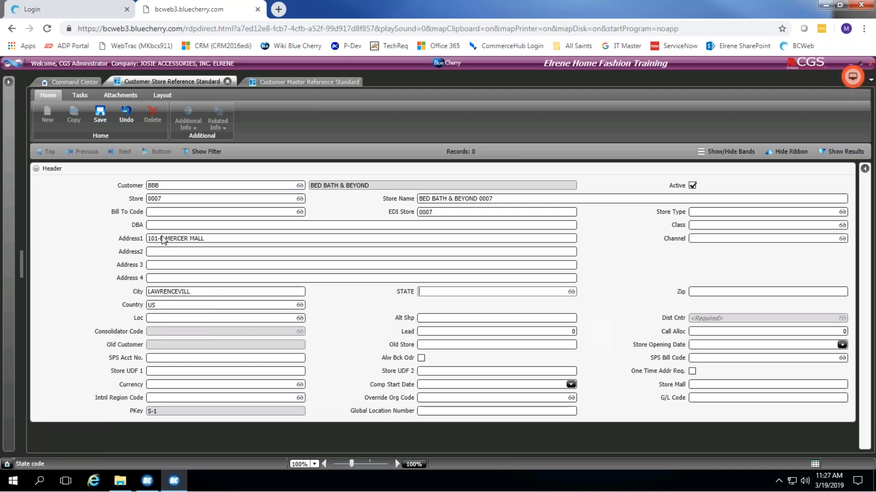
pyautogui.write('J')
pyautogui.press('Tab')
pyautogui.write('08')
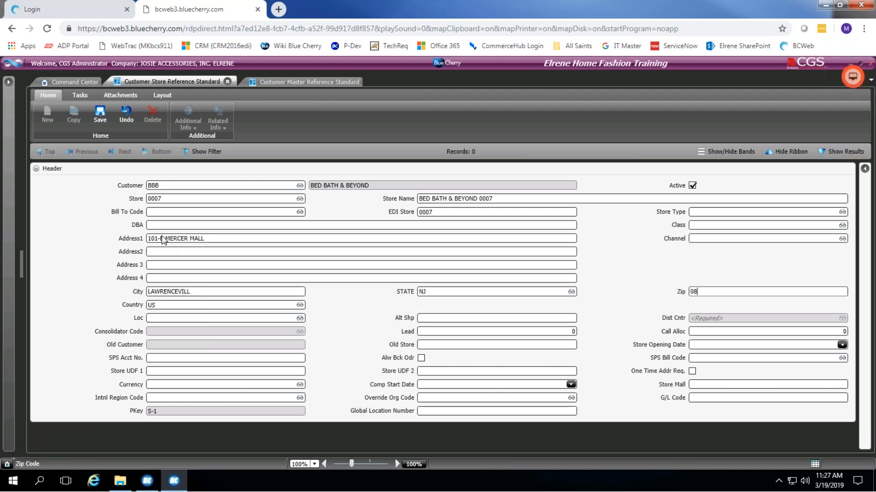
pyautogui.press('Tab')
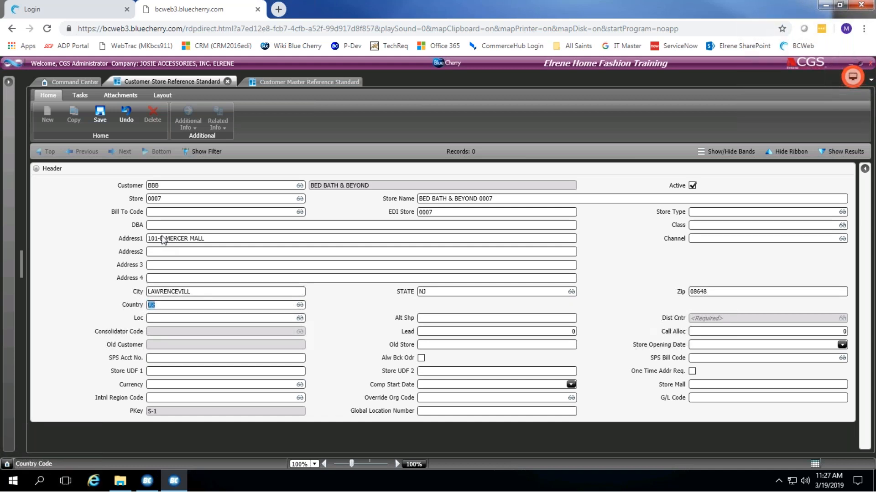
# Step: Leave the store's Loc field blank and set the alternate ship-to code (Alt Shp) to C for consolidator
pyautogui.click(167, 319)
pyautogui.click(434, 318)
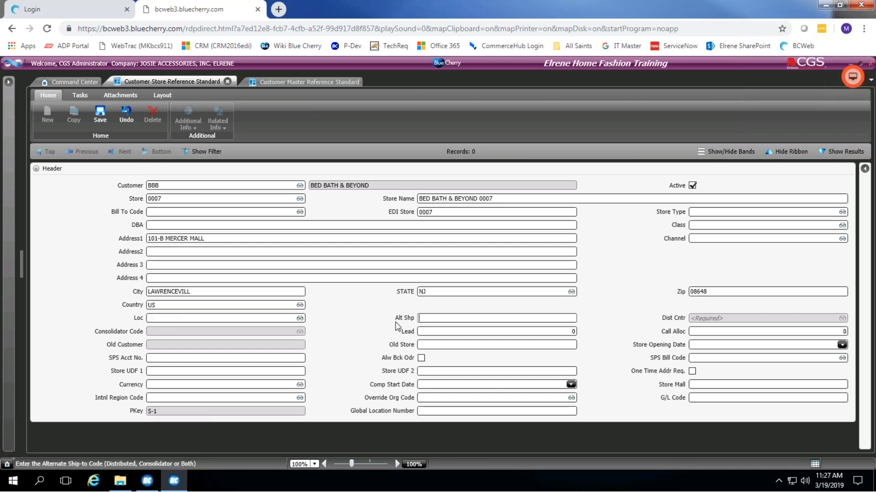
pyautogui.click(424, 331)
pyautogui.press('Tab')
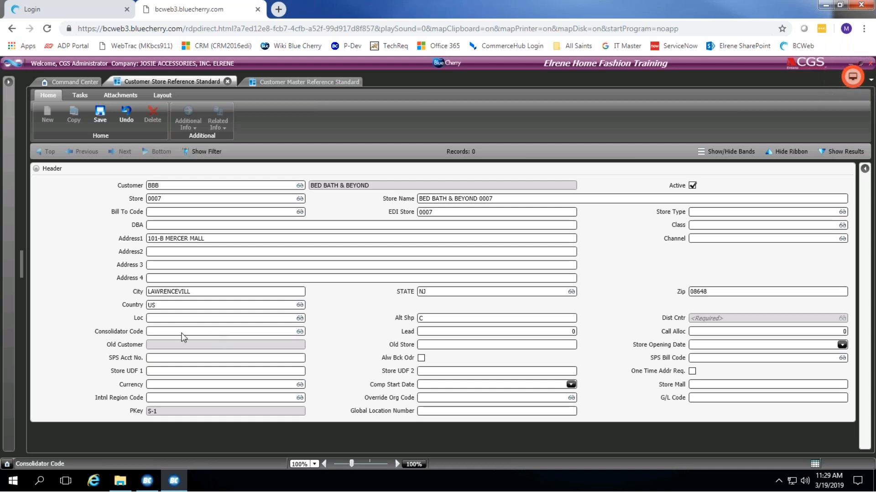
# Step: Try the distributed option D as the store's alternate ship-to code
pyautogui.click(419, 319)
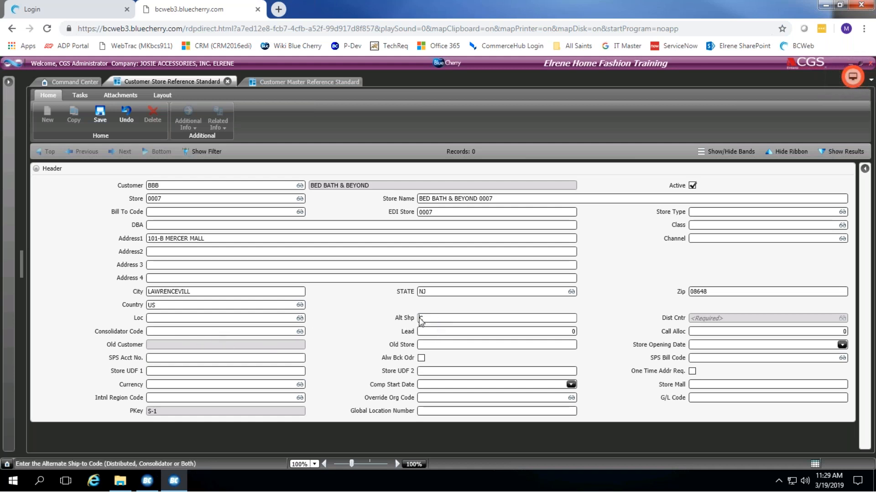
pyautogui.doubleClick(419, 318)
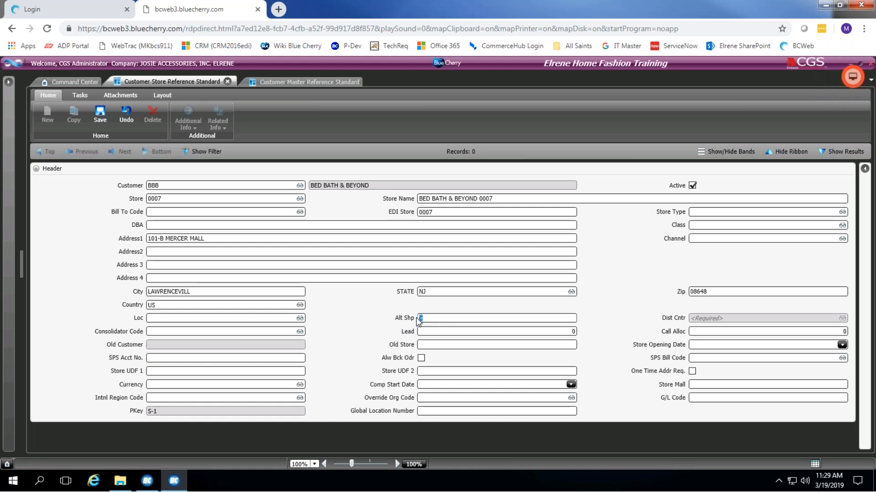
pyautogui.write('D')
pyautogui.press('Tab')
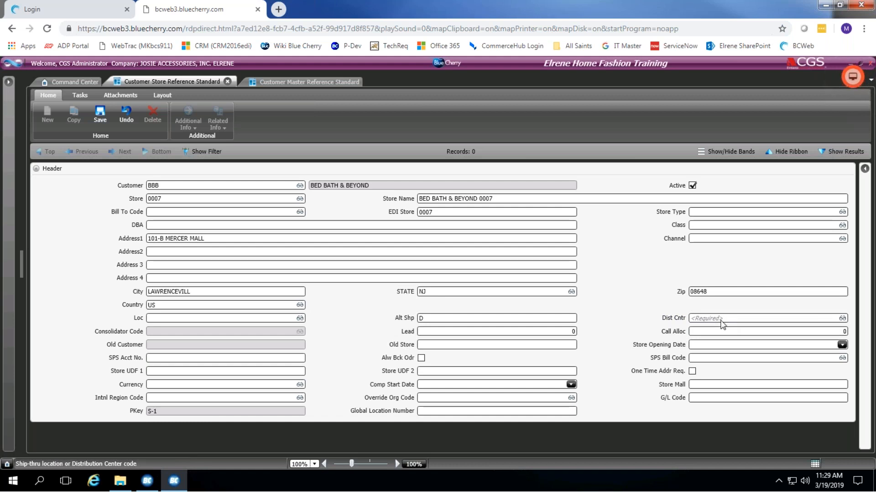
# Step: Set the store's alternate ship-to code back to C
pyautogui.click(433, 321)
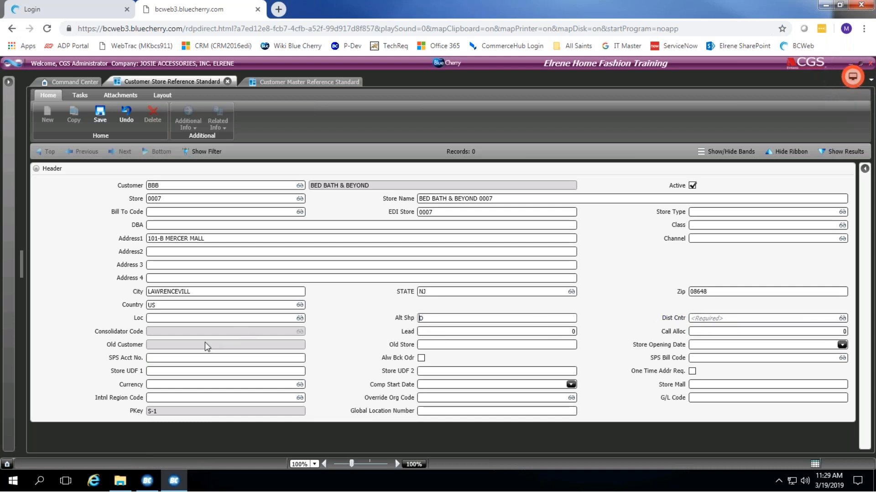
pyautogui.moveTo(425, 320); pyautogui.dragTo(416, 318)
pyautogui.write('C')
pyautogui.press('Tab')
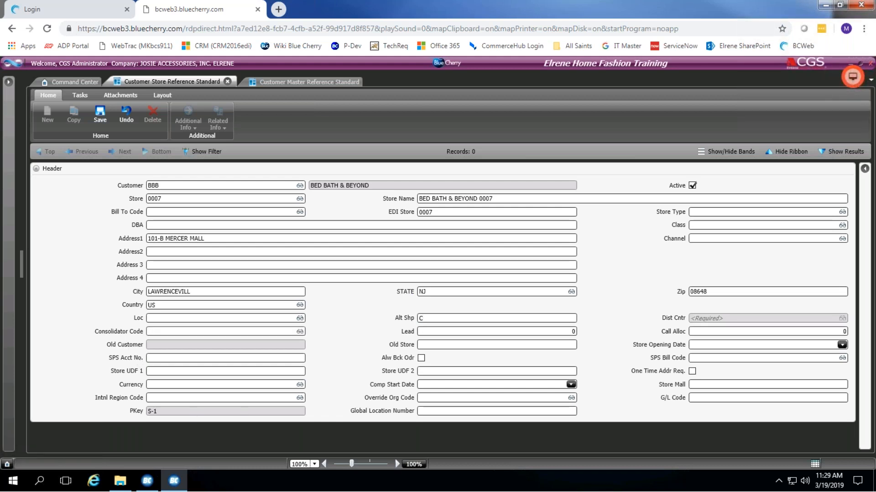
# Step: Look up and assign consolidator code 0006, keeping Lead and Call Alloc at 0 and Old Store blank
pyautogui.doubleClick(158, 332)
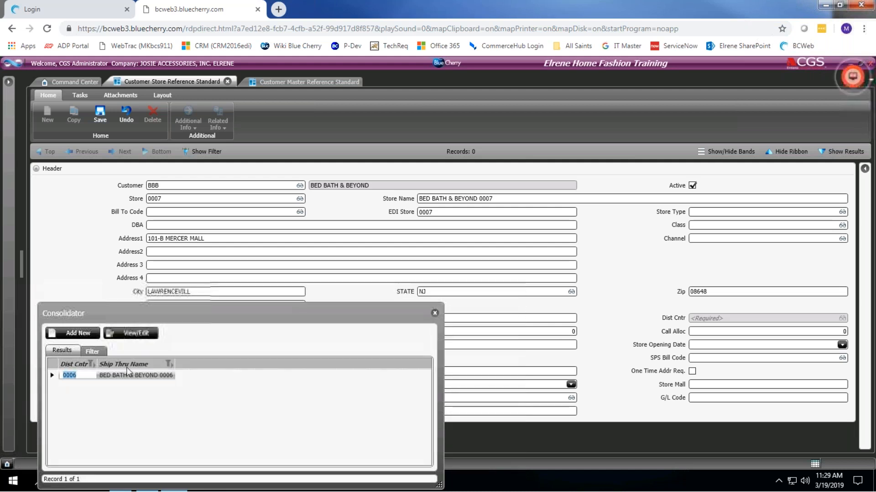
pyautogui.click(75, 376)
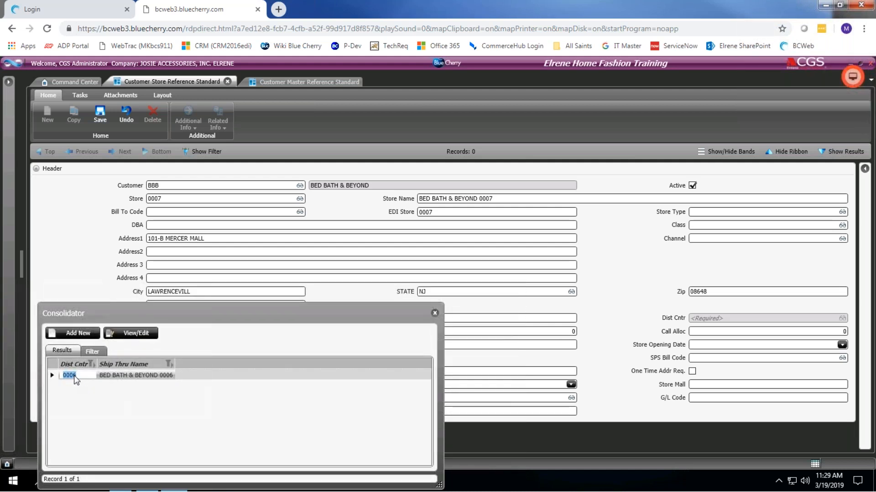
pyautogui.doubleClick(117, 376)
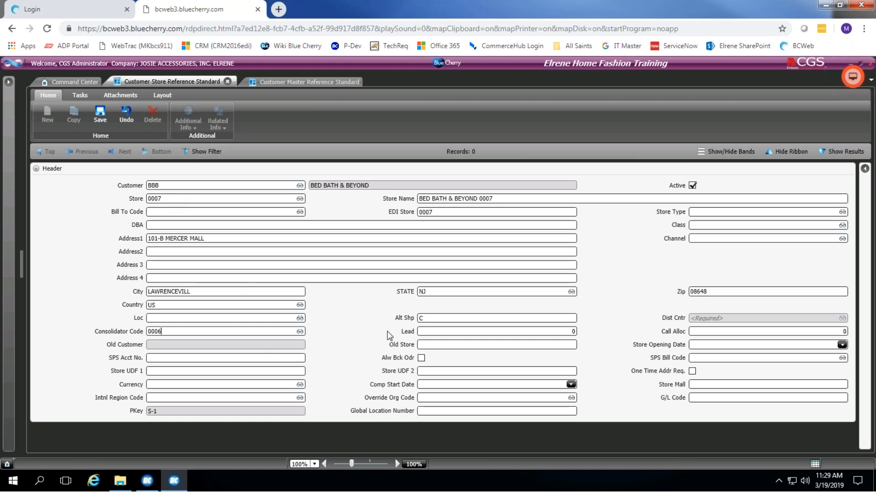
pyautogui.doubleClick(167, 334)
pyautogui.click(170, 336)
pyautogui.click(542, 336)
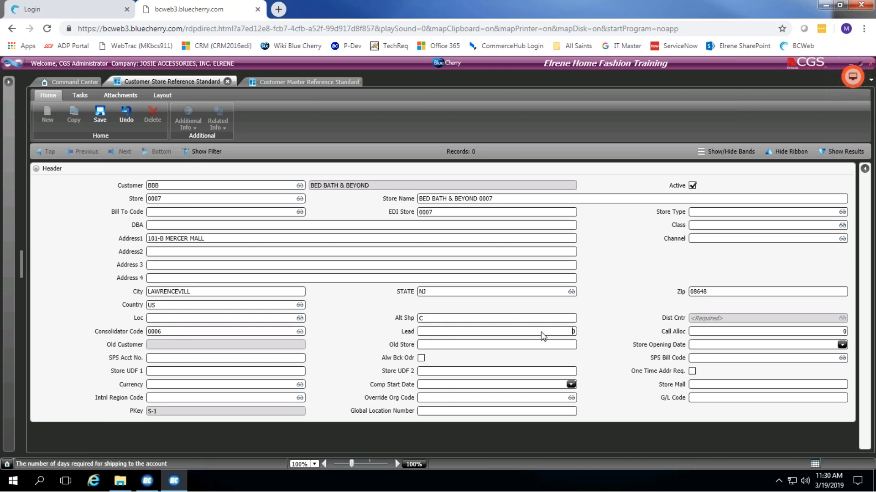
pyautogui.click(485, 351)
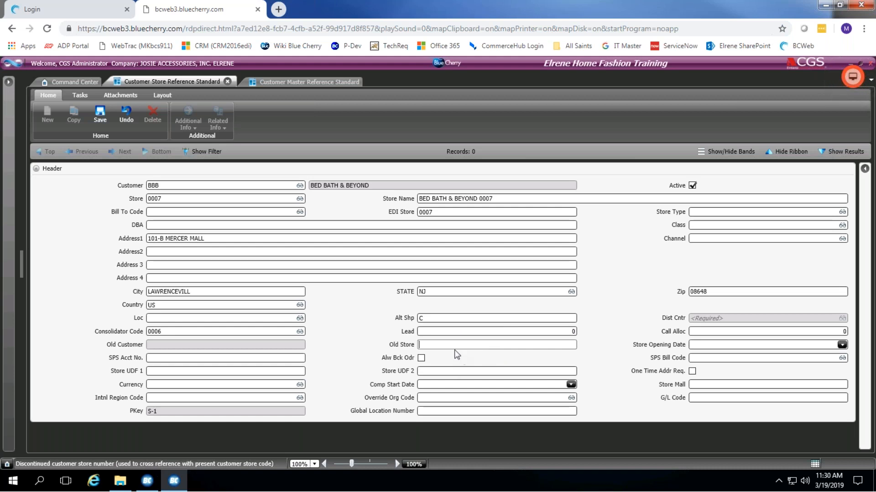
pyautogui.click(702, 331)
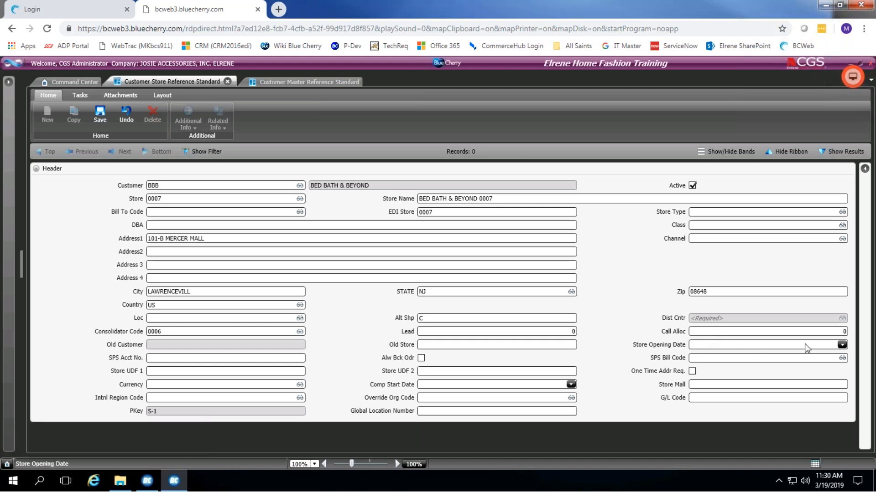
# Step: Bring up the calendar for the store opening date and clear the date it fills in
pyautogui.click(842, 345)
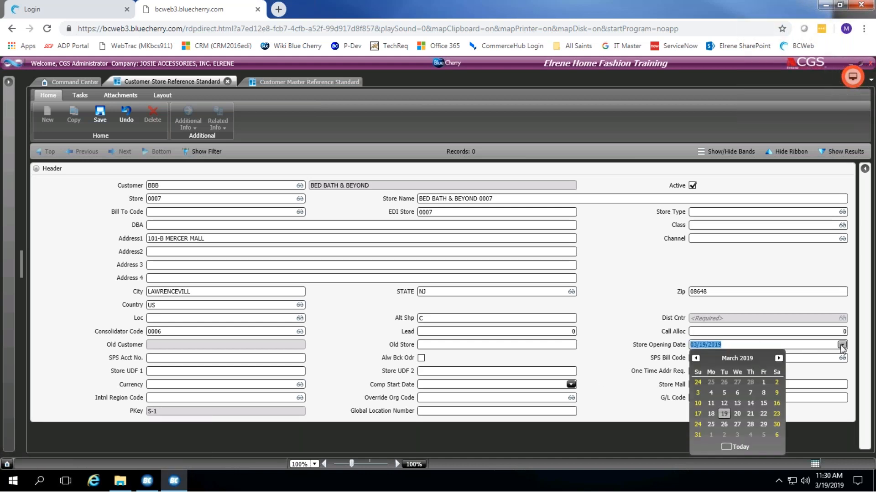
pyautogui.click(753, 349)
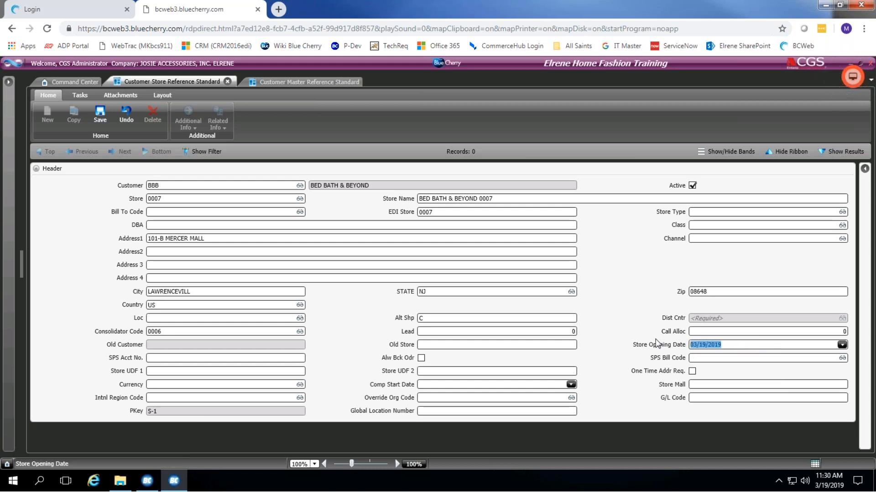
pyautogui.press('Delete')
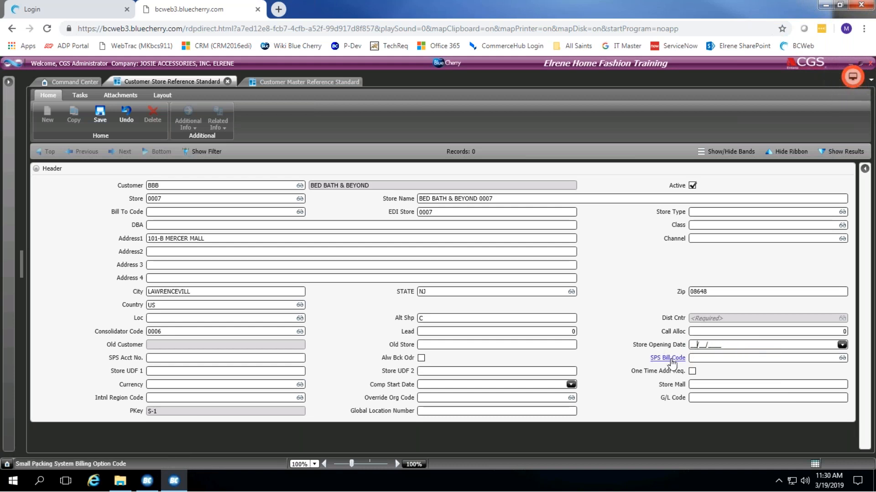
# Step: Save the store record with the SPS bill code and both store UDF fields blank, and close the store and customer master references
pyautogui.click(701, 360)
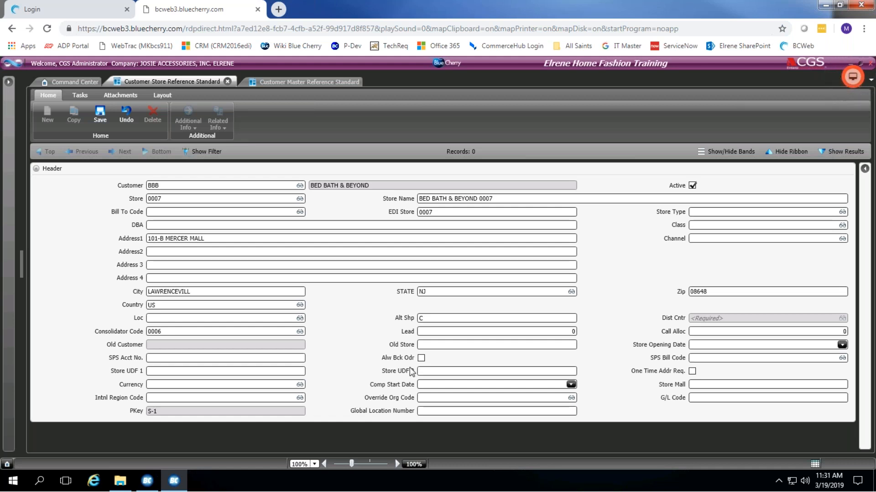
pyautogui.click(156, 374)
pyautogui.click(427, 371)
pyautogui.click(97, 116)
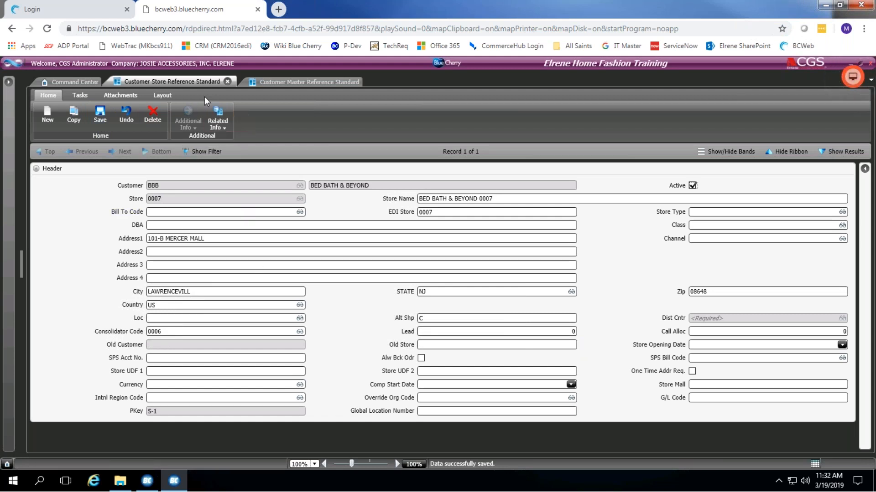
pyautogui.click(227, 81)
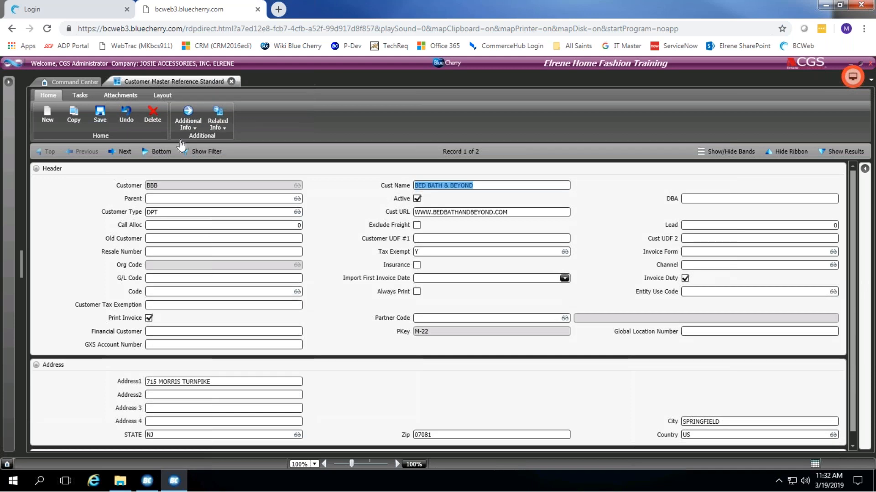
pyautogui.click(231, 81)
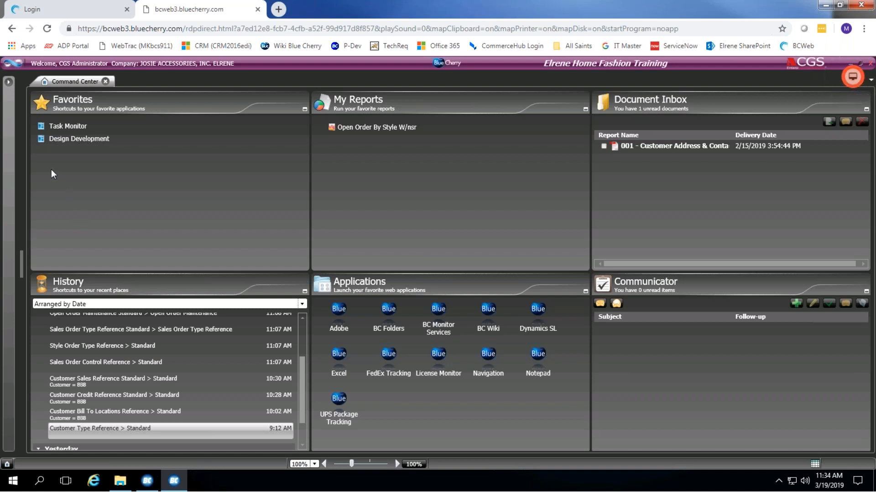
# Step: Search for SOURCE, open the Sales Order Source Reference and list all order sources unfiltered, selecting Manual Entry
pyautogui.click(8, 81)
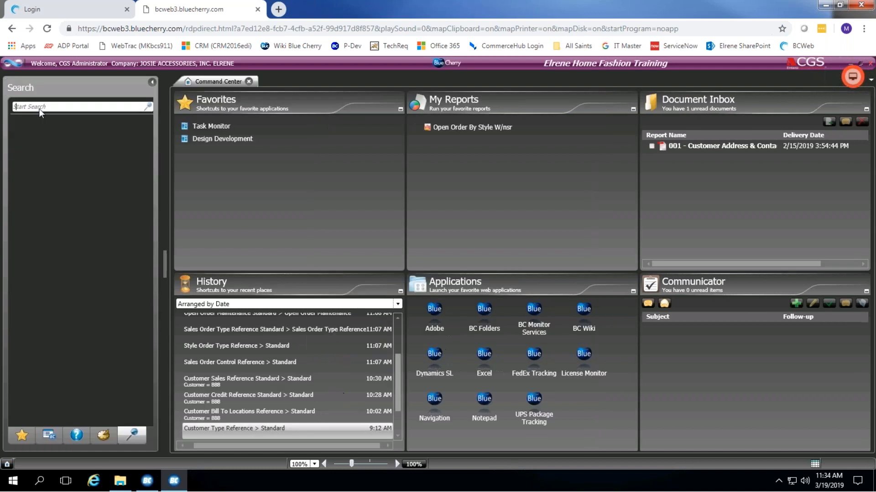
pyautogui.click(53, 107)
pyautogui.write('SOURCE')
pyautogui.press('Return')
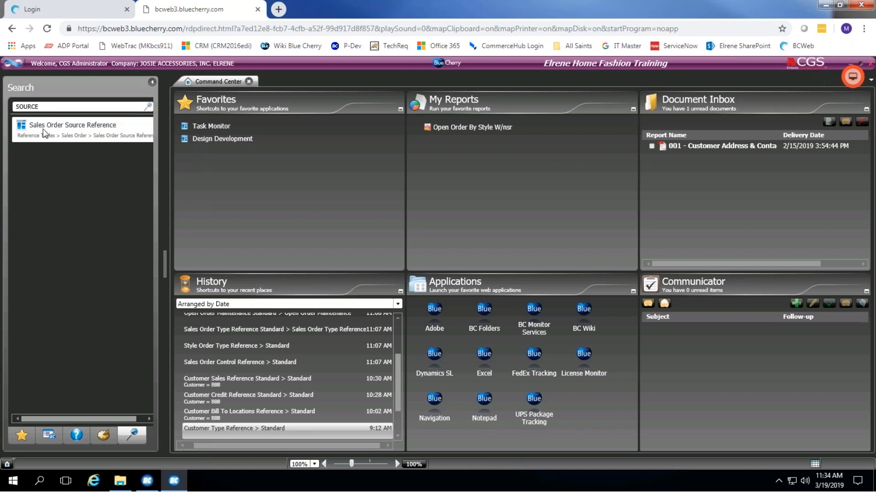
pyautogui.click(77, 138)
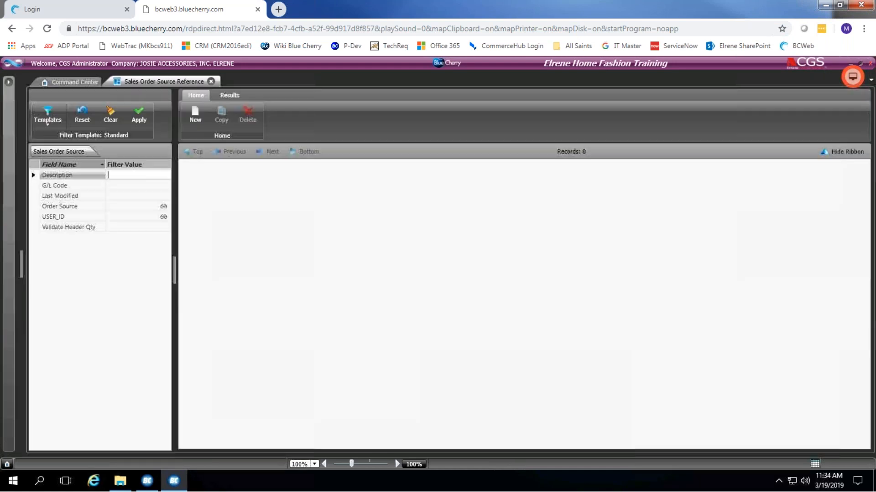
pyautogui.click(139, 117)
pyautogui.click(101, 187)
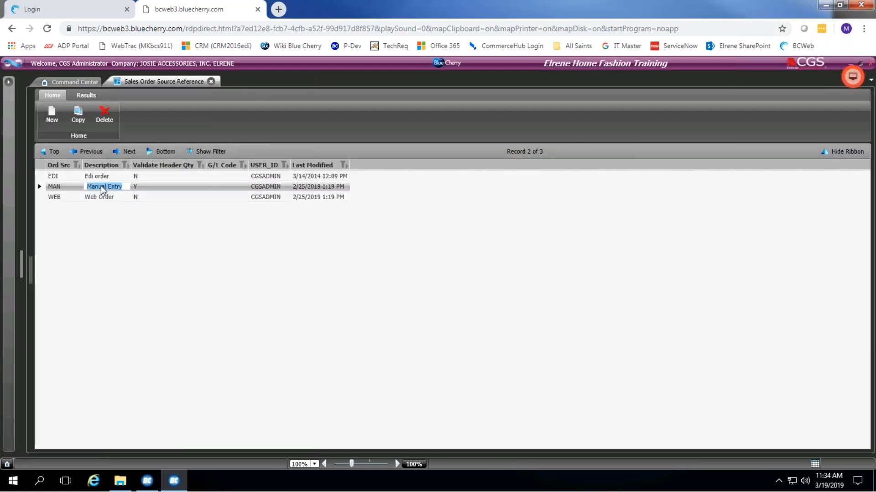
# Step: Examine the Edi order, Manual Entry and Web Order records in the order source list
pyautogui.click(102, 178)
pyautogui.click(103, 187)
pyautogui.click(103, 197)
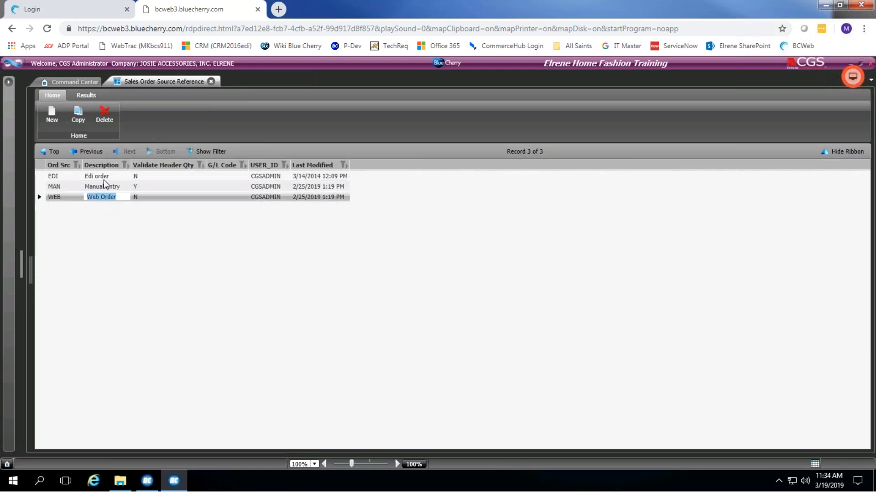
pyautogui.click(104, 177)
pyautogui.click(85, 187)
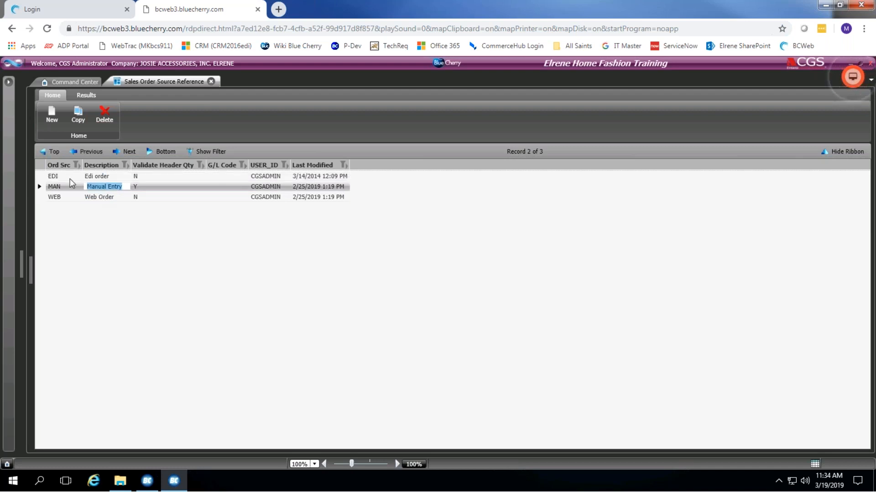
pyautogui.click(94, 179)
pyautogui.click(100, 189)
pyautogui.click(101, 199)
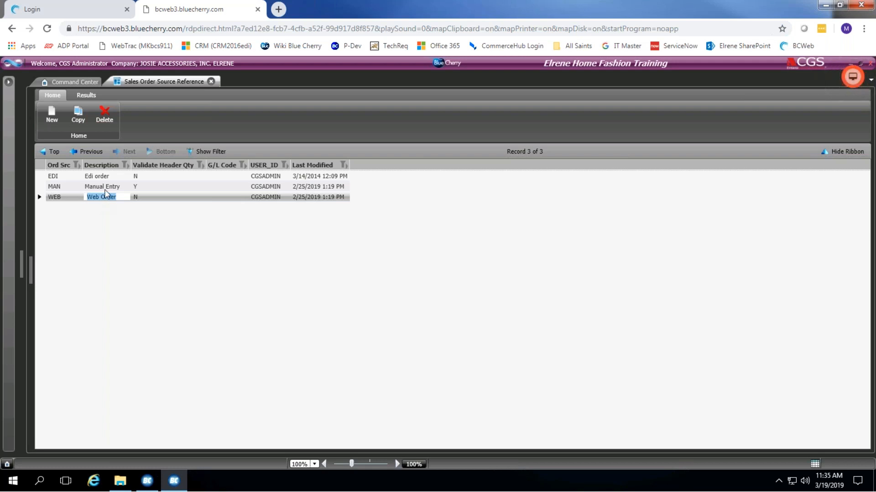
pyautogui.click(100, 179)
pyautogui.click(100, 188)
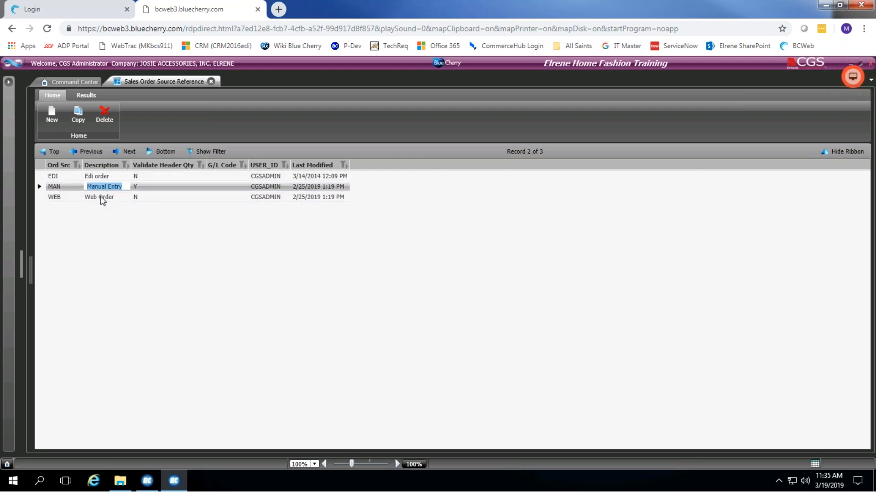
pyautogui.click(100, 197)
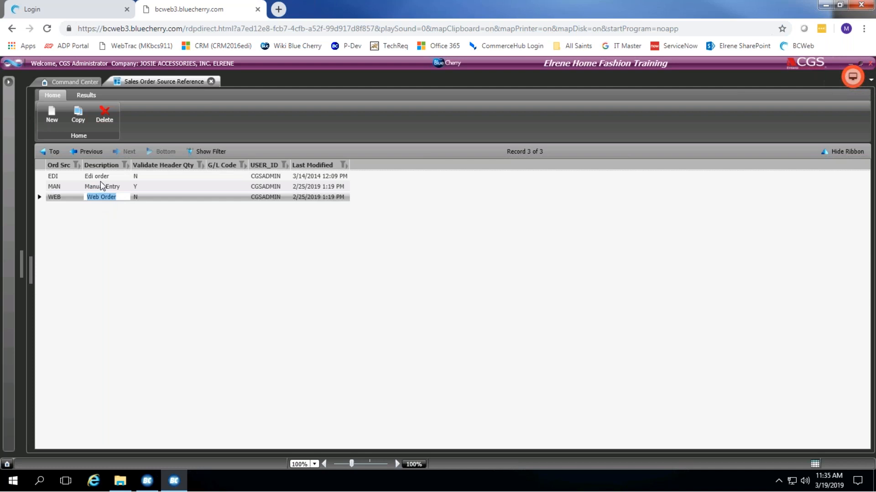
pyautogui.click(100, 180)
pyautogui.click(100, 188)
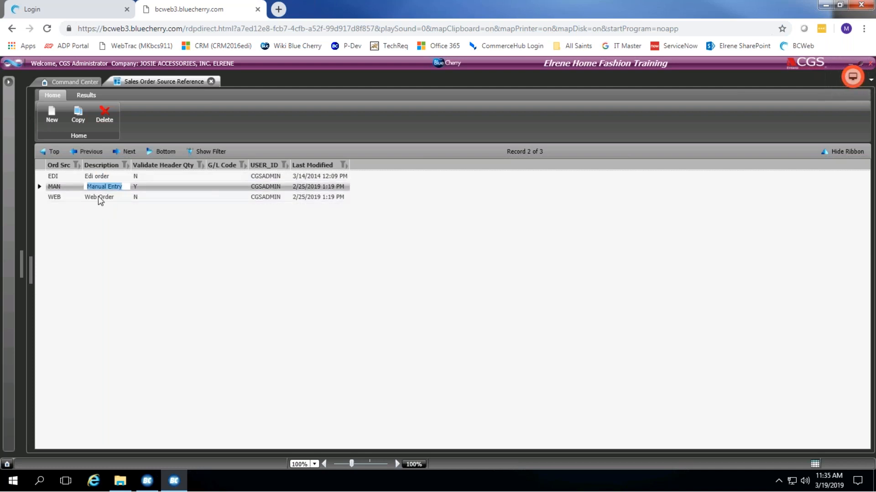
pyautogui.click(98, 196)
pyautogui.click(95, 180)
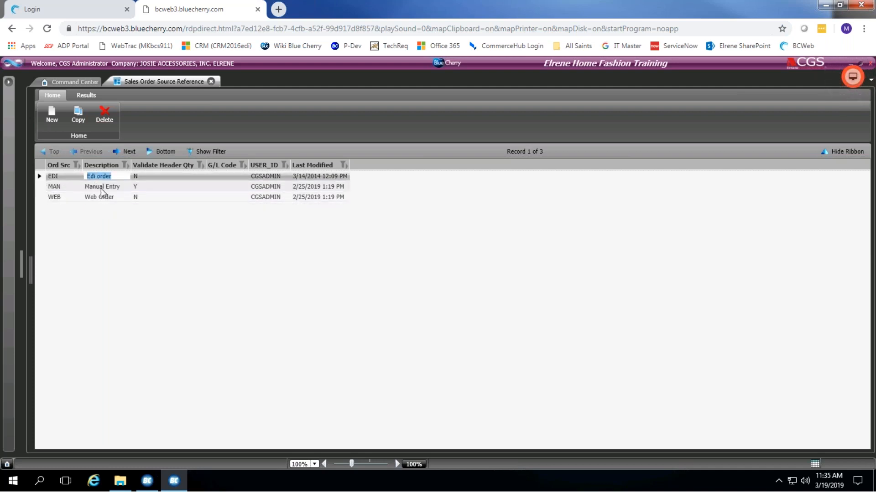
pyautogui.press('Down')
pyautogui.press('Down')
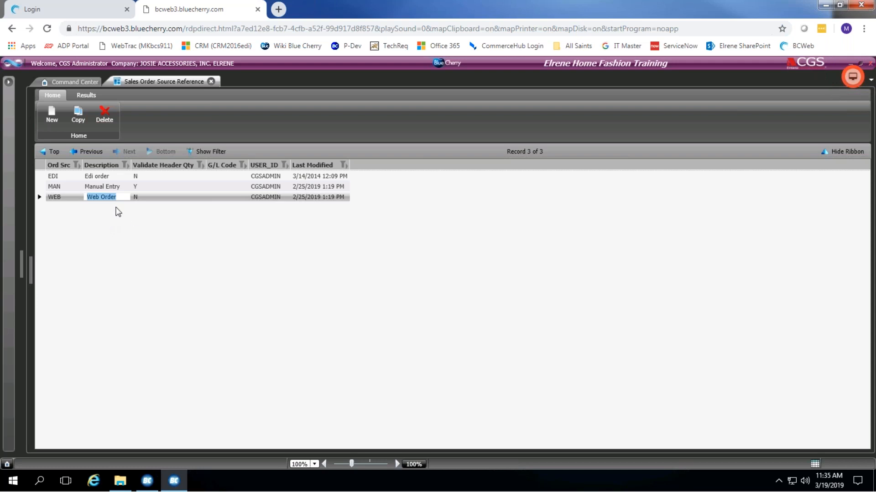
pyautogui.click(105, 179)
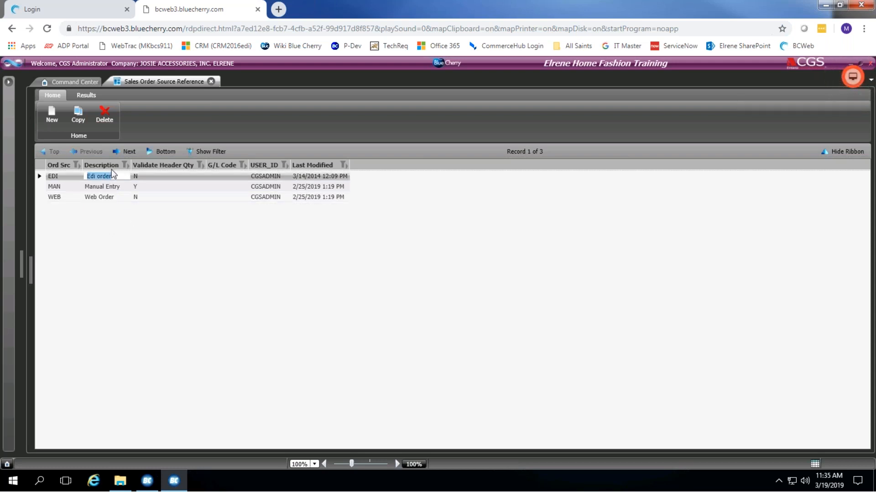
# Step: Search for ORDER TYPE, open Sales Order Type Standard and list all order types unfiltered, reviewing Regular and Replenishment
pyautogui.click(8, 82)
pyautogui.click(44, 107)
pyautogui.doubleClick(29, 107)
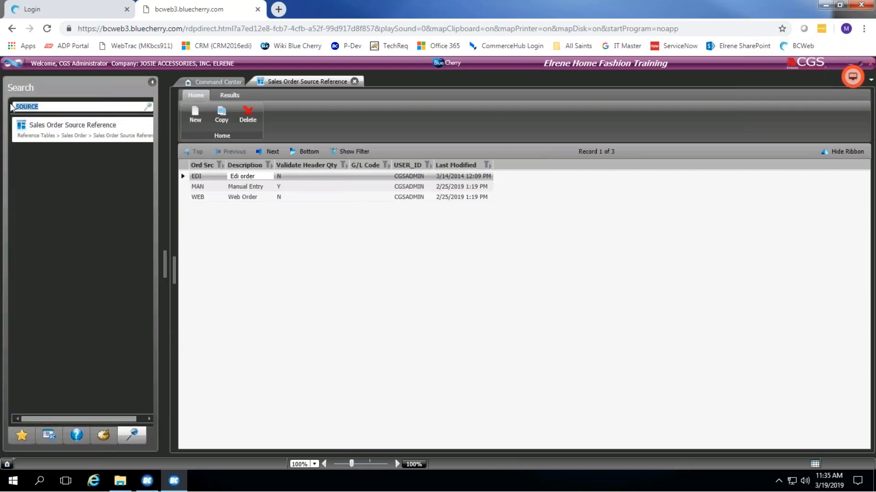
pyautogui.write('ORDER TYPE')
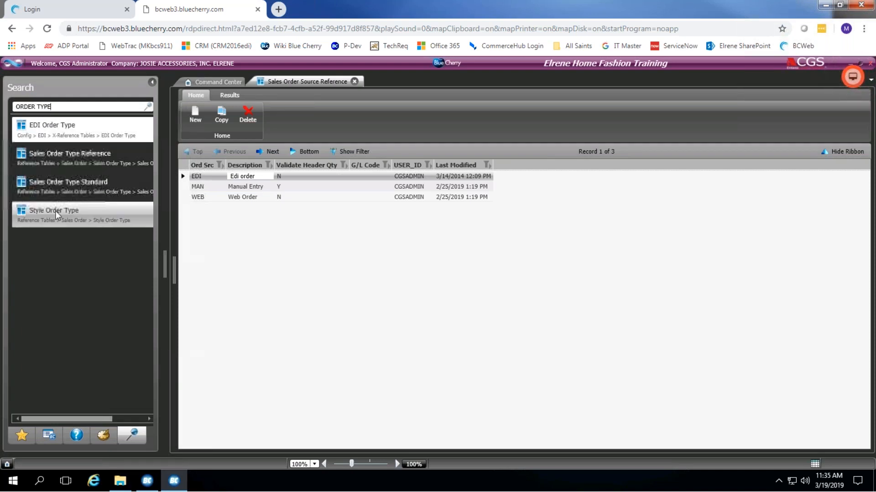
pyautogui.click(83, 187)
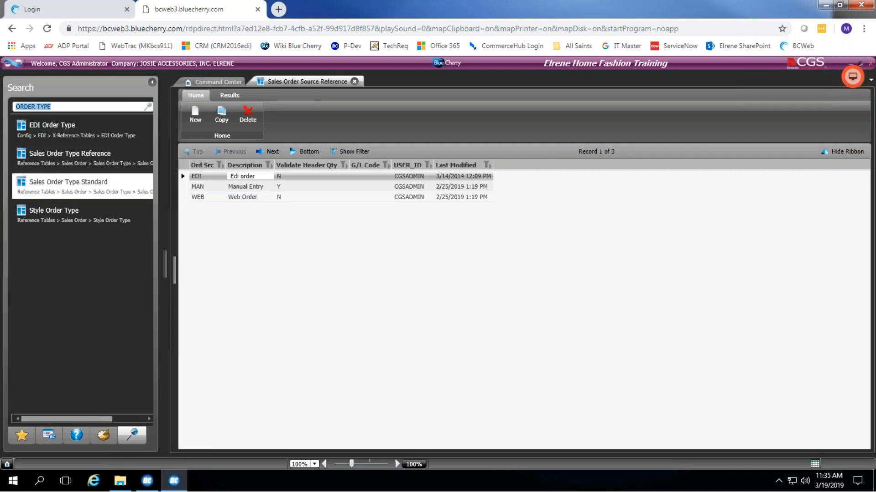
pyautogui.click(138, 118)
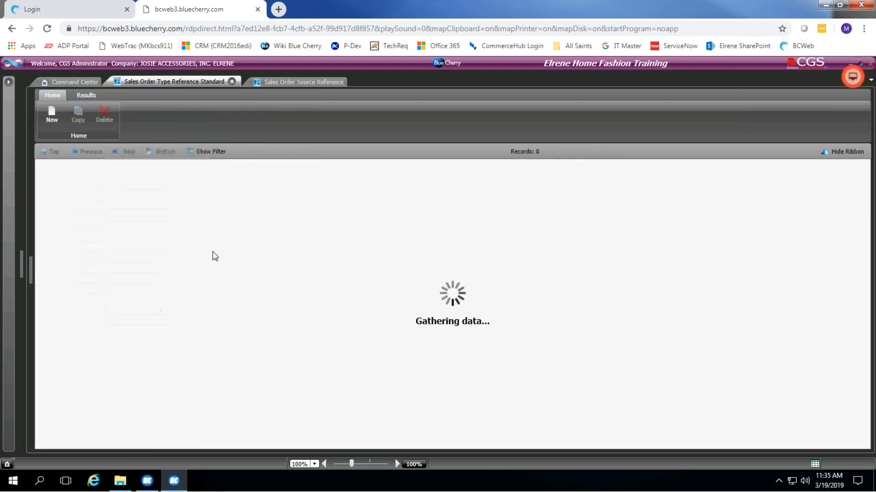
pyautogui.click(104, 189)
pyautogui.click(103, 177)
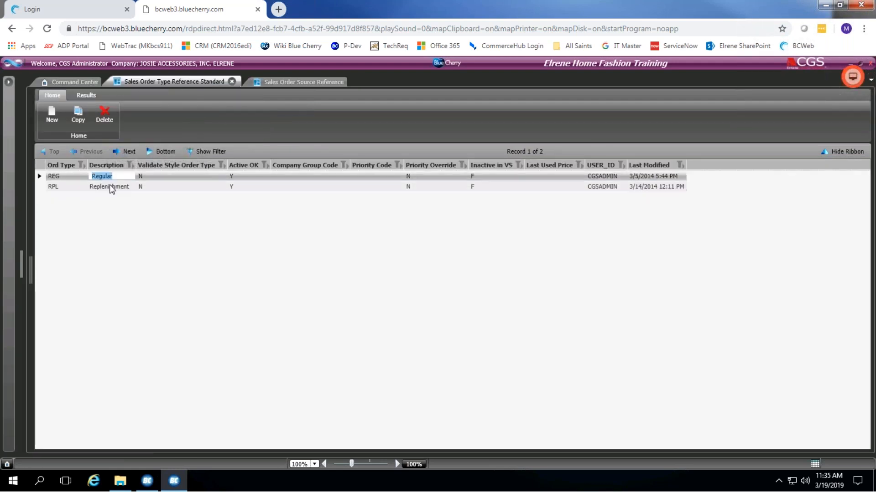
pyautogui.click(110, 187)
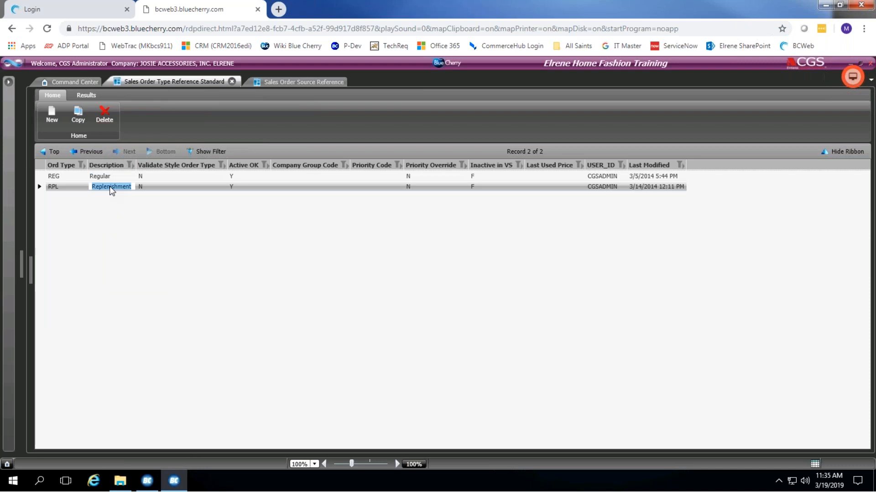
pyautogui.click(98, 177)
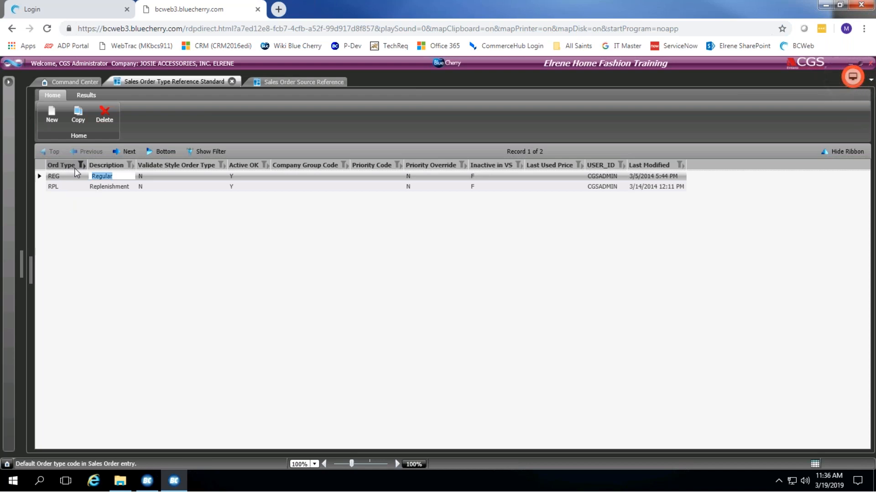
pyautogui.click(109, 191)
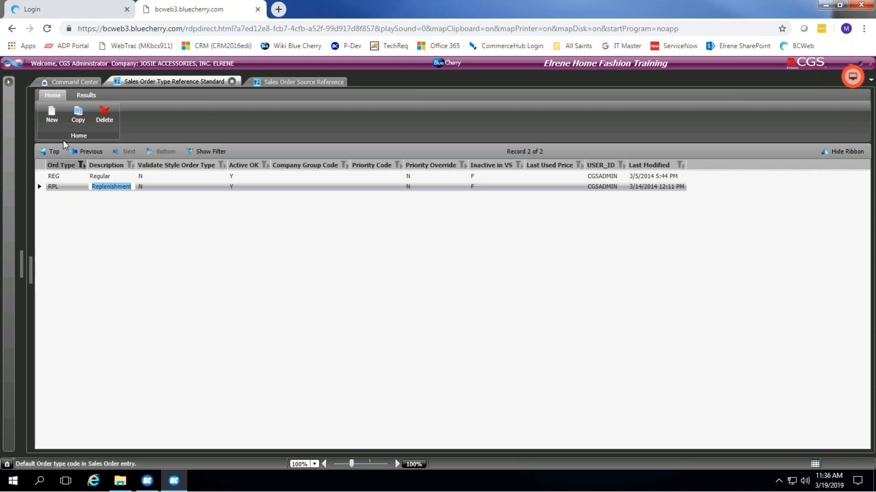
# Step: Create a new order type IMP with the description IMPORT and confirmation type A
pyautogui.click(51, 117)
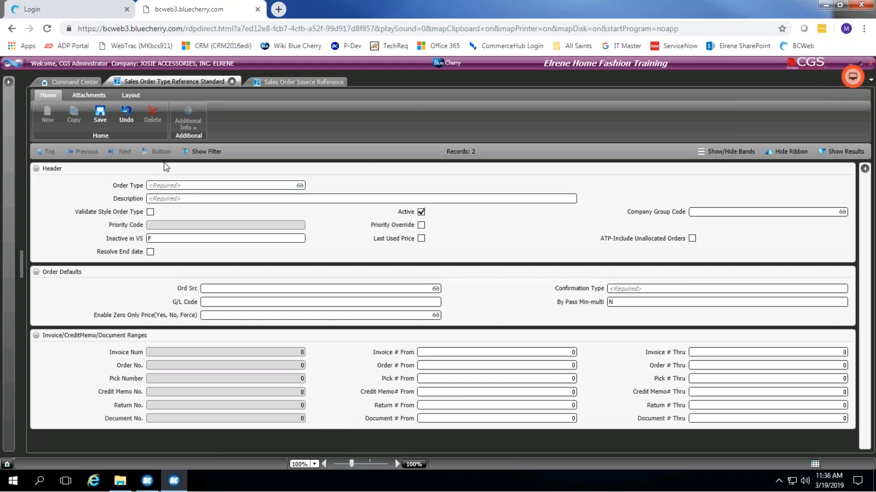
pyautogui.write('IMP')
pyautogui.press('Tab')
pyautogui.write('Im')
pyautogui.press('BackSpace')
pyautogui.press('BackSpace')
pyautogui.write('IMPORT')
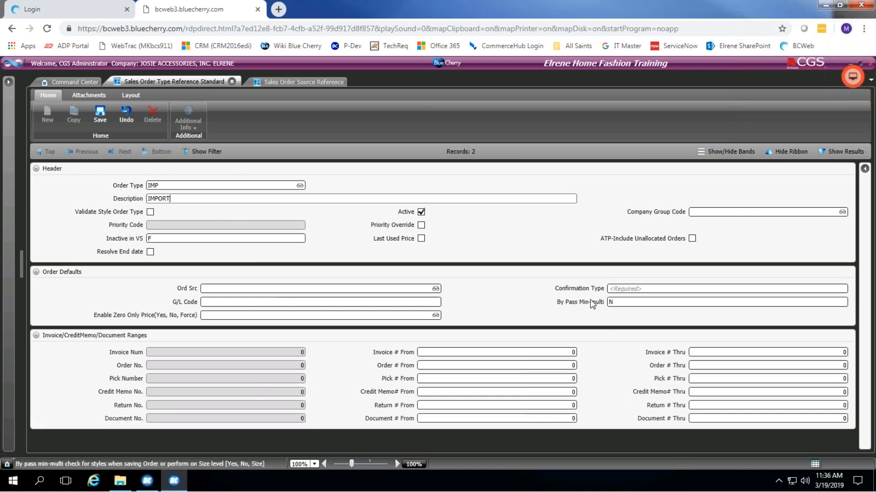
pyautogui.click(614, 292)
pyautogui.write('A')
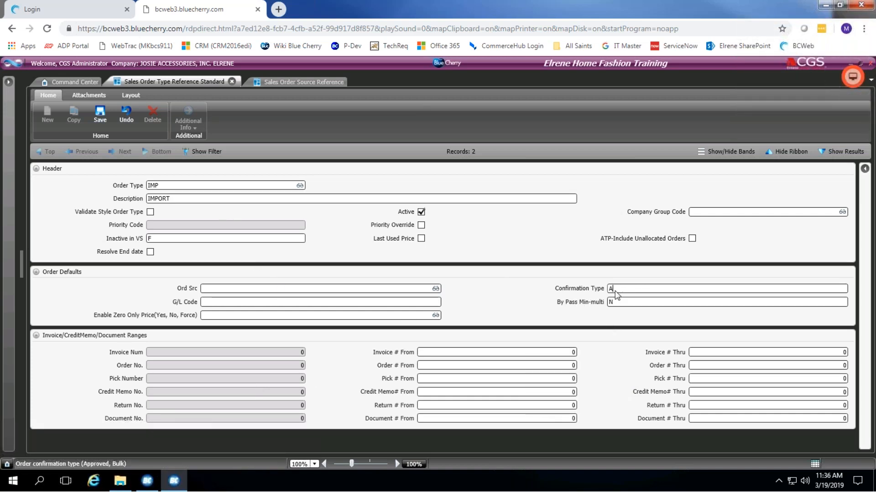
# Step: Enable Resolve End date for the IMP order type and save the record
pyautogui.click(100, 114)
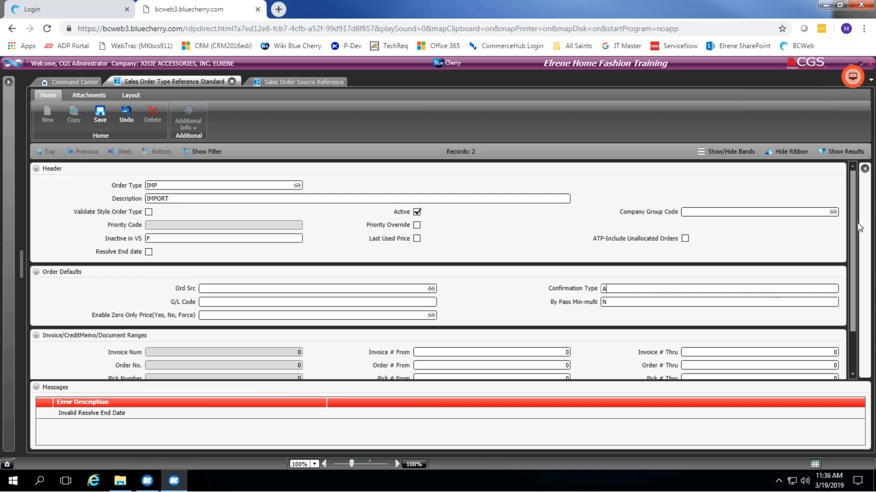
pyautogui.scroll(-1, 858, 231)
pyautogui.moveTo(857, 227); pyautogui.dragTo(856, 194)
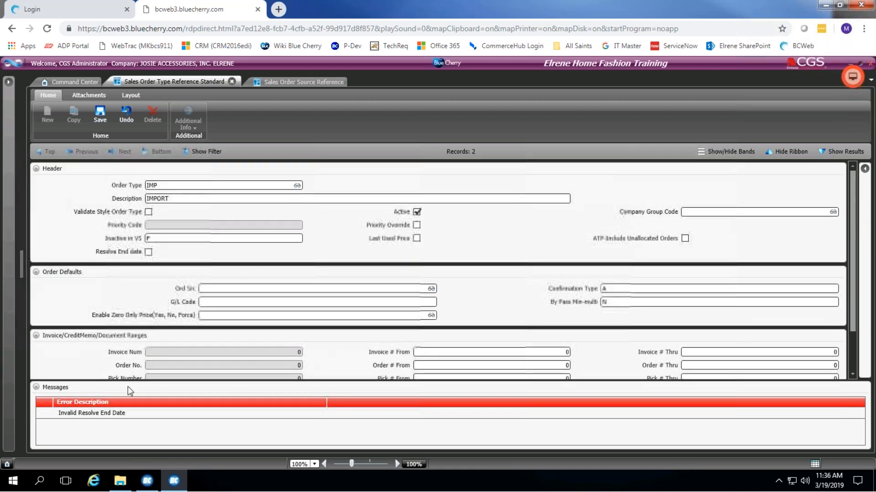
pyautogui.click(149, 251)
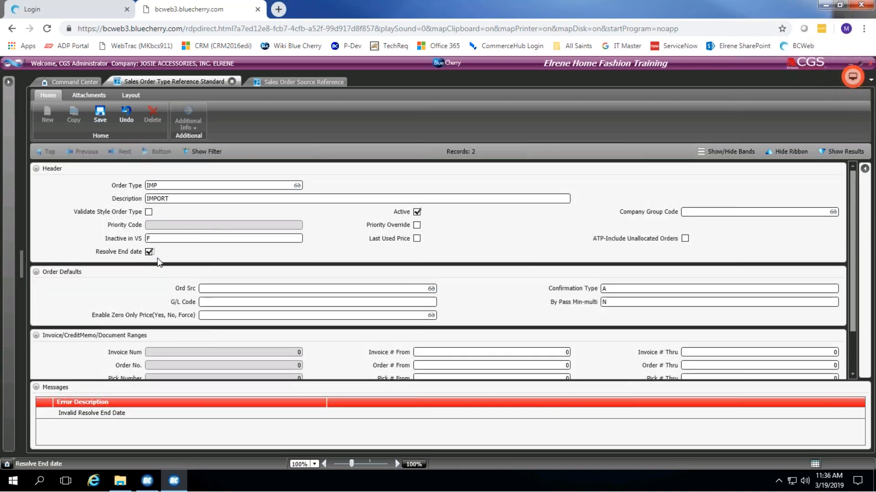
pyautogui.click(103, 114)
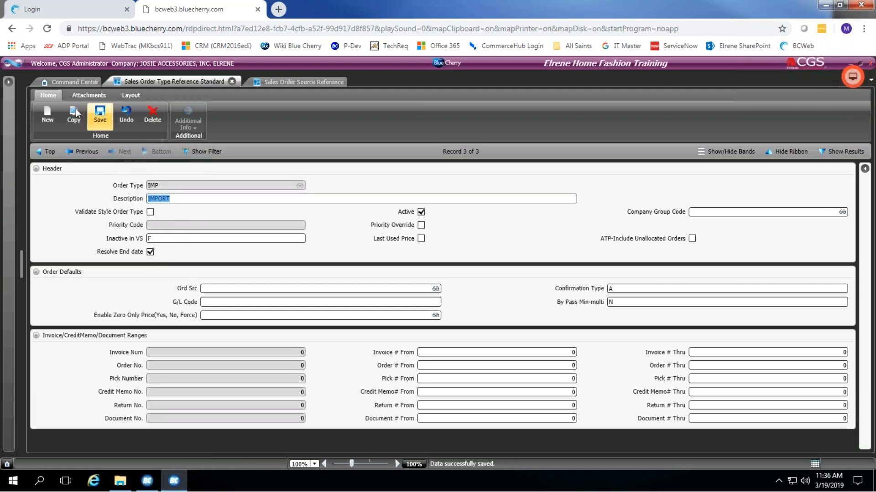
# Step: Copy the IMP order type to a new type DOM, describe it as DOMESTIC and save it
pyautogui.click(72, 114)
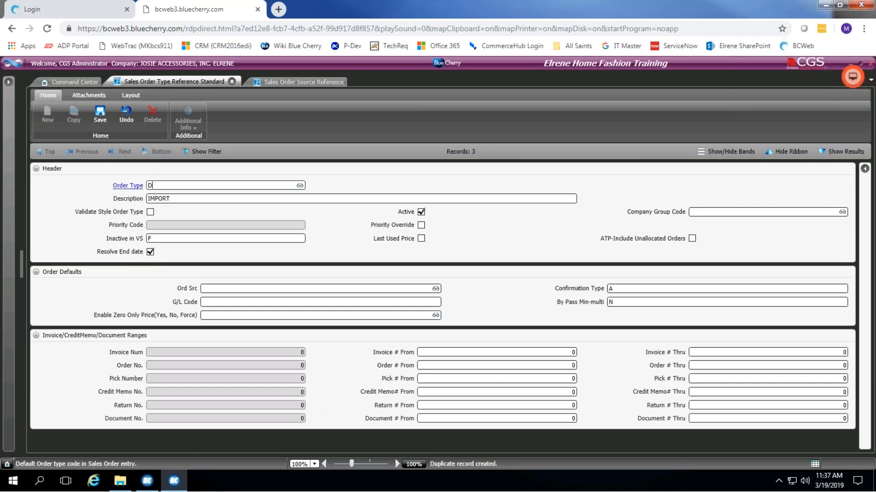
pyautogui.click(100, 114)
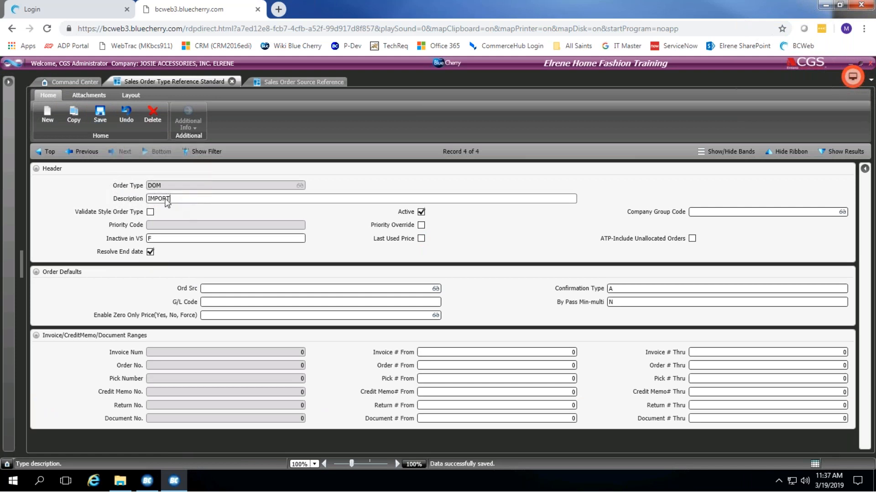
pyautogui.write('doe')
pyautogui.press('BackSpace')
pyautogui.press('BackSpace')
pyautogui.write('DOMESTIC')
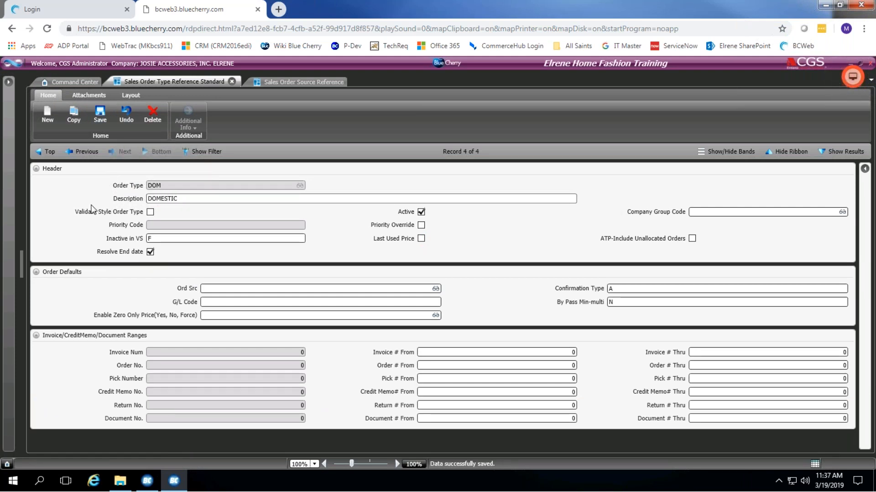
pyautogui.click(90, 123)
# Step: Copy the DOM order type to a new type POE, describe it as POE and save it
pyautogui.click(73, 114)
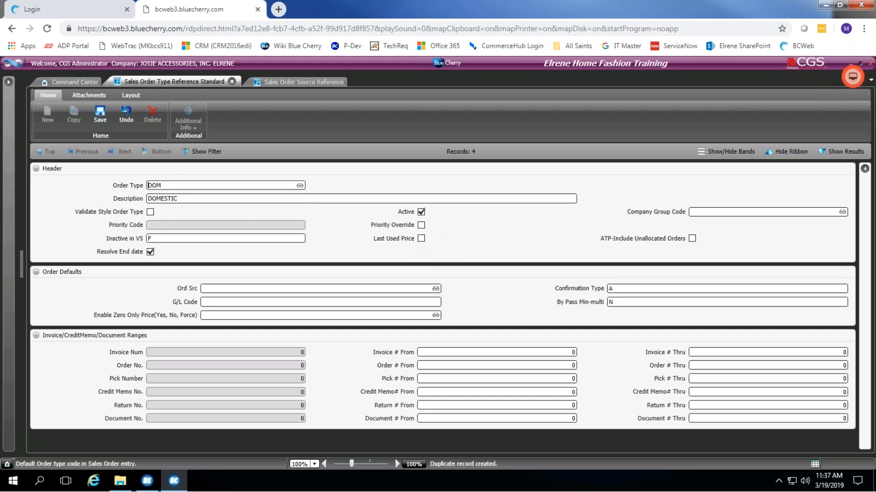
pyautogui.press('Delete')
pyautogui.press('Delete')
pyautogui.press('Delete')
pyautogui.write('POE')
pyautogui.press('Tab')
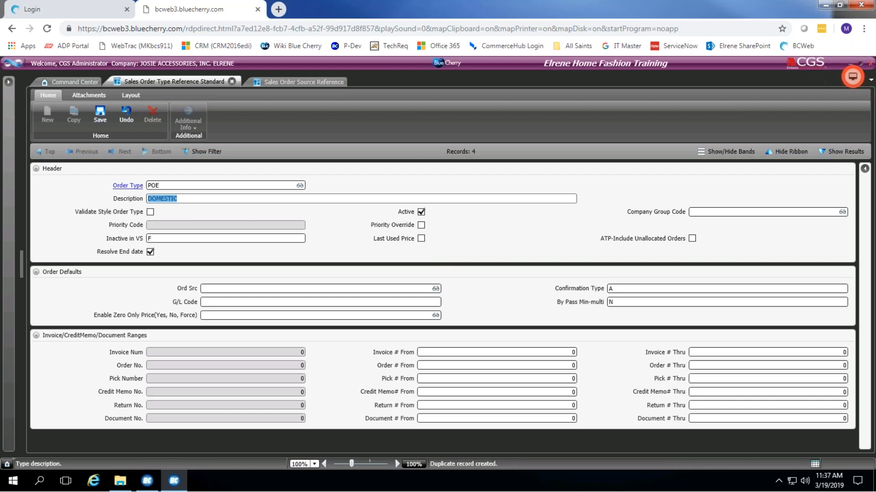
pyautogui.write('POE')
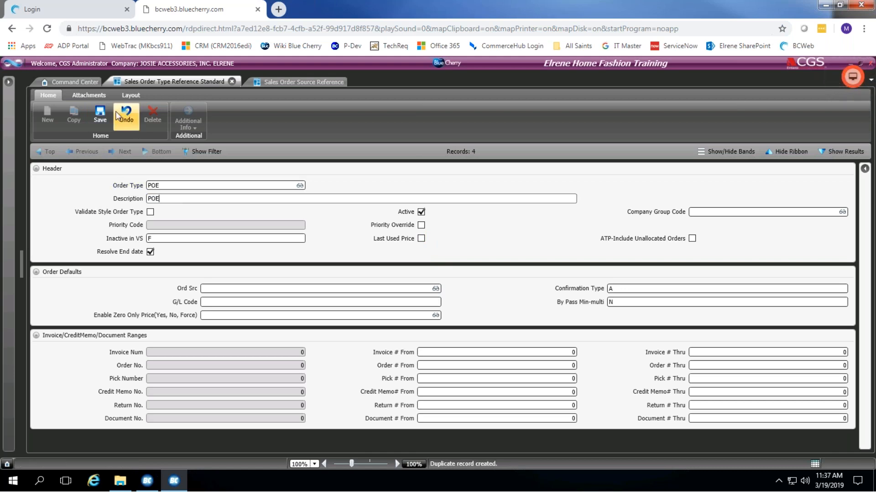
pyautogui.click(95, 115)
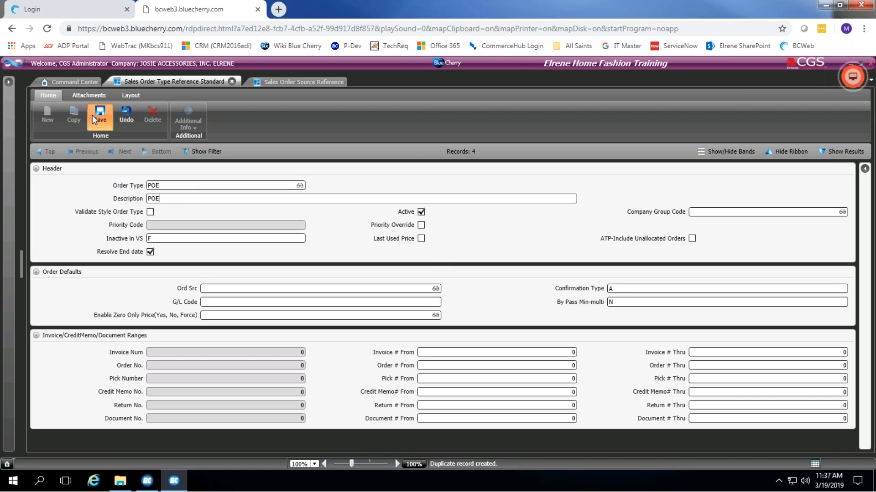
# Step: Show the order type list with its filter and review the records from Regular through POE
pyautogui.click(211, 152)
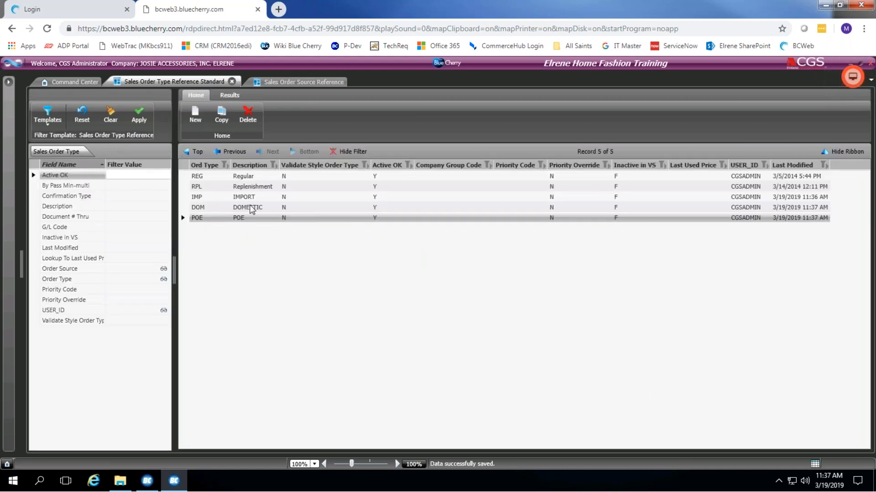
pyautogui.click(254, 187)
pyautogui.click(253, 175)
pyautogui.click(253, 186)
pyautogui.click(253, 197)
pyautogui.click(251, 207)
pyautogui.click(252, 218)
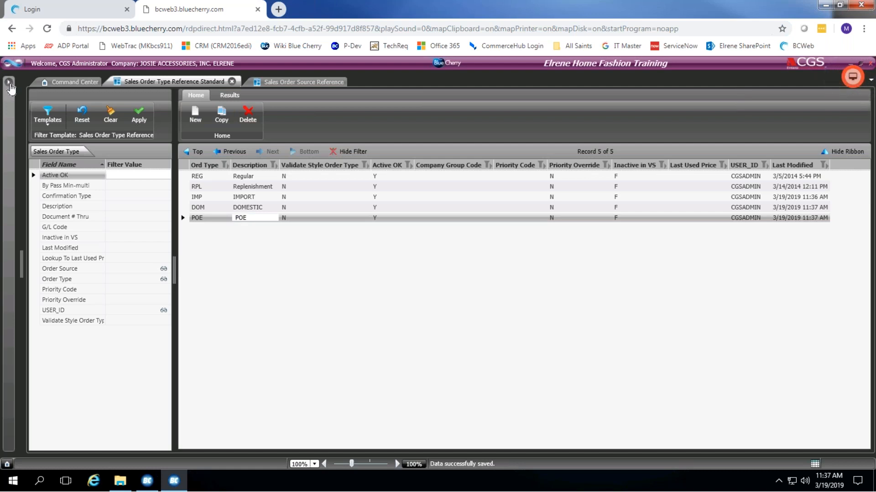
# Step: Search for SALES ORDER CONT and open the Sales Order Control record for division 01
pyautogui.click(8, 83)
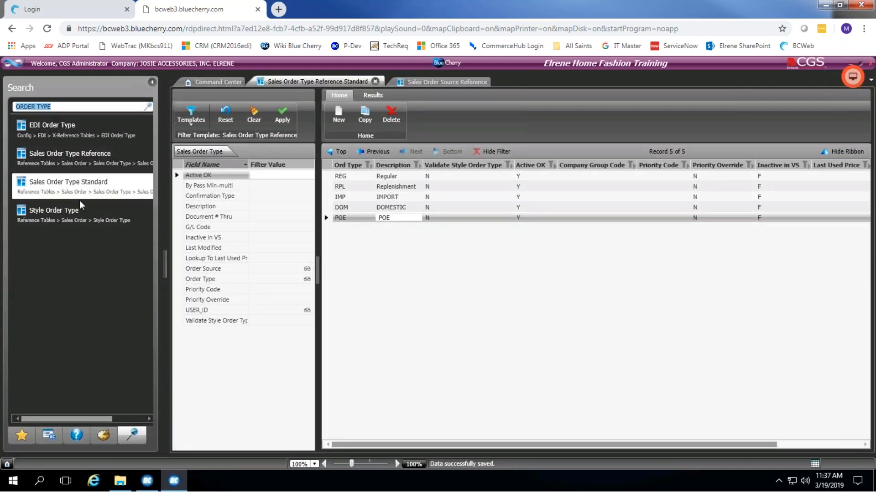
pyautogui.moveTo(69, 108); pyautogui.dragTo(14, 107)
pyautogui.write('SALES ORD')
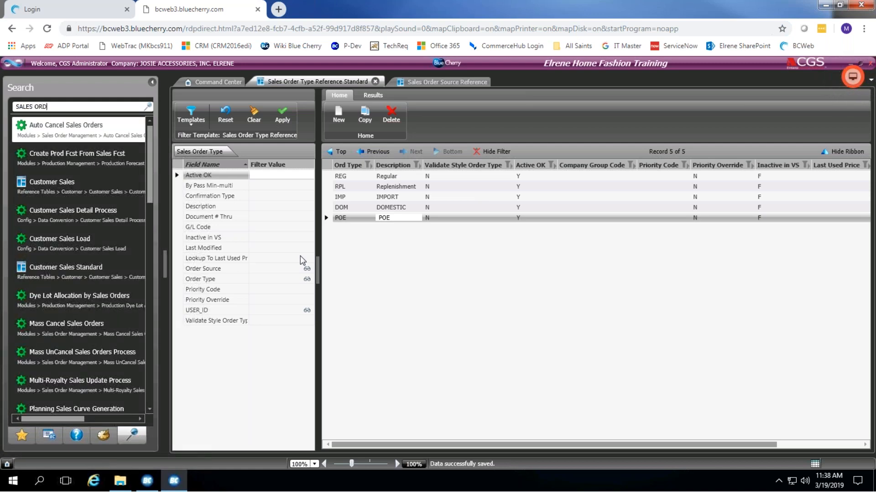
pyautogui.write('ER CONT')
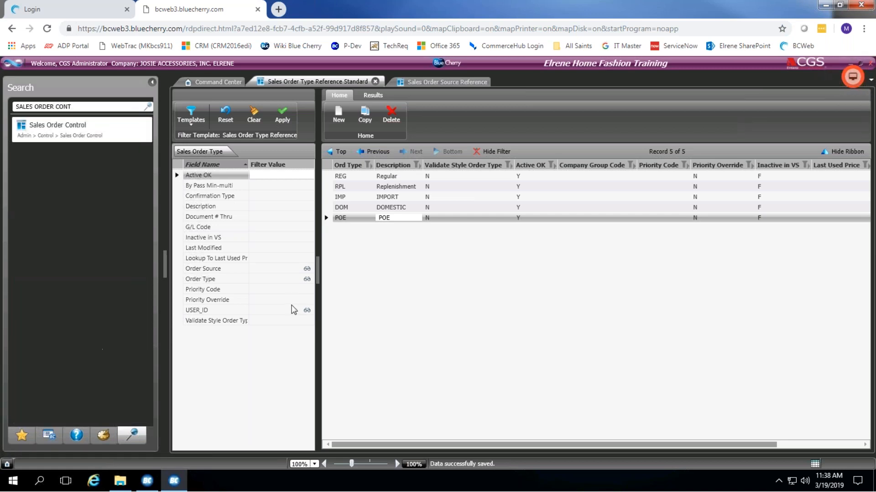
pyautogui.click(66, 132)
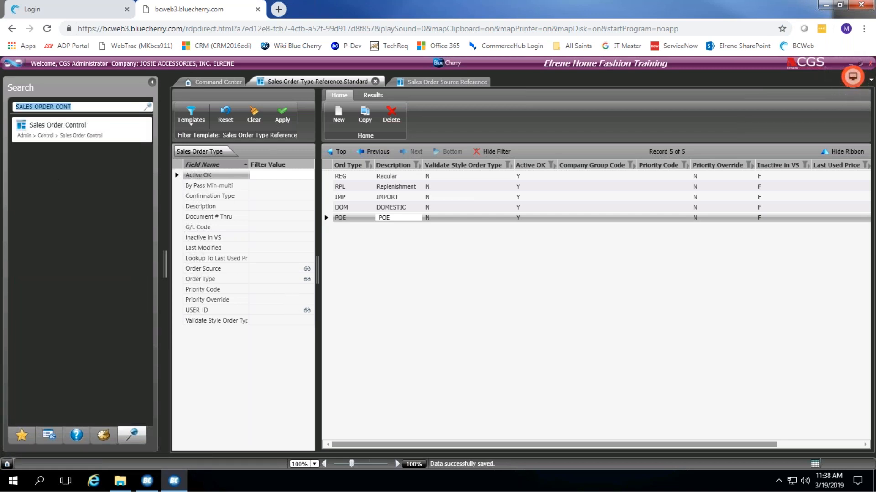
pyautogui.click(141, 119)
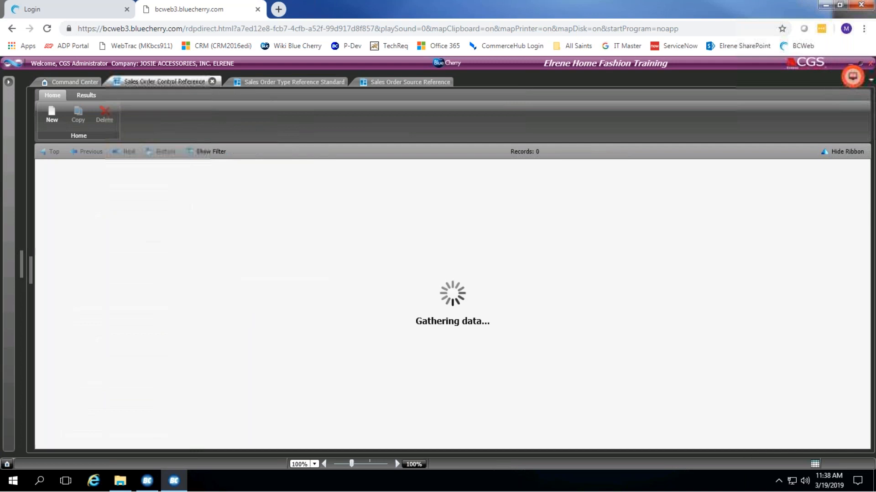
pyautogui.click(166, 185)
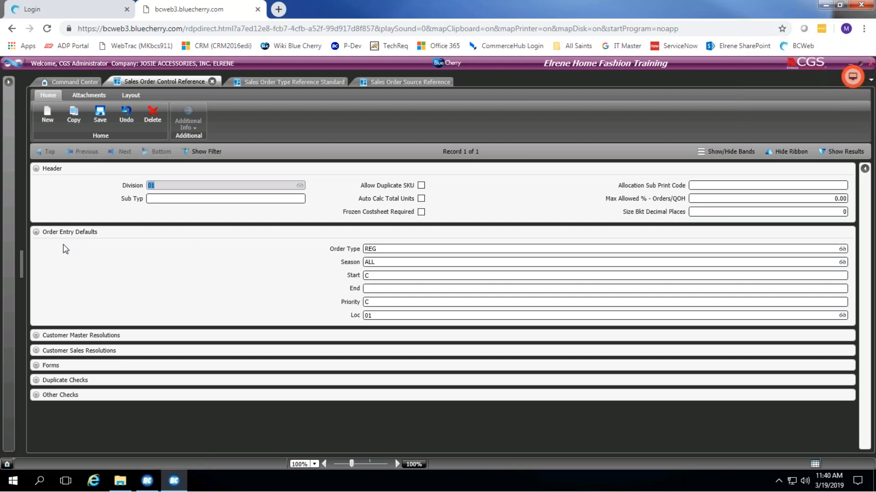
# Step: Set the default Order Type to DOM in the order entry defaults
pyautogui.click(394, 249)
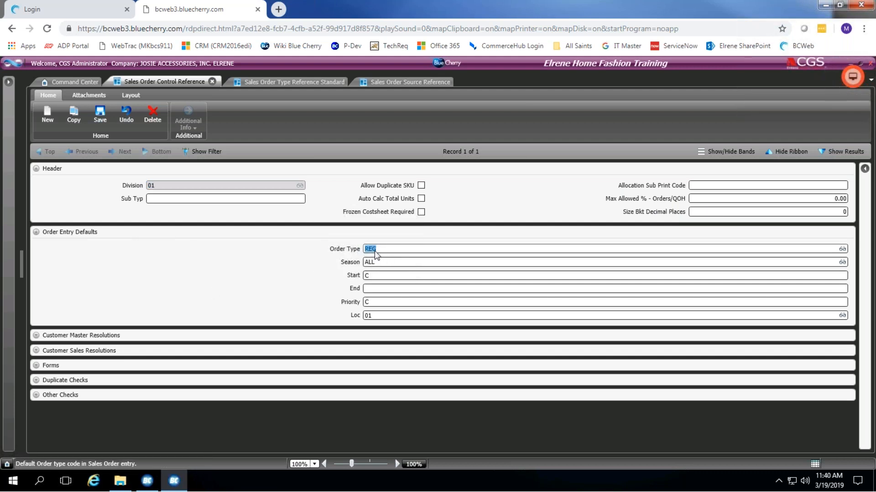
pyautogui.click(385, 250)
pyautogui.moveTo(377, 253); pyautogui.dragTo(356, 255)
pyautogui.write('DOM')
pyautogui.press('Tab')
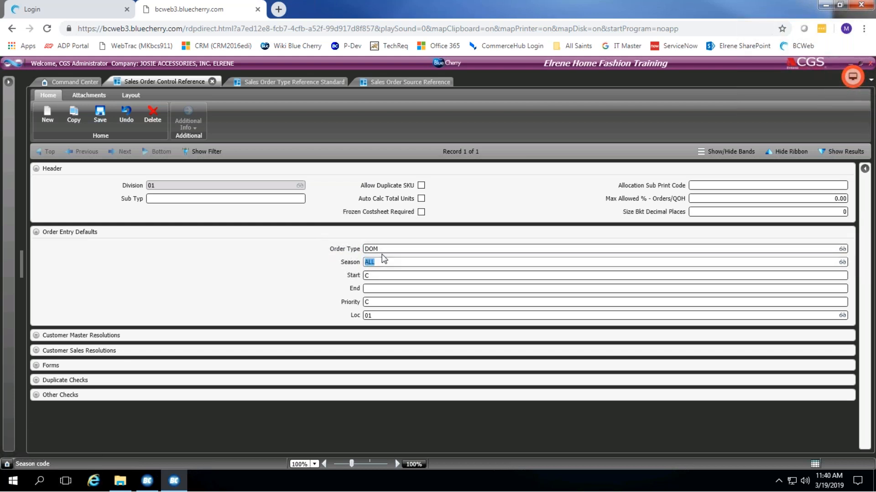
pyautogui.click(386, 250)
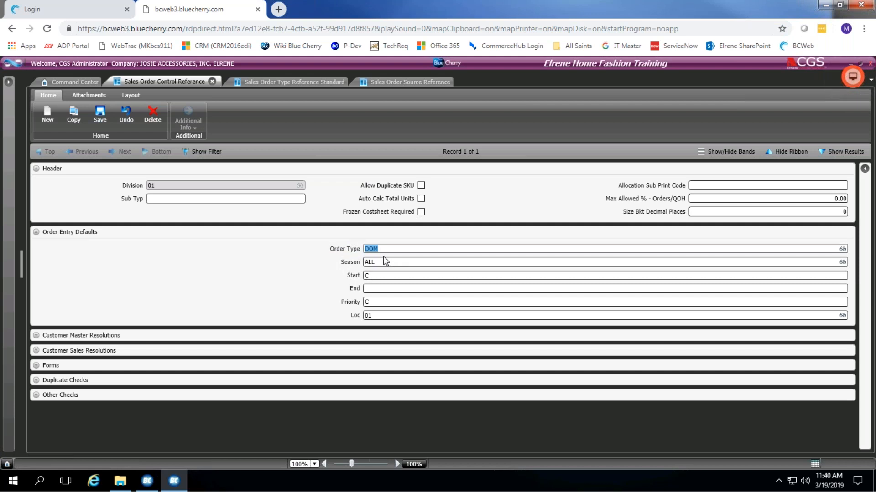
# Step: Set the default Season to SPR19 in the order entry defaults
pyautogui.click(377, 263)
pyautogui.click(369, 263)
pyautogui.hotkey('shift', 'Tab')
pyautogui.press('Tab')
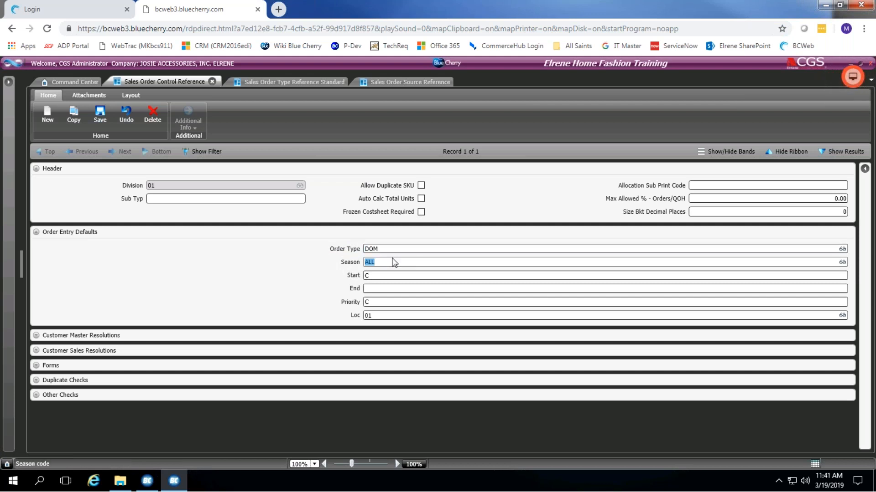
pyautogui.click(390, 261)
pyautogui.moveTo(378, 264); pyautogui.dragTo(367, 263)
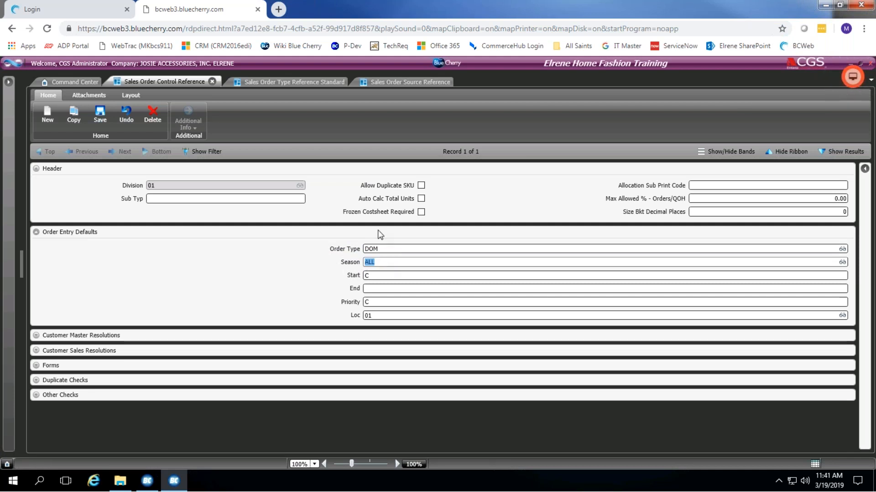
pyautogui.write('SPR19')
pyautogui.press('Tab')
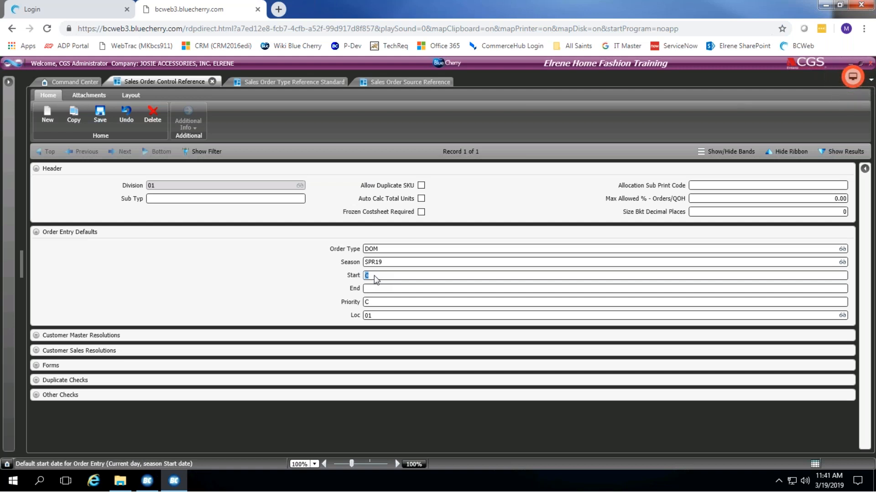
# Step: Review the Start, End, Priority and Loc defaults for order entry
pyautogui.click(374, 275)
pyautogui.click(374, 289)
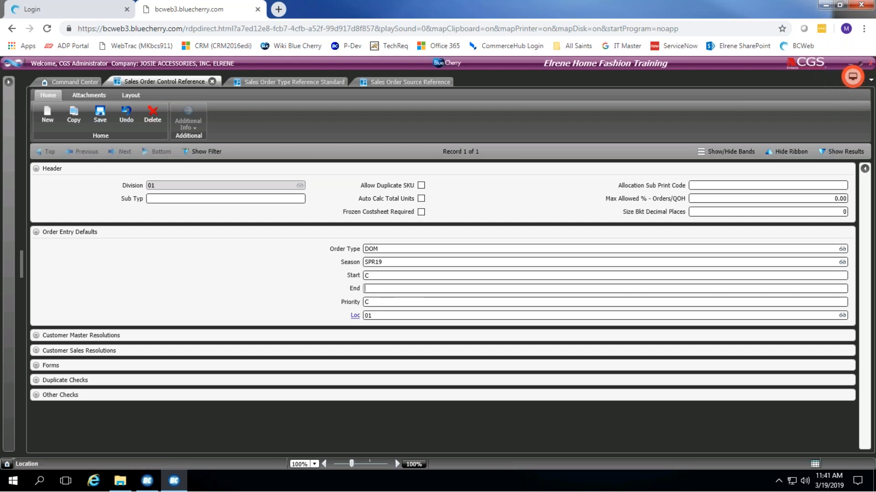
pyautogui.click(384, 302)
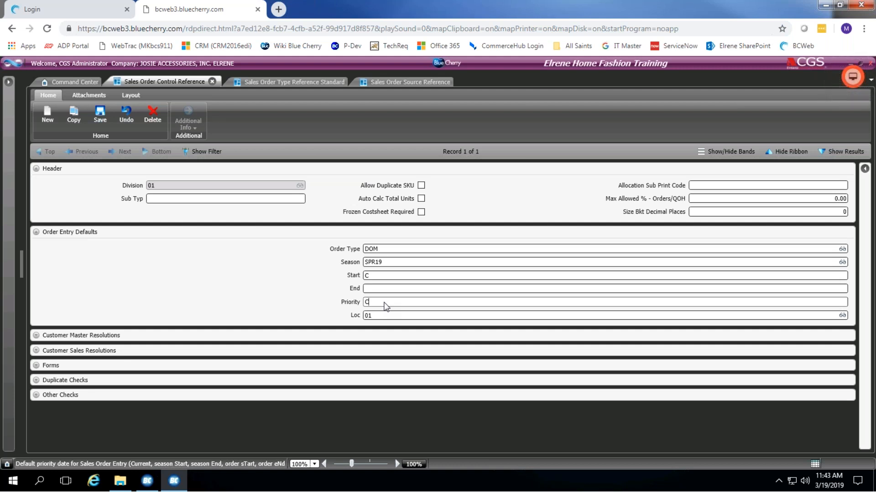
pyautogui.moveTo(377, 303); pyautogui.dragTo(361, 305)
pyautogui.click(373, 303)
pyautogui.doubleClick(369, 303)
pyautogui.press('Tab')
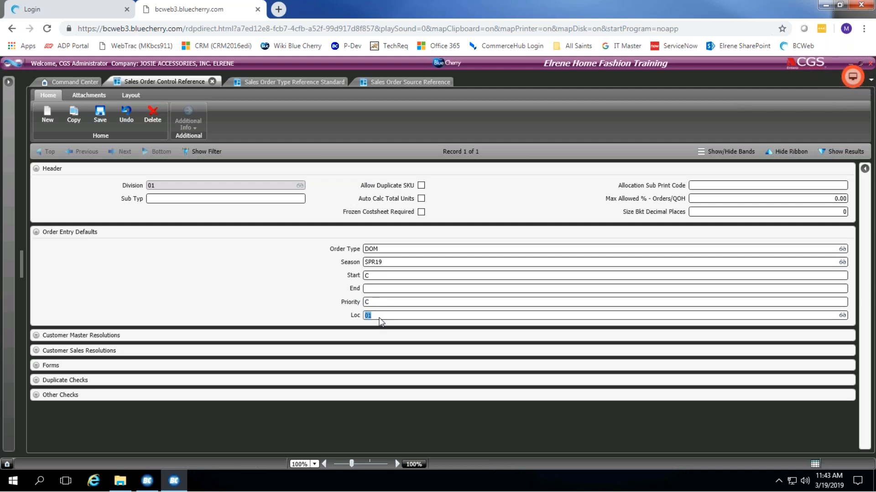
pyautogui.click(377, 315)
pyautogui.doubleClick(367, 316)
pyautogui.click(399, 317)
pyautogui.moveTo(385, 316); pyautogui.dragTo(351, 318)
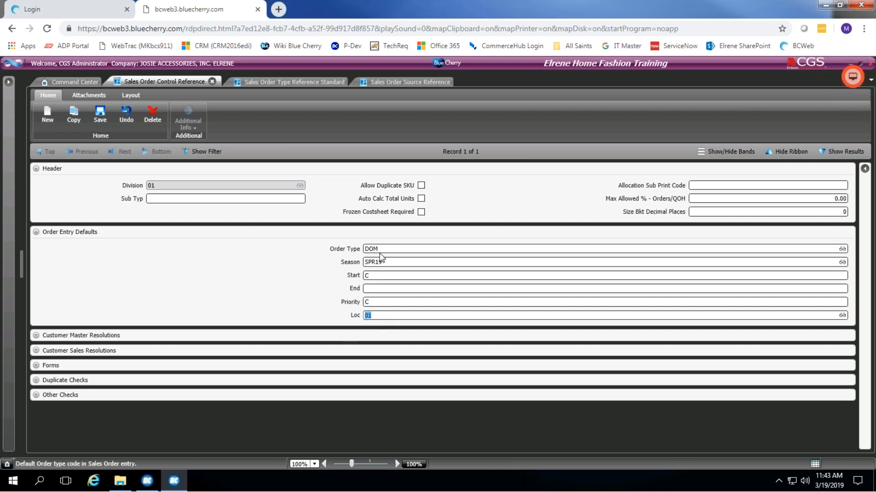
# Step: Enable Allow Detail Location under Other Checks and save the sales order control record
pyautogui.click(103, 118)
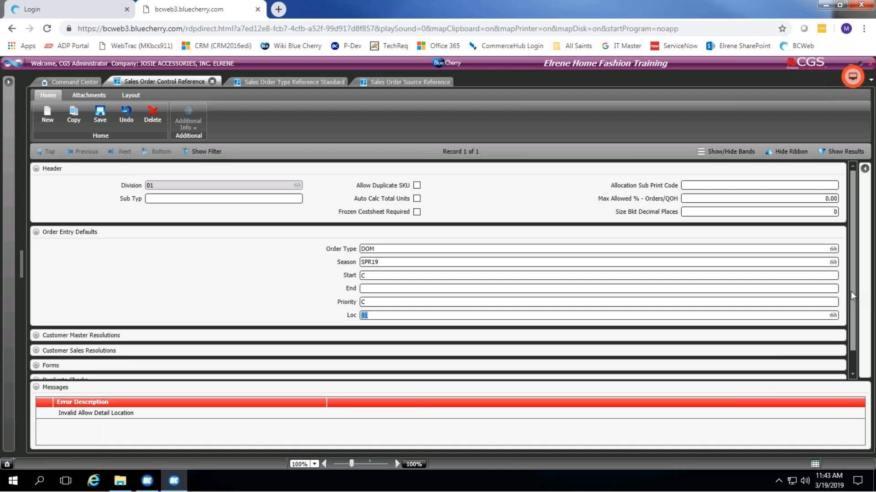
pyautogui.scroll(-1, 853, 305)
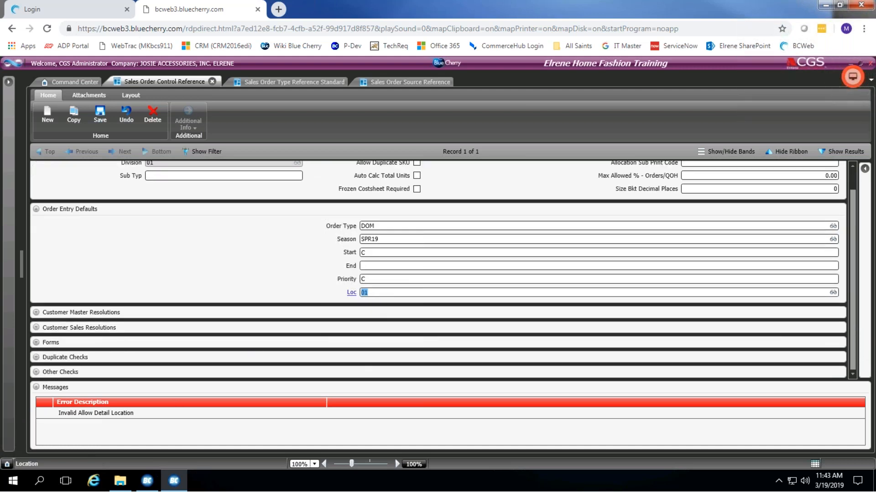
pyautogui.click(92, 416)
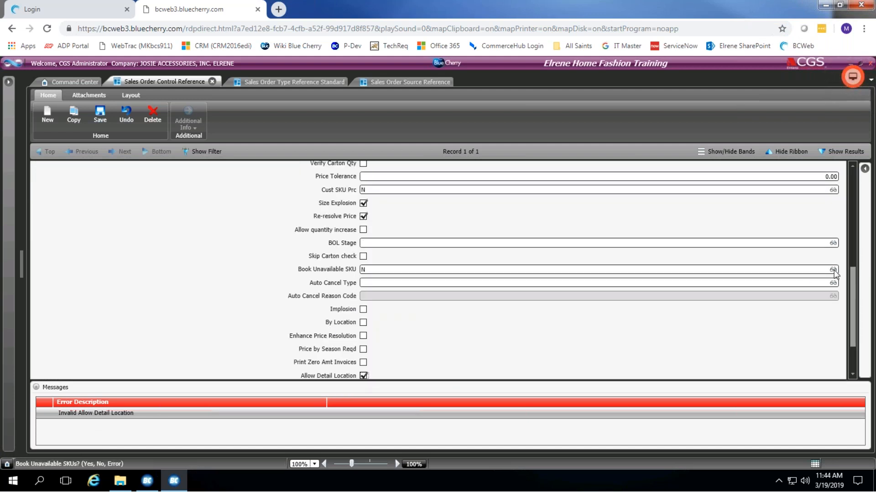
pyautogui.moveTo(852, 250); pyautogui.dragTo(861, 155)
pyautogui.click(127, 115)
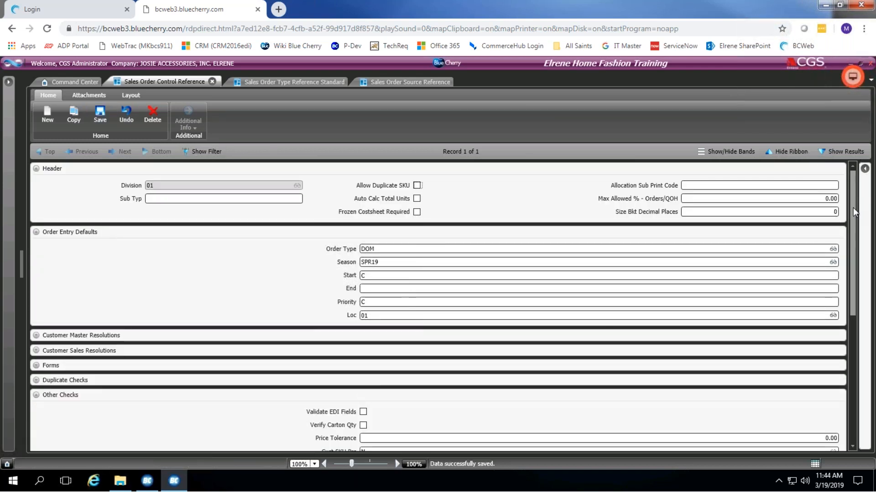
# Step: Examine the Customer Master Resolutions and Customer Sales Resolutions settings, collapsing each section again
pyautogui.moveTo(853, 209); pyautogui.dragTo(853, 223)
pyautogui.scroll(-5, 854, 224)
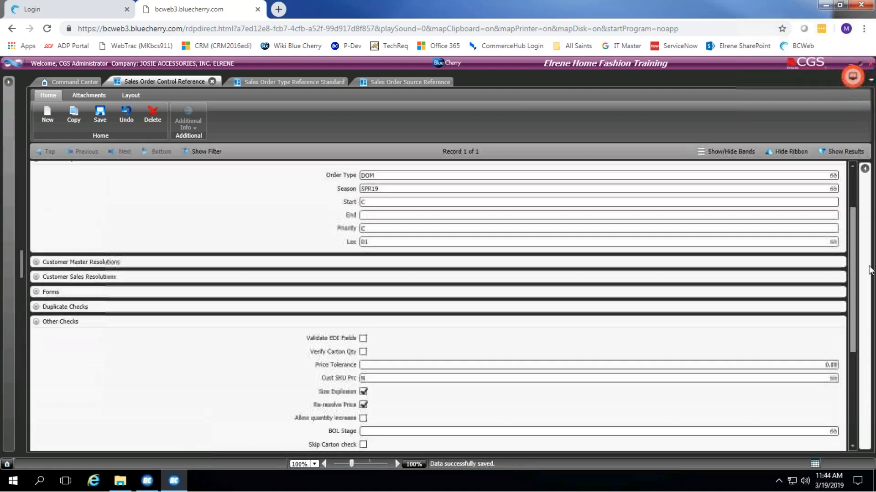
pyautogui.scroll(3, 404, 309)
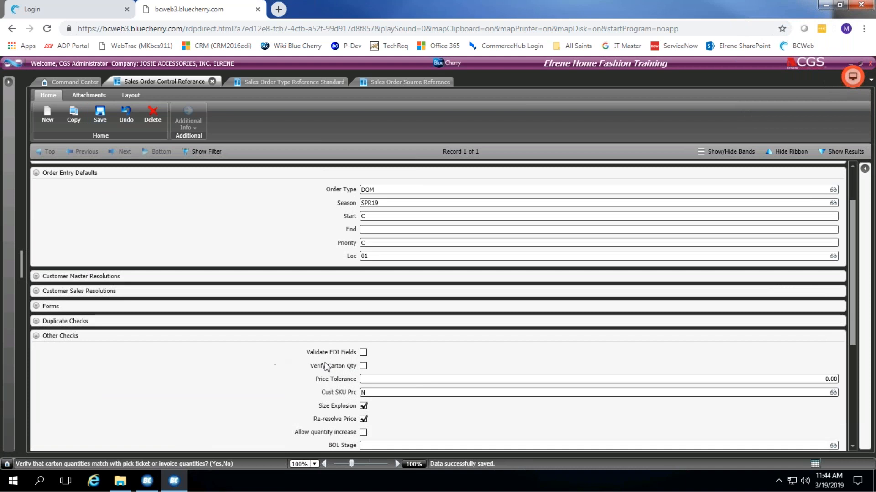
pyautogui.click(36, 277)
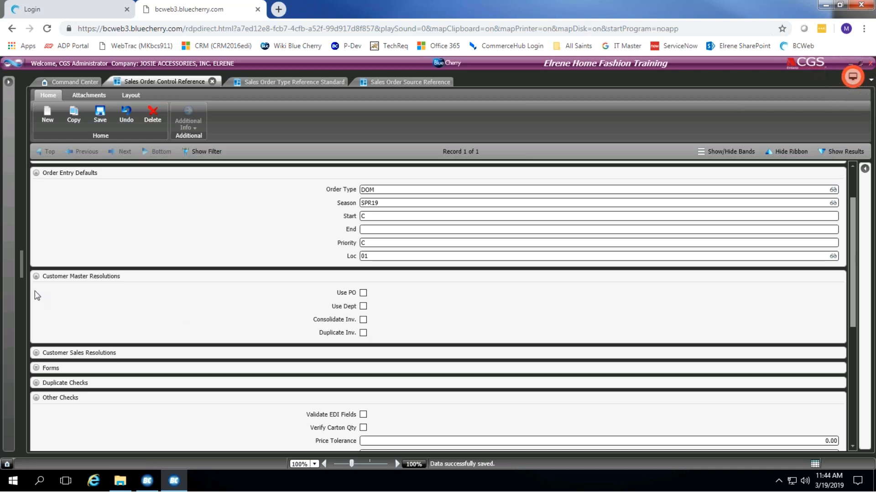
pyautogui.click(36, 277)
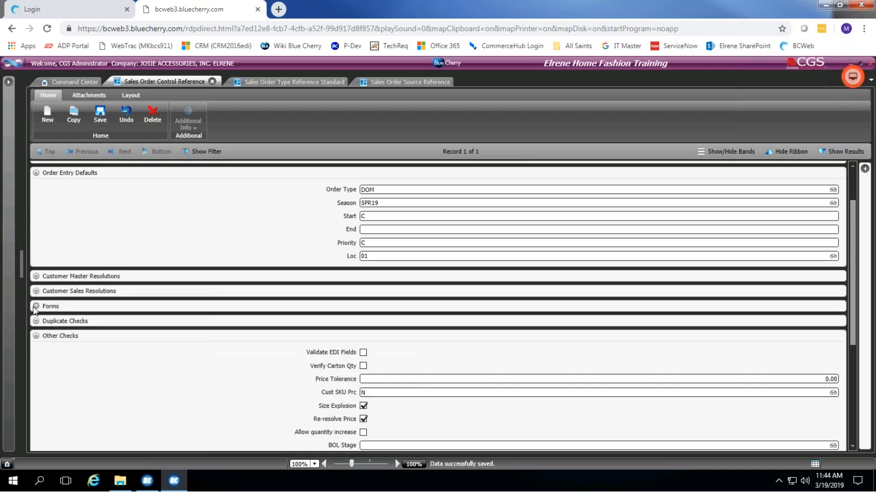
pyautogui.click(36, 292)
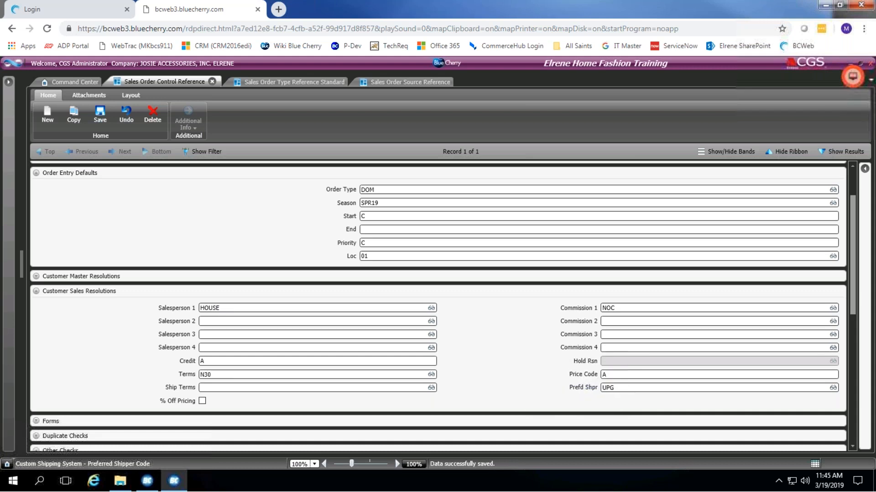
pyautogui.click(38, 292)
# Step: Examine the Forms section's order, invoice, pick, consolidated invoice and cancel form IDs, and collapse it again
pyautogui.click(36, 306)
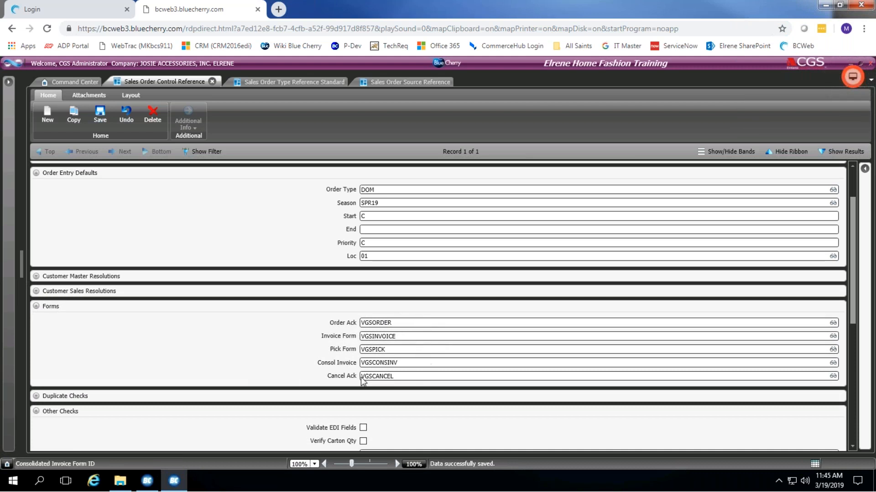
pyautogui.click(412, 336)
pyautogui.moveTo(407, 340); pyautogui.dragTo(357, 335)
pyautogui.moveTo(410, 353); pyautogui.dragTo(328, 354)
pyautogui.moveTo(432, 364); pyautogui.dragTo(357, 364)
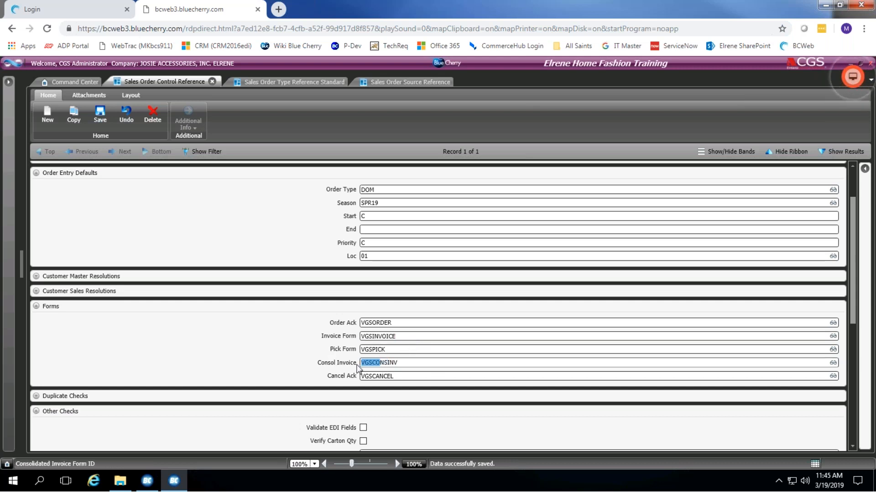
pyautogui.click(409, 377)
pyautogui.click(412, 363)
pyautogui.click(412, 349)
pyautogui.click(411, 336)
pyautogui.click(410, 325)
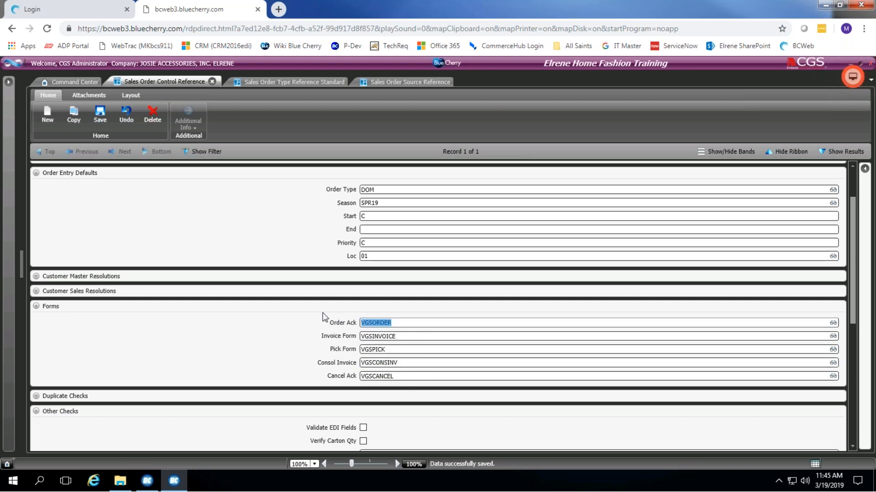
pyautogui.click(36, 306)
# Step: Enable duplicate checks against open, picked, canceled and shipped orders
pyautogui.click(36, 321)
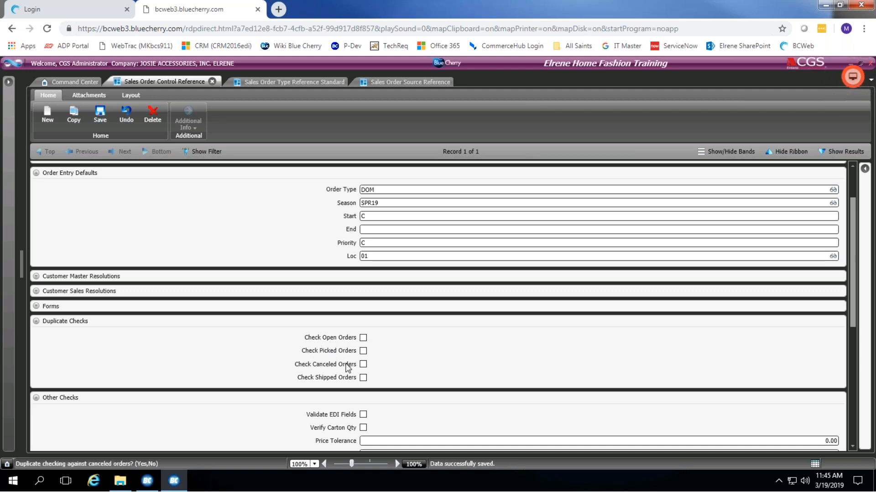
pyautogui.click(363, 338)
pyautogui.click(364, 351)
pyautogui.click(363, 365)
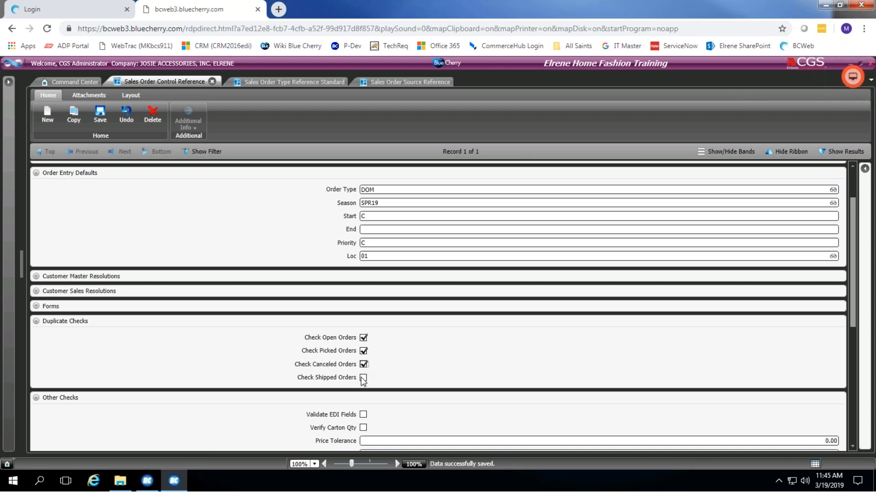
pyautogui.click(364, 378)
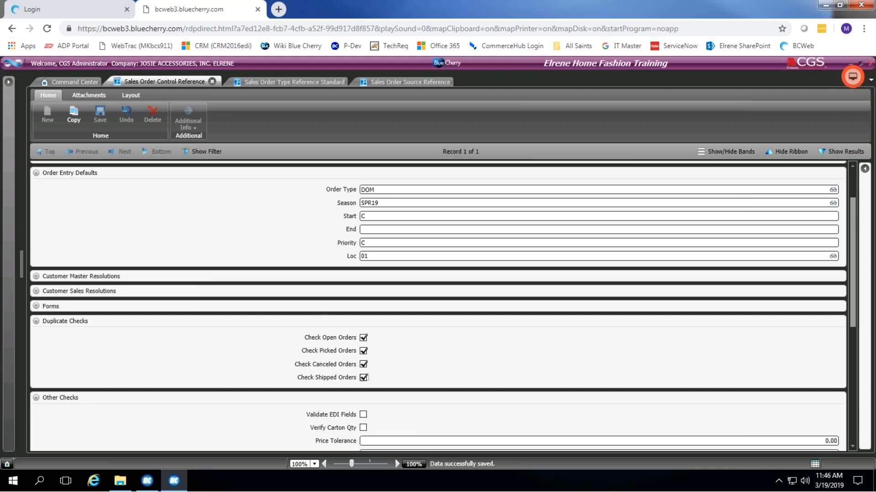
# Step: Review the options under Other Checks in the sales order control record
pyautogui.scroll(1, 416, 351)
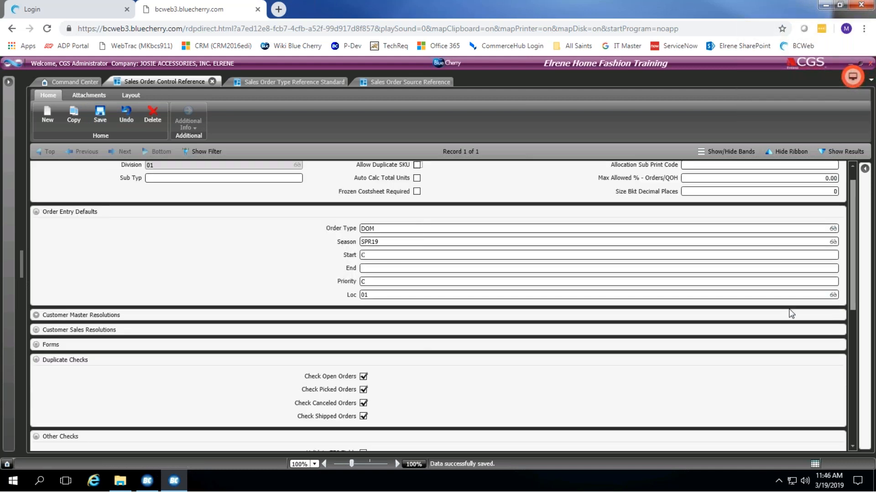
pyautogui.moveTo(853, 258); pyautogui.dragTo(852, 377)
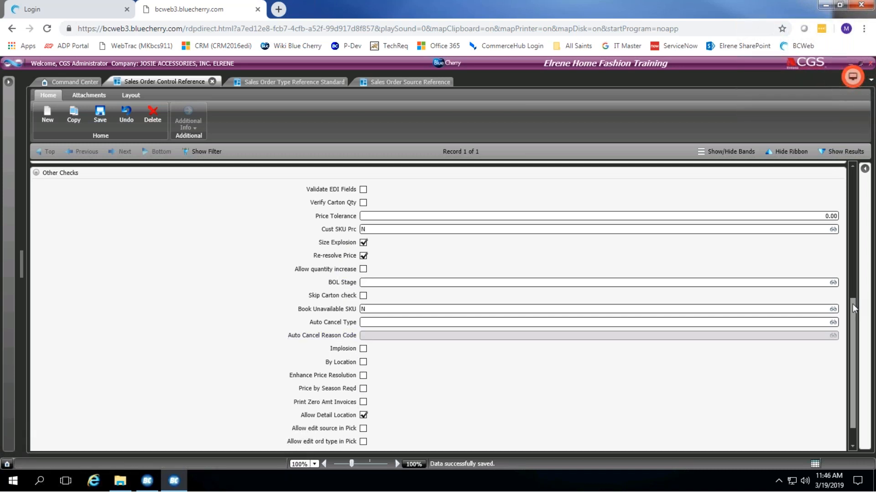
pyautogui.scroll(-1, 849, 326)
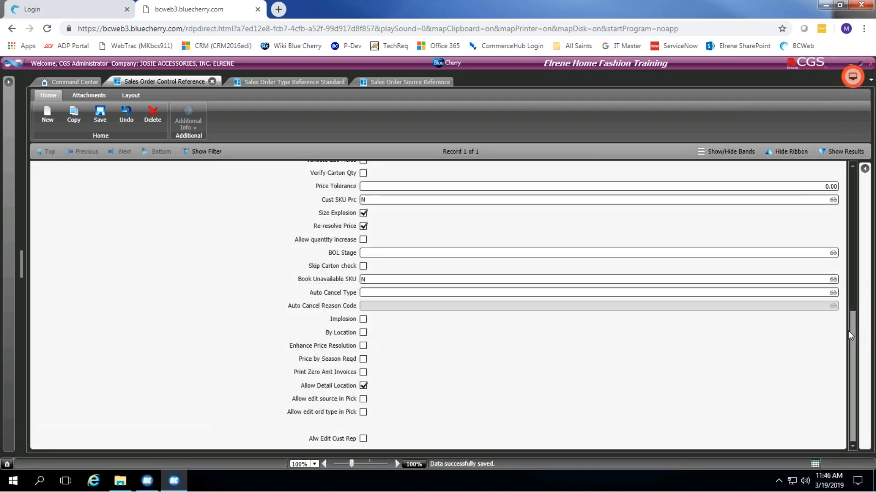
pyautogui.scroll(2, 834, 283)
pyautogui.scroll(1, 834, 289)
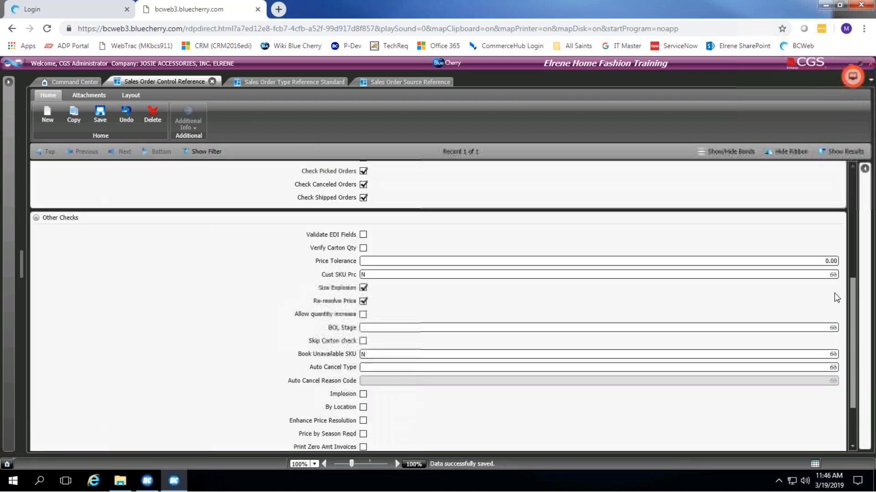
# Step: Review the Other Checks and order entry defaults in the sales order control record and save the record
pyautogui.scroll(-3, 834, 292)
pyautogui.scroll(1, 841, 310)
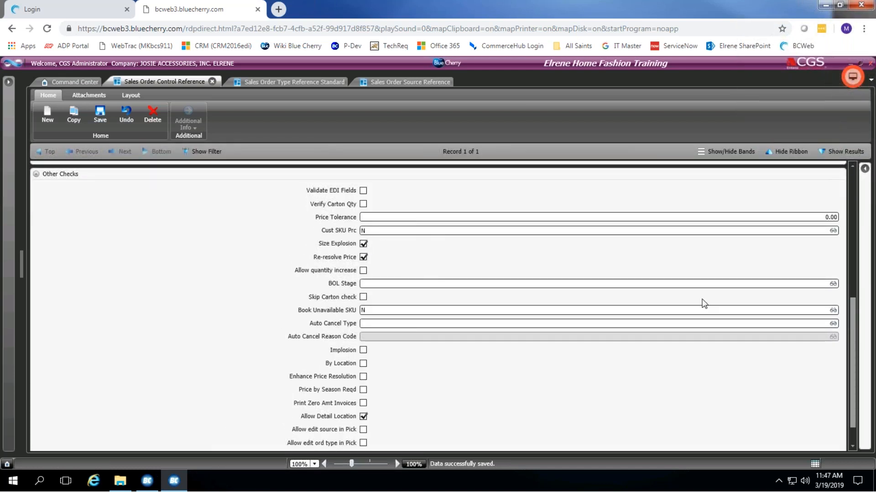
pyautogui.scroll(1, 850, 301)
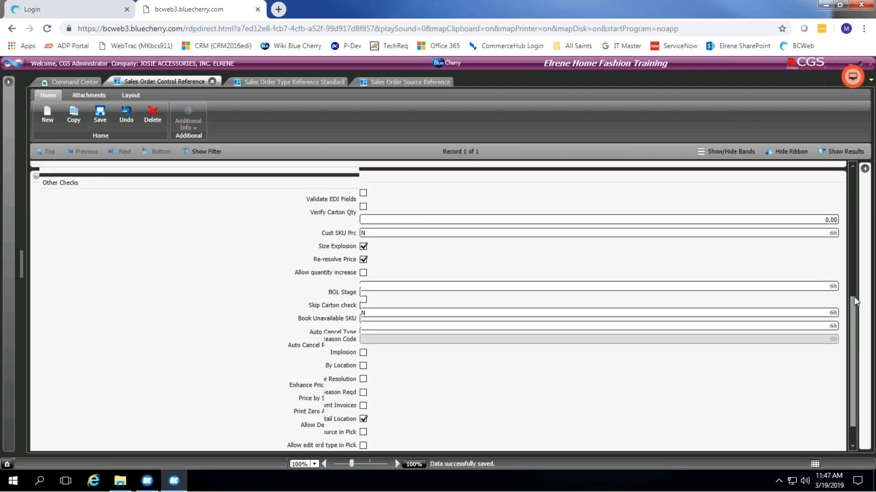
pyautogui.scroll(2, 850, 287)
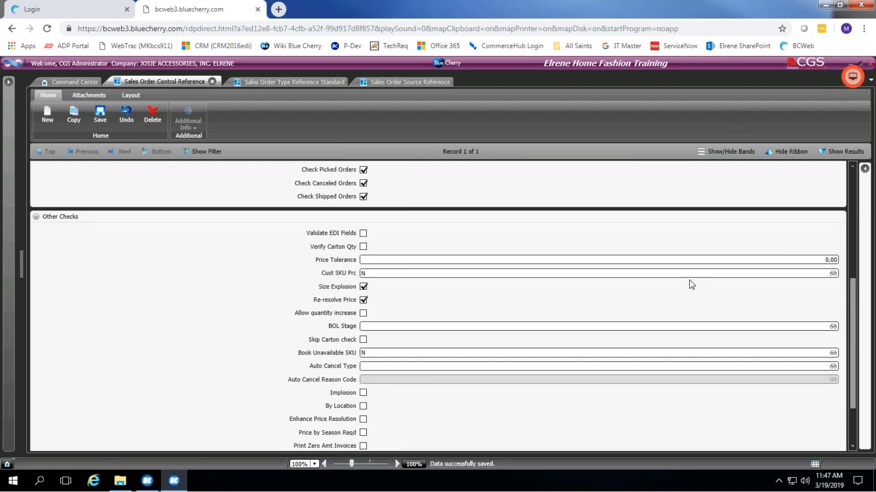
pyautogui.moveTo(851, 291); pyautogui.dragTo(857, 169)
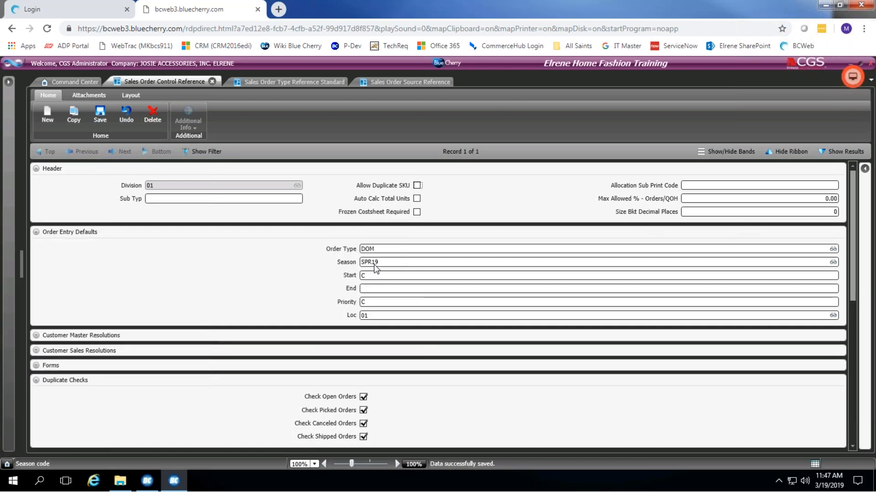
pyautogui.click(97, 112)
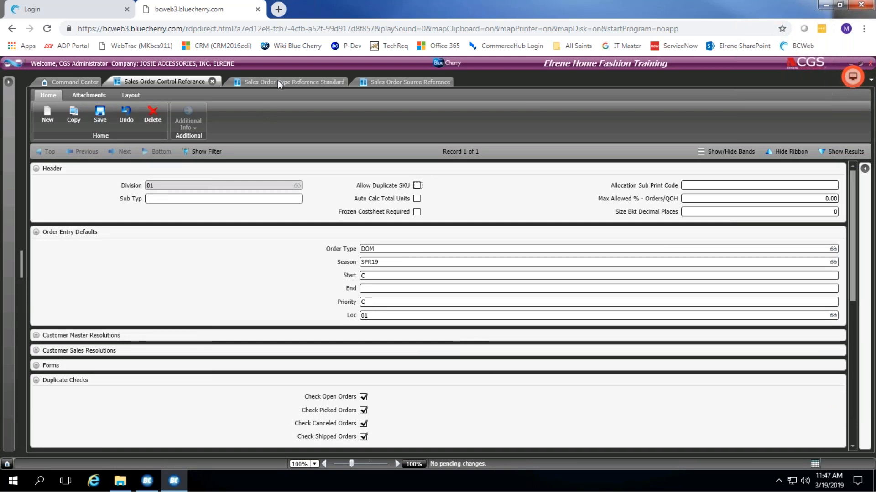
# Step: Close the sales order control, order type and order source references to return to the Command Center
pyautogui.click(410, 80)
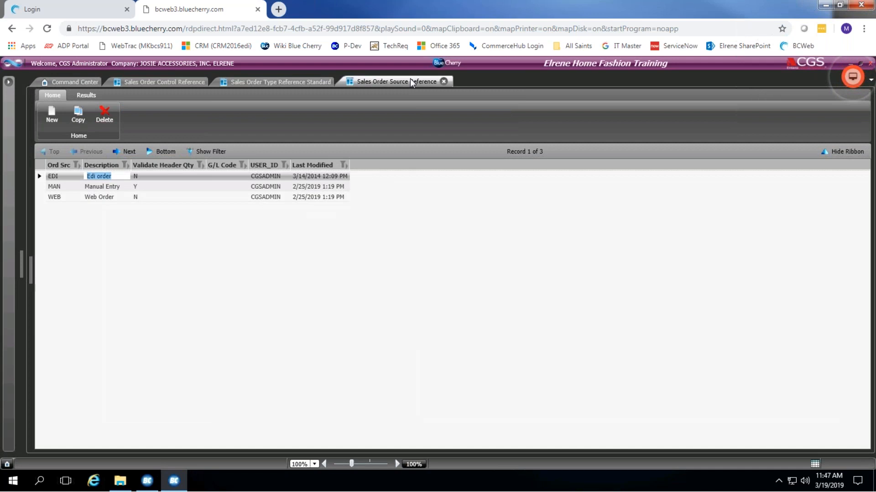
pyautogui.click(288, 83)
pyautogui.click(157, 86)
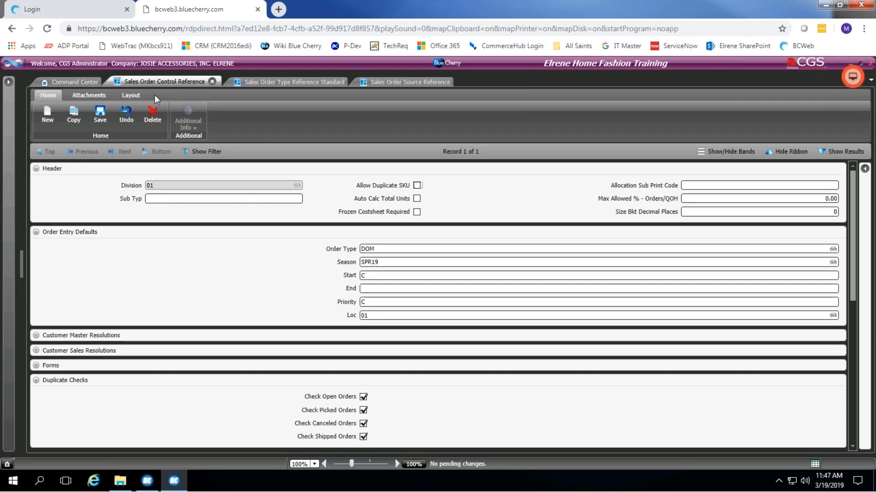
pyautogui.click(212, 81)
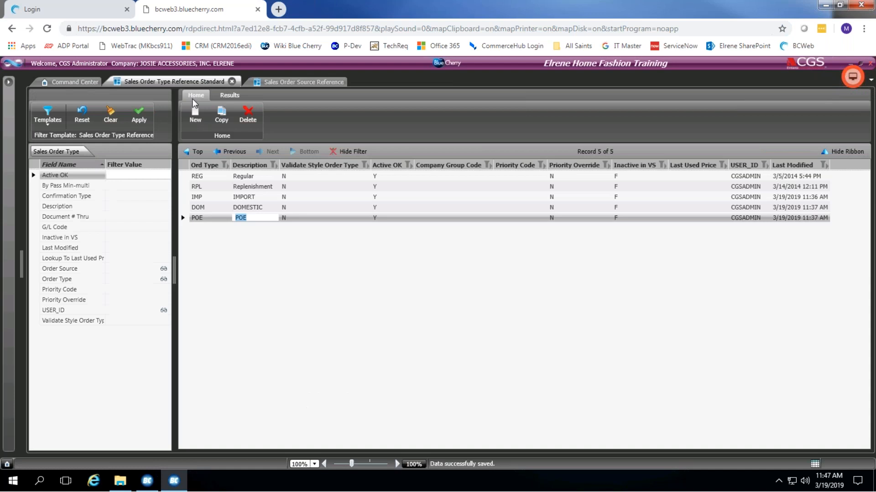
pyautogui.click(232, 81)
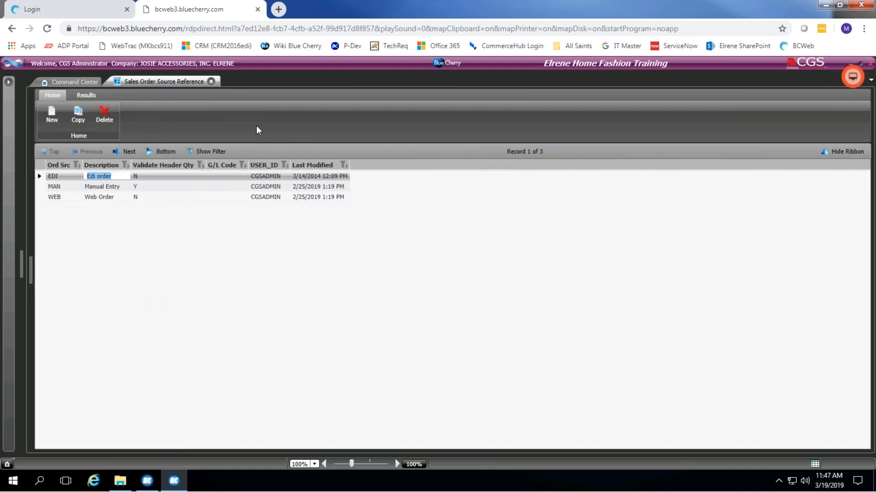
pyautogui.click(211, 81)
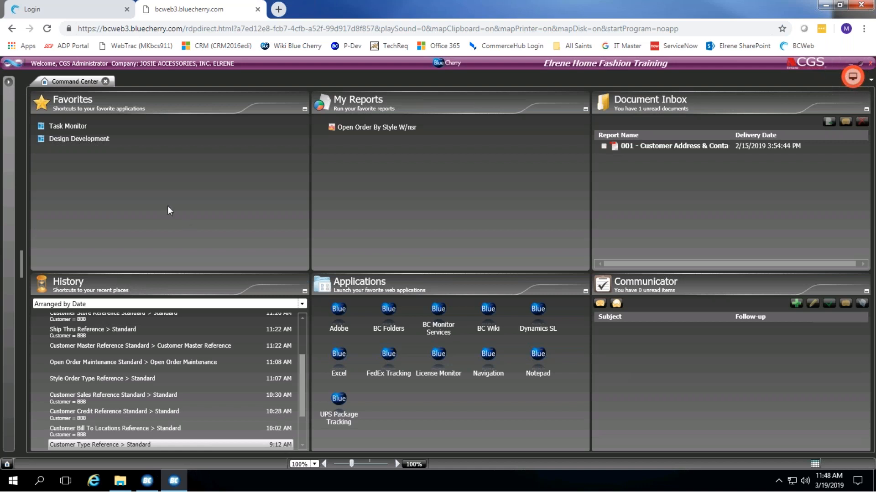
# Step: Find and open Open Order Maintenance Standard, and apply its blank filter to get to a new order
pyautogui.click(8, 87)
pyautogui.doubleClick(63, 107)
pyautogui.hotkey('ctrl', 'a')
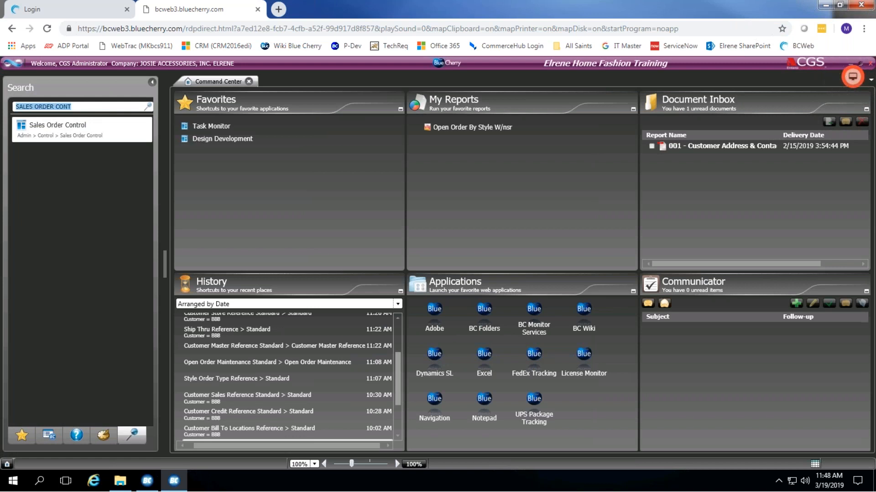
pyautogui.write('OPEN OR')
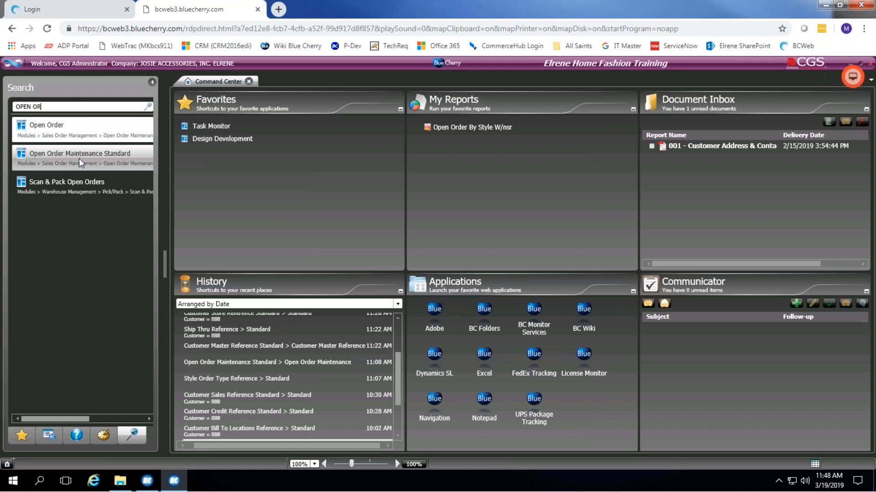
pyautogui.click(121, 160)
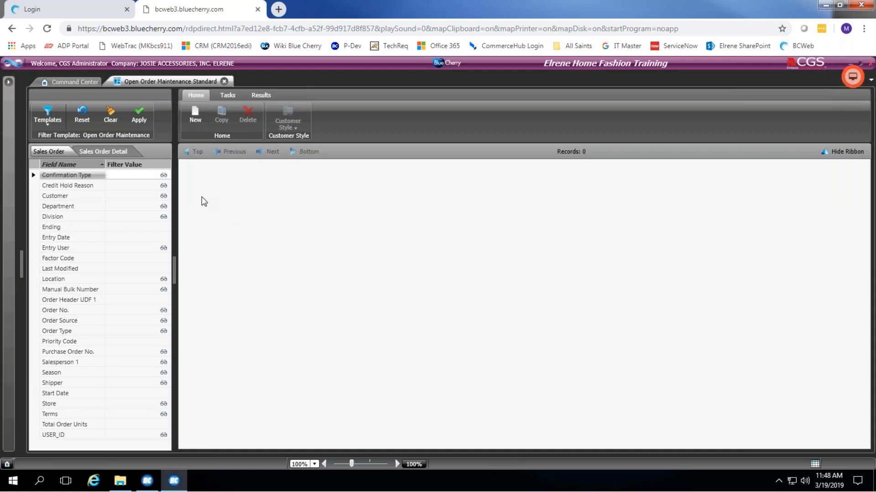
pyautogui.click(139, 118)
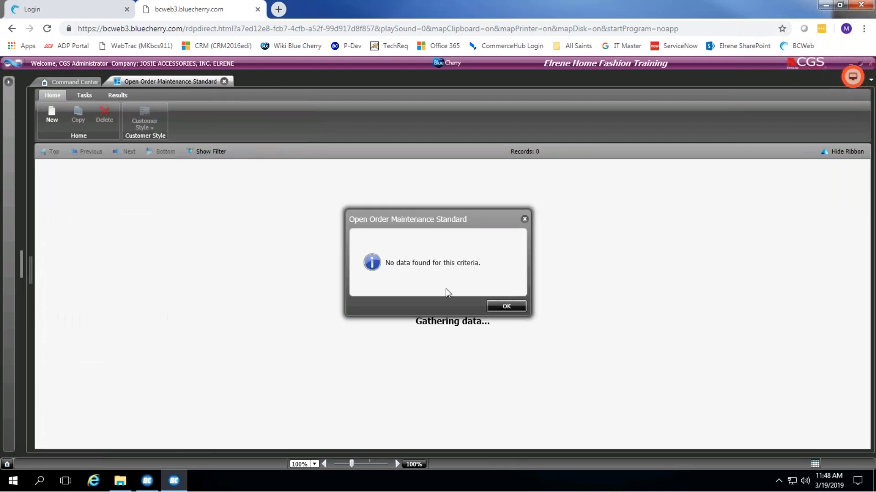
pyautogui.click(506, 307)
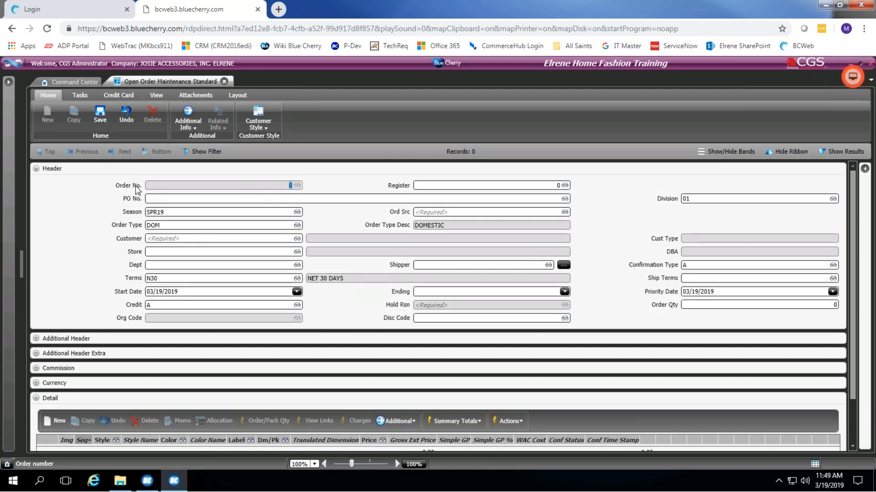
# Step: Check the new order's number and division fields, and enter TEST BBB ORDER as the PO number
pyautogui.click(245, 187)
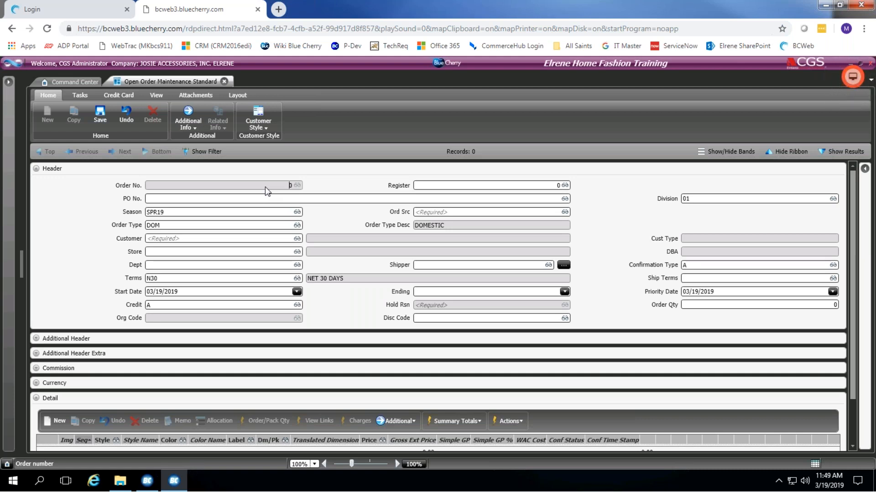
pyautogui.press('Tab')
pyautogui.press('Tab')
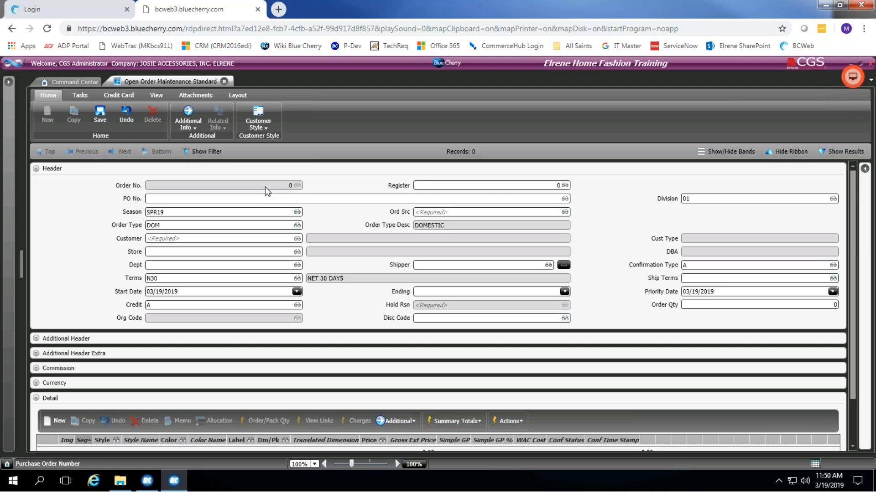
pyautogui.click(694, 199)
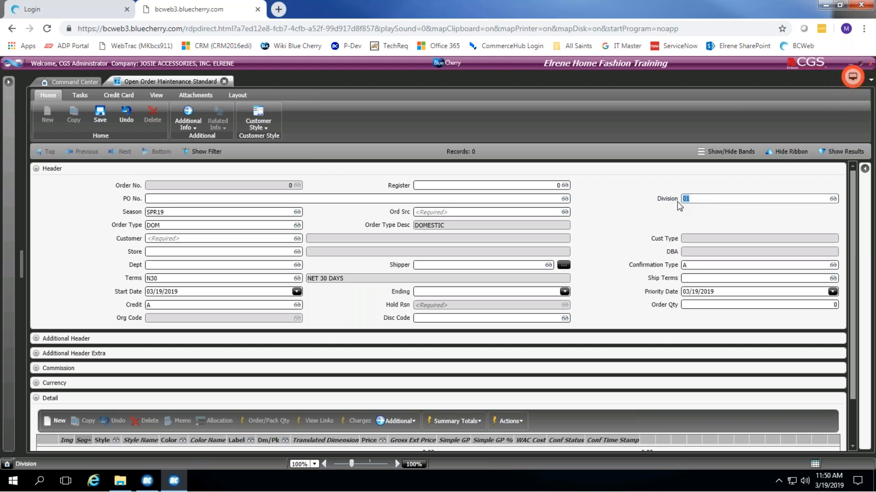
pyautogui.click(688, 200)
pyautogui.doubleClick(689, 201)
pyautogui.click(178, 202)
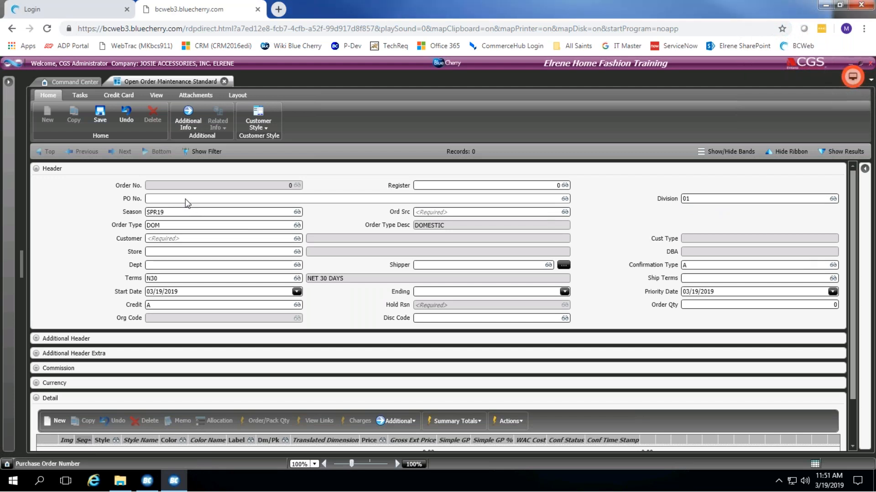
pyautogui.write('TEST BBB ORDER')
pyautogui.press('Tab')
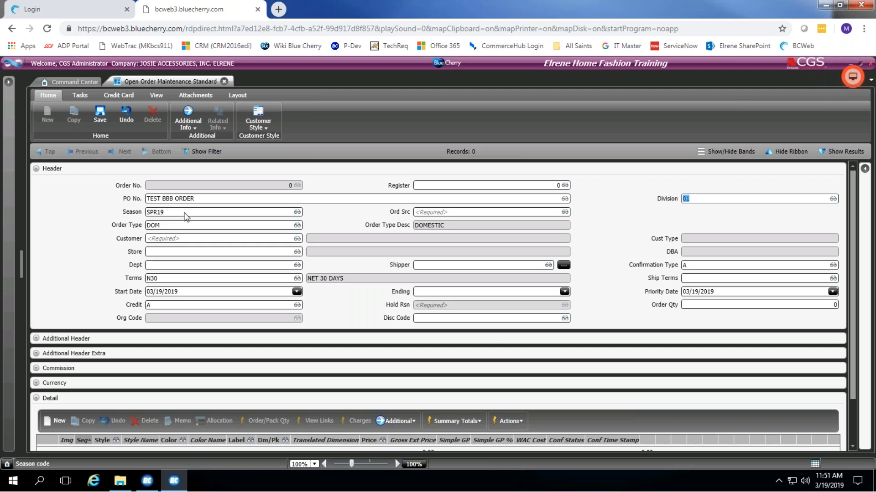
# Step: Set the order source to MAN (Manual Entry) from the list of order sources
pyautogui.click(427, 214)
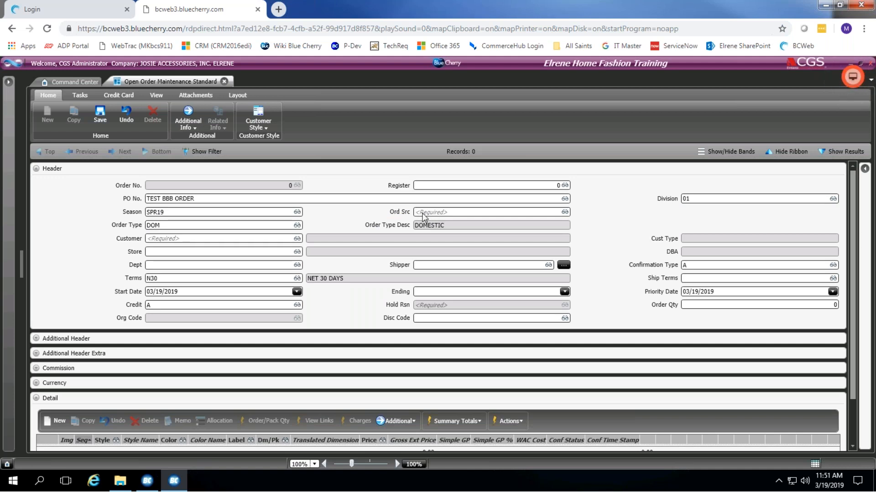
pyautogui.doubleClick(425, 213)
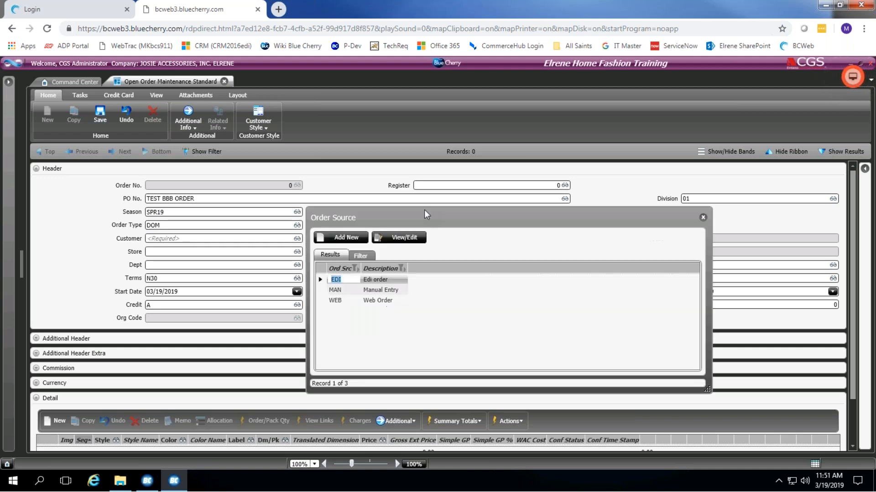
pyautogui.doubleClick(372, 291)
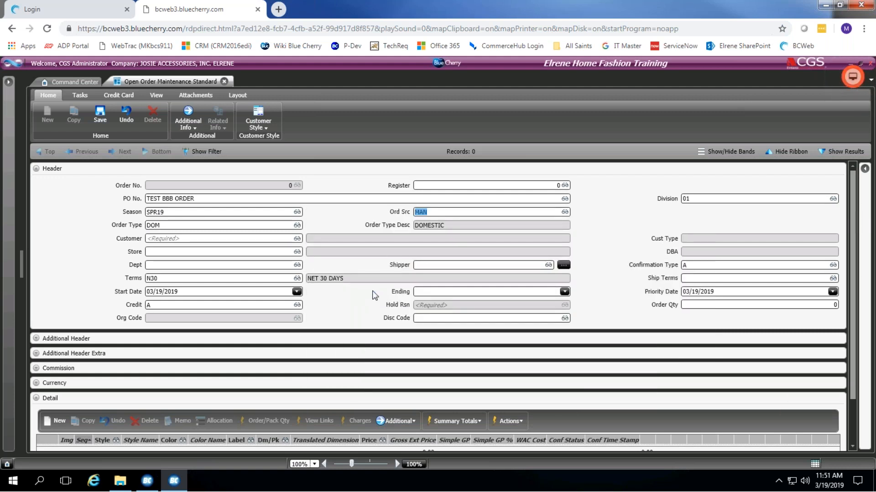
pyautogui.click(173, 213)
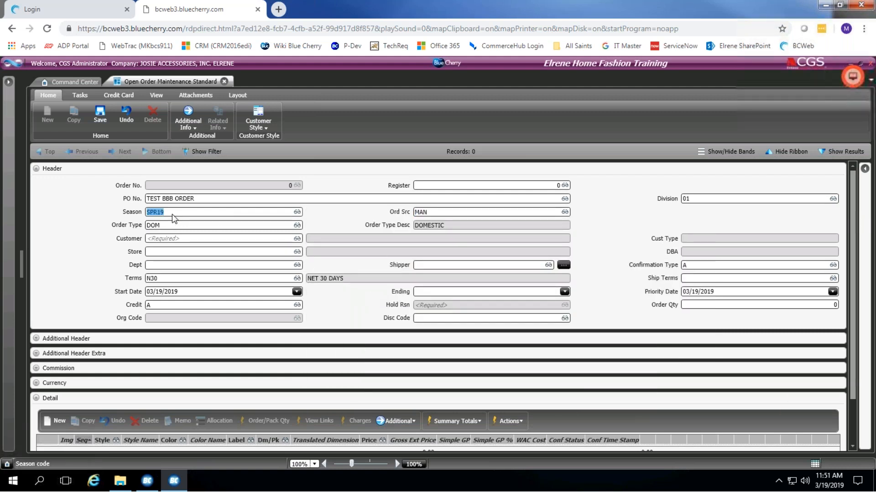
pyautogui.click(442, 213)
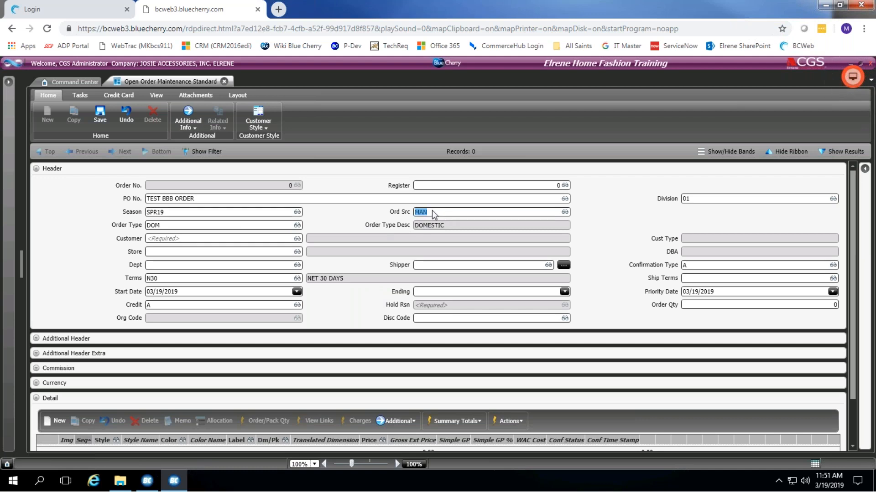
# Step: Review the available order types for the order and close the list without choosing another one
pyautogui.click(160, 227)
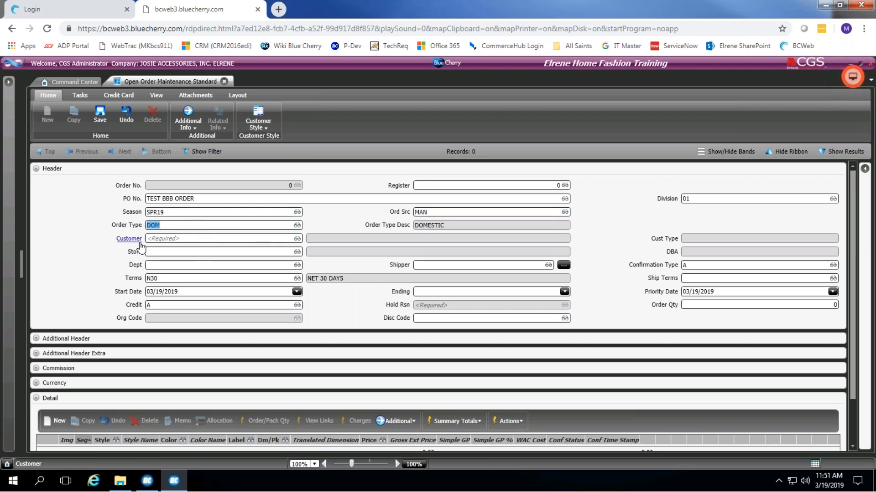
pyautogui.doubleClick(186, 225)
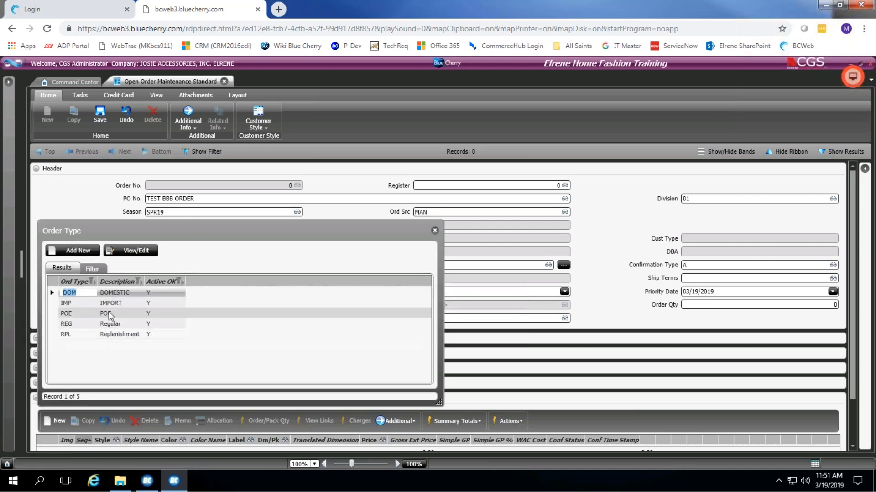
pyautogui.click(434, 231)
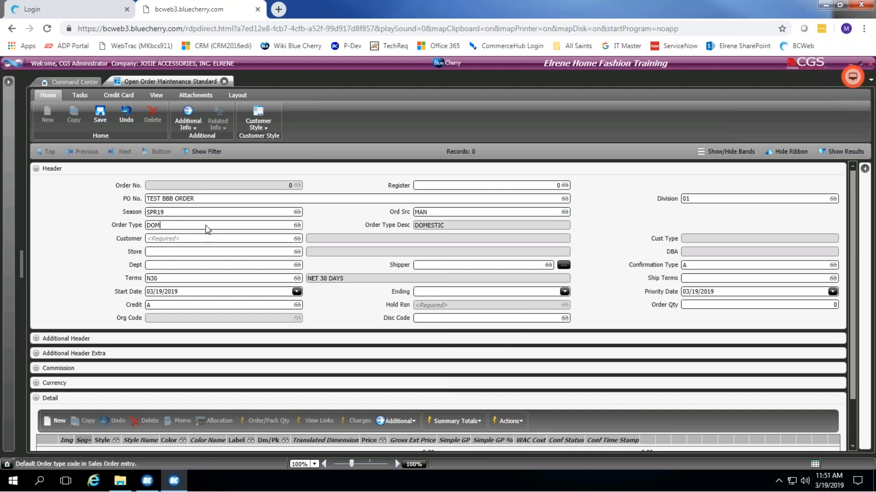
# Step: Set the order's customer to BBB and check the customer type, DBA and terms fields
pyautogui.click(177, 239)
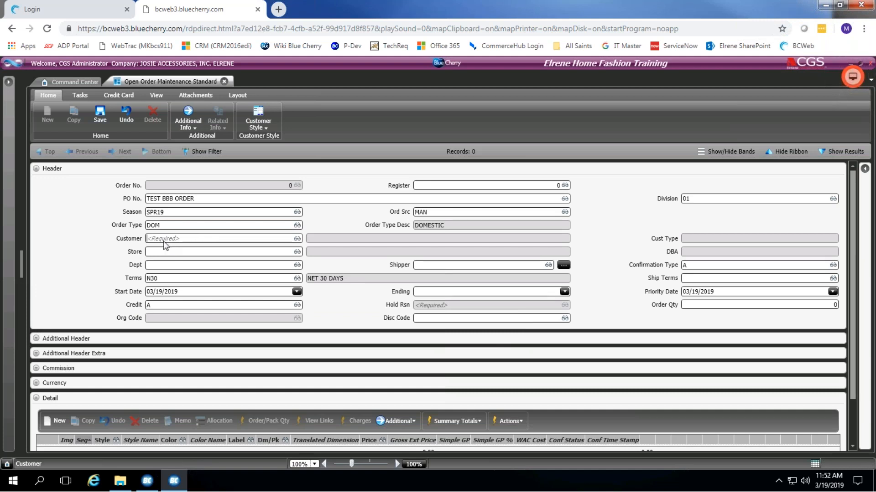
pyautogui.doubleClick(193, 239)
pyautogui.doubleClick(76, 322)
pyautogui.write('BBB')
pyautogui.press('Tab')
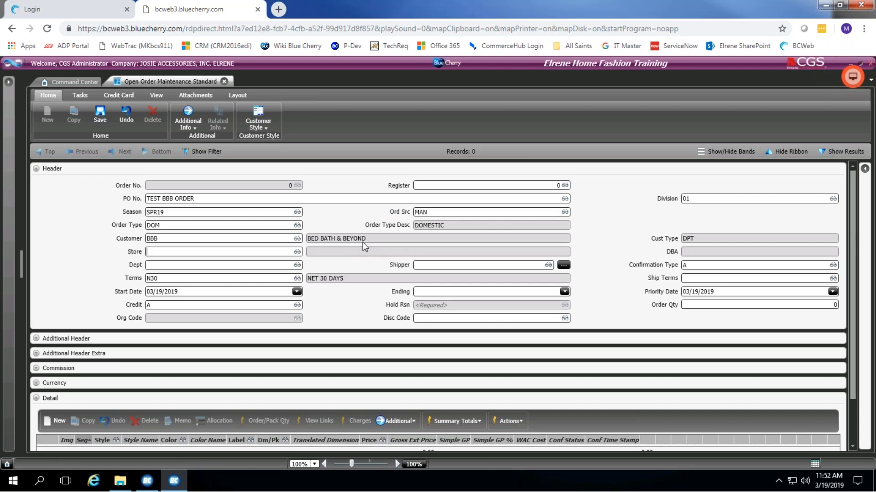
pyautogui.click(697, 244)
pyautogui.click(691, 255)
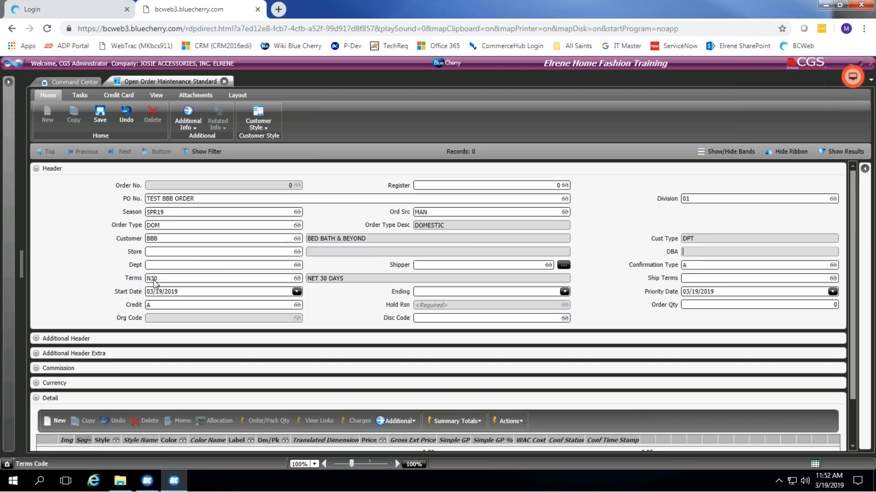
pyautogui.moveTo(148, 280); pyautogui.dragTo(163, 279)
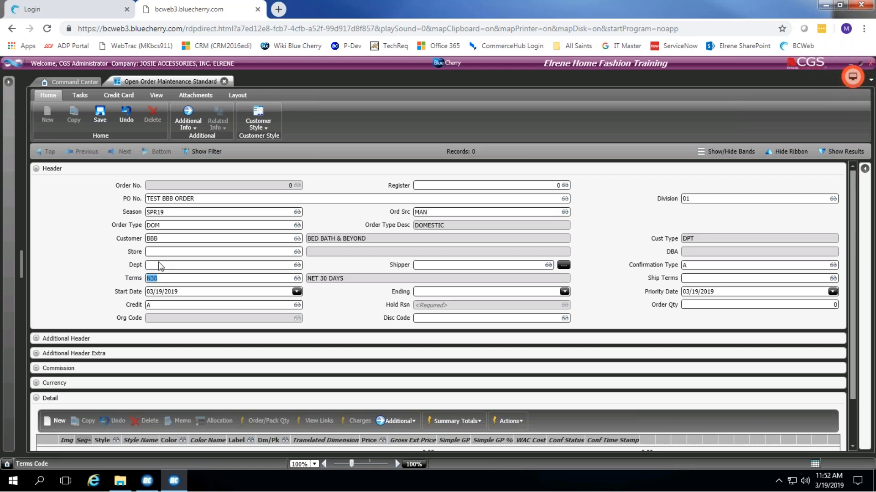
# Step: Set the order's store to 0007 from the customer's active stores
pyautogui.click(163, 253)
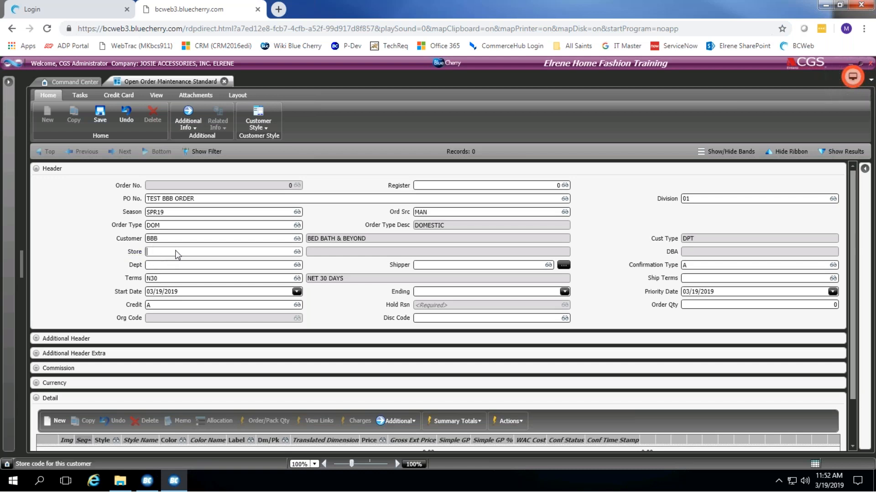
pyautogui.doubleClick(177, 255)
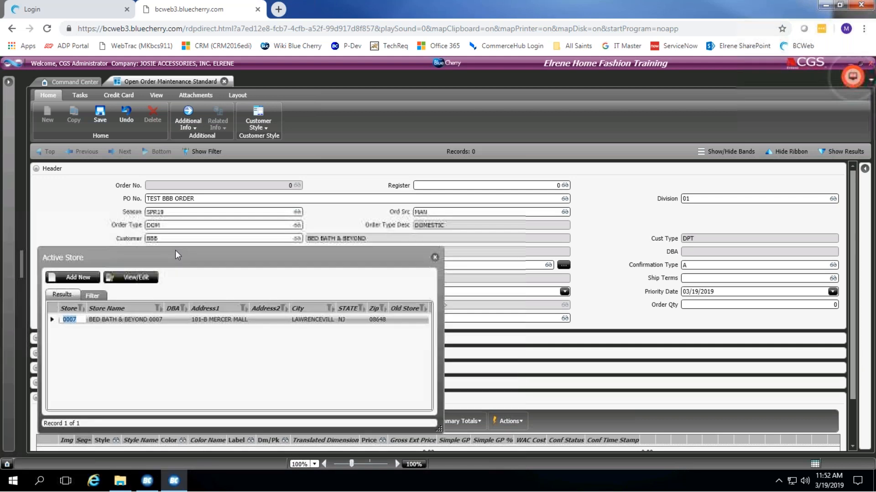
pyautogui.doubleClick(70, 320)
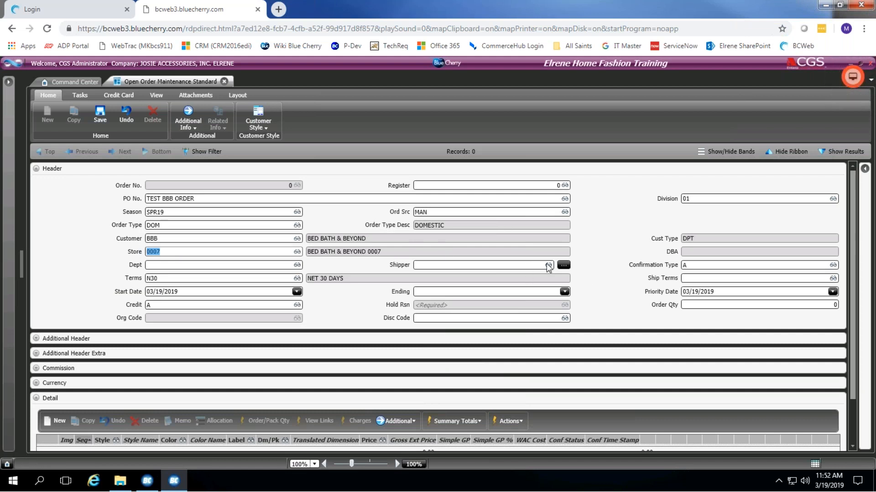
# Step: From the order's department field, add and save a department record for customer BBB with dept 705, division 01 and name TABLE TEXTILE
pyautogui.press('Tab')
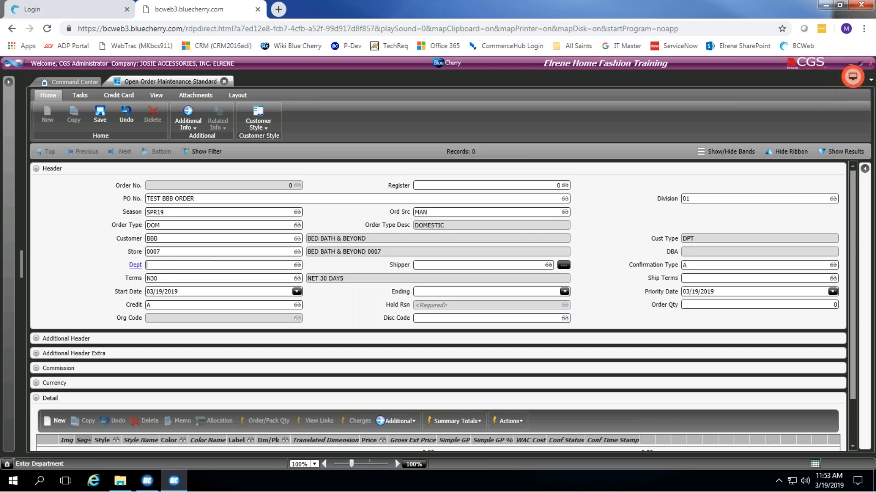
pyautogui.click(134, 265)
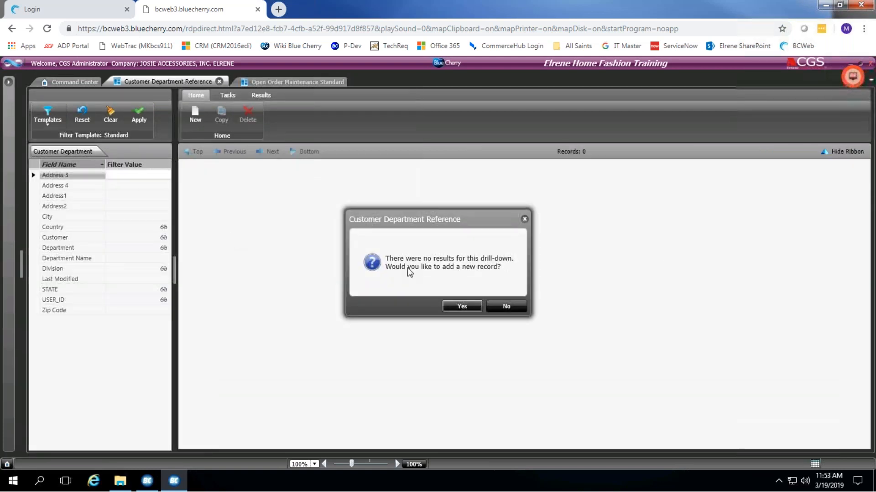
pyautogui.click(462, 306)
pyautogui.click(183, 185)
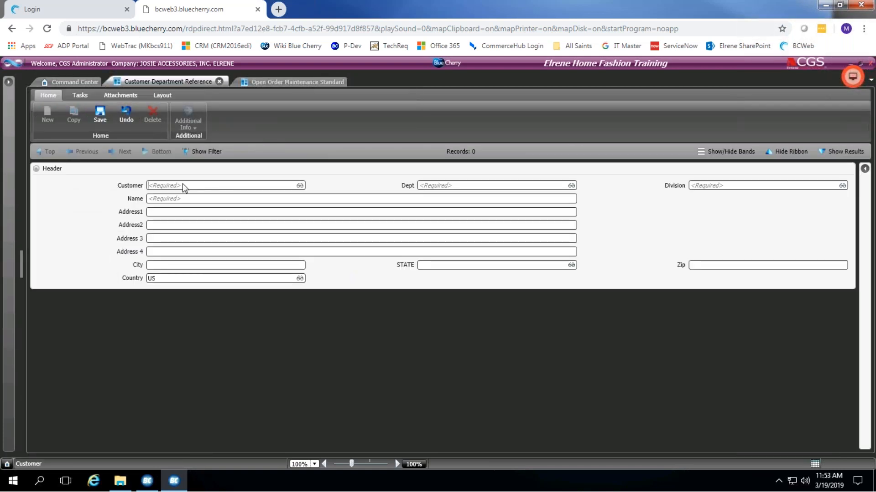
pyautogui.write('BBB')
pyautogui.press('Tab')
pyautogui.write('70')
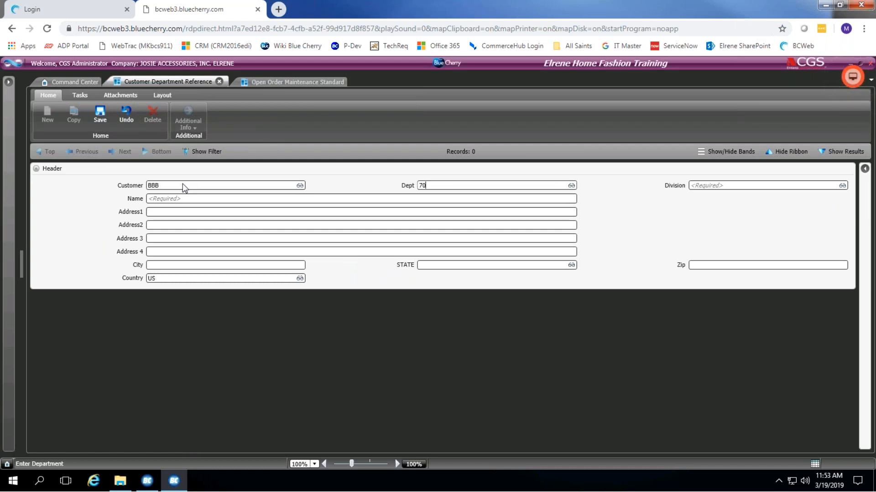
pyautogui.press('Tab')
pyautogui.write('01')
pyautogui.press('Tab')
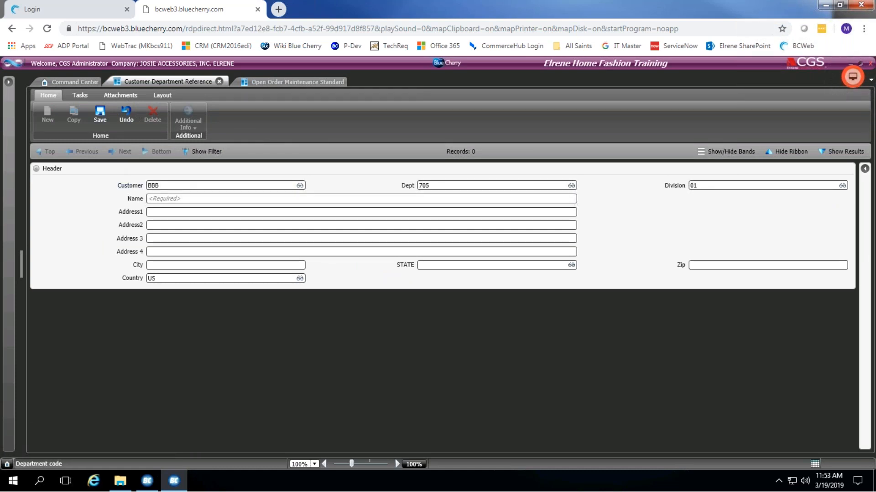
pyautogui.write('TABLE TEXTILE')
pyautogui.press('Tab')
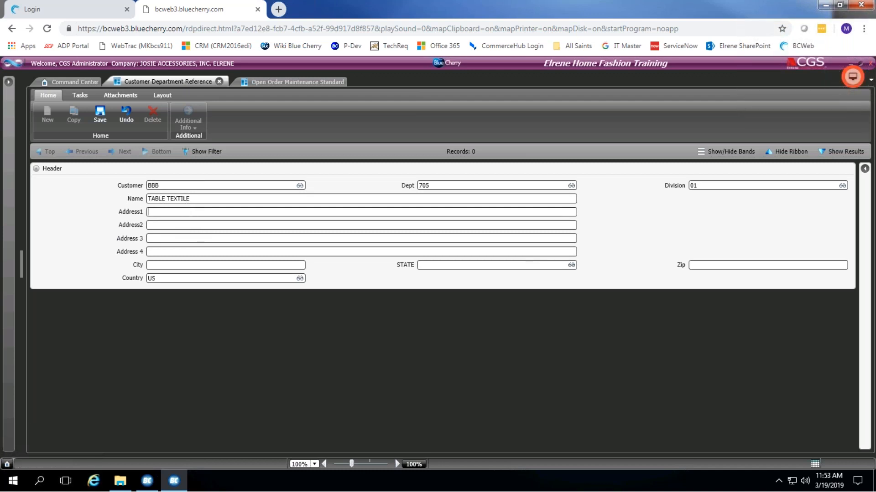
pyautogui.click(98, 114)
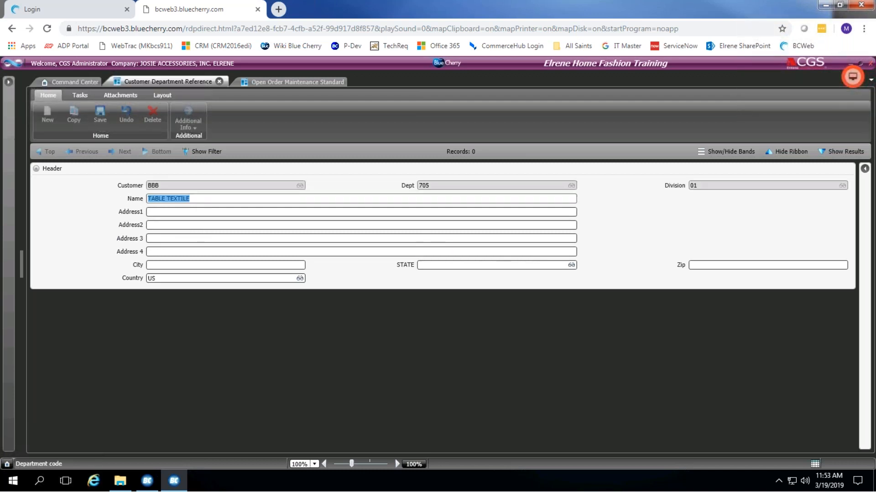
# Step: Copy the department record as dept 706 named KITCHEN, save it and close the department reference
pyautogui.click(74, 114)
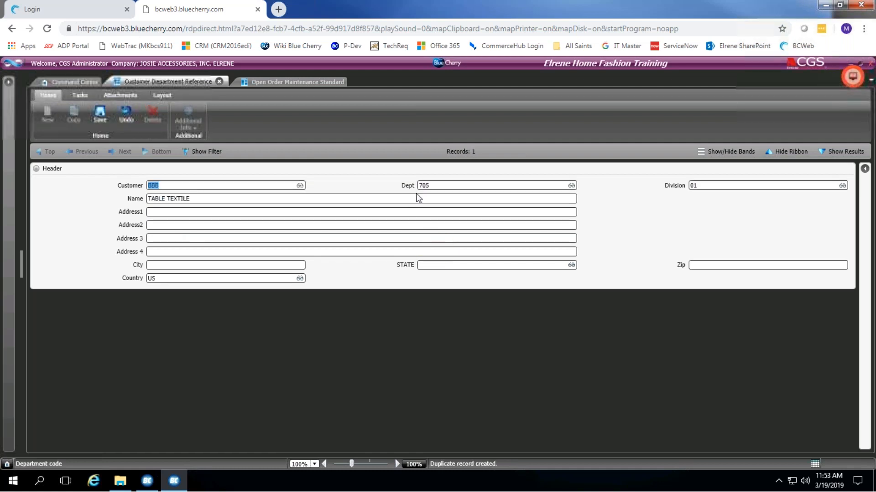
pyautogui.click(447, 190)
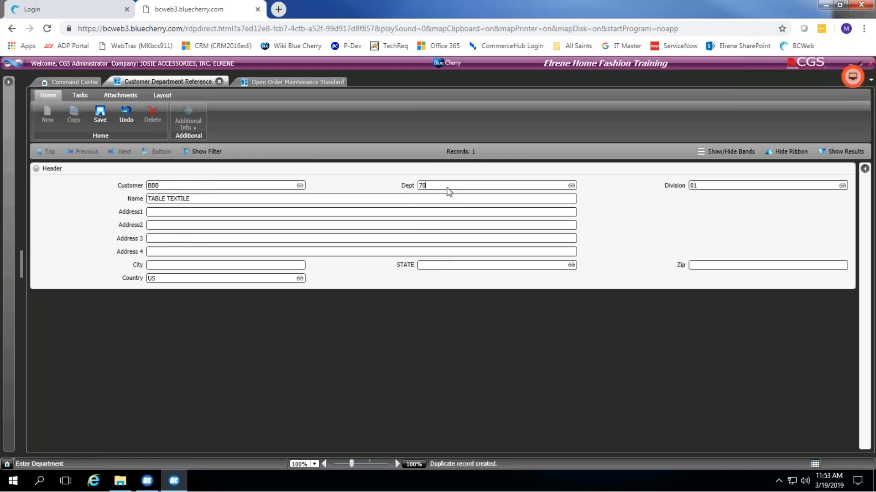
pyautogui.press('Tab')
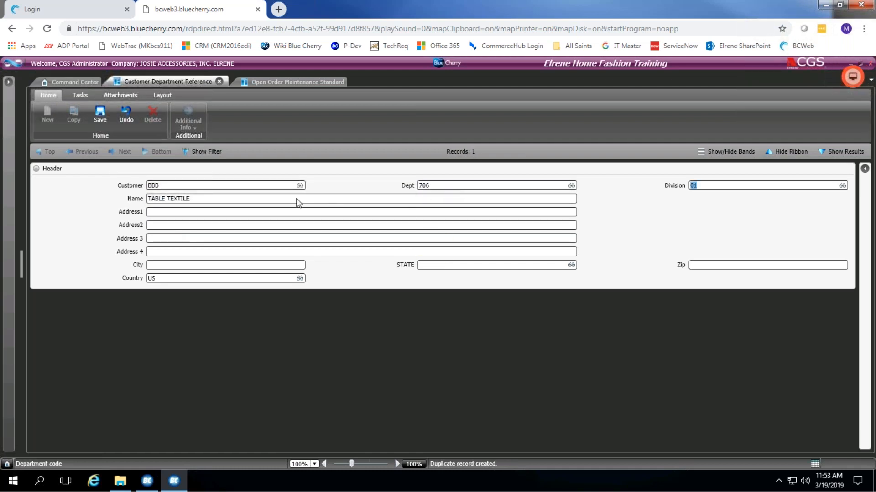
pyautogui.press('Tab')
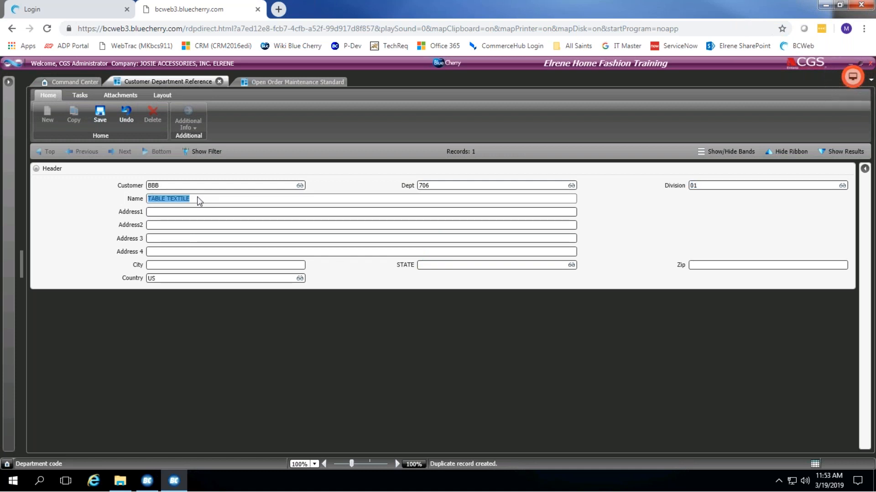
pyautogui.write('KITCHEN')
pyautogui.click(100, 114)
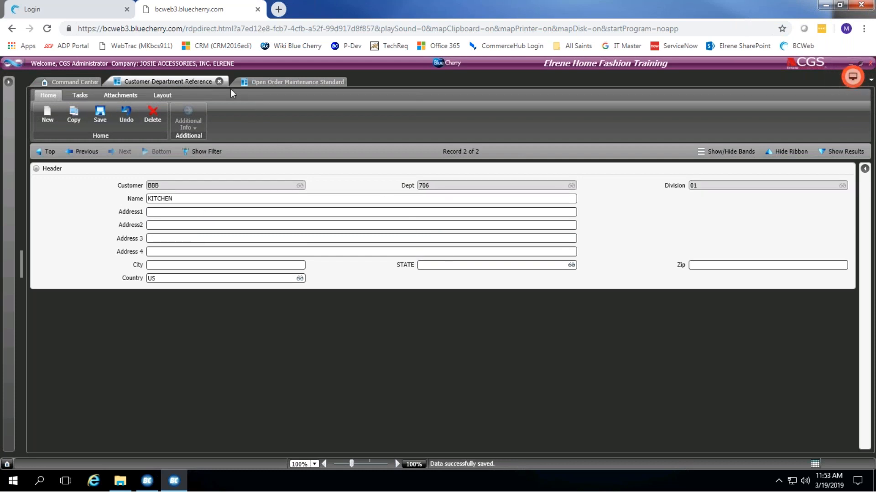
pyautogui.click(220, 81)
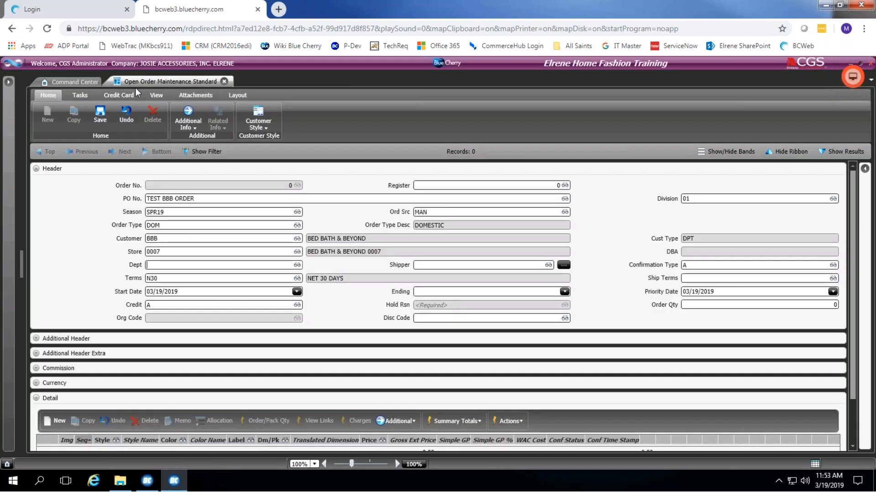
# Step: Set the order's department to 705 (TABLE TEXTILE) and its shipper to UPG (UPS GROUND) from their lookup lists
pyautogui.doubleClick(160, 266)
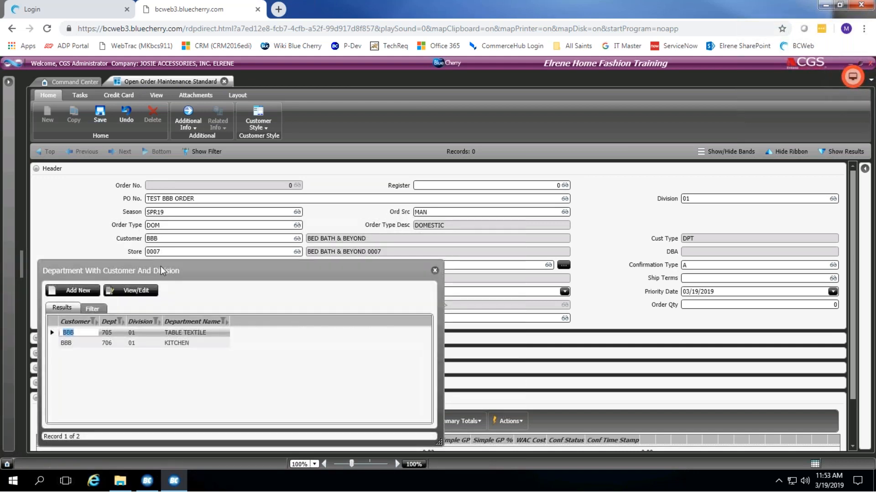
pyautogui.doubleClick(108, 336)
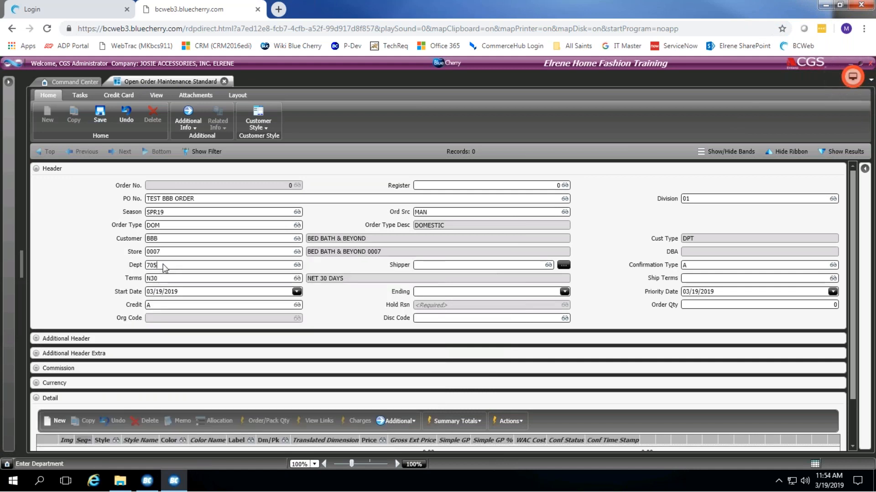
pyautogui.click(425, 268)
pyautogui.press('Tab')
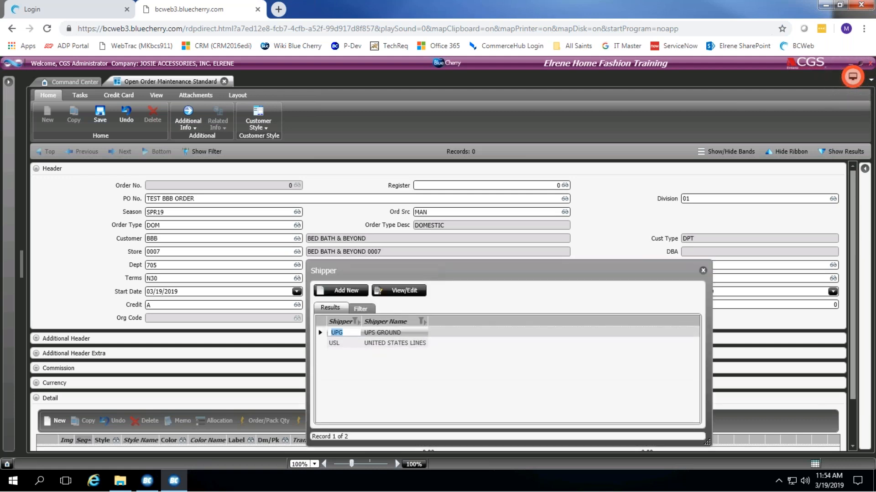
pyautogui.doubleClick(382, 334)
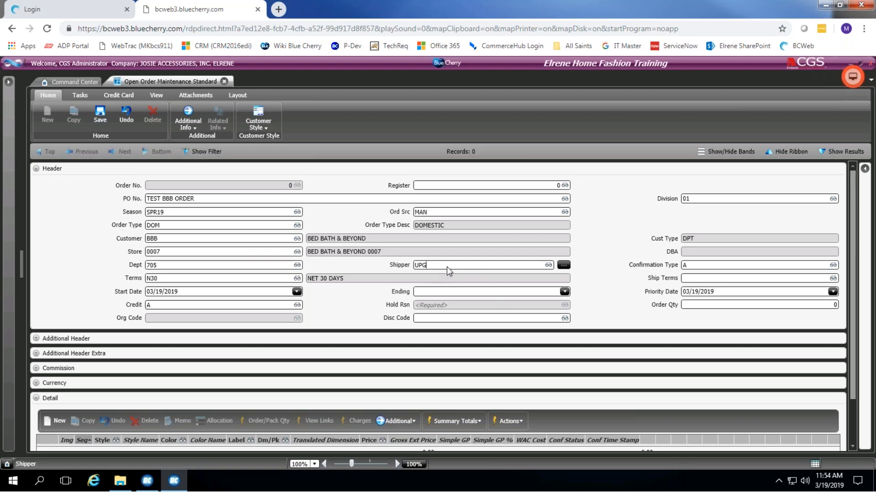
pyautogui.click(432, 267)
pyautogui.moveTo(432, 267); pyautogui.dragTo(404, 266)
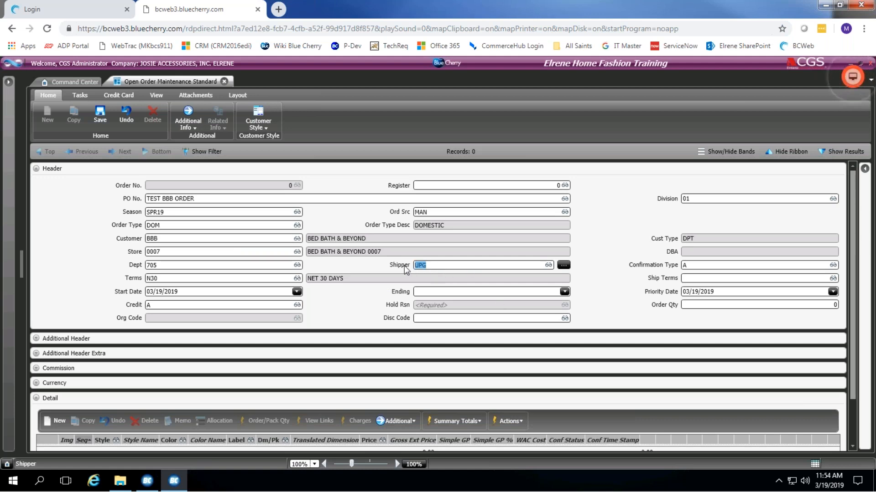
pyautogui.click(433, 270)
pyautogui.moveTo(434, 265); pyautogui.dragTo(408, 270)
pyautogui.click(436, 267)
pyautogui.moveTo(434, 266)
pyautogui.mouseDown()
pyautogui.moveTo(414, 266)
pyautogui.moveTo(428, 266)
pyautogui.mouseUp()
# Step: Review the confirmation type options for the order and choose A (Approved)
pyautogui.click(691, 268)
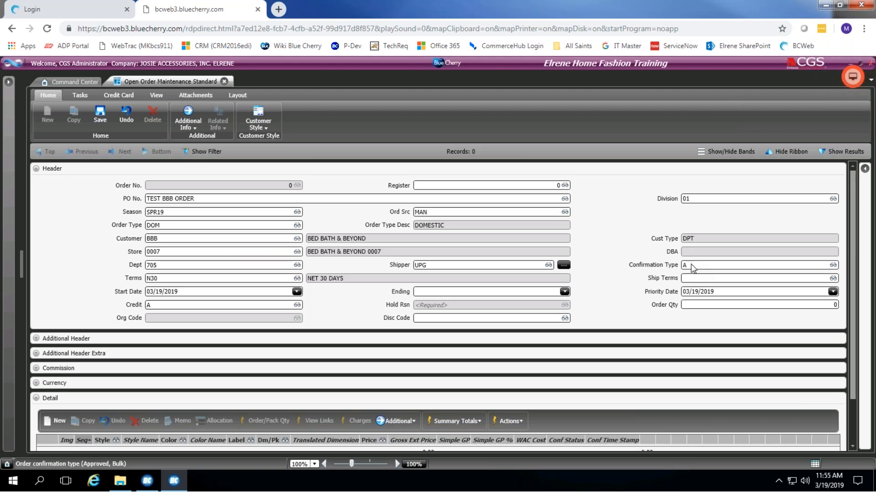
pyautogui.doubleClick(690, 266)
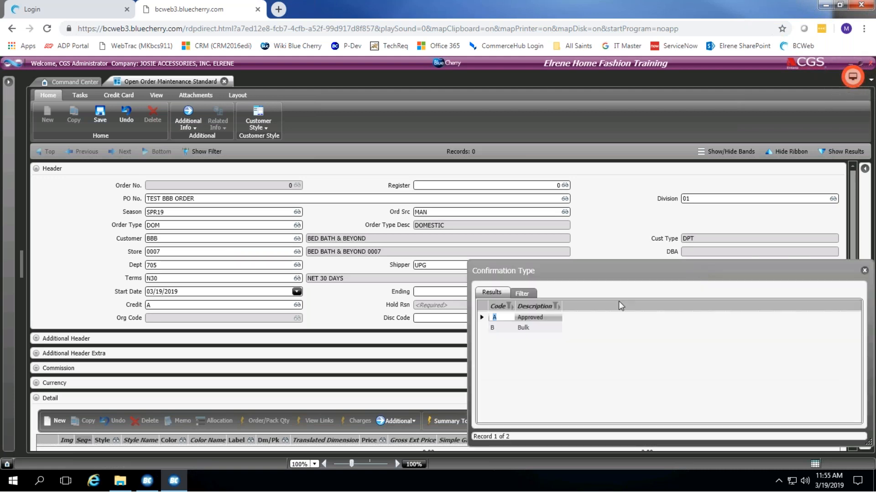
pyautogui.click(533, 324)
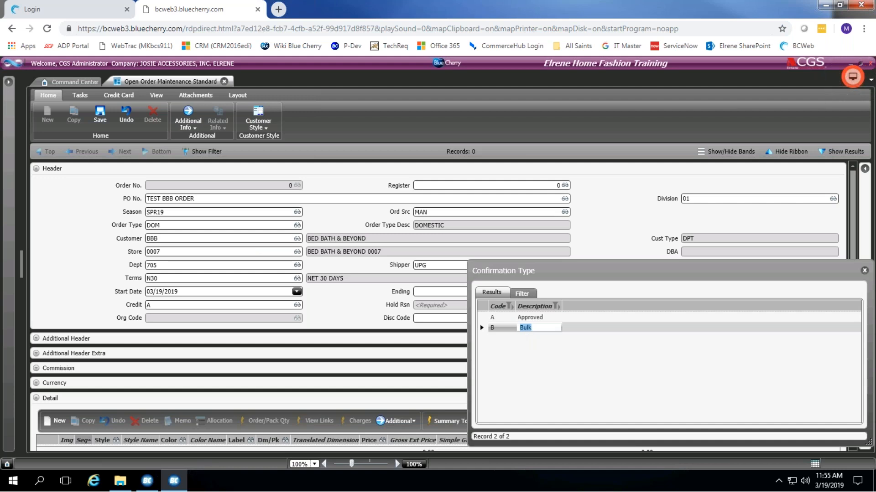
pyautogui.doubleClick(542, 318)
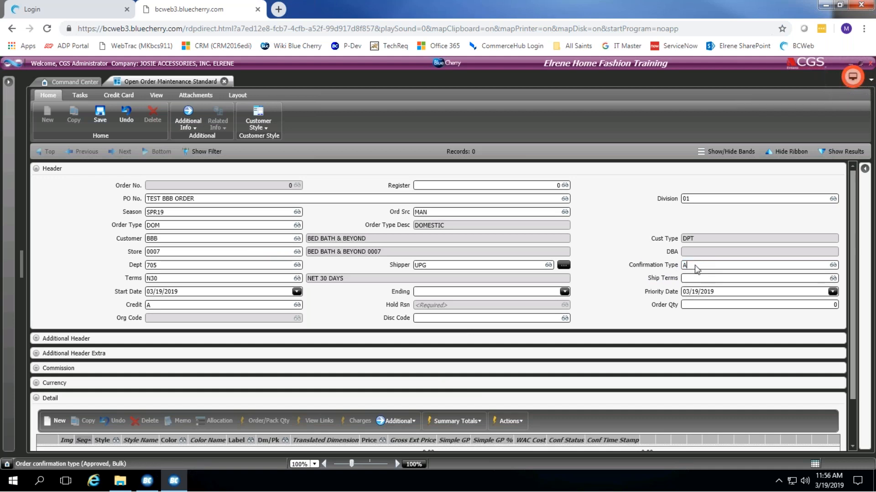
pyautogui.doubleClick(696, 269)
pyautogui.click(696, 269)
pyautogui.click(699, 275)
pyautogui.click(684, 267)
pyautogui.click(684, 269)
# Step: Check the payment terms, review the available ship terms and close the list without choosing one
pyautogui.click(165, 280)
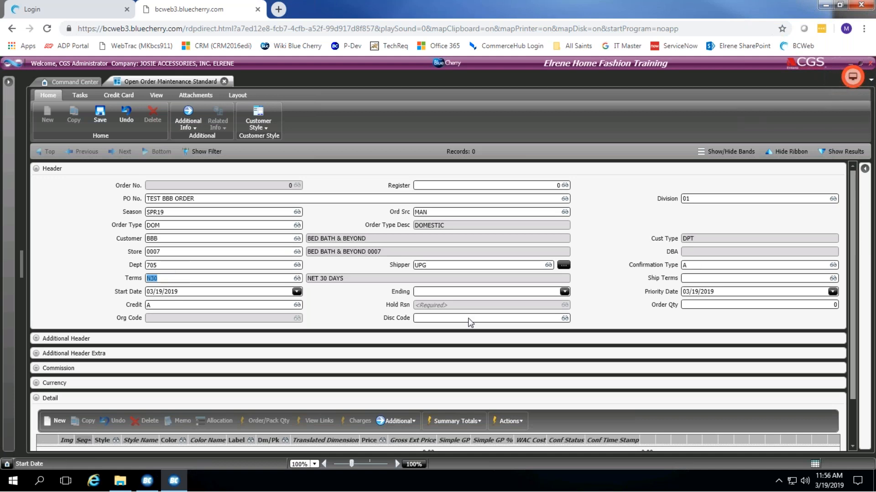
pyautogui.doubleClick(693, 279)
pyautogui.scroll(-7, 515, 380)
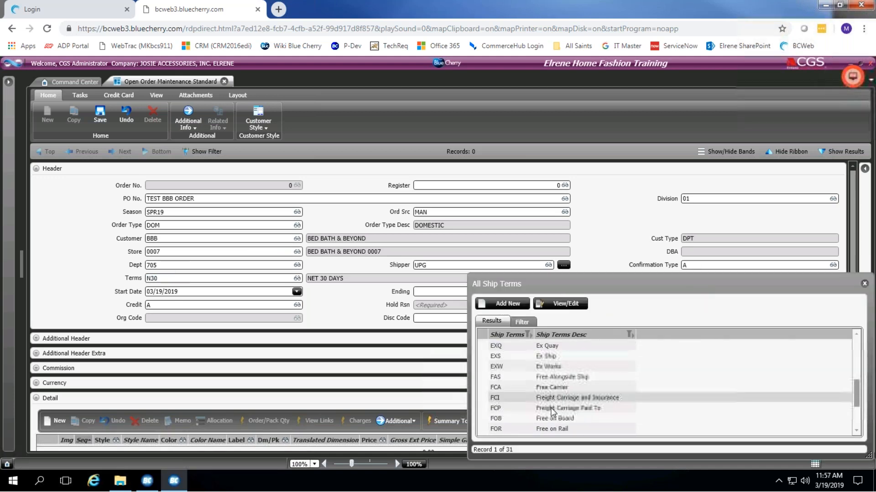
pyautogui.scroll(7, 594, 401)
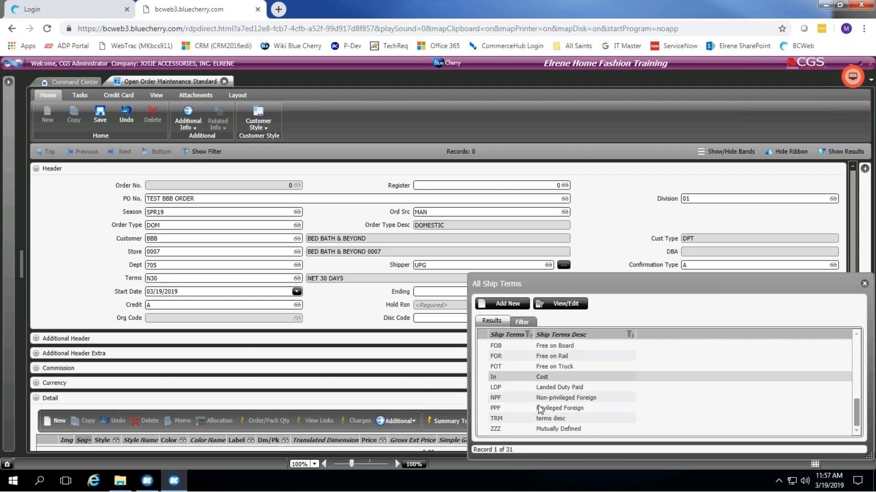
pyautogui.click(864, 284)
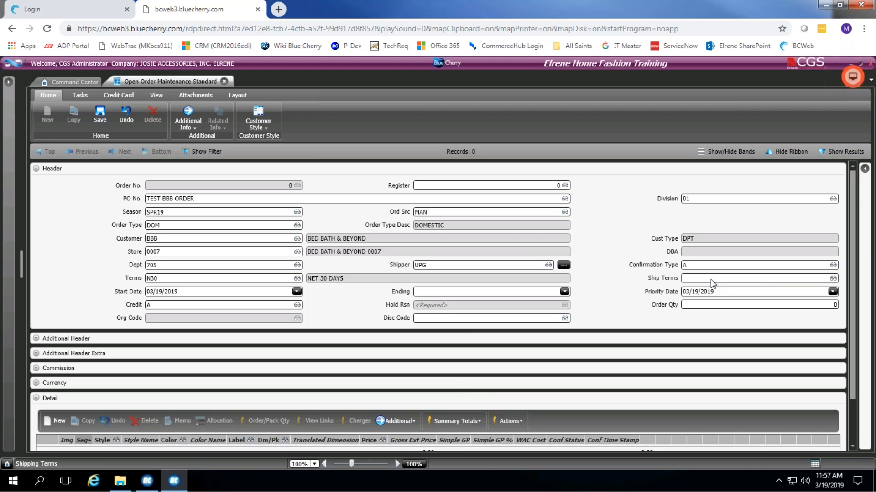
# Step: Set the order's start date to 03/25/2019 and its ending date to 04/15/2019
pyautogui.press('Tab')
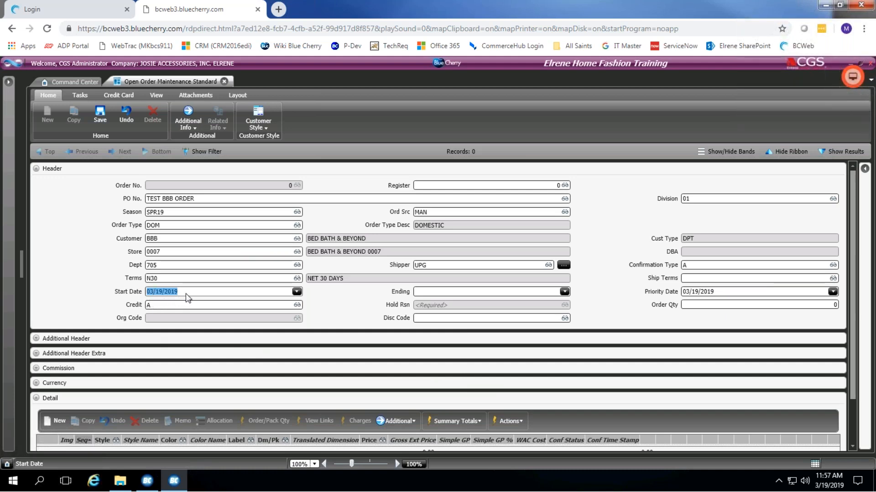
pyautogui.moveTo(187, 293); pyautogui.dragTo(153, 290)
pyautogui.write('0')
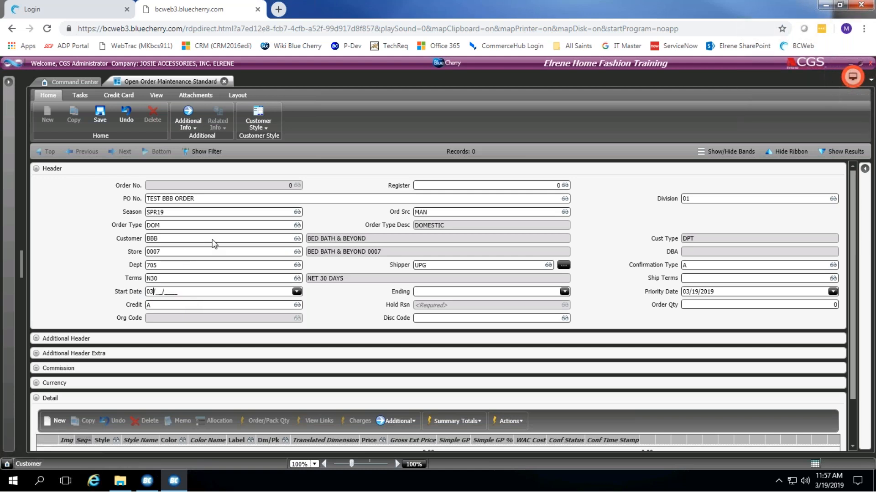
pyautogui.write('3/25/2019')
pyautogui.press('Tab')
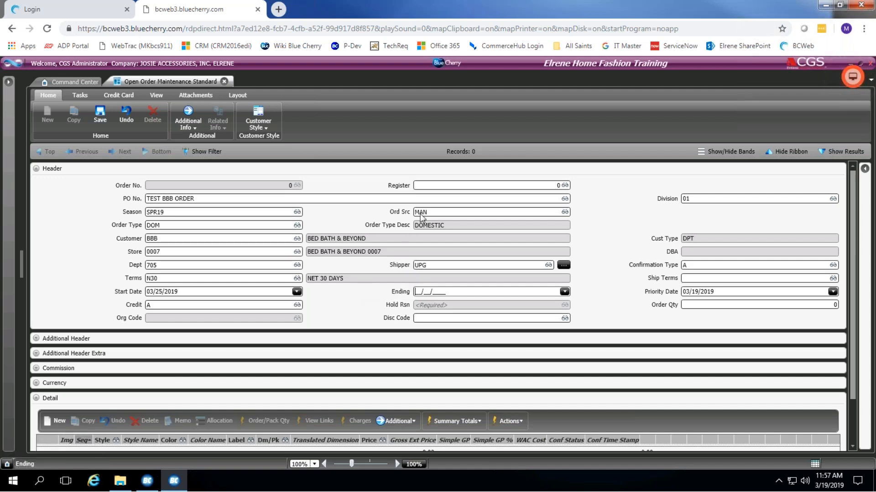
pyautogui.write('2019')
# Step: Change the order's start date to 03/19/2019
pyautogui.click(169, 295)
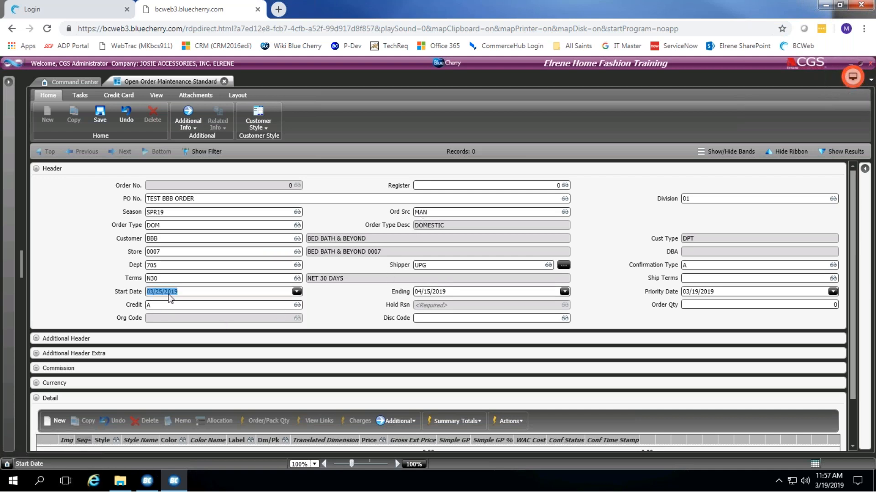
pyautogui.click(157, 294)
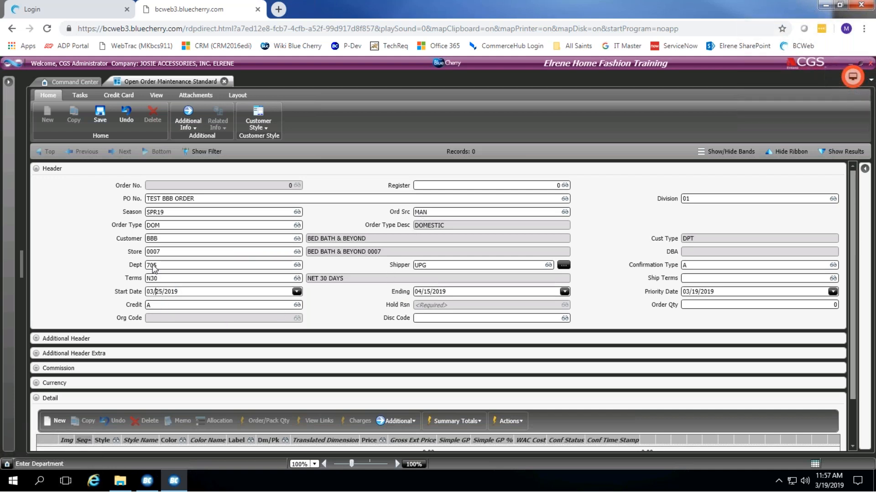
pyautogui.write('19')
pyautogui.press('Tab')
pyautogui.click(461, 290)
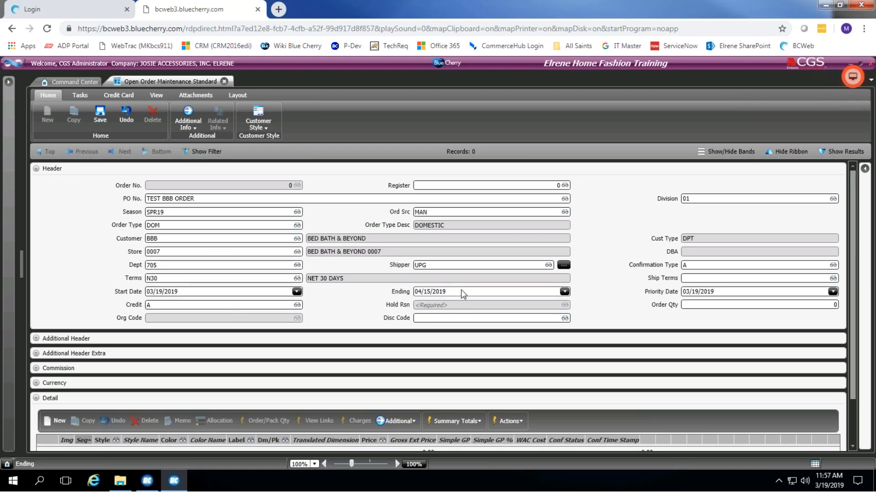
# Step: Check the order's priority date and credit status fields
pyautogui.press('Tab')
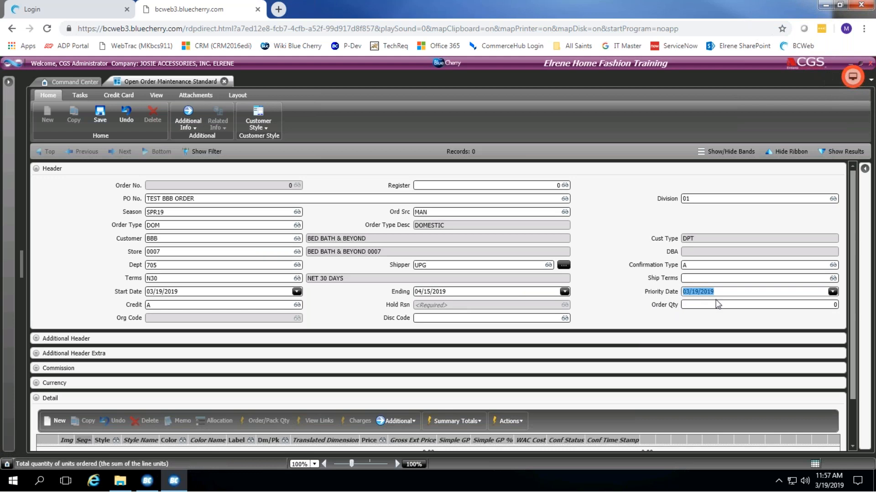
pyautogui.click(730, 295)
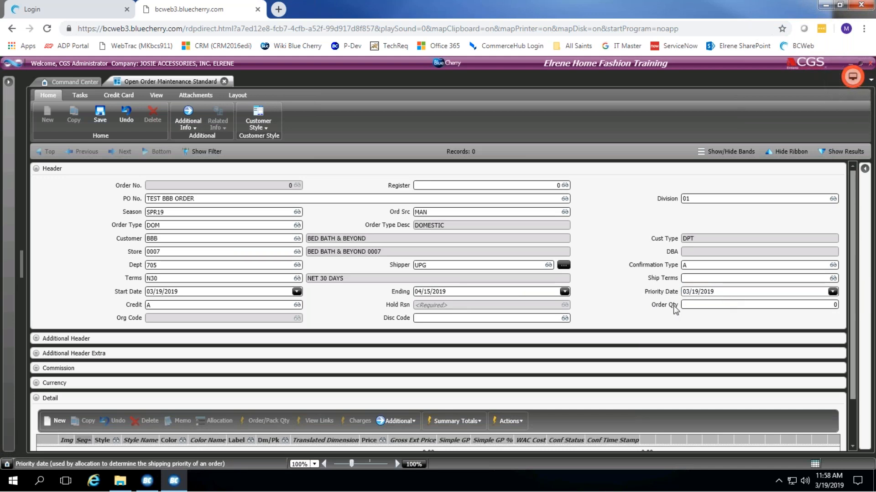
pyautogui.click(161, 304)
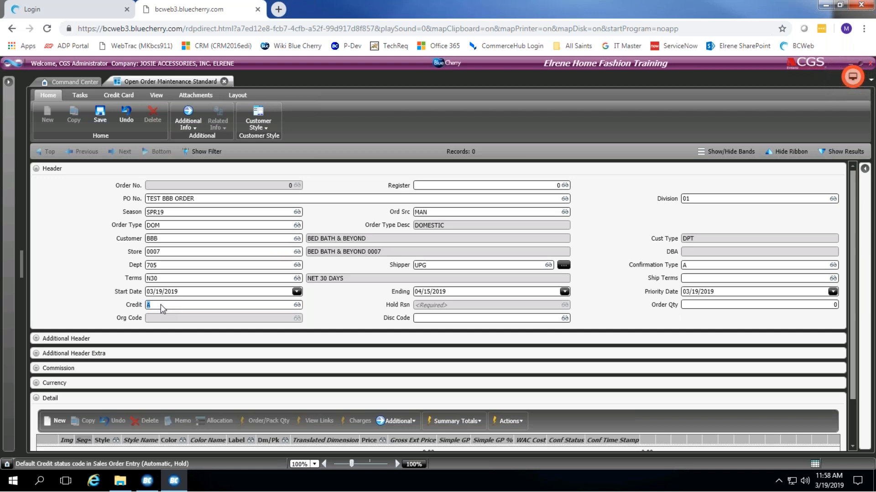
# Step: Try credit status H on the order header, and restore the credit status to A
pyautogui.click(163, 304)
pyautogui.click(163, 307)
pyautogui.doubleClick(160, 305)
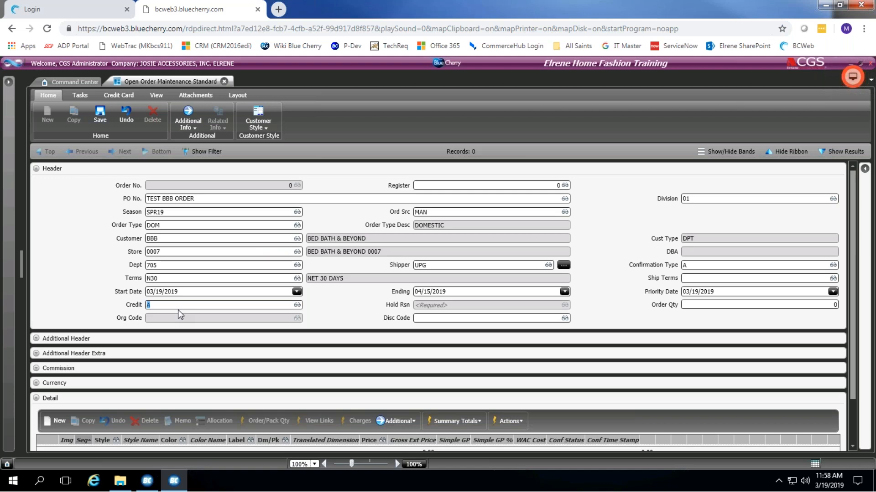
pyautogui.write('H')
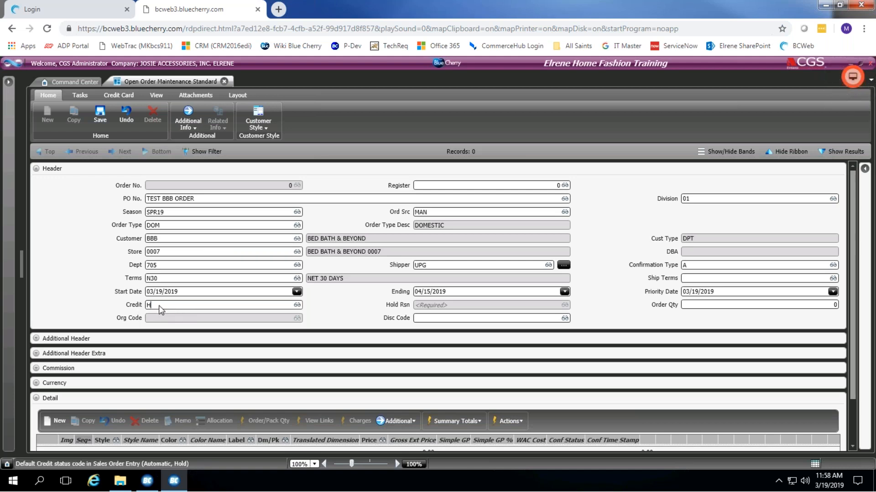
pyautogui.click(147, 306)
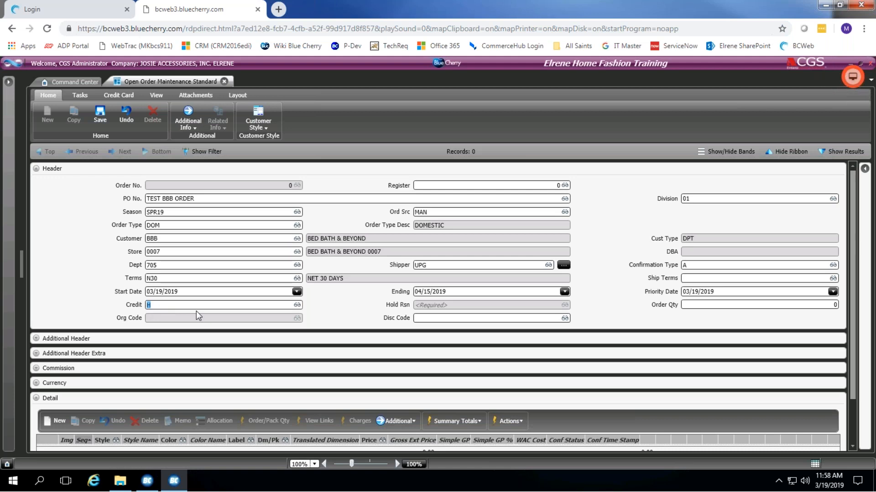
pyautogui.write('A')
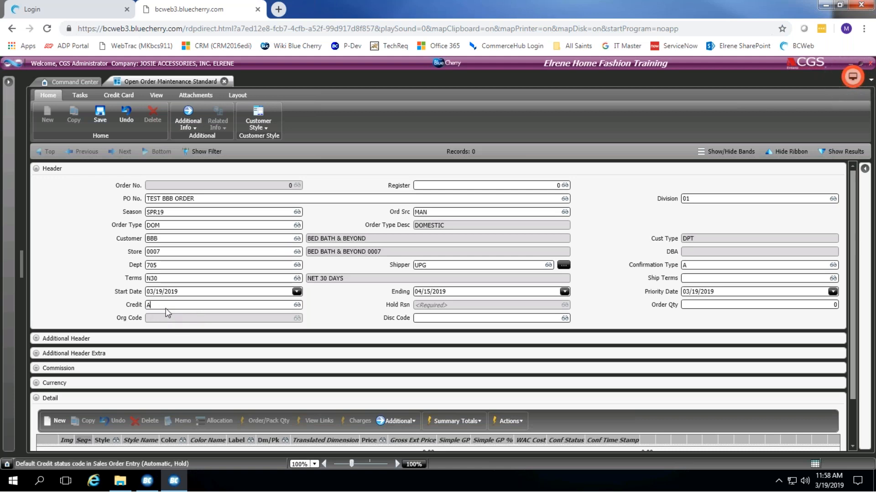
pyautogui.press('Tab')
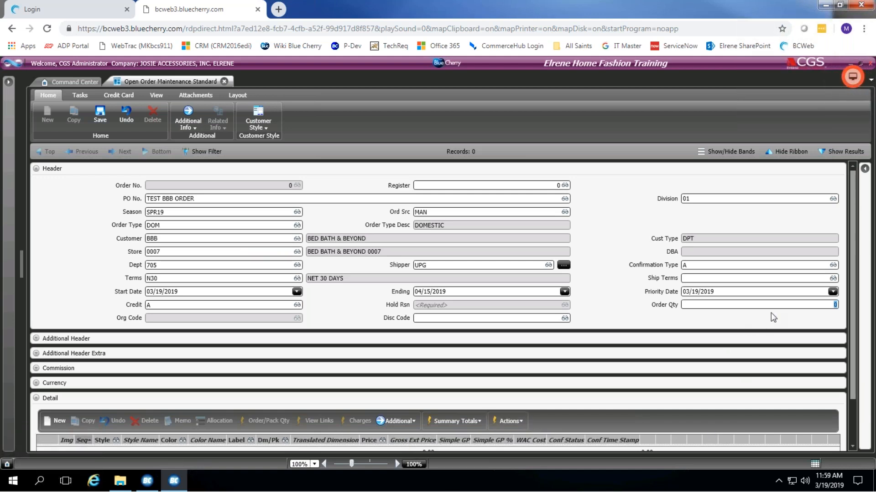
# Step: Check the order quantity field, review the available discount codes and close the list without choosing one
pyautogui.moveTo(839, 311); pyautogui.dragTo(846, 306)
pyautogui.scroll(-2, 855, 282)
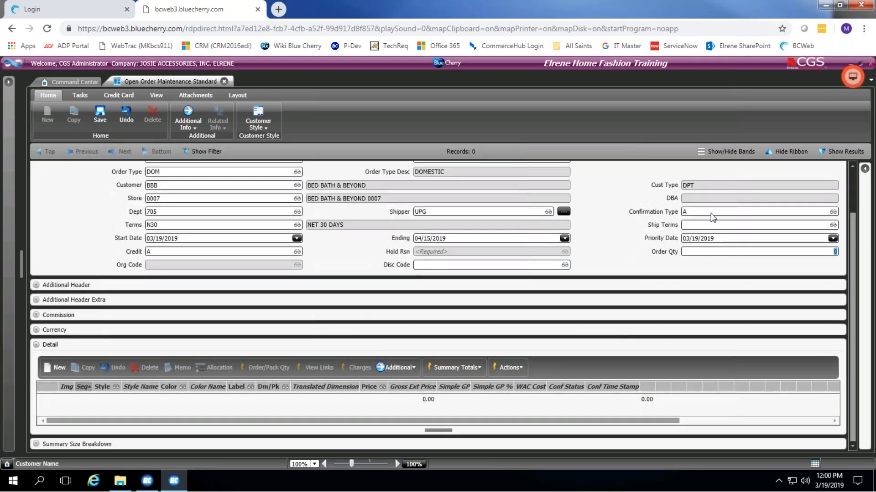
pyautogui.scroll(1, 851, 220)
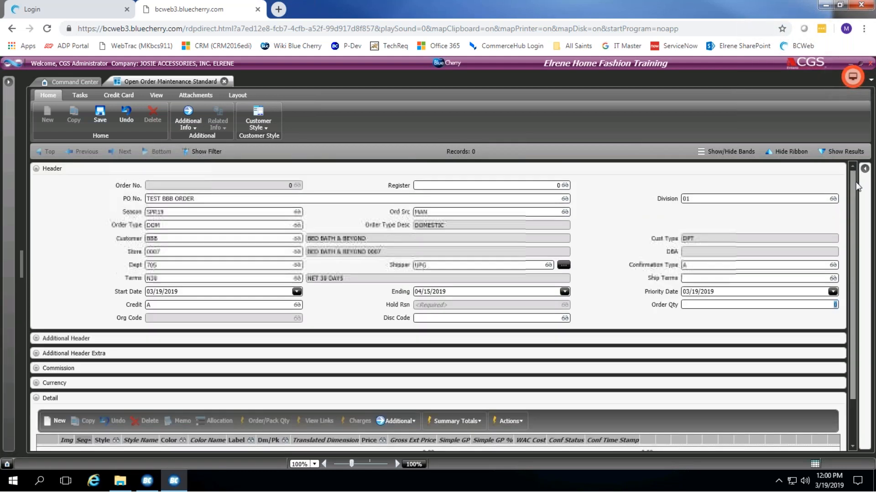
pyautogui.scroll(1, 852, 175)
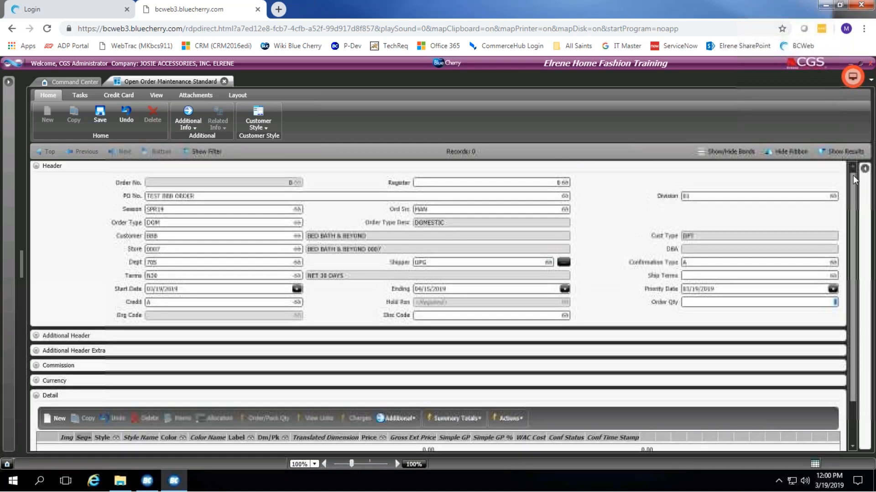
pyautogui.click(452, 318)
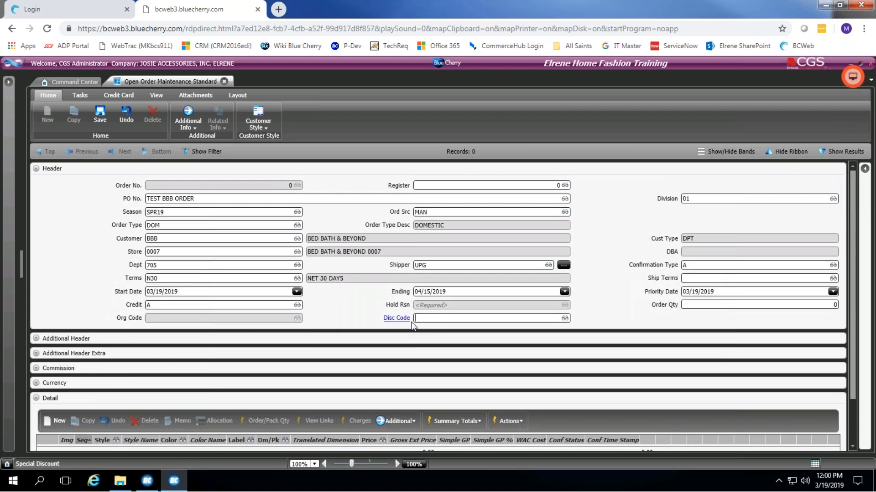
pyautogui.doubleClick(441, 321)
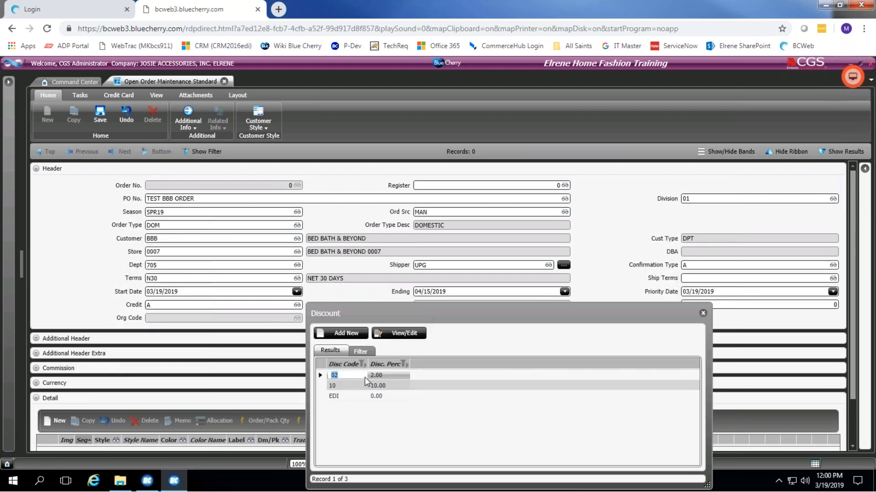
pyautogui.click(702, 313)
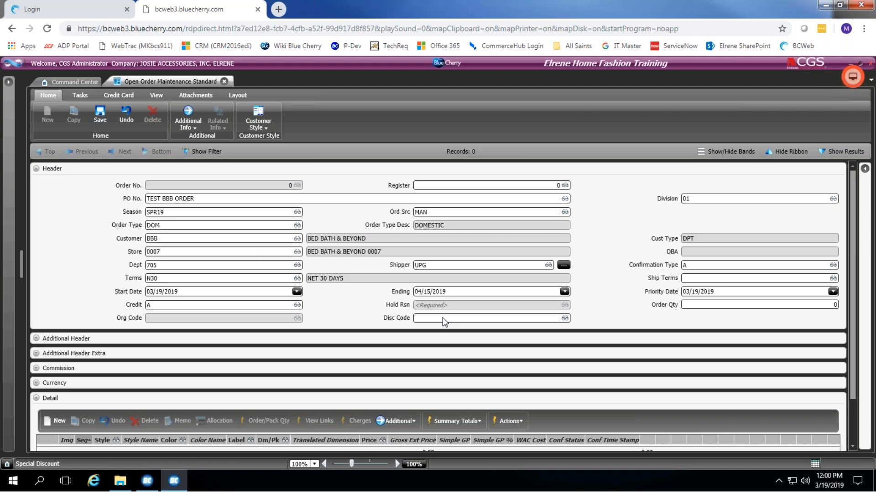
# Step: Collapse the order header, expand the additional header and review its bulk settings
pyautogui.click(37, 168)
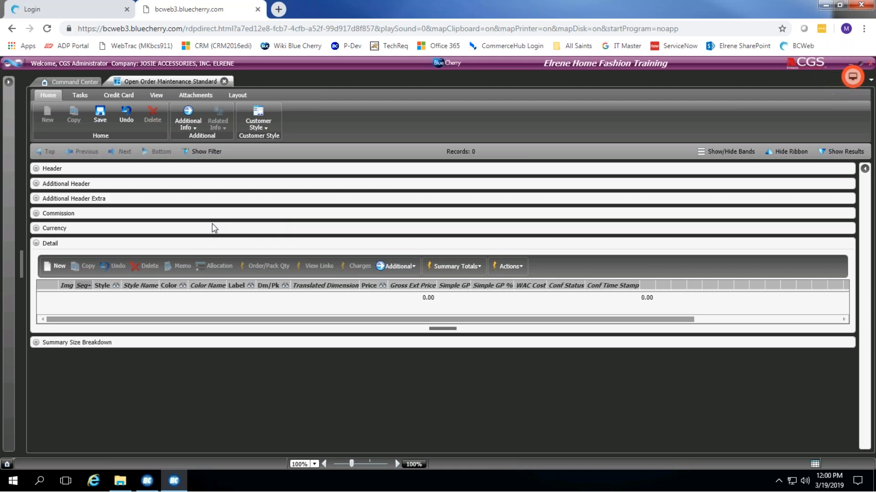
pyautogui.click(36, 184)
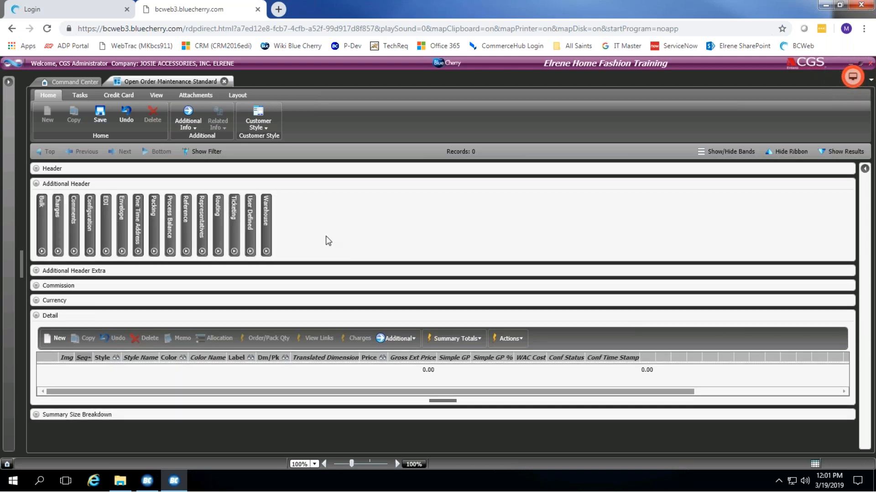
pyautogui.click(42, 211)
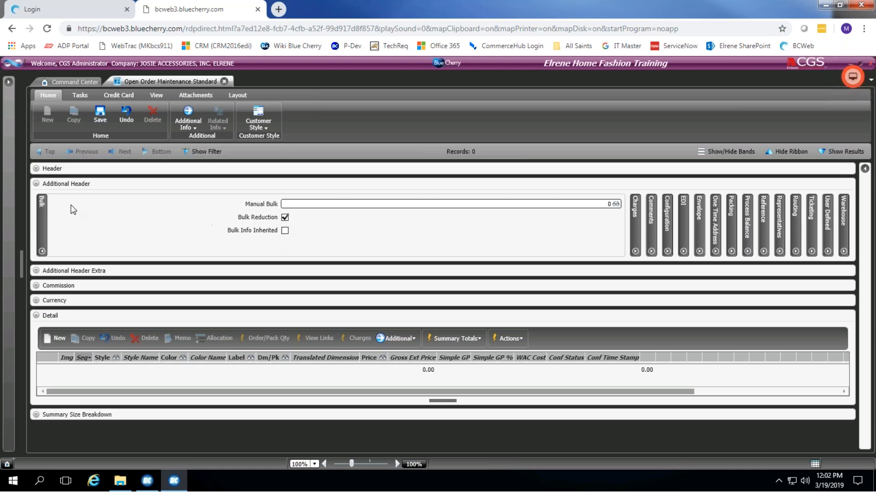
pyautogui.click(44, 211)
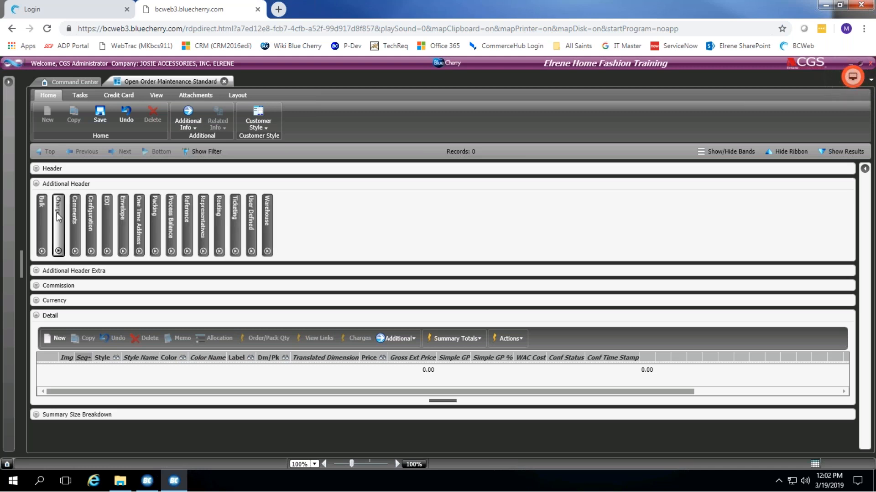
# Step: Examine the freight, brokerage, merchandise discount, miscellaneous and tax amount fields in the additional header's charges section, and collapse the section
pyautogui.click(57, 213)
pyautogui.click(511, 208)
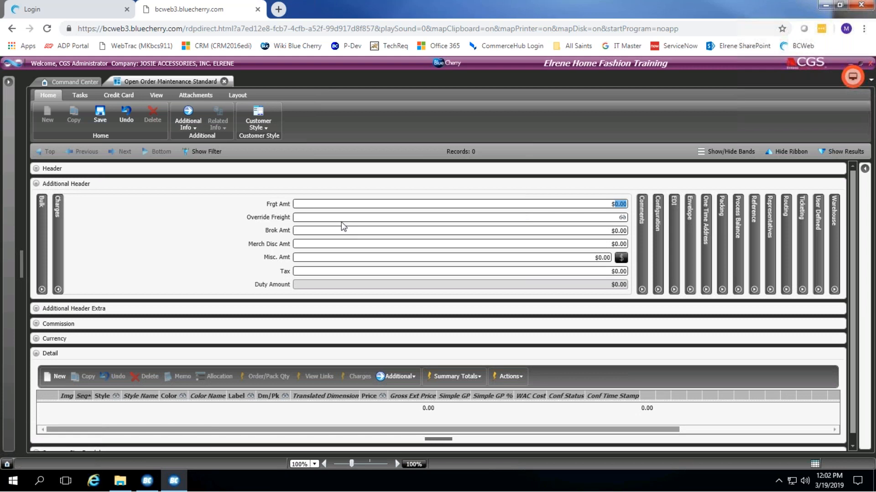
pyautogui.moveTo(609, 206); pyautogui.dragTo(633, 205)
pyautogui.click(314, 233)
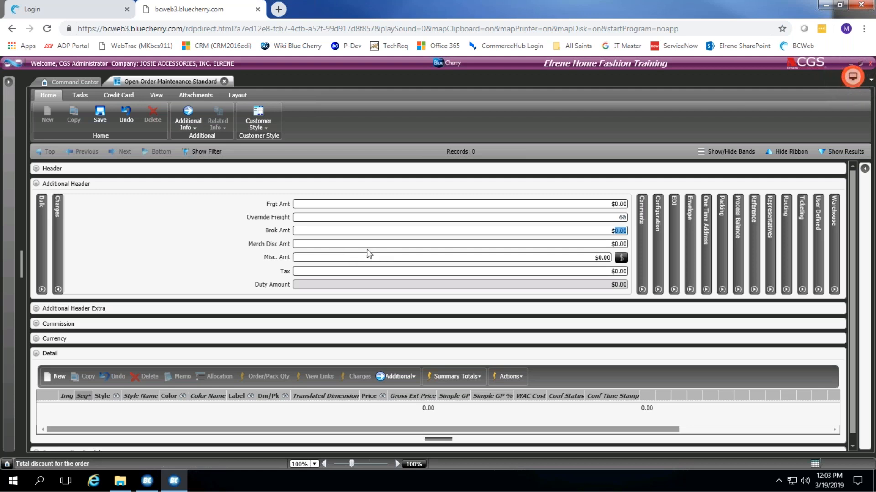
pyautogui.click(318, 247)
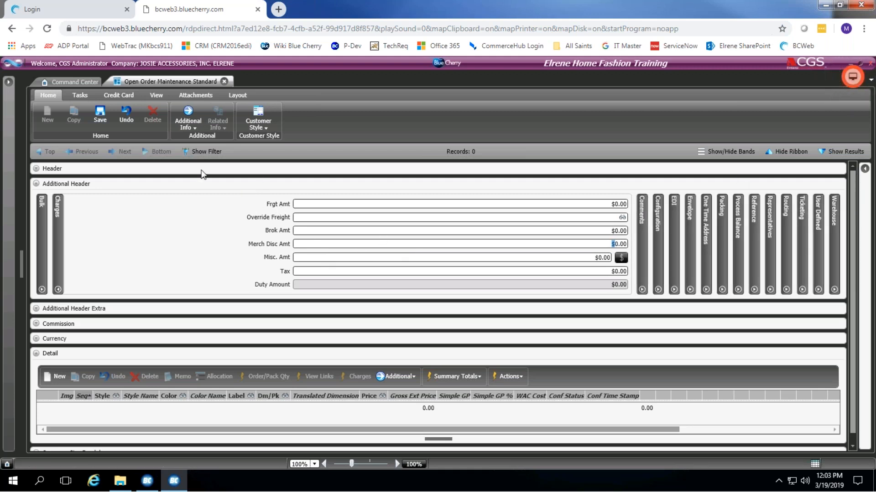
pyautogui.click(334, 261)
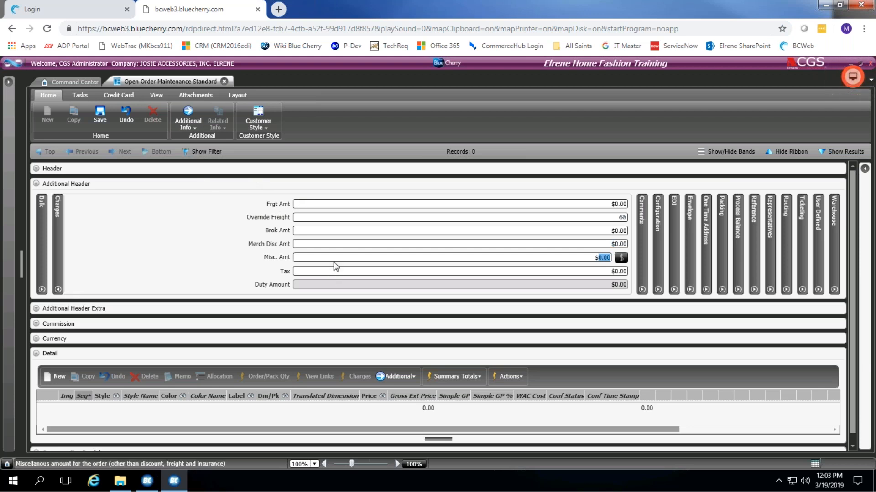
pyautogui.click(333, 259)
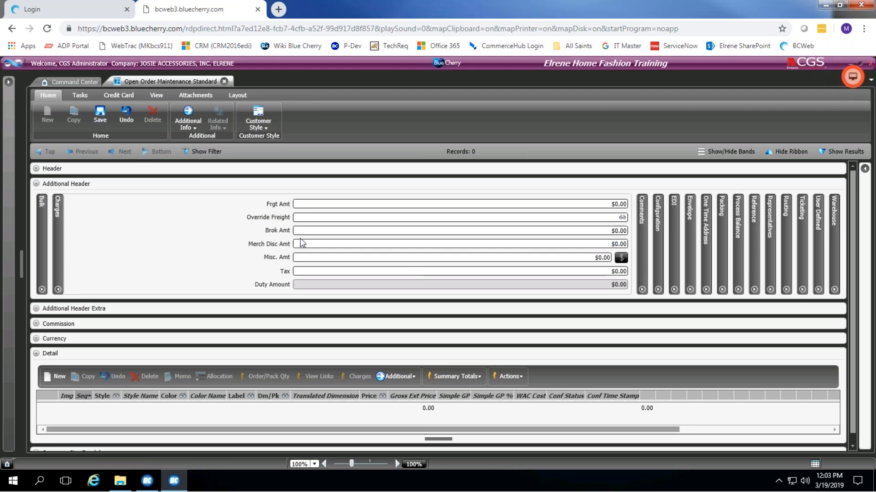
pyautogui.click(313, 276)
pyautogui.click(315, 270)
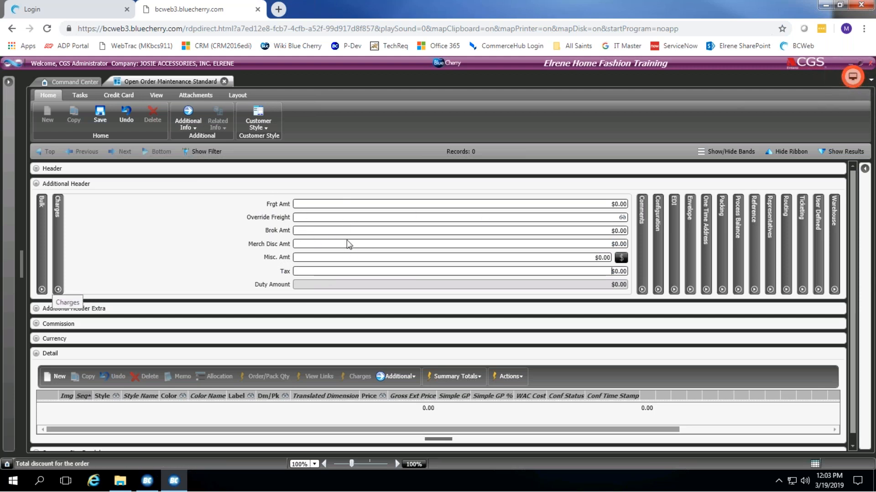
pyautogui.click(58, 209)
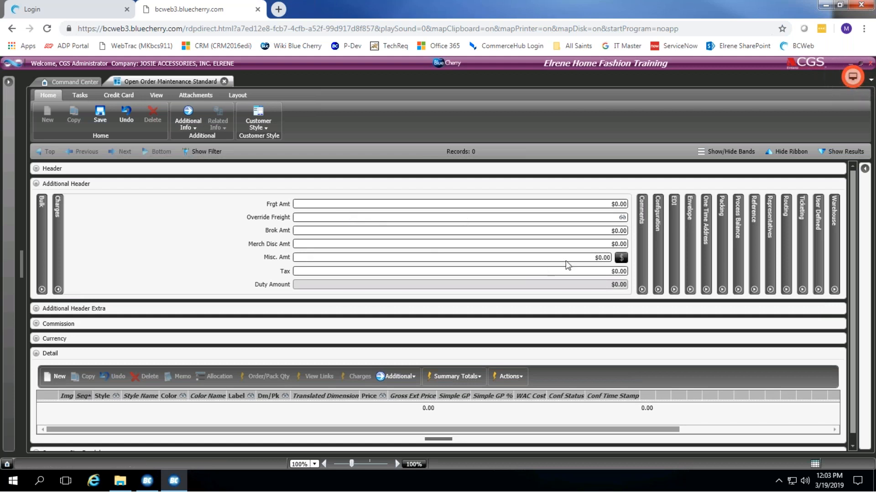
pyautogui.click(59, 211)
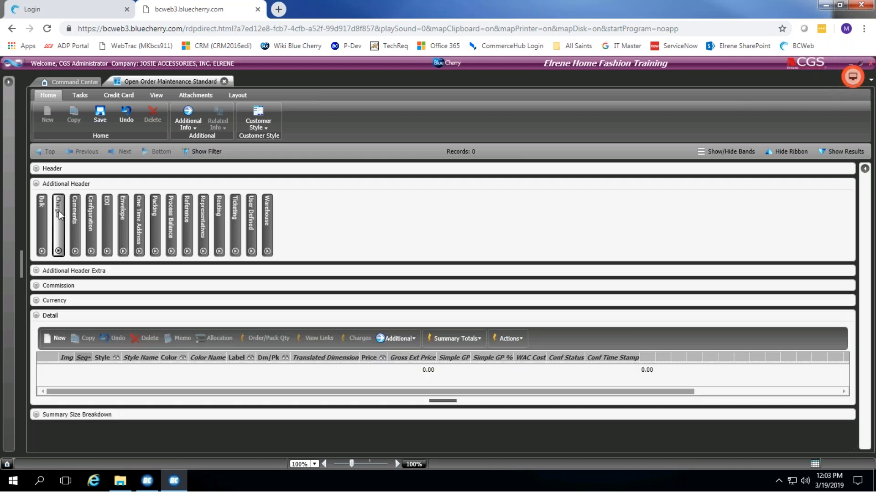
# Step: Review the additional header's customer comments and the price code and tax exempt fields of its configuration section
pyautogui.click(75, 211)
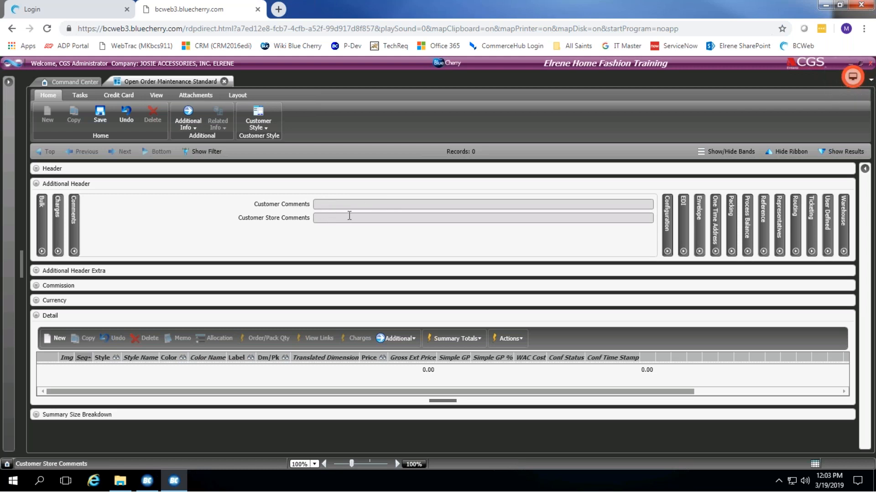
pyautogui.click(76, 203)
pyautogui.click(90, 218)
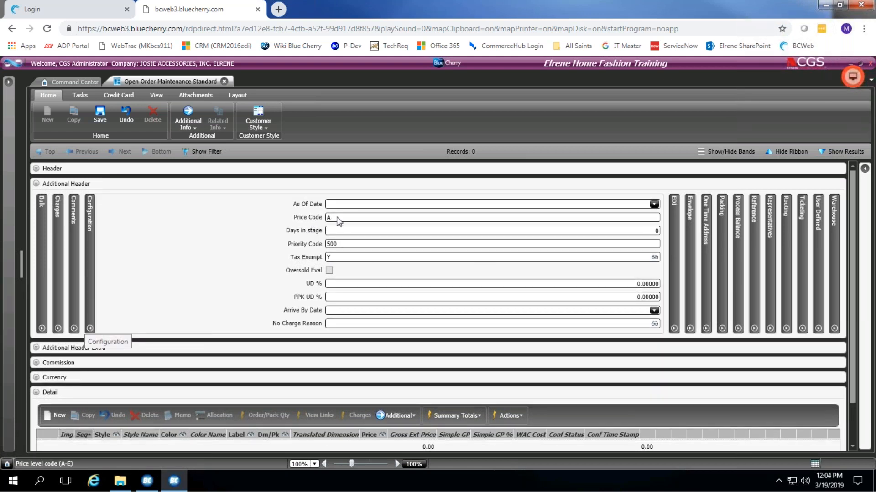
pyautogui.click(346, 219)
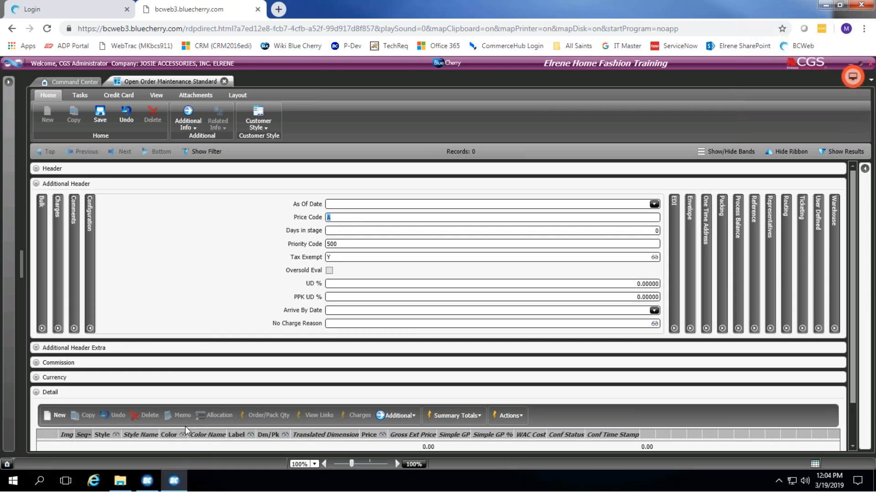
pyautogui.click(356, 221)
pyautogui.click(351, 258)
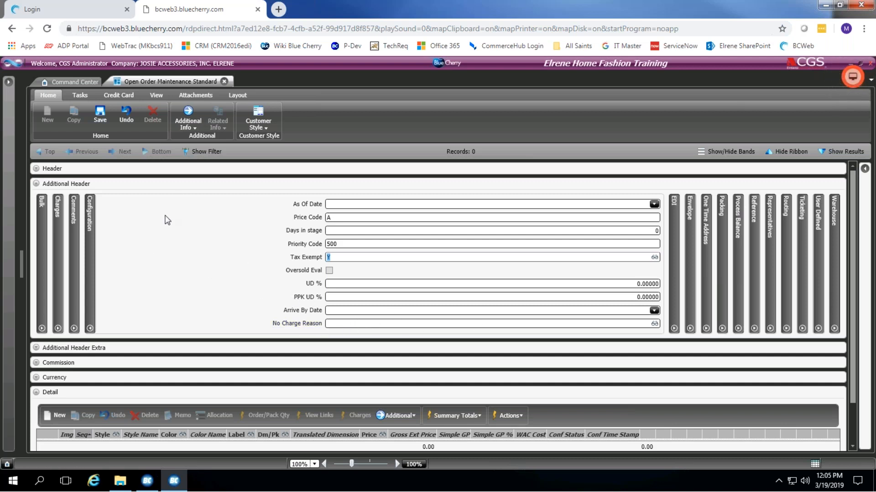
pyautogui.click(88, 213)
pyautogui.click(89, 208)
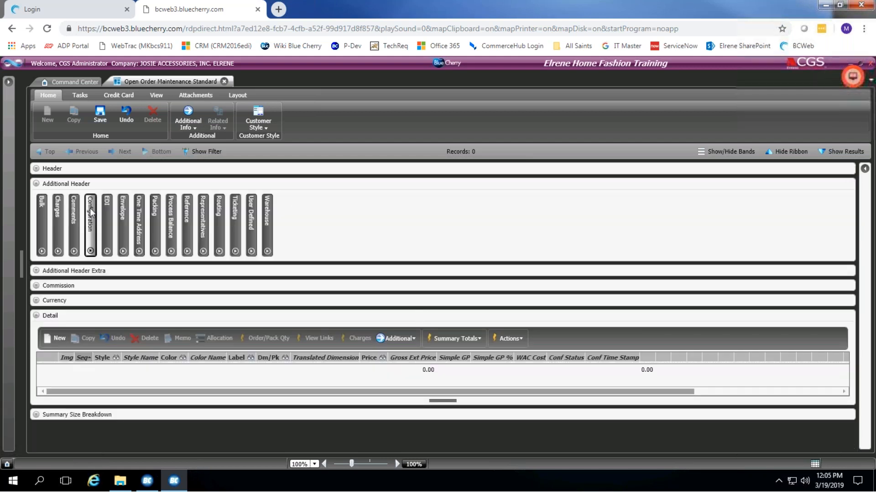
# Step: Examine the RRC, load ID, EDI bill-to and remaining fields in the additional header's EDI section, and collapse the section
pyautogui.click(108, 219)
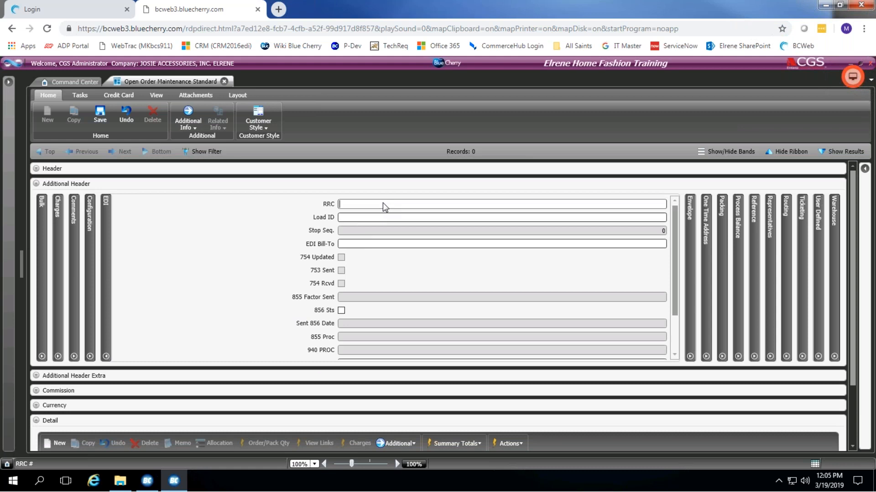
pyautogui.click(358, 217)
pyautogui.click(359, 206)
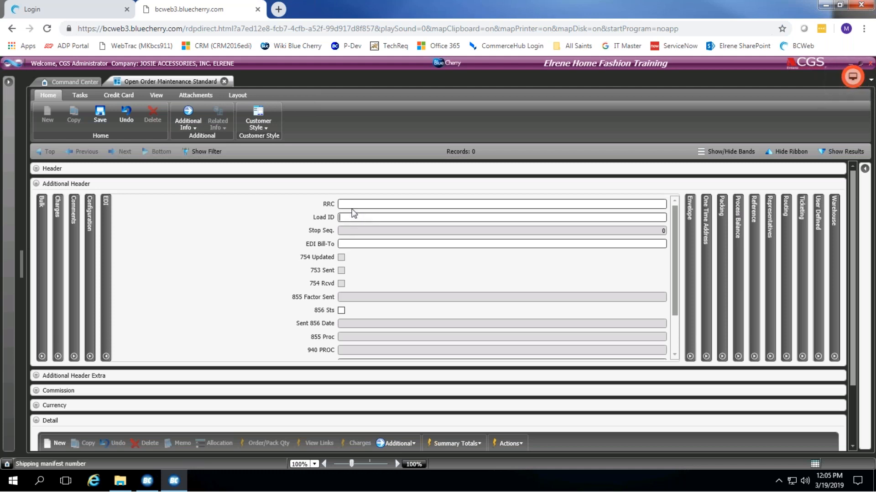
pyautogui.click(356, 218)
pyautogui.click(358, 246)
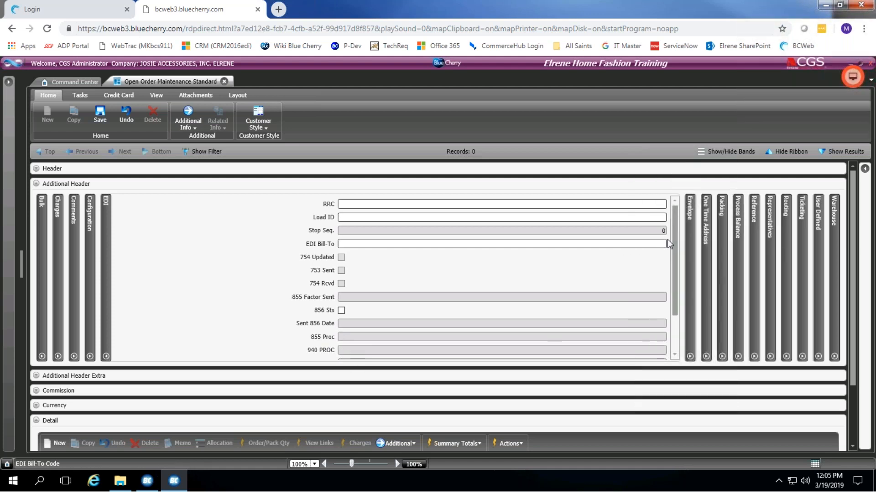
pyautogui.scroll(-1, 666, 275)
pyautogui.scroll(-1, 666, 275)
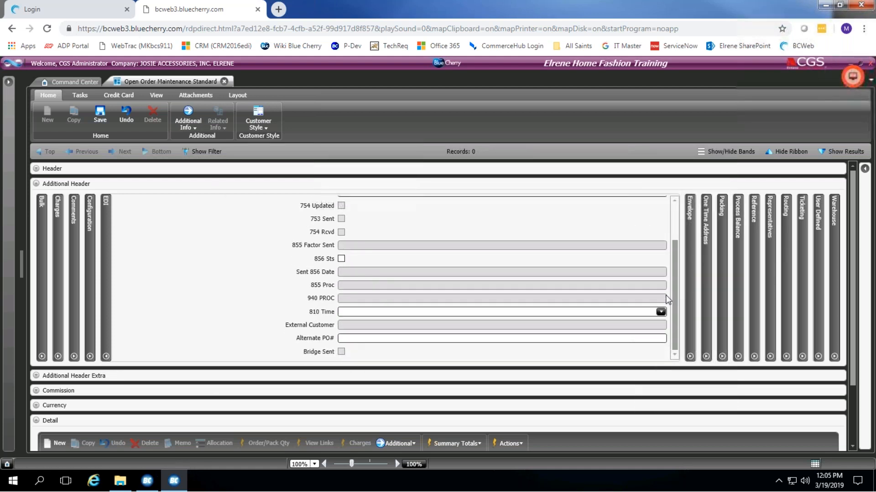
pyautogui.scroll(2, 667, 299)
pyautogui.scroll(-2, 670, 301)
pyautogui.scroll(2, 667, 256)
pyautogui.scroll(-2, 671, 314)
pyautogui.scroll(2, 662, 205)
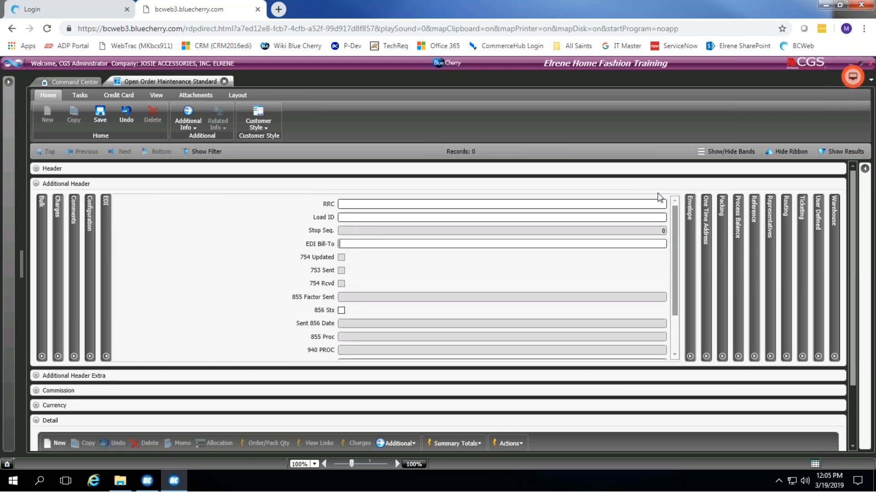
pyautogui.scroll(-2, 666, 235)
pyautogui.scroll(2, 670, 256)
pyautogui.scroll(-2, 671, 316)
pyautogui.scroll(2, 670, 316)
pyautogui.scroll(-1, 678, 311)
pyautogui.scroll(1, 680, 255)
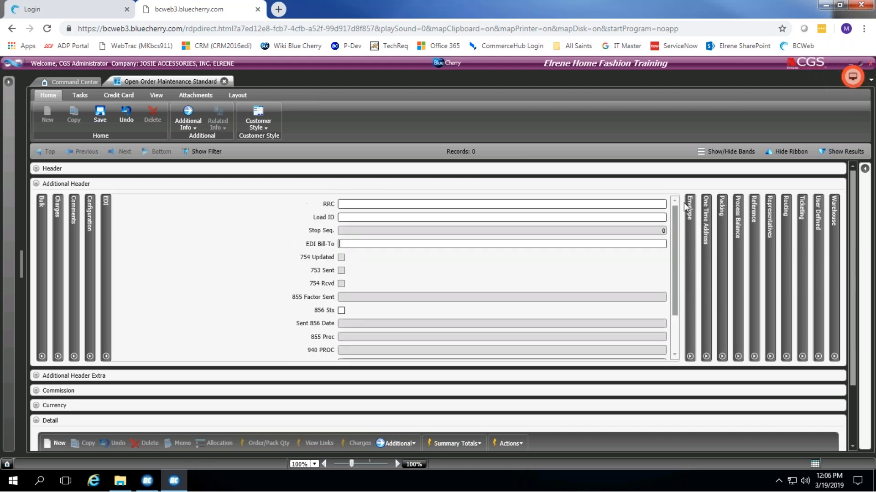
pyautogui.click(106, 253)
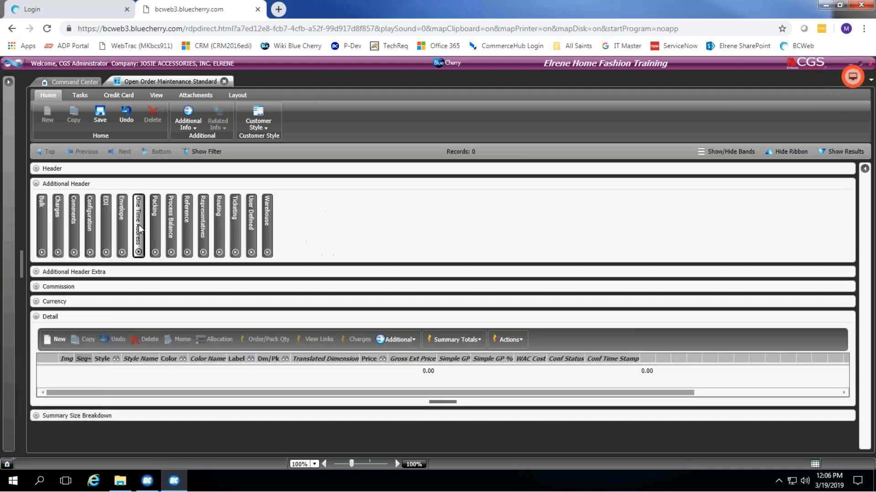
# Step: Review the order's entry user, entry date and order stage fields in the envelope section, and collapse the section
pyautogui.click(122, 210)
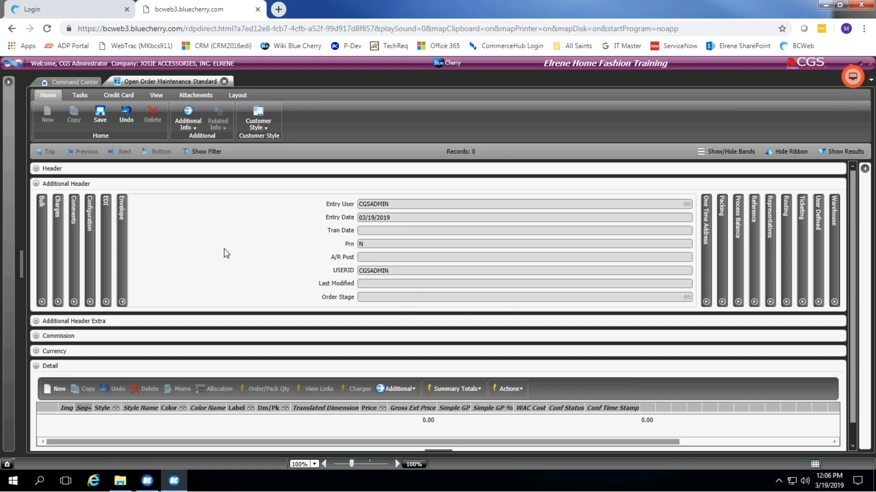
pyautogui.click(121, 221)
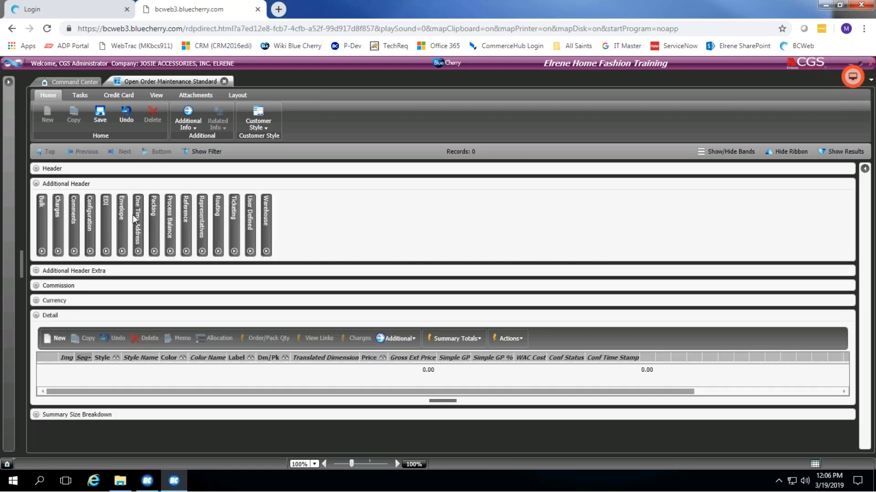
# Step: Review the One Time Address section of the additional header, trying the Mark For address type and returning to Ship To
pyautogui.click(137, 215)
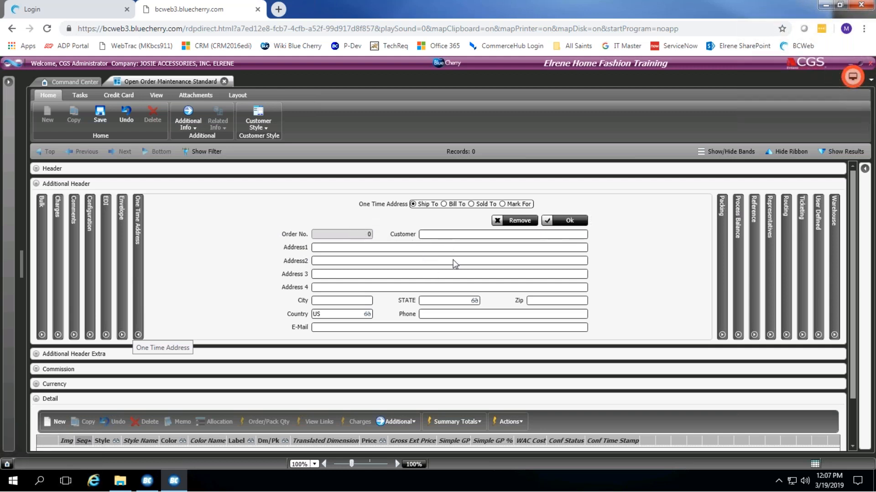
pyautogui.click(502, 204)
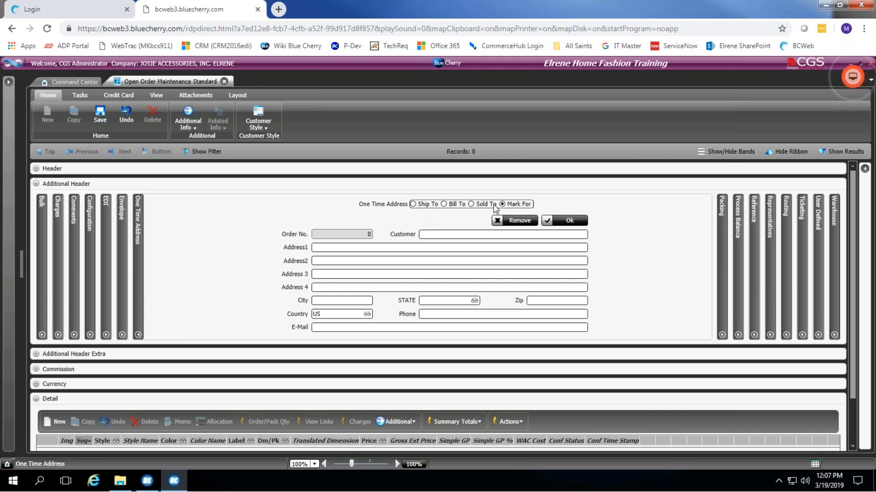
pyautogui.click(412, 204)
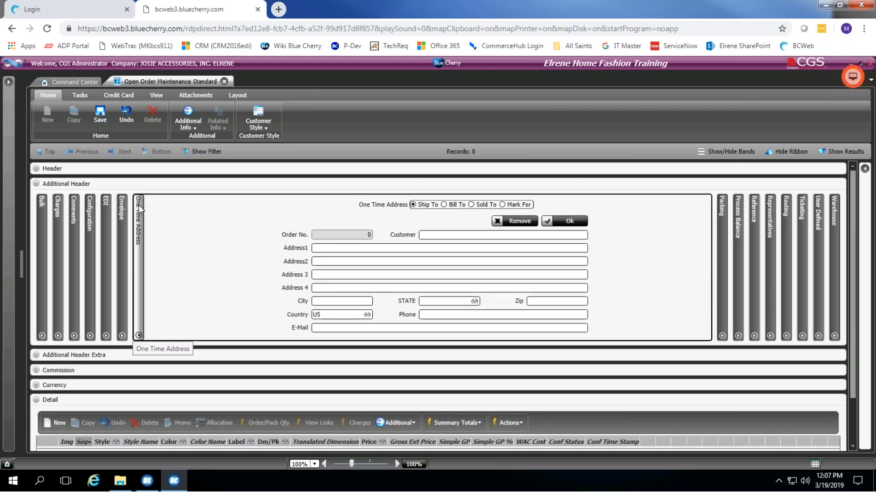
pyautogui.click(139, 204)
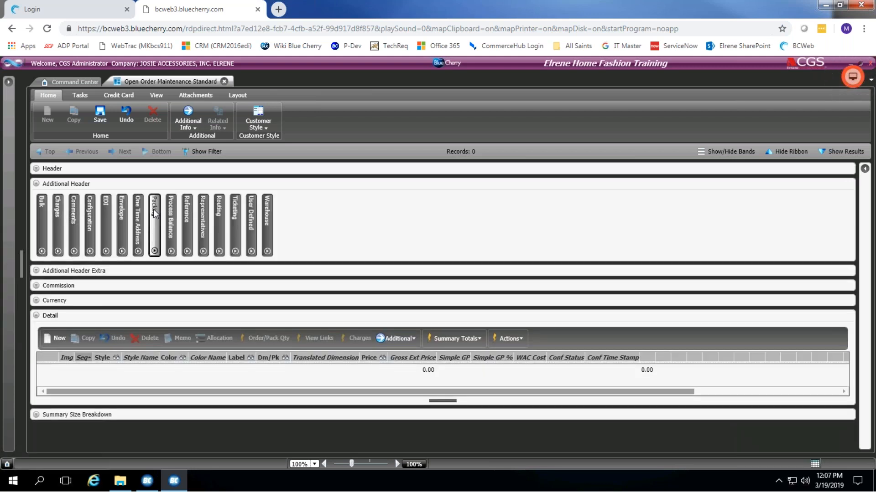
# Step: Review the Packing section of the additional header, covering the instruction fields, piece per carton, mixed option and compliance label
pyautogui.click(154, 211)
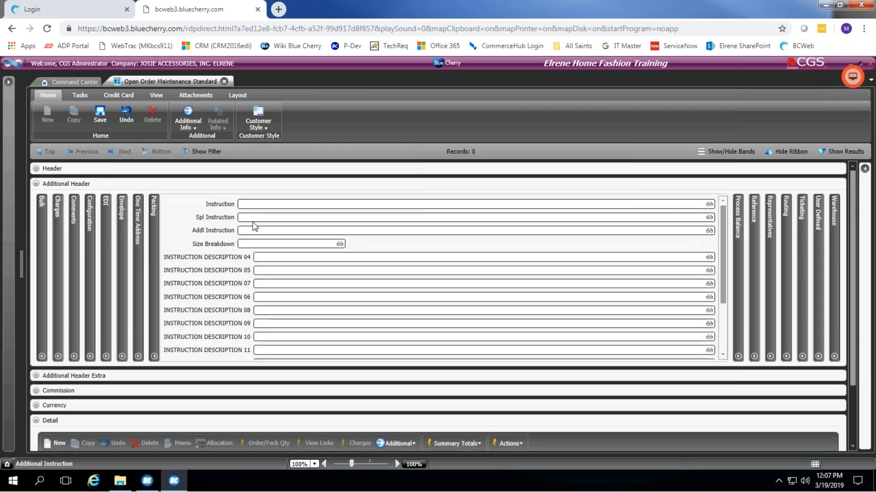
pyautogui.click(275, 204)
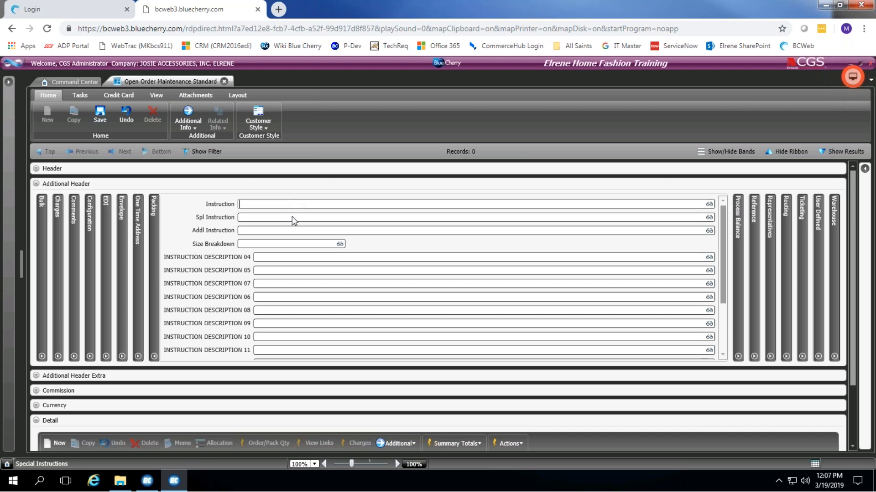
pyautogui.click(279, 231)
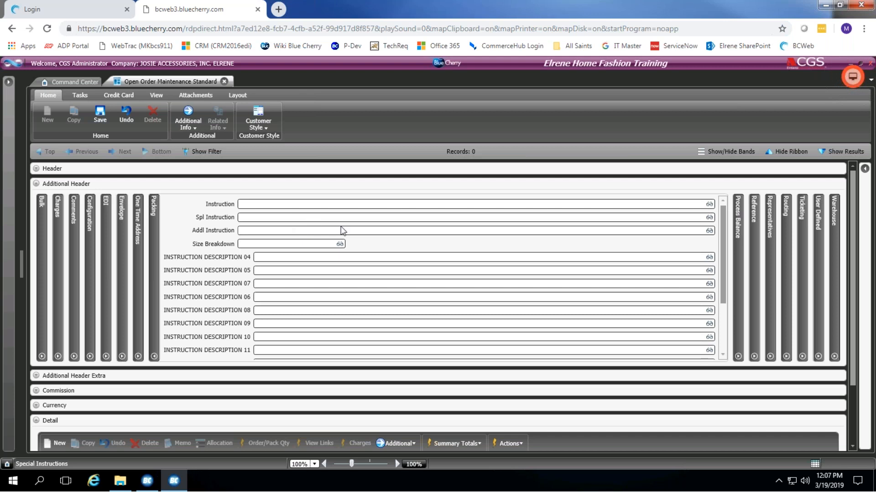
pyautogui.click(279, 258)
pyautogui.click(275, 270)
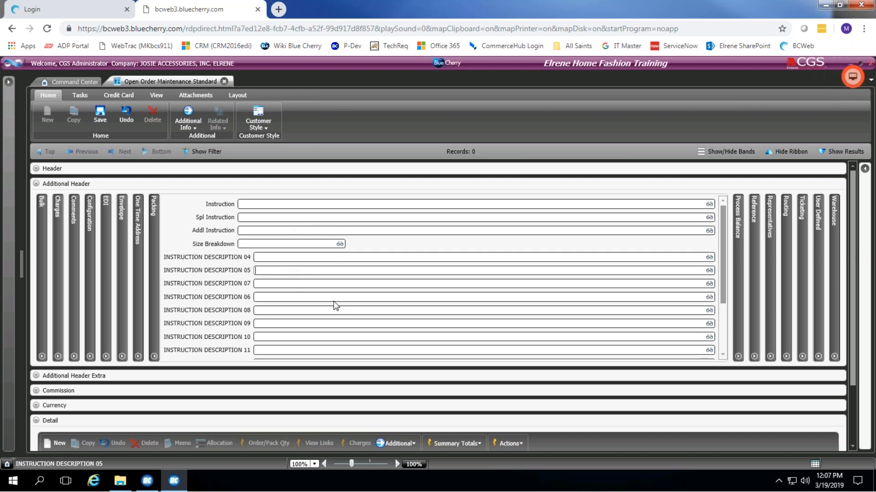
pyautogui.scroll(-2, 410, 301)
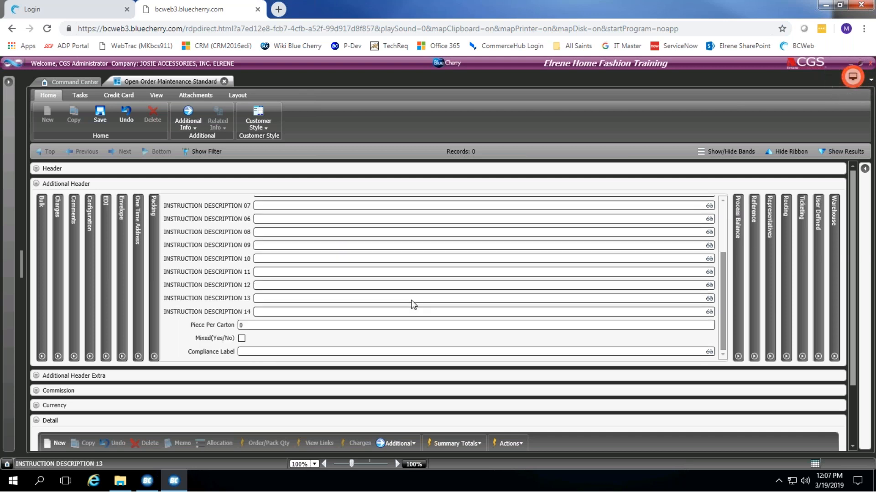
pyautogui.scroll(2, 413, 305)
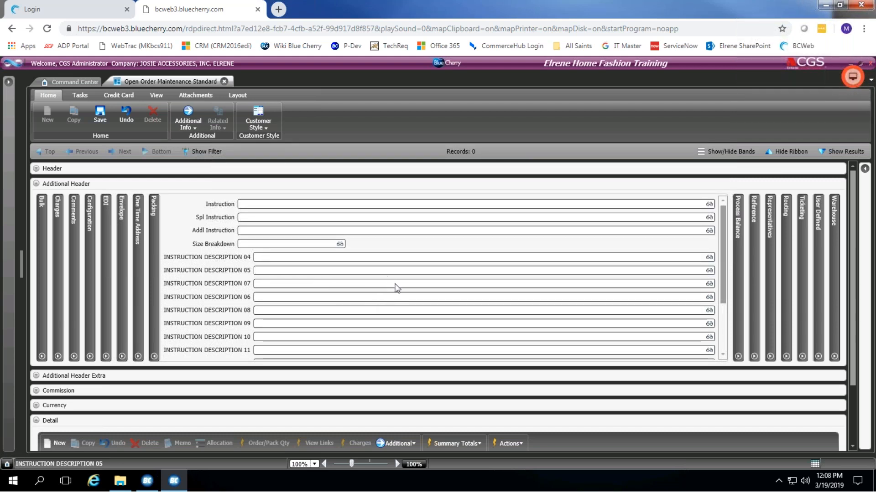
pyautogui.scroll(-2, 392, 287)
pyautogui.scroll(2, 388, 273)
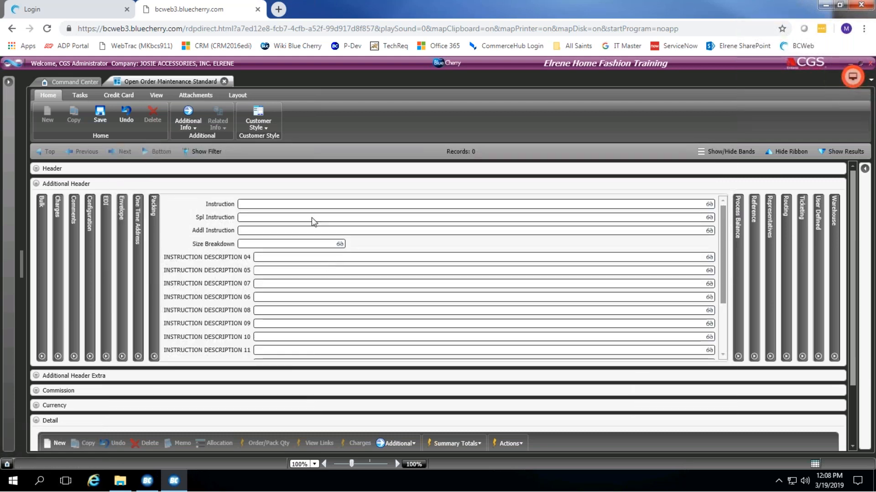
pyautogui.click(332, 257)
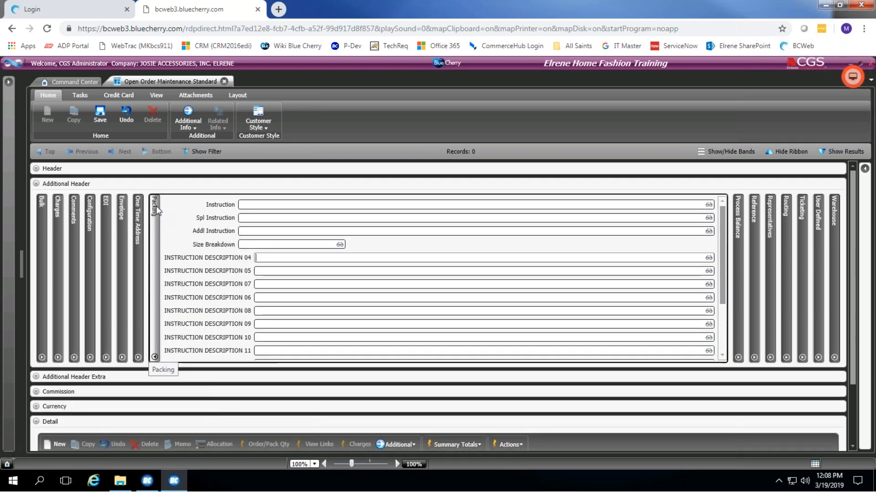
pyautogui.click(156, 207)
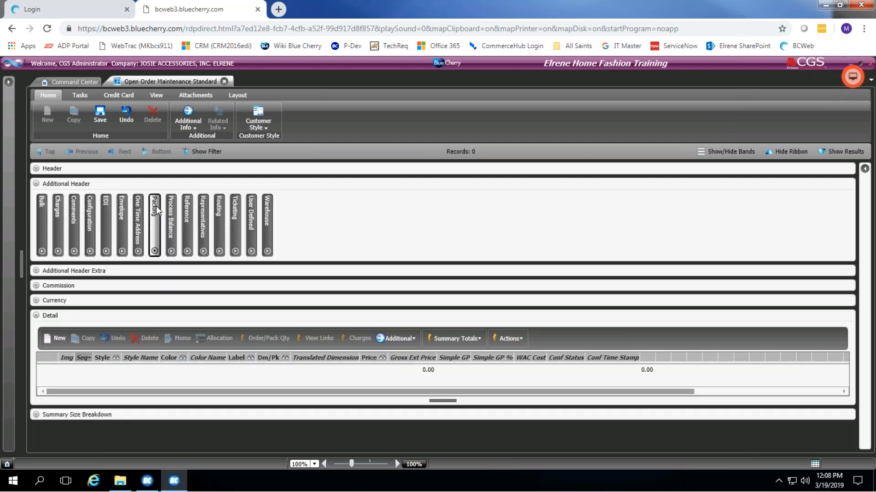
# Step: Review the Process Balance section of the additional header, examining the Process Balance in Invoicing setting
pyautogui.click(170, 210)
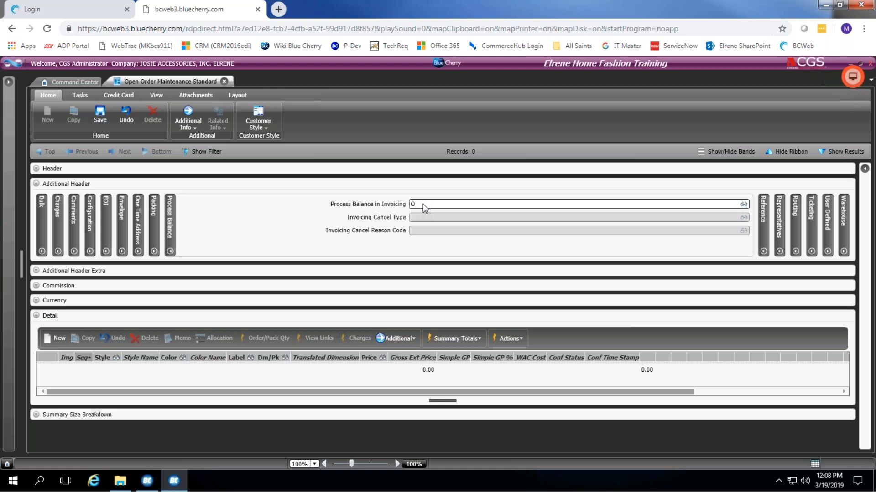
pyautogui.click(423, 204)
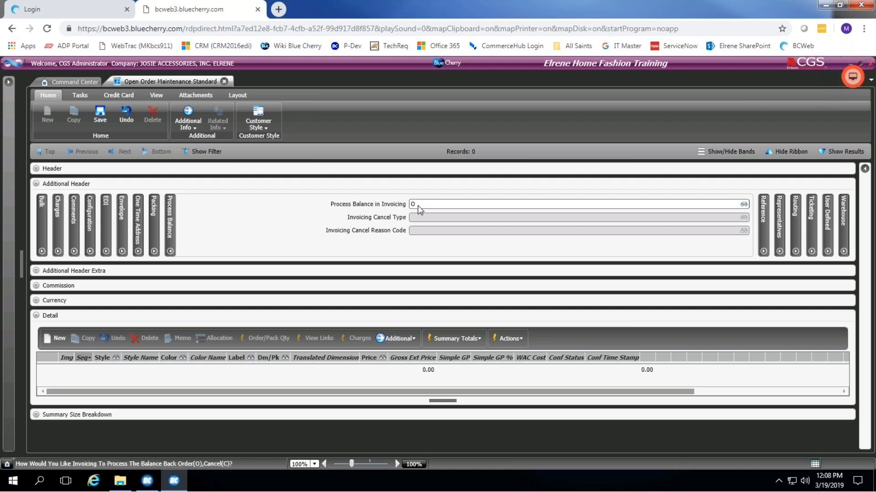
pyautogui.doubleClick(410, 206)
pyautogui.click(420, 207)
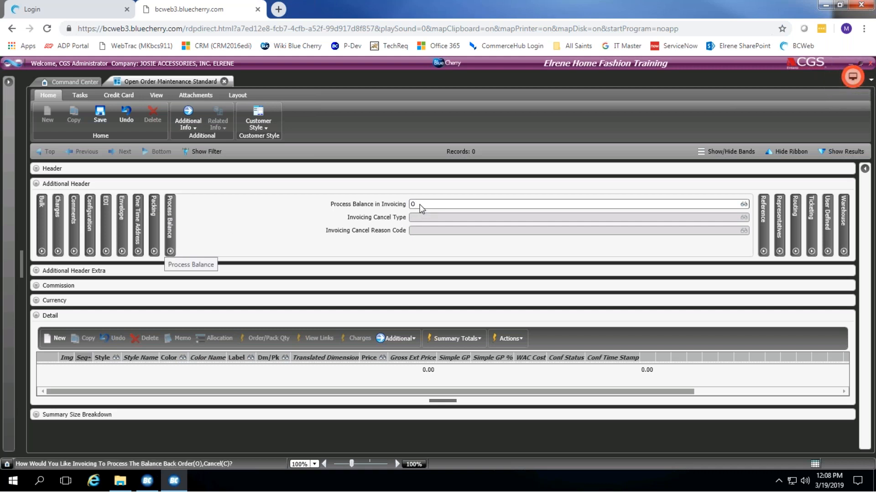
pyautogui.click(169, 217)
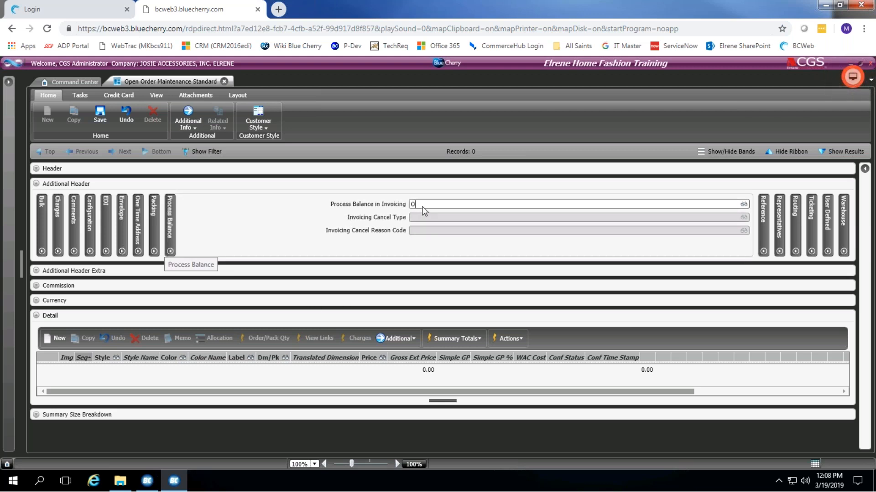
pyautogui.click(171, 207)
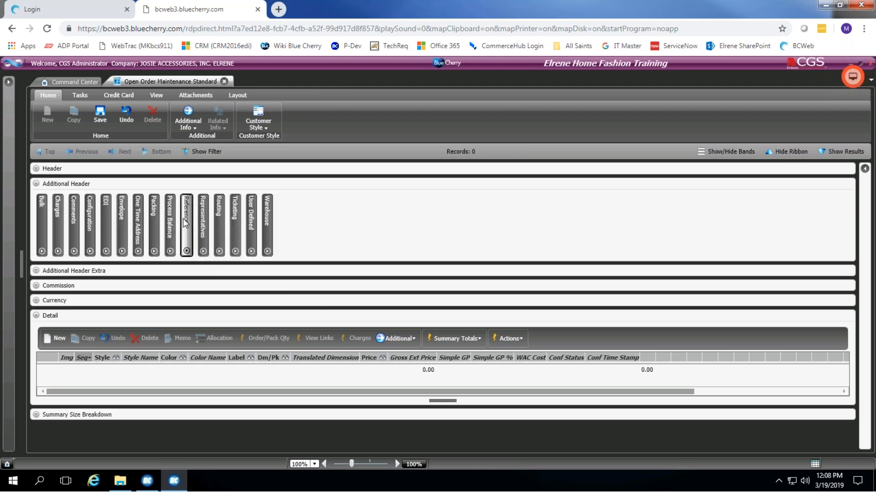
# Step: Examine the Reference section's fields and the Representatives section's claims, credit and customer rep fields
pyautogui.click(185, 207)
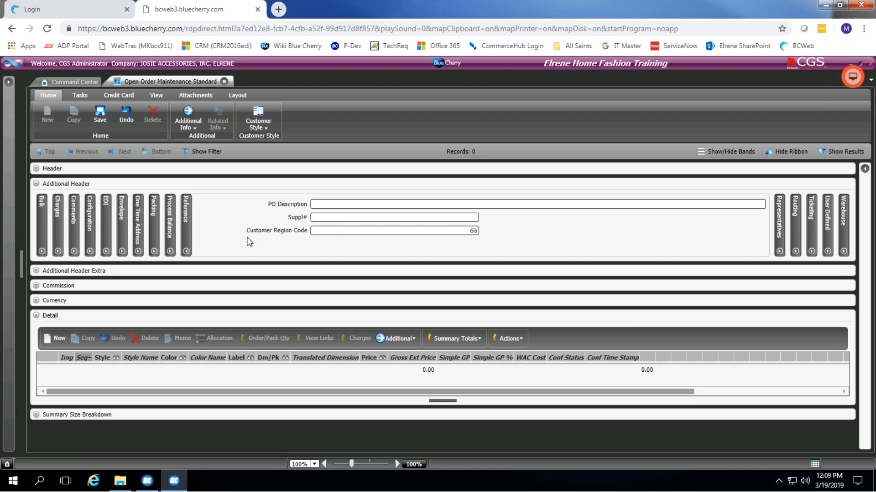
pyautogui.click(186, 209)
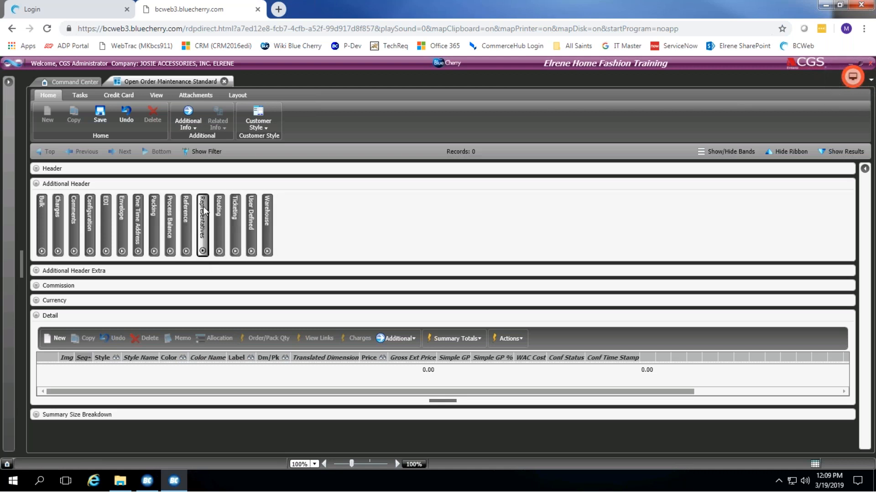
pyautogui.click(203, 206)
pyautogui.click(458, 207)
pyautogui.press('Tab')
pyautogui.press('Tab')
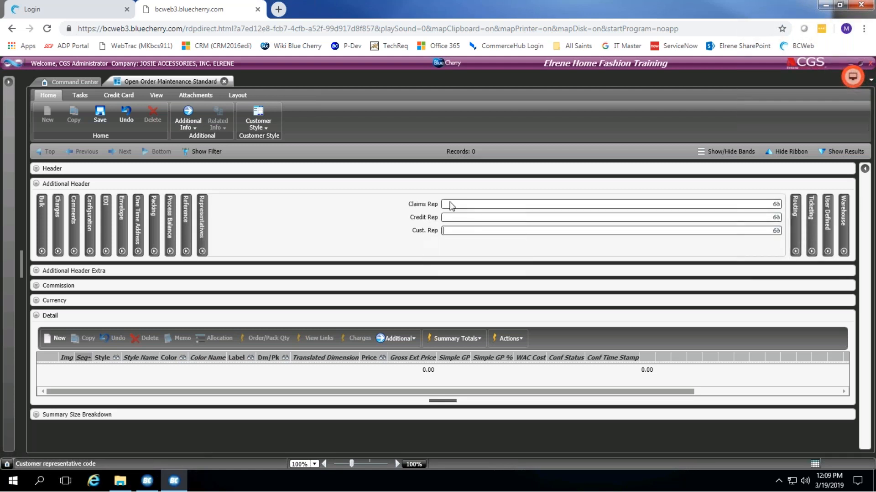
pyautogui.click(457, 218)
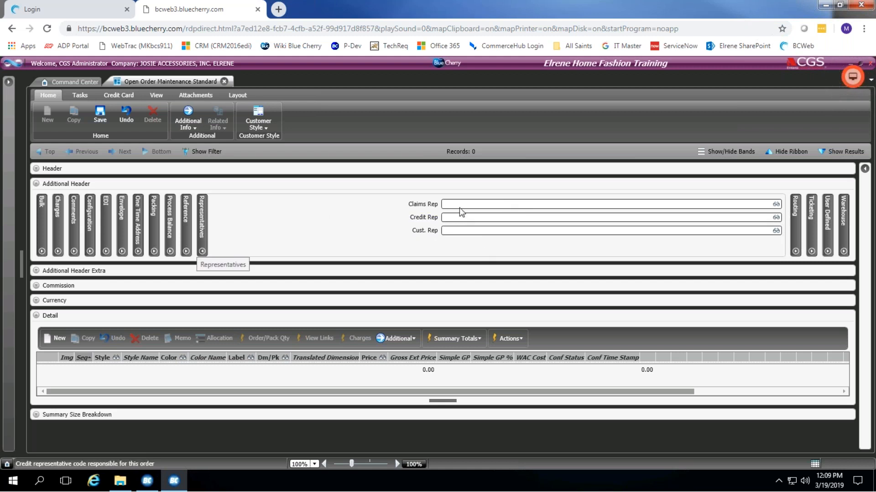
pyautogui.click(454, 205)
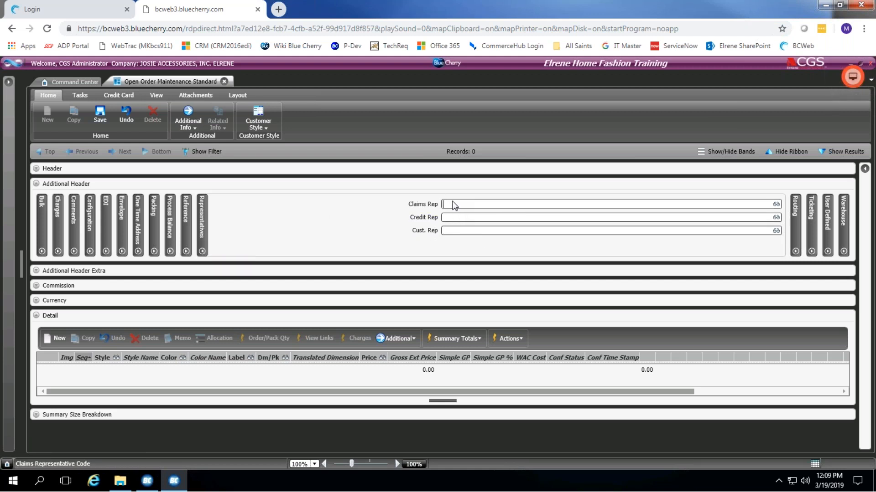
pyautogui.click(462, 220)
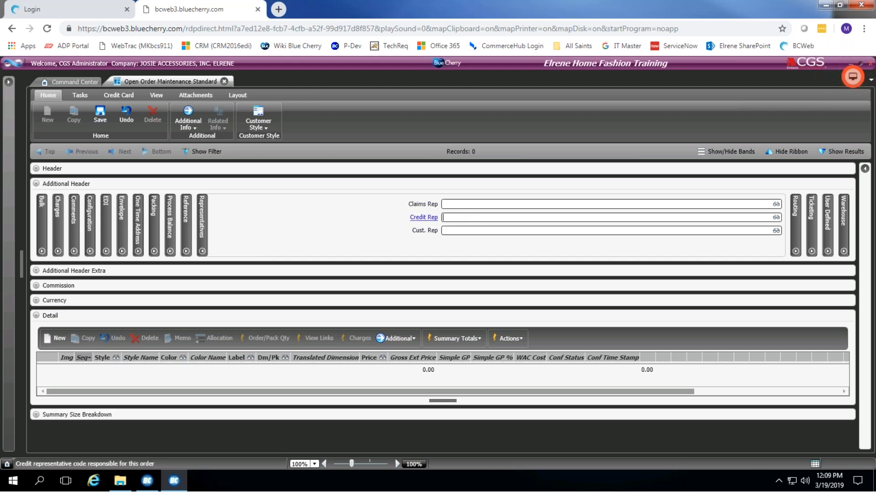
pyautogui.click(199, 220)
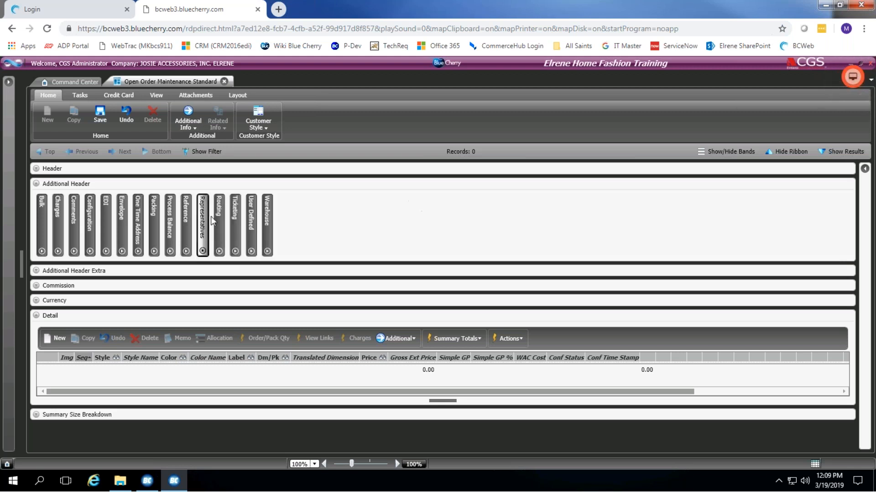
# Step: Review the Routing section of the additional header, including location, alternate shipping, consolidator code, routing dates and SPS billing fields
pyautogui.click(218, 213)
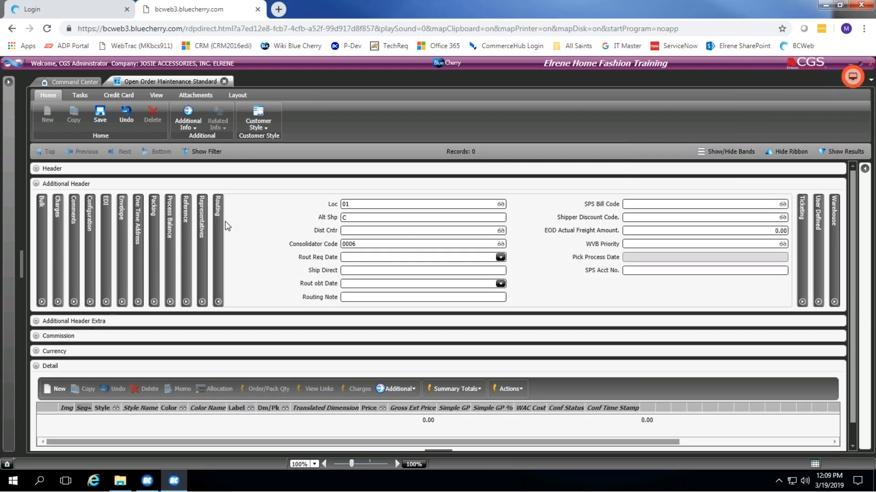
pyautogui.click(369, 205)
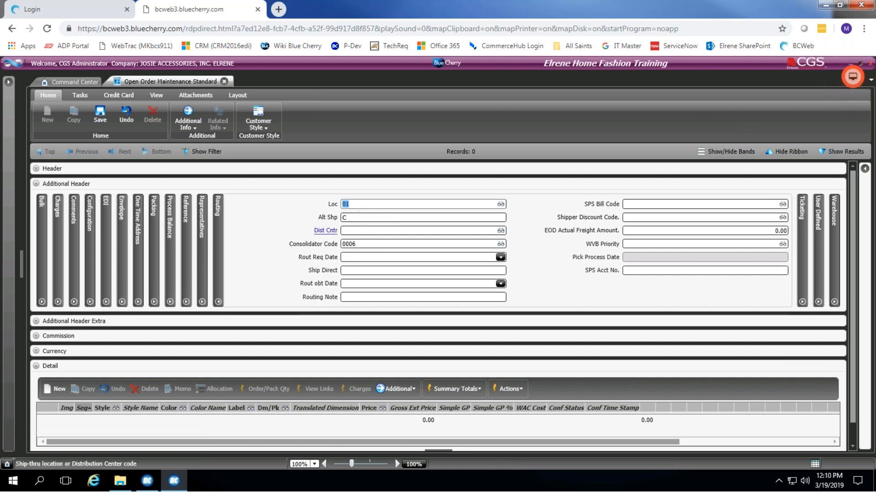
pyautogui.click(364, 220)
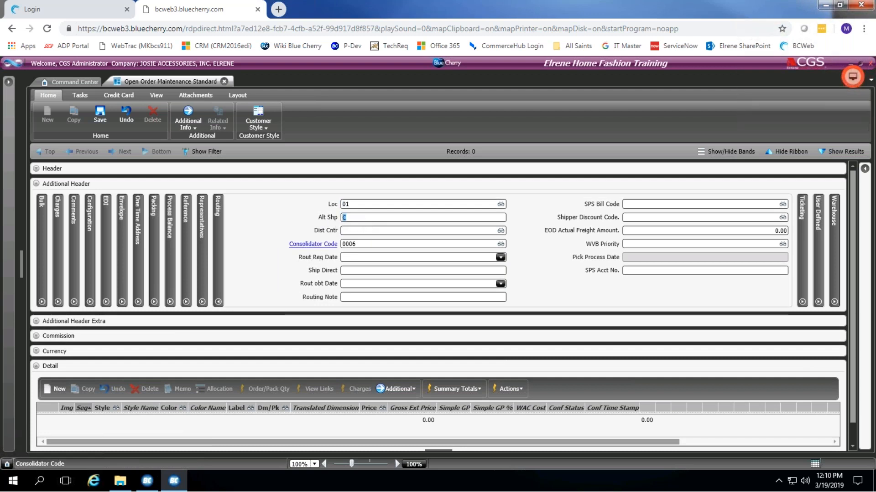
pyautogui.click(362, 246)
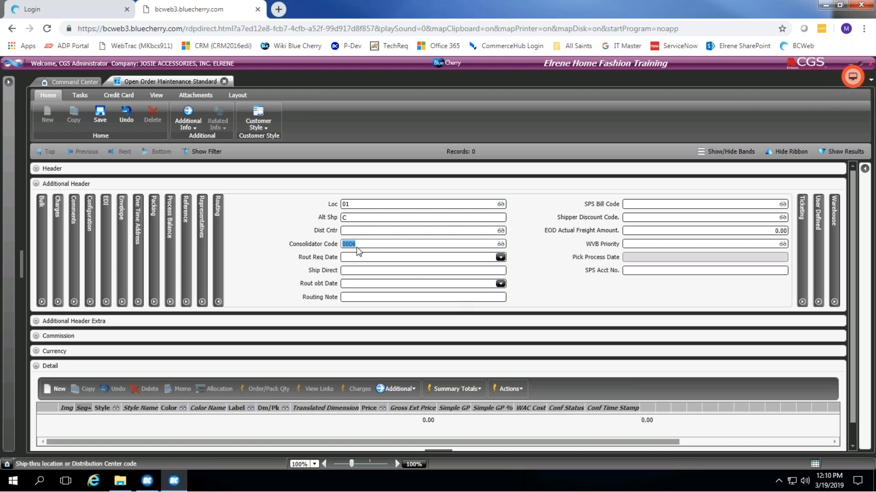
pyautogui.click(854, 199)
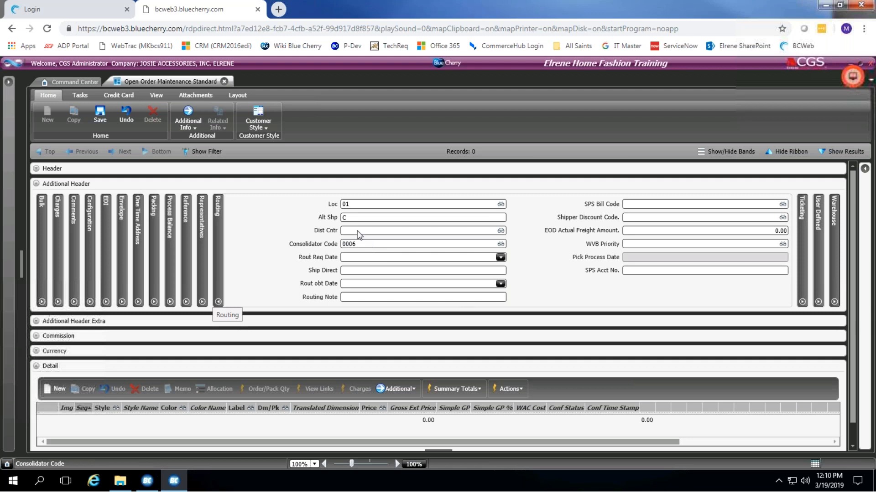
pyautogui.click(362, 249)
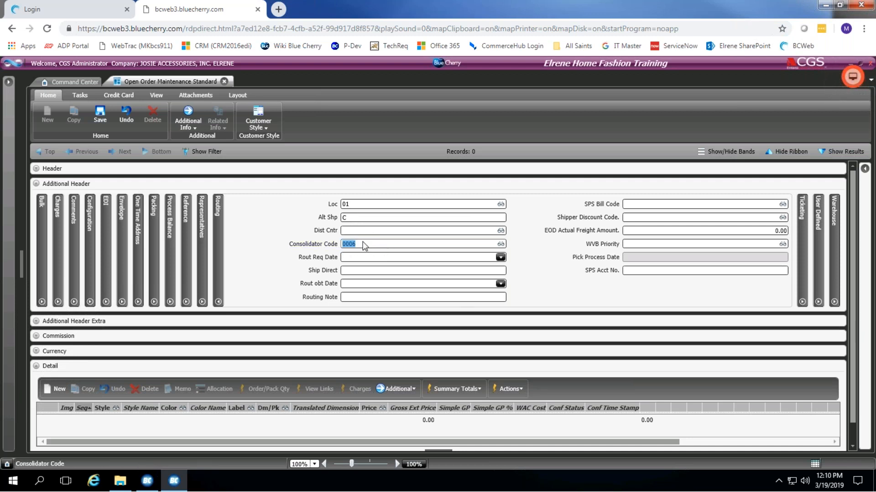
pyautogui.click(353, 204)
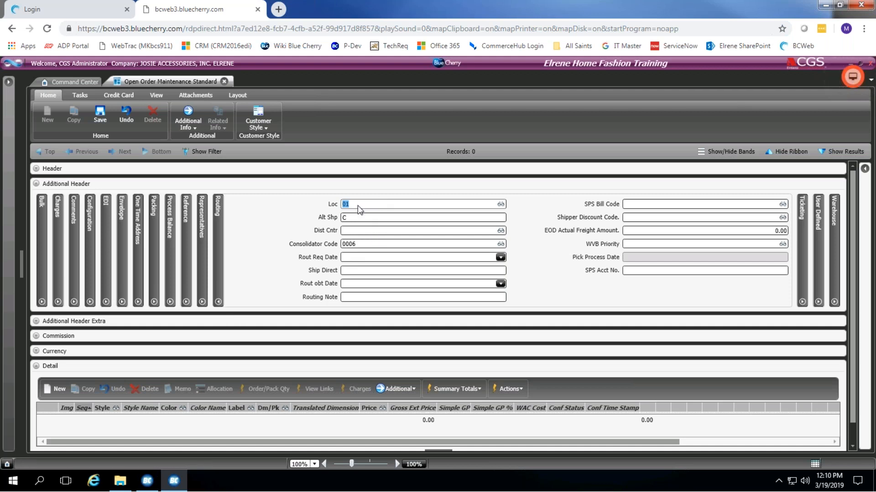
pyautogui.click(366, 258)
pyautogui.click(366, 273)
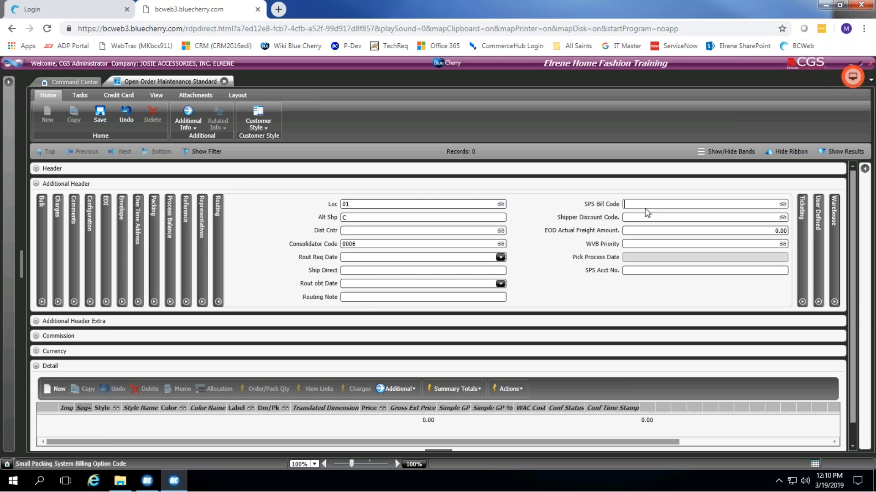
pyautogui.click(652, 219)
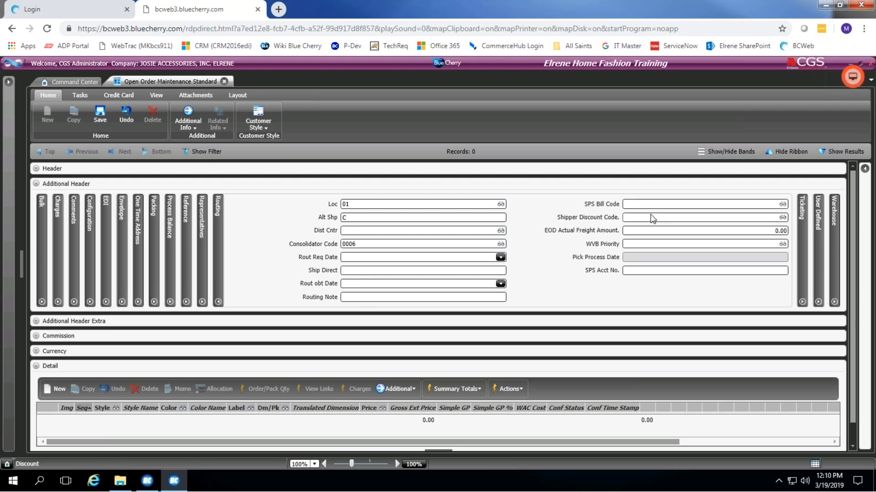
pyautogui.click(664, 229)
pyautogui.click(656, 239)
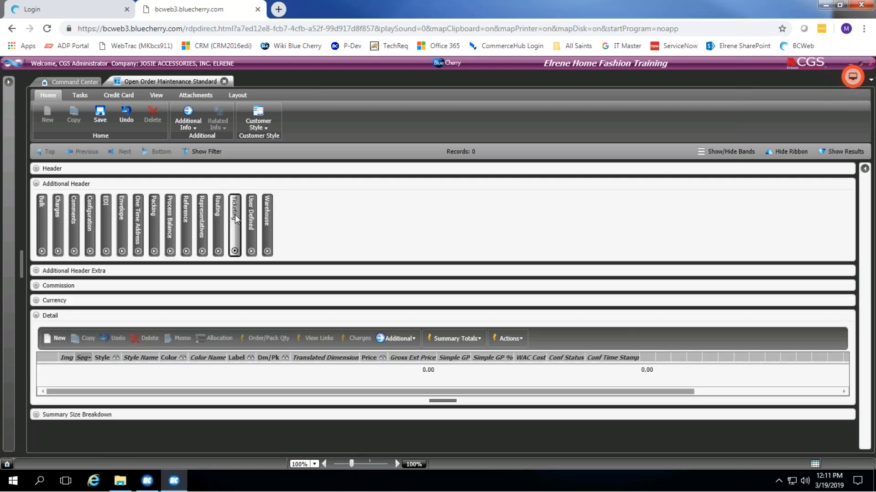
# Step: Review the Ticketing section's ticket and UPC options and the User Defined section's UDF text, date and note fields
pyautogui.click(235, 213)
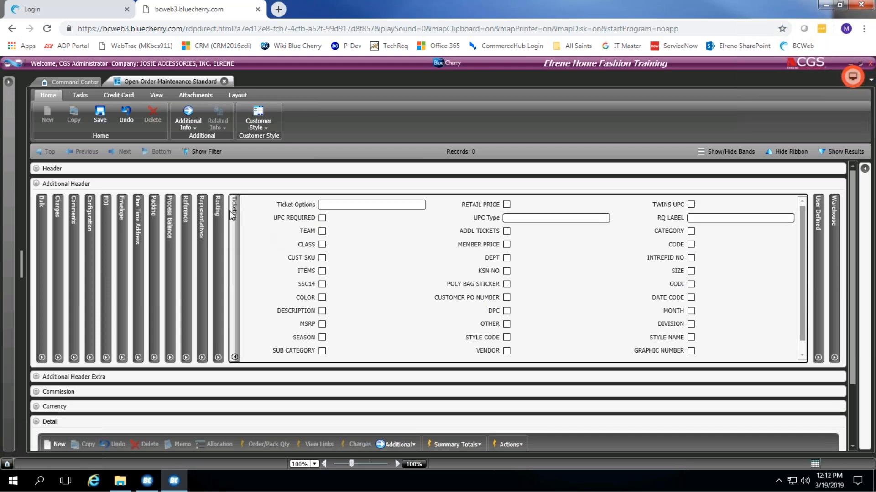
pyautogui.click(234, 206)
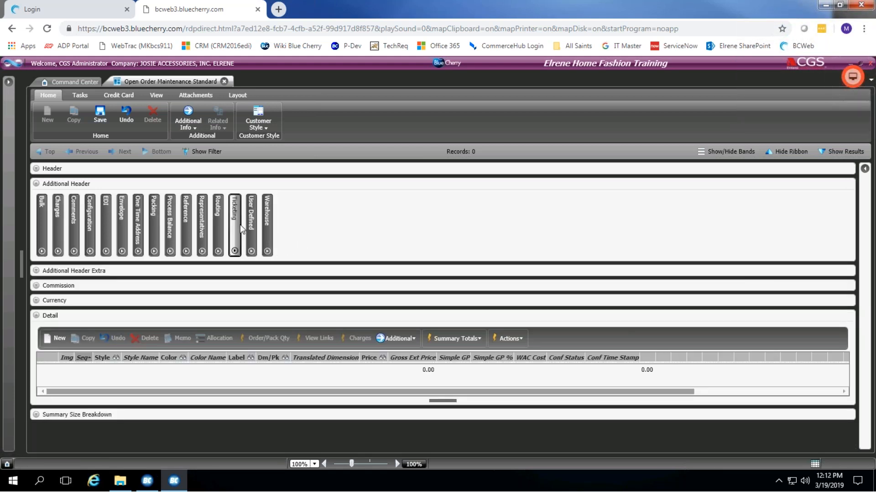
pyautogui.click(250, 207)
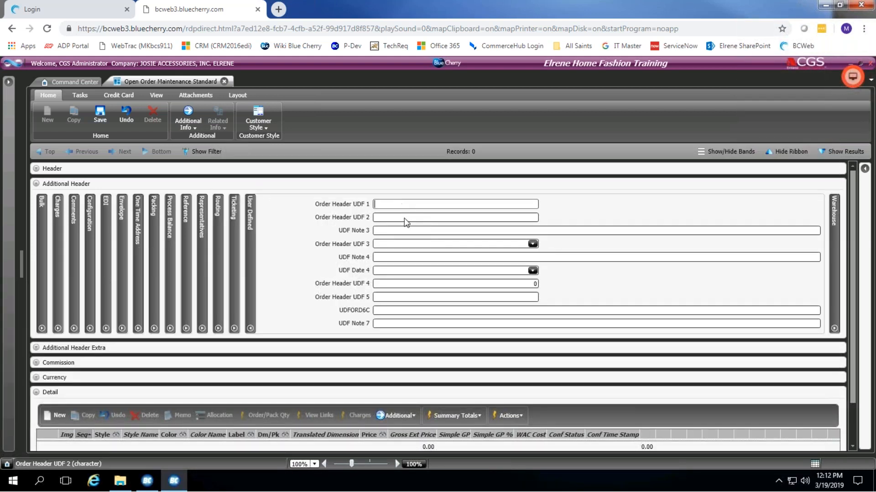
pyautogui.click(396, 271)
pyautogui.click(392, 299)
pyautogui.click(393, 311)
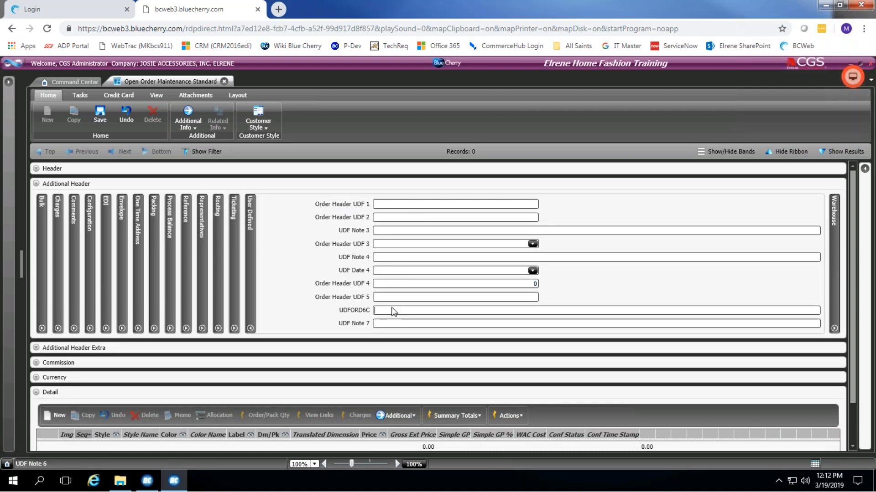
pyautogui.click(396, 328)
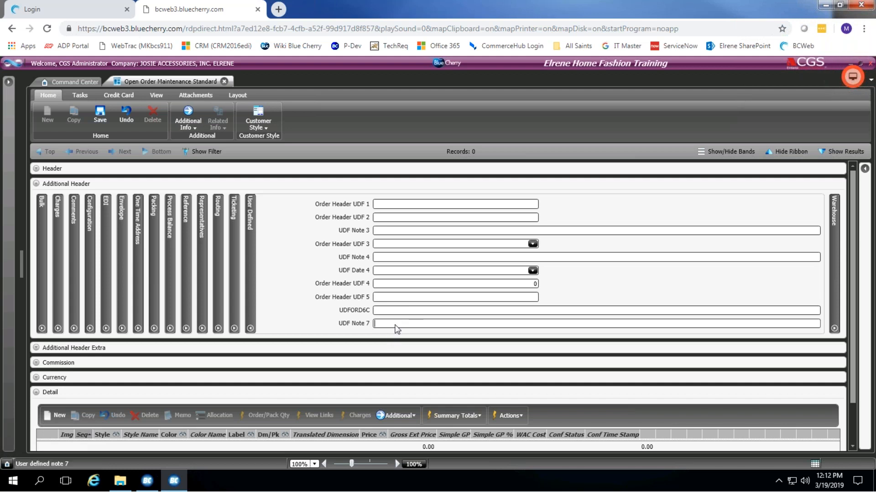
pyautogui.click(402, 234)
pyautogui.click(403, 207)
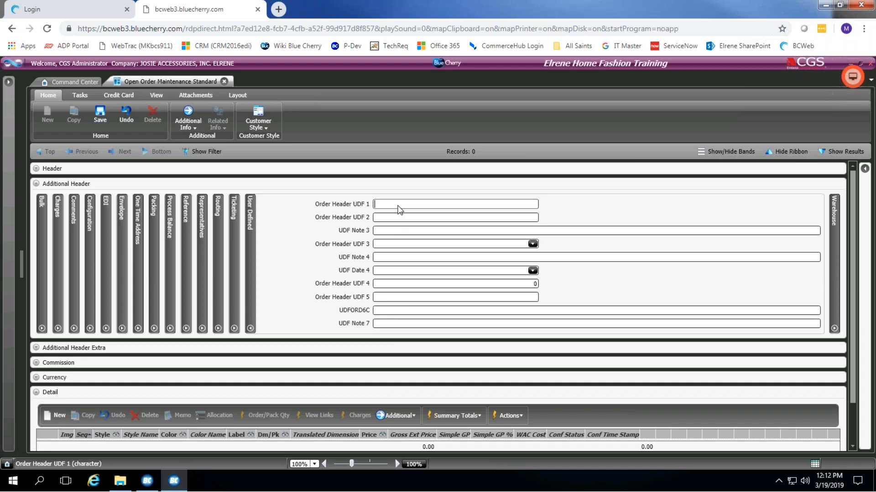
pyautogui.click(404, 234)
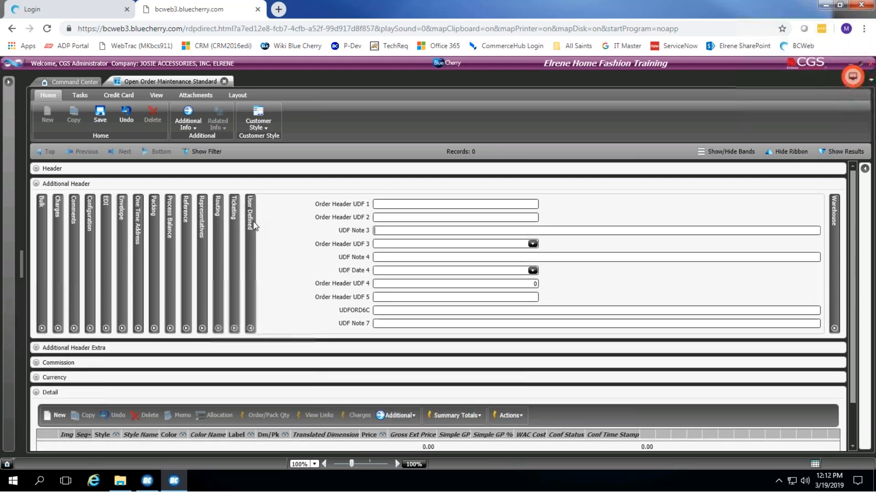
pyautogui.click(252, 225)
# Step: Review the Warehouse section of the additional header, examining the Carton, Weight and Volume fields
pyautogui.click(267, 213)
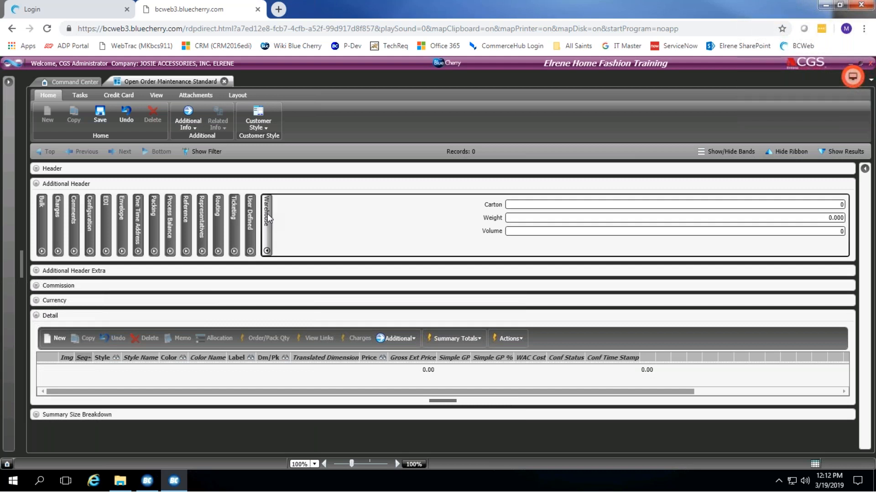
pyautogui.click(619, 205)
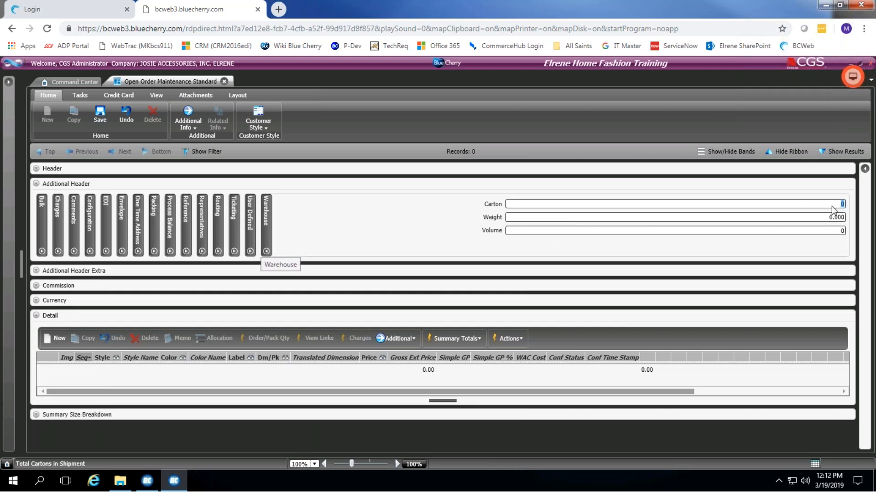
pyautogui.click(520, 219)
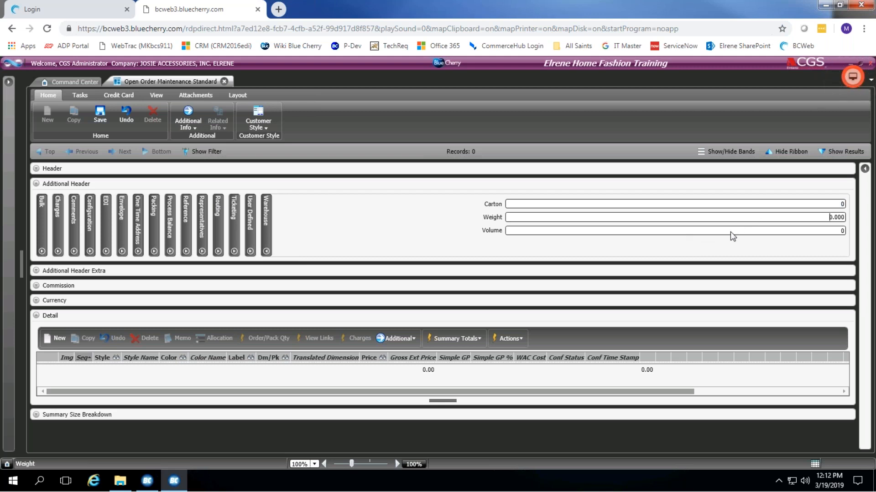
pyautogui.moveTo(827, 218); pyautogui.dragTo(859, 219)
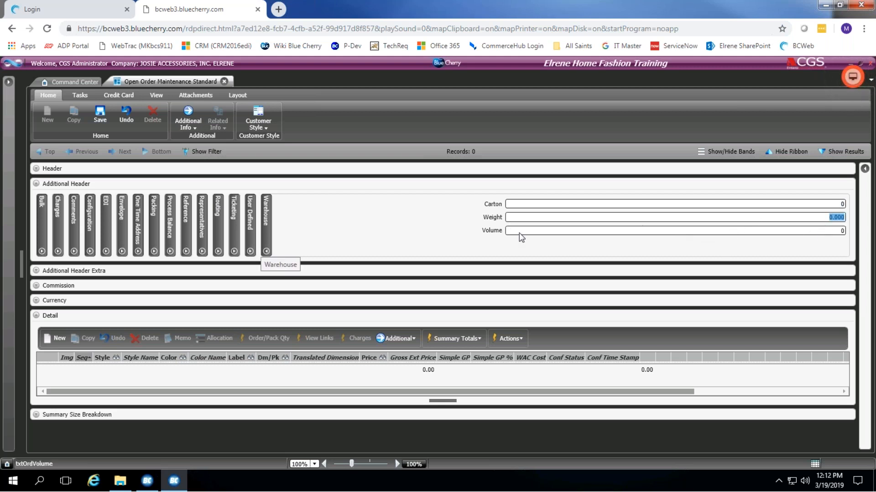
pyautogui.click(593, 231)
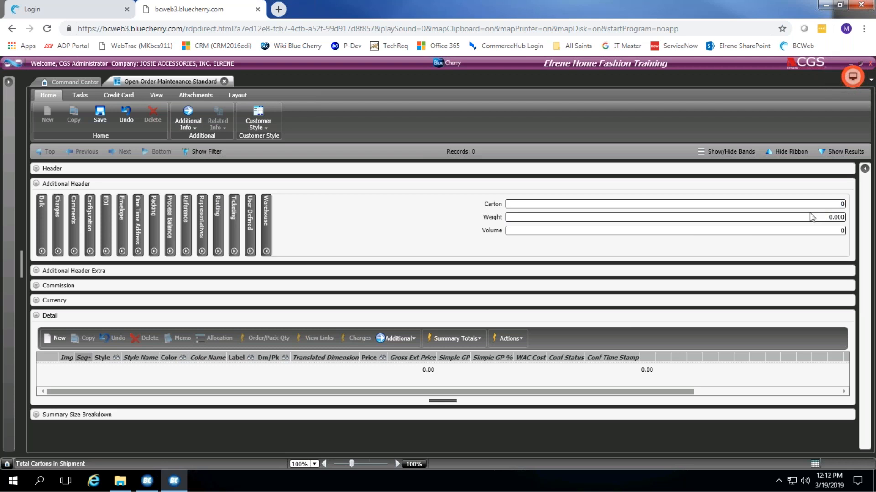
pyautogui.click(267, 250)
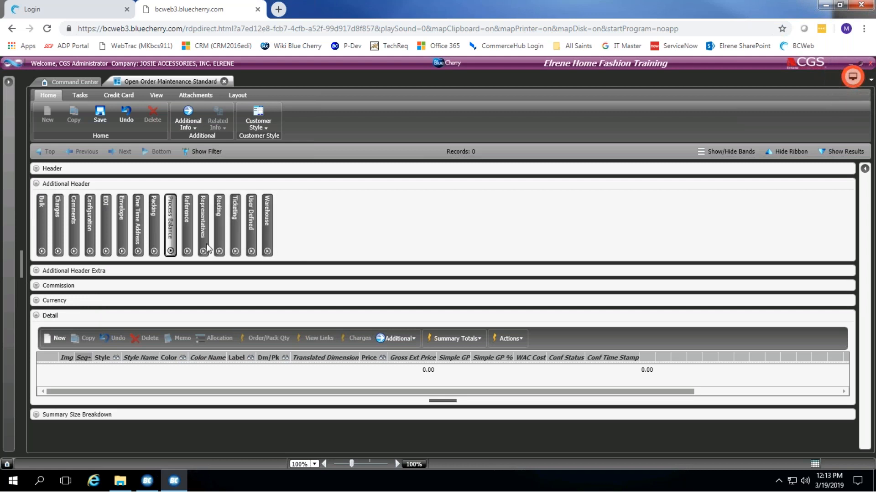
# Step: Recheck the Loc field in the Routing section and collapse the Additional Header band
pyautogui.click(36, 184)
pyautogui.click(36, 185)
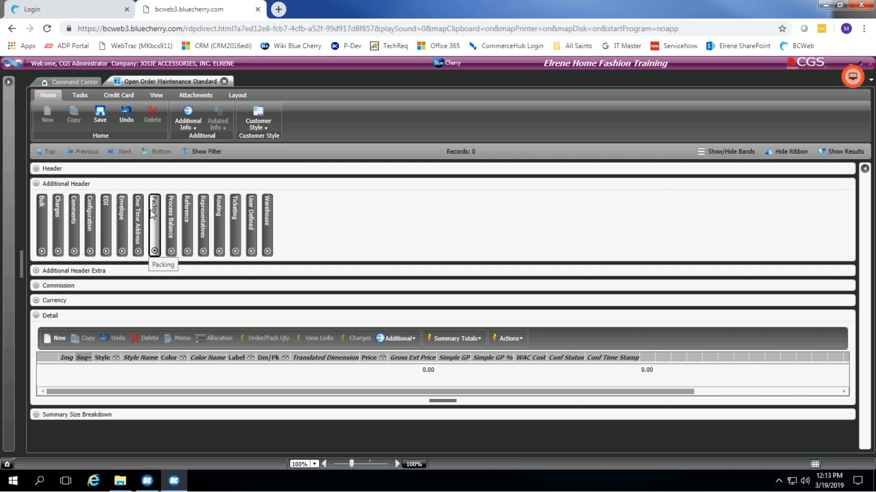
pyautogui.click(220, 203)
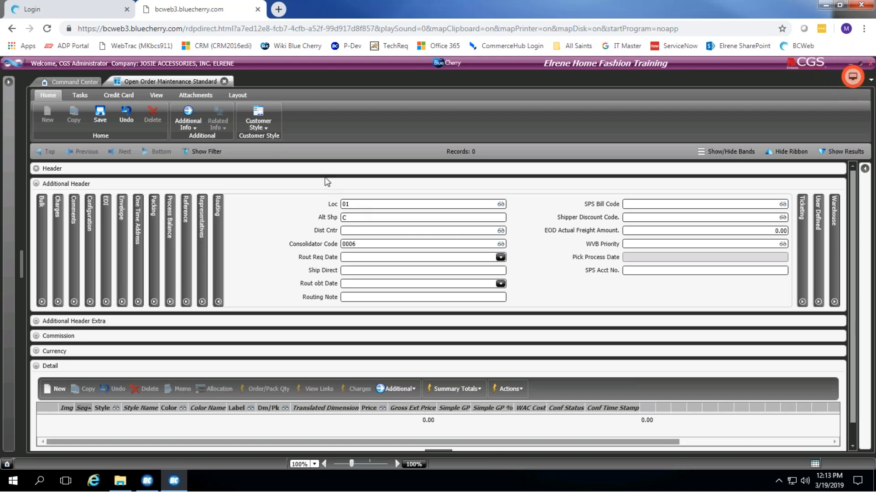
pyautogui.doubleClick(369, 205)
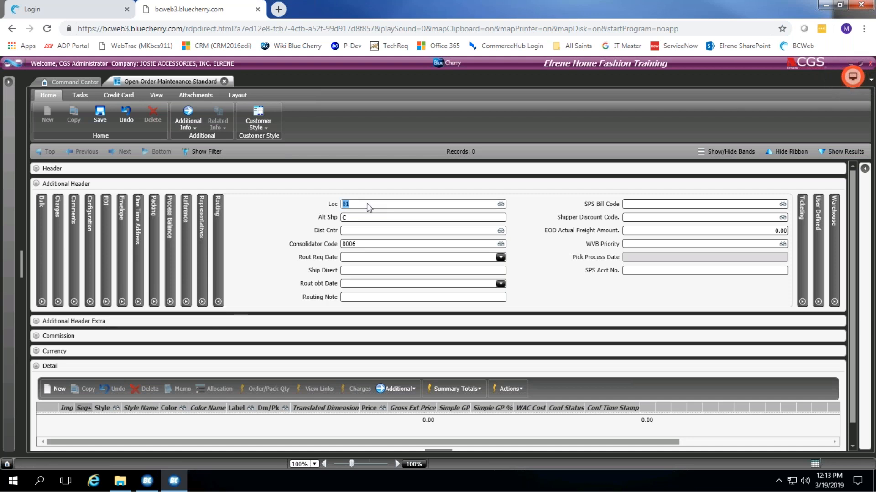
pyautogui.click(36, 184)
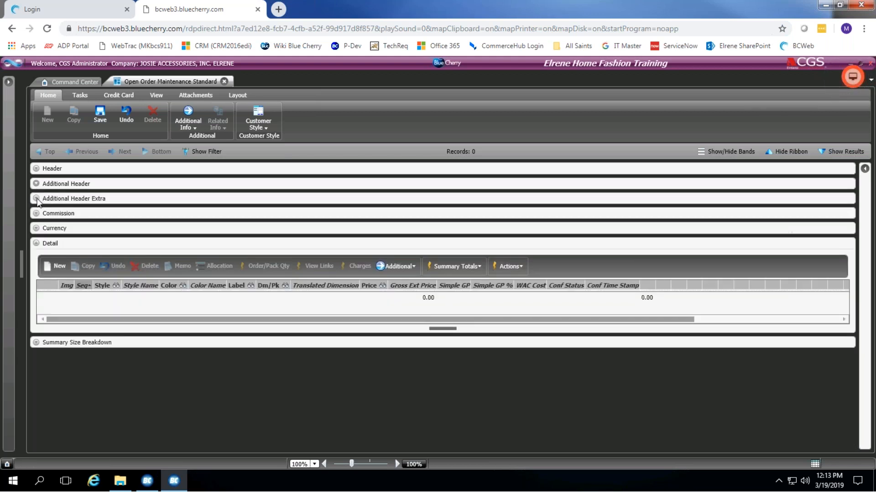
# Step: Review the Additional Header Extra band's ECM and discount fields and the Commission band's salesperson and commission code fields
pyautogui.click(36, 199)
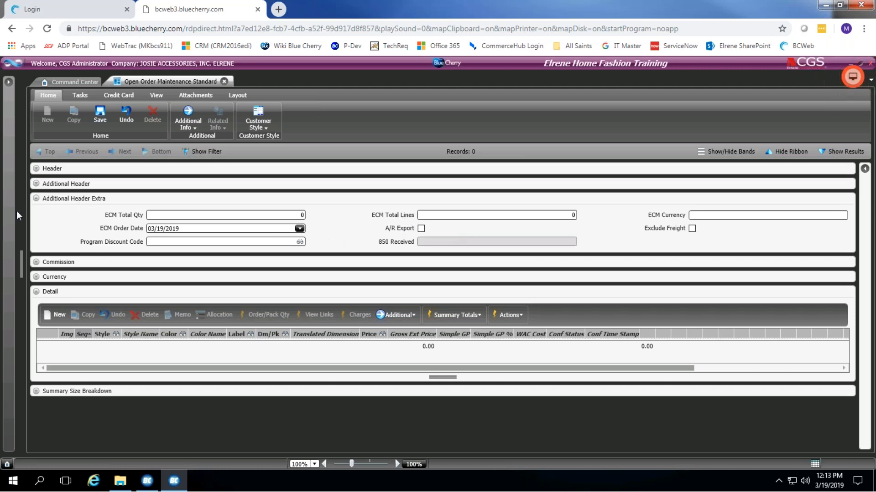
pyautogui.click(36, 199)
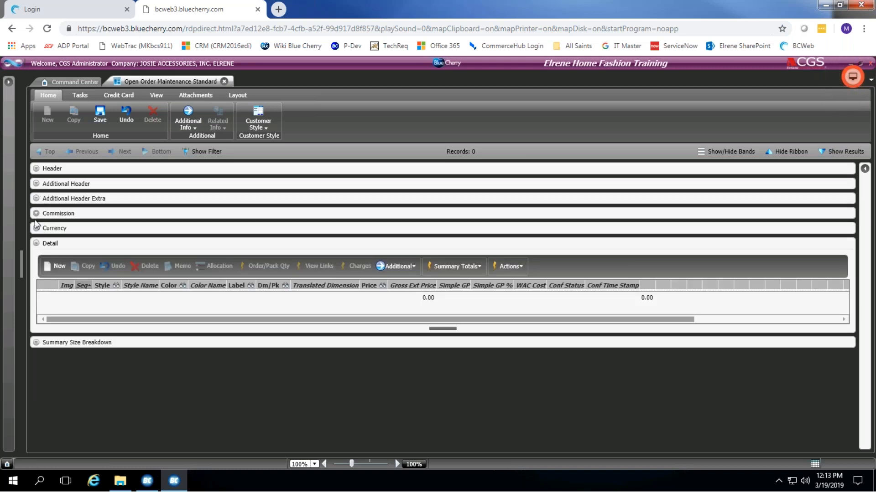
pyautogui.click(37, 213)
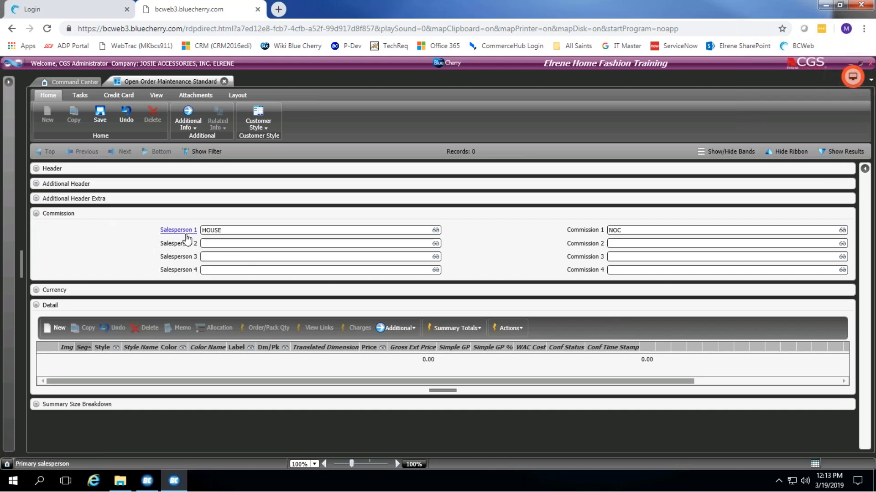
pyautogui.doubleClick(225, 233)
pyautogui.doubleClick(633, 232)
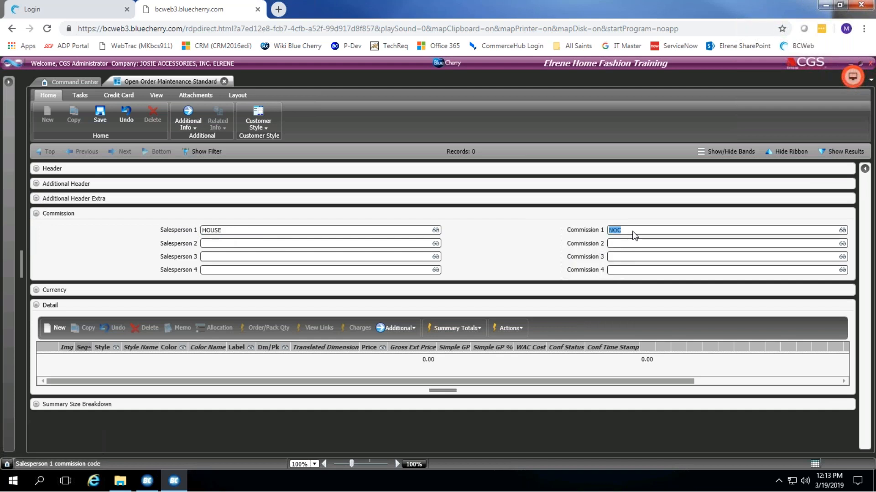
pyautogui.click(37, 214)
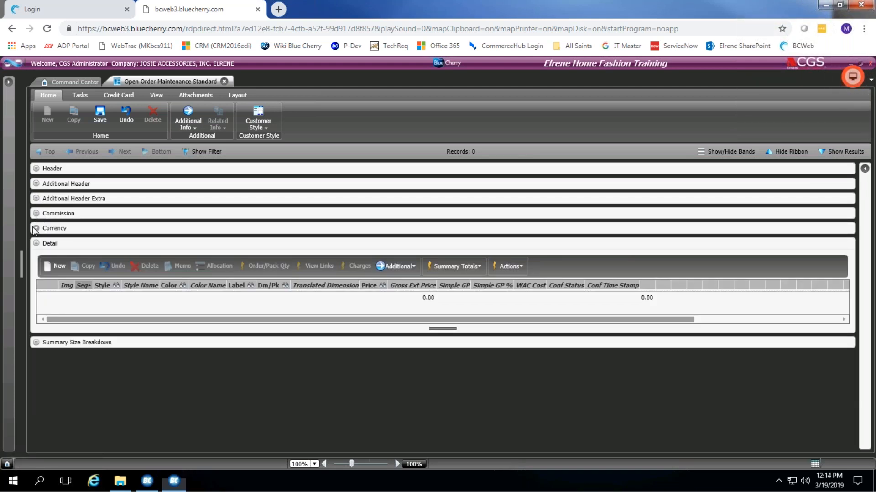
# Step: Review the Currency band, comparing the order, payee, division and company currency fields, and collapse it
pyautogui.click(36, 228)
pyautogui.click(239, 248)
pyautogui.click(223, 259)
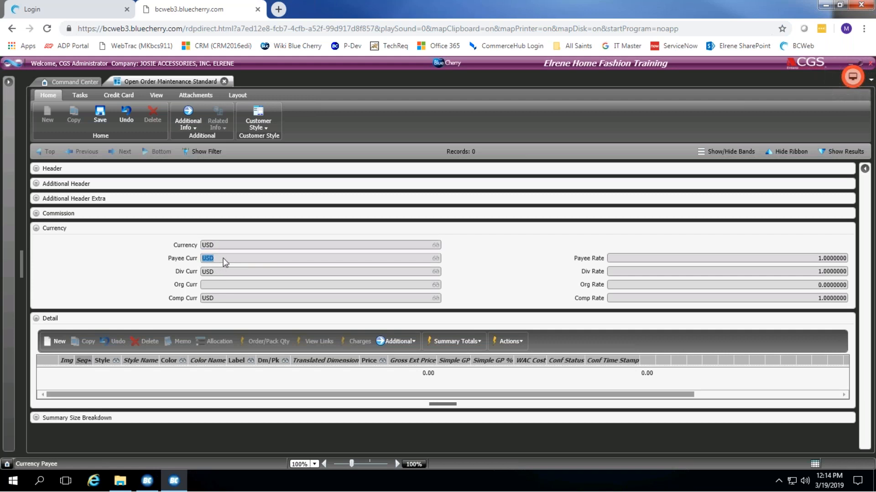
pyautogui.click(226, 272)
pyautogui.click(220, 300)
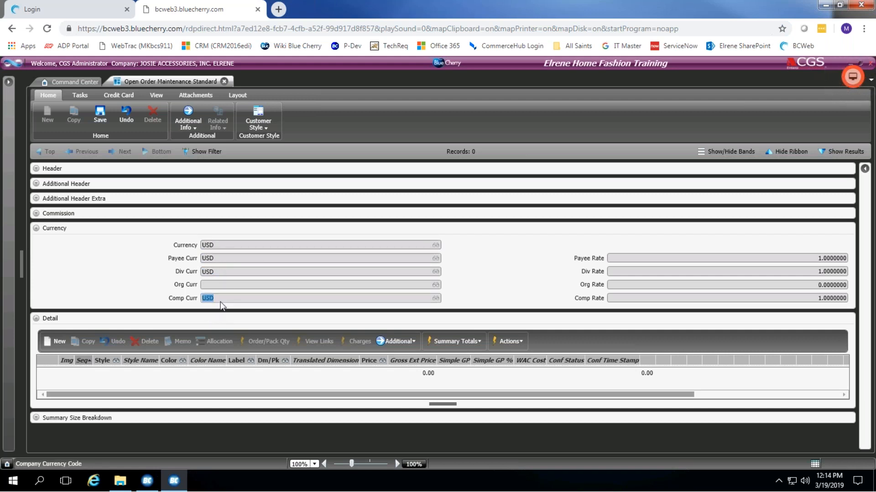
pyautogui.click(246, 259)
pyautogui.click(246, 250)
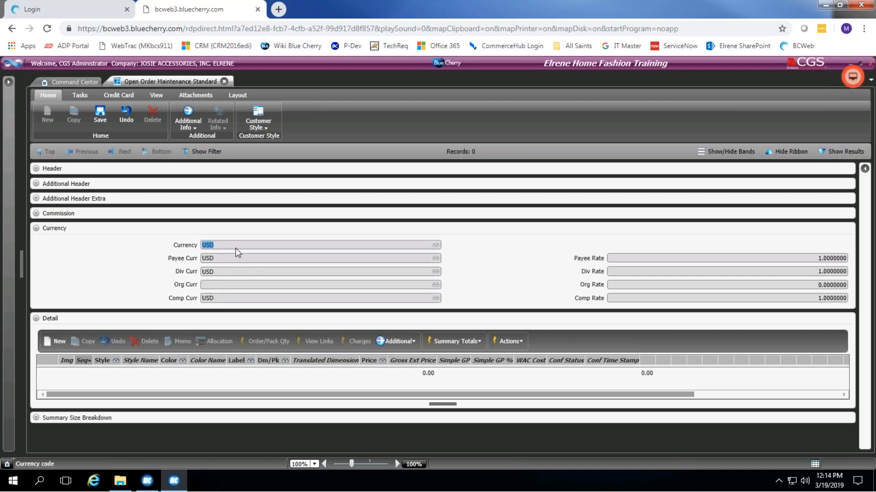
pyautogui.click(230, 257)
pyautogui.click(230, 245)
pyautogui.click(240, 259)
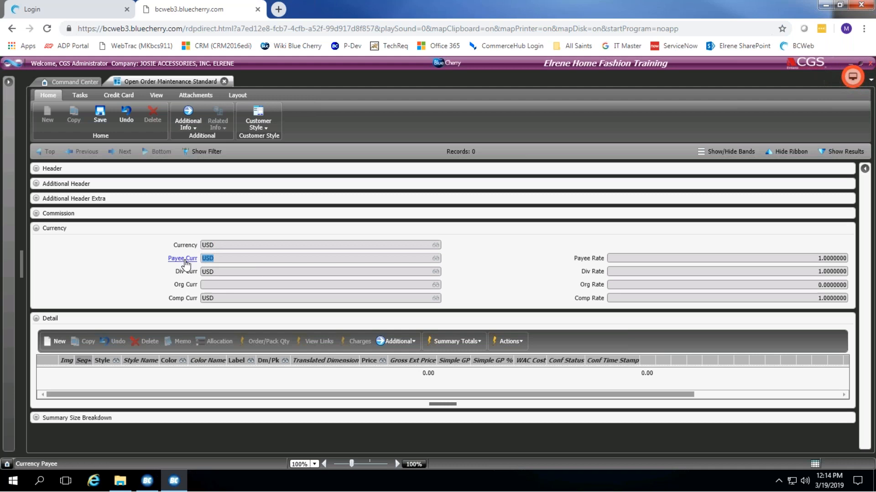
pyautogui.click(226, 260)
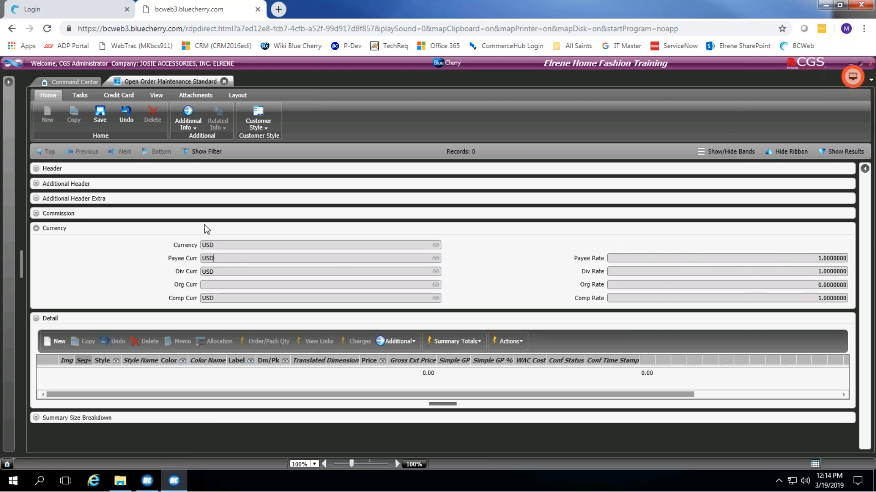
pyautogui.click(36, 229)
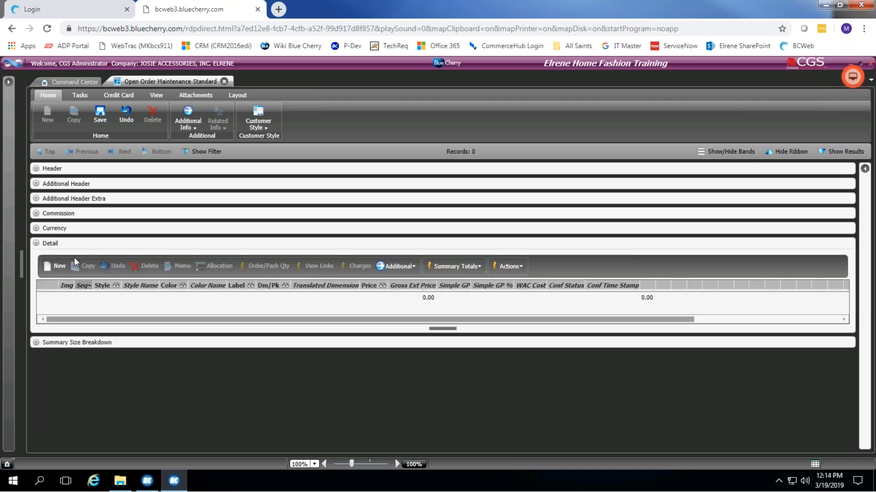
# Step: Enlarge the Detail grid and add a new order detail line
pyautogui.click(59, 265)
pyautogui.moveTo(443, 328); pyautogui.dragTo(442, 419)
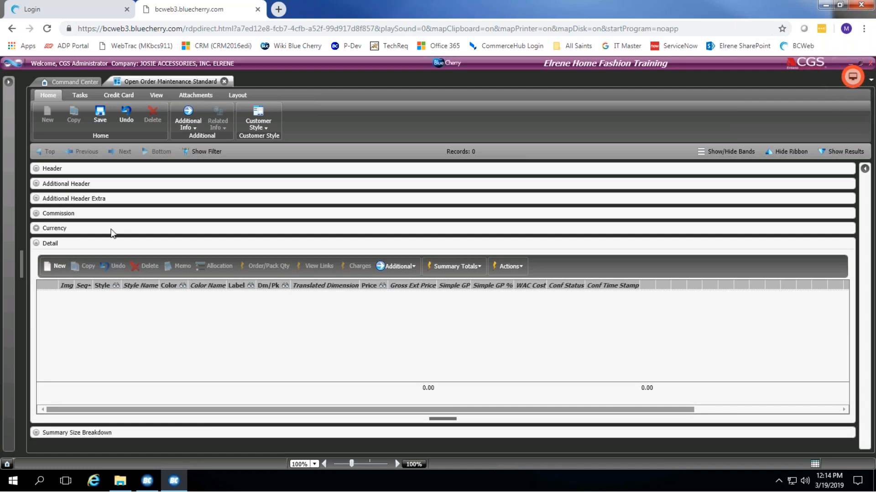
pyautogui.click(55, 267)
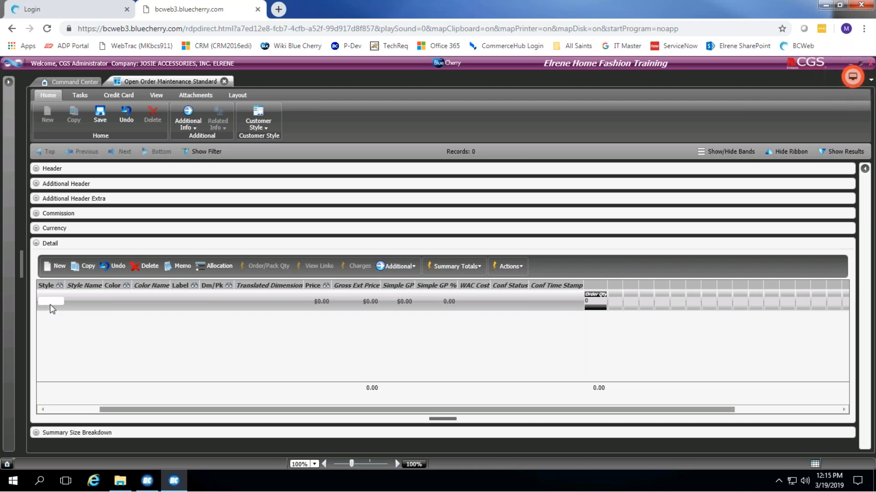
# Step: Look up the style for the new detail line and choose 07588, NAPKIN NOBLE WOVEN
pyautogui.doubleClick(50, 305)
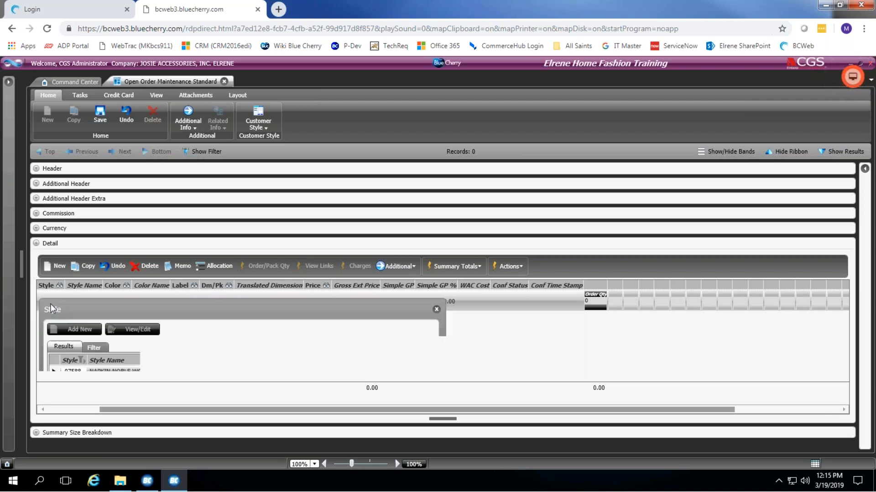
pyautogui.press('Tab')
pyautogui.hotkey('shift', 'Tab')
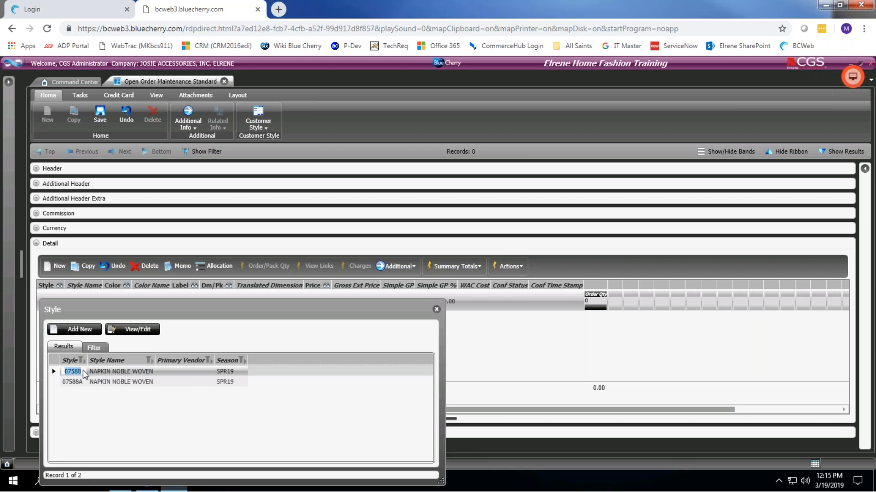
pyautogui.doubleClick(81, 376)
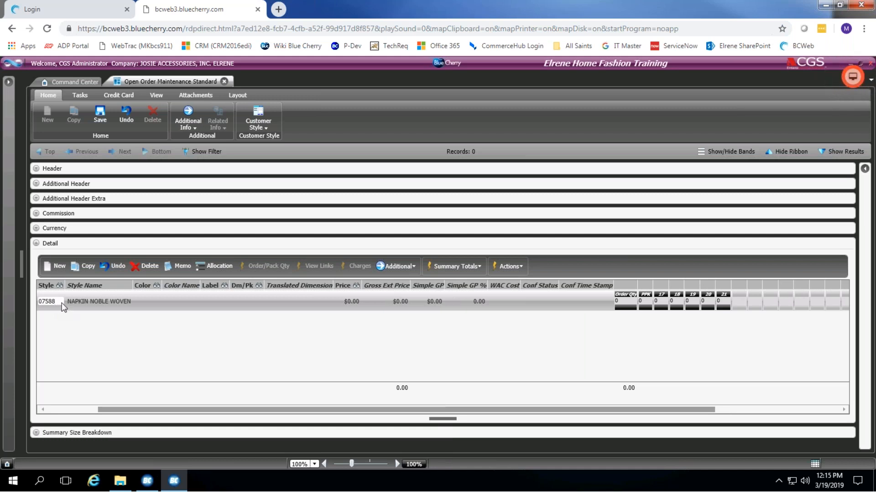
# Step: Look up the color for the style 07588 line and choose GRY (GRAY)
pyautogui.press('Tab')
pyautogui.doubleClick(149, 301)
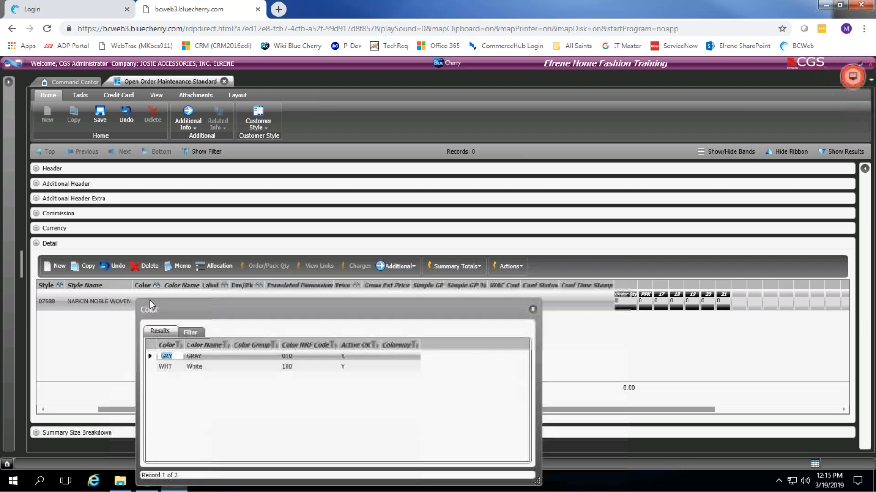
pyautogui.doubleClick(197, 361)
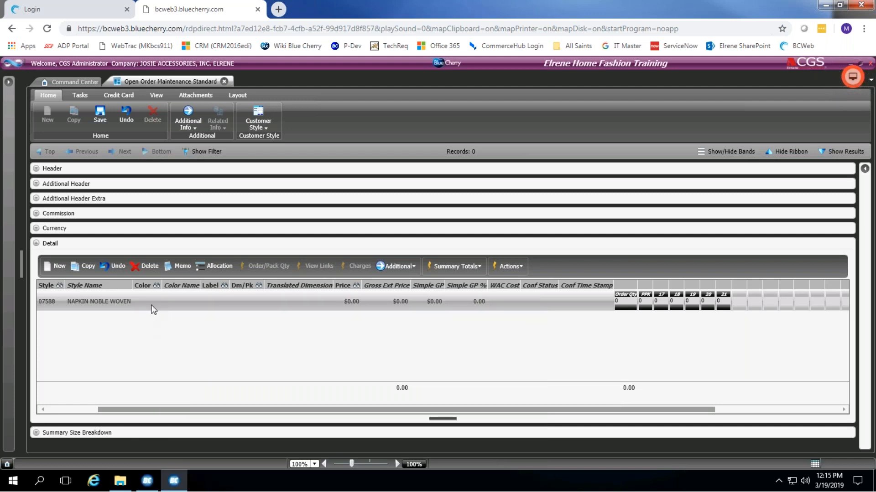
# Step: Look up a label for the gray 07588 line and leave the Label field blank
pyautogui.press('Tab')
pyautogui.doubleClick(218, 302)
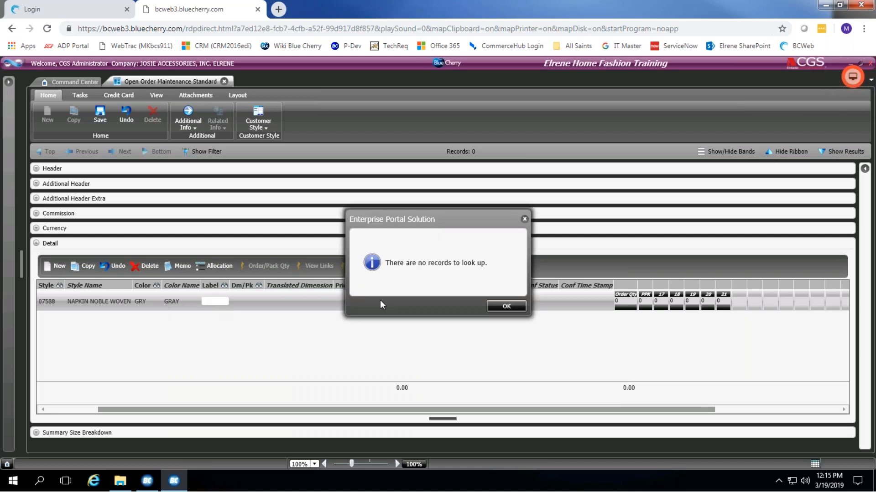
pyautogui.click(498, 308)
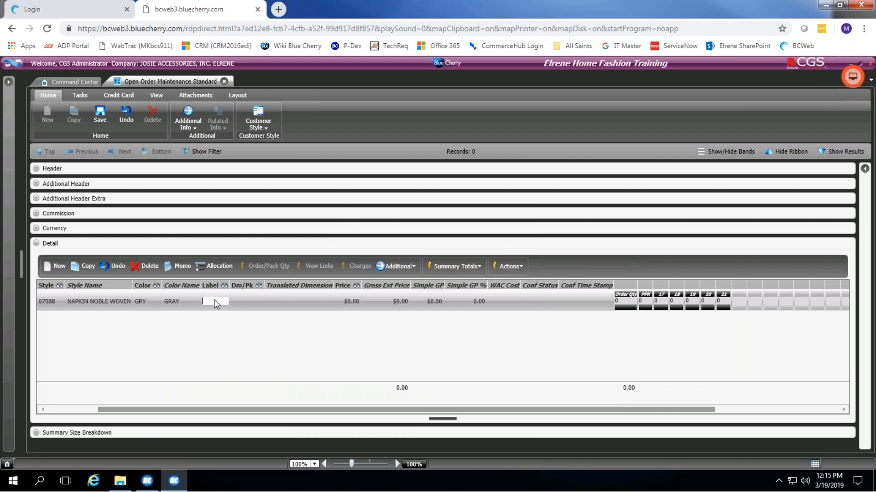
pyautogui.press('Tab')
# Step: Check the line's size quantity cells 17 to 21, then look up its Dm/Pk and choose dimension 17
pyautogui.click(659, 303)
pyautogui.click(678, 304)
pyautogui.click(694, 303)
pyautogui.click(708, 303)
pyautogui.click(723, 303)
pyautogui.click(240, 301)
pyautogui.doubleClick(243, 302)
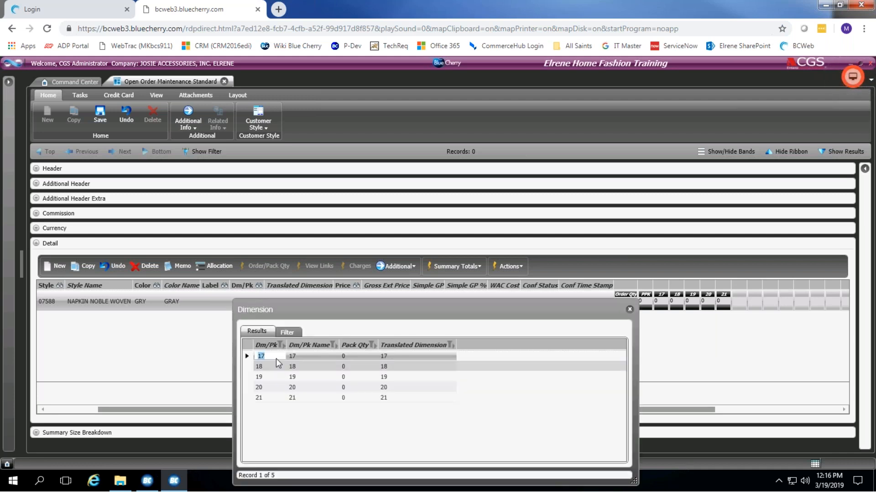
pyautogui.doubleClick(275, 355)
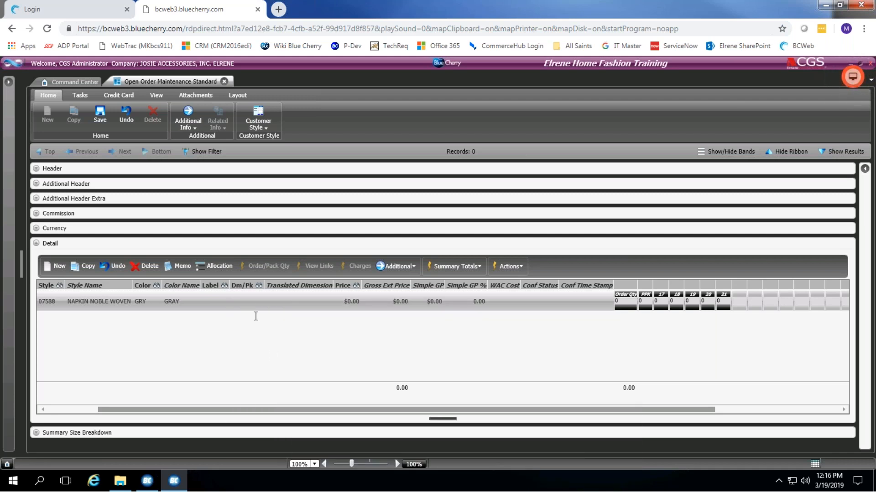
pyautogui.press('Tab')
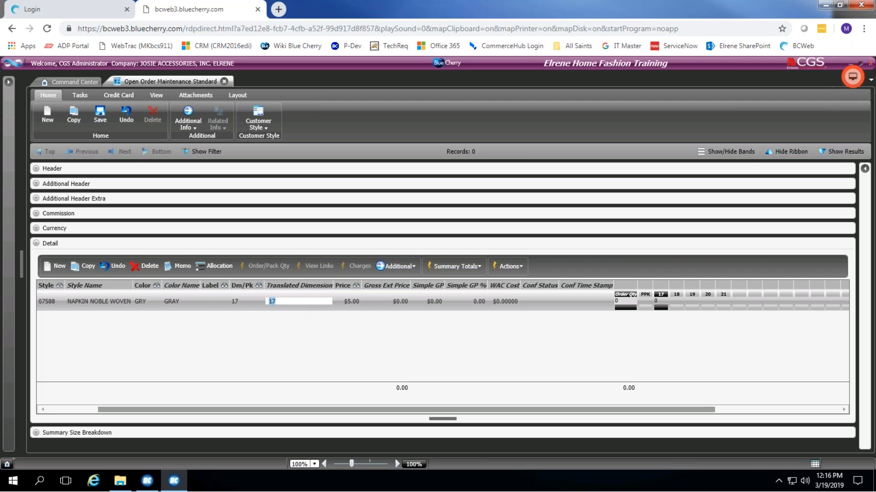
# Step: Check the line's translated dimension and price, and enter an order quantity of 100 under size 17
pyautogui.click(288, 301)
pyautogui.press('Tab')
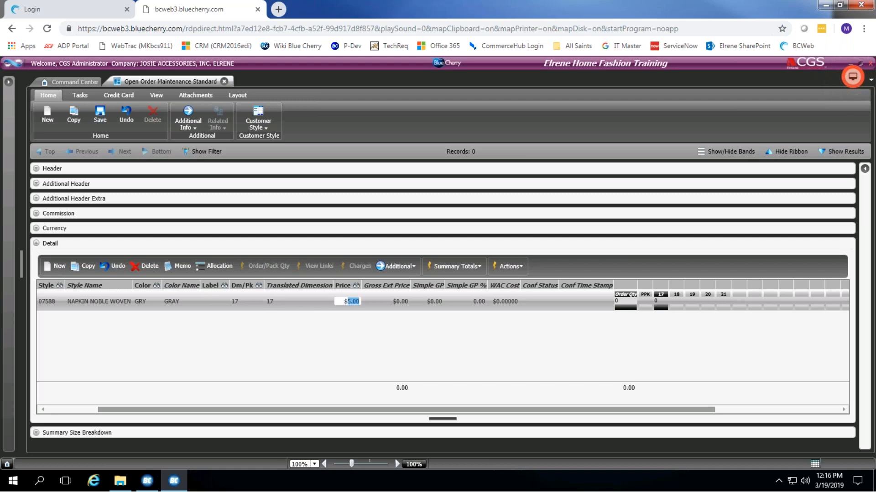
pyautogui.click(356, 306)
pyautogui.press('Tab')
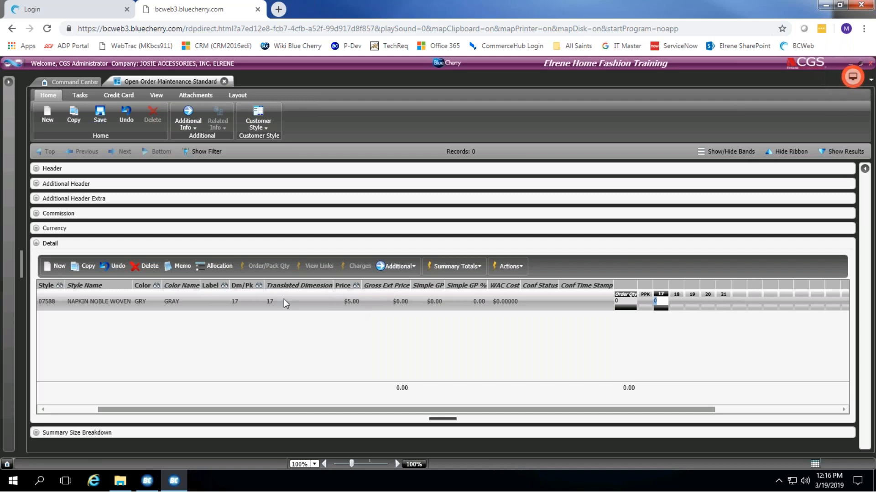
pyautogui.click(658, 300)
pyautogui.click(678, 303)
pyautogui.click(662, 303)
pyautogui.click(691, 303)
pyautogui.click(718, 303)
pyautogui.write('100')
pyautogui.press('Tab')
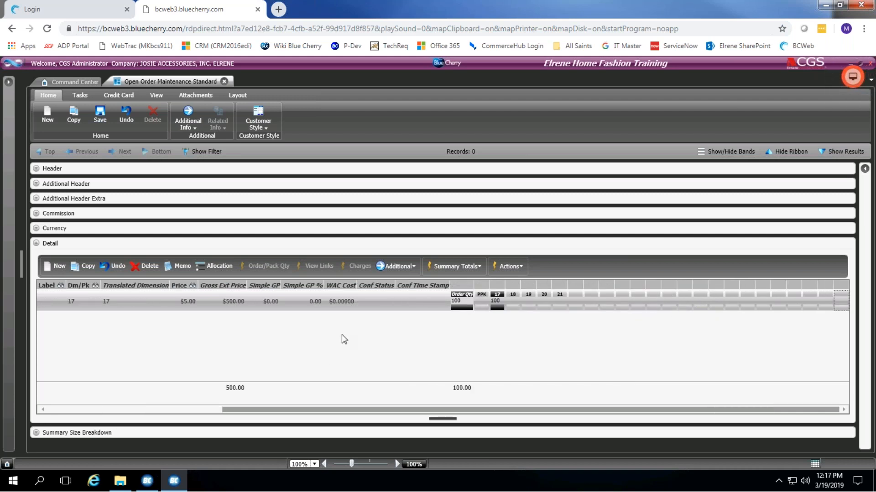
# Step: Copy the size 17 detail line, setting the copy's Dm/Pk to 18 and its size 18 quantity to 200
pyautogui.moveTo(267, 409); pyautogui.dragTo(61, 415)
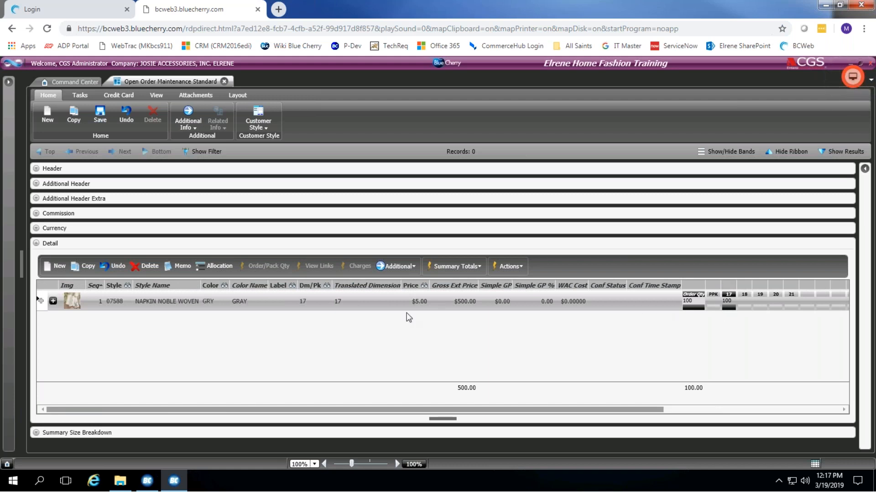
pyautogui.moveTo(70, 300)
pyautogui.click(119, 300)
pyautogui.click(86, 267)
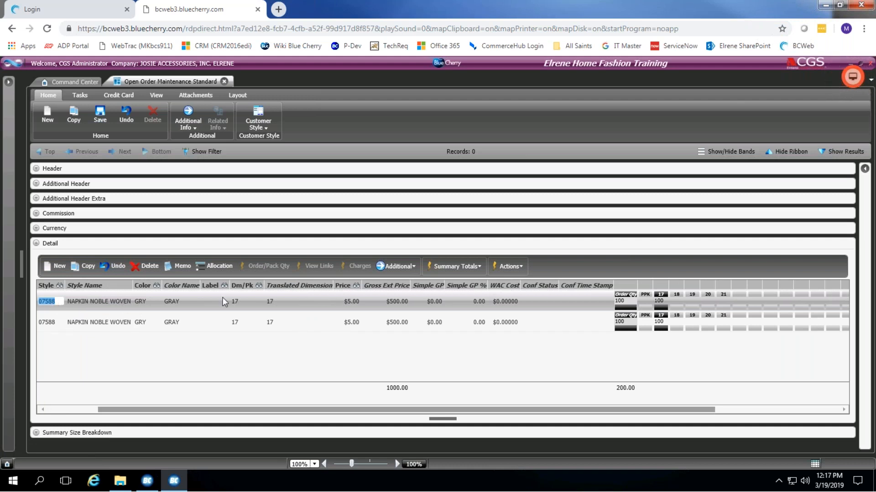
pyautogui.click(240, 302)
pyautogui.write('18')
pyautogui.press('Tab')
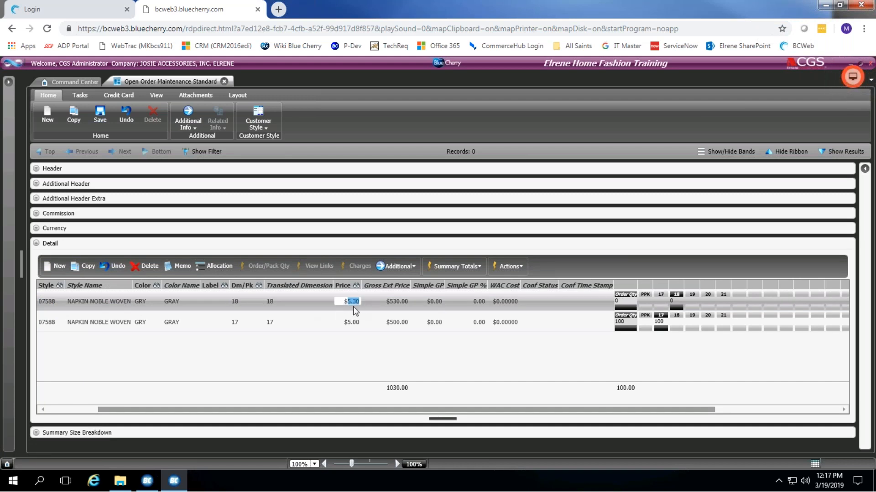
pyautogui.click(673, 304)
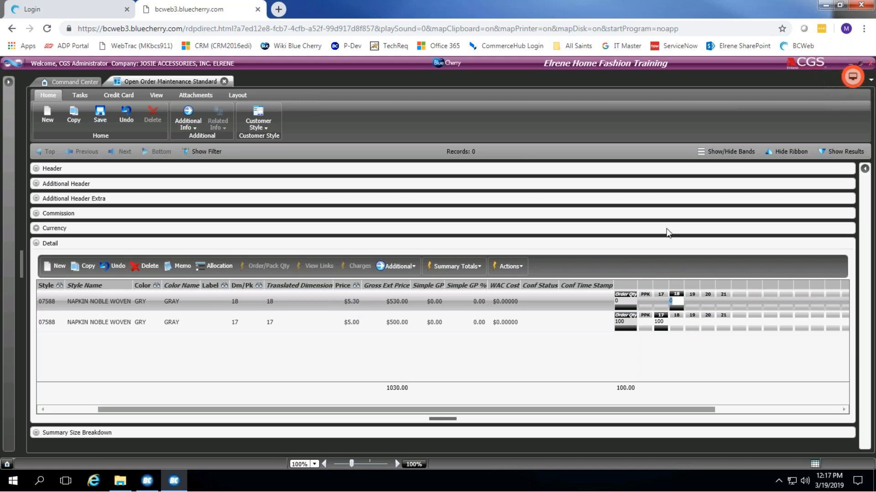
pyautogui.write('200')
# Step: Copy the size 18 detail line, setting the copy's Dm/Pk to 19 and its size 19 quantity to 200
pyautogui.click(92, 266)
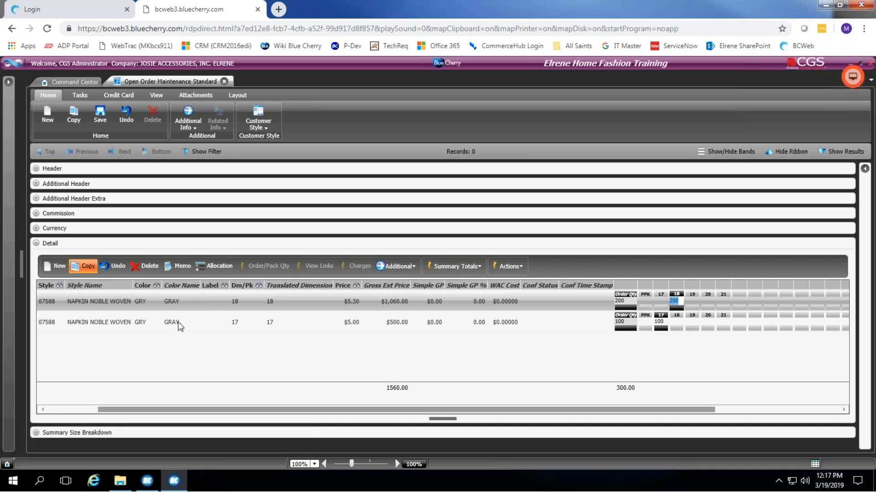
pyautogui.click(238, 304)
pyautogui.write('19')
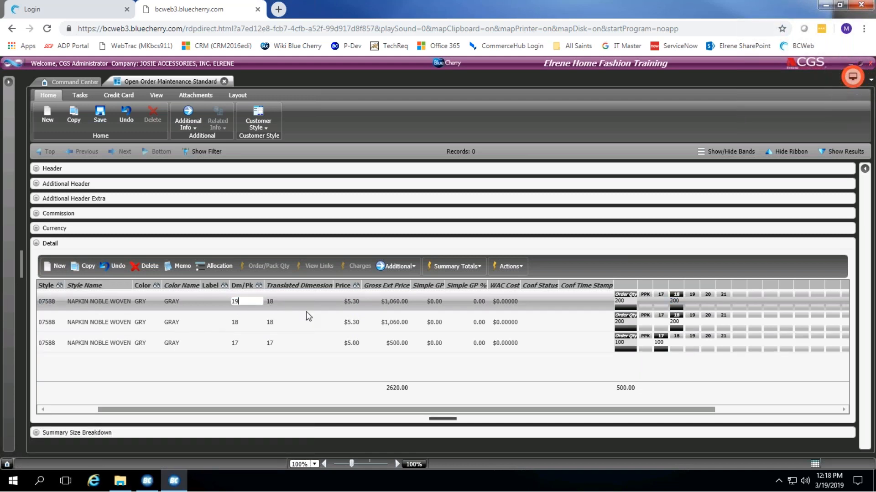
pyautogui.press('Tab')
pyautogui.click(691, 302)
pyautogui.write('200')
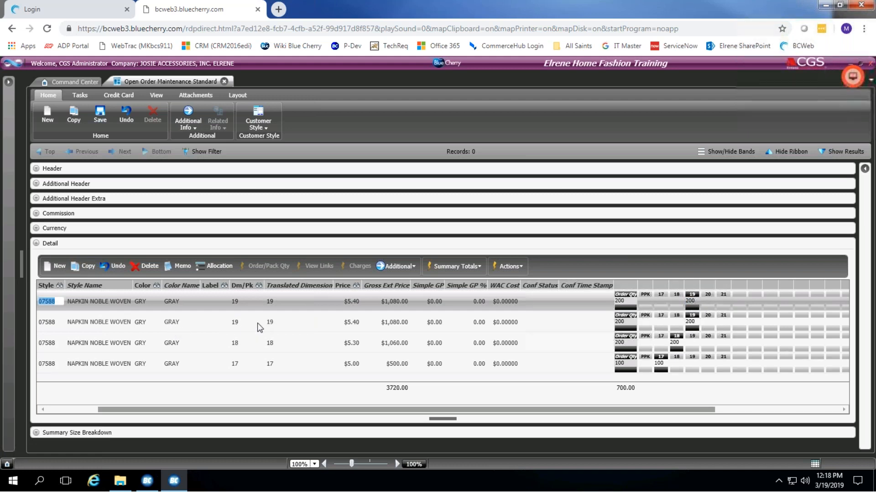
# Step: On the copy of the size 19 line, set Dm/Pk to 20 and the size 20 quantity to 200
pyautogui.click(246, 305)
pyautogui.press('Tab')
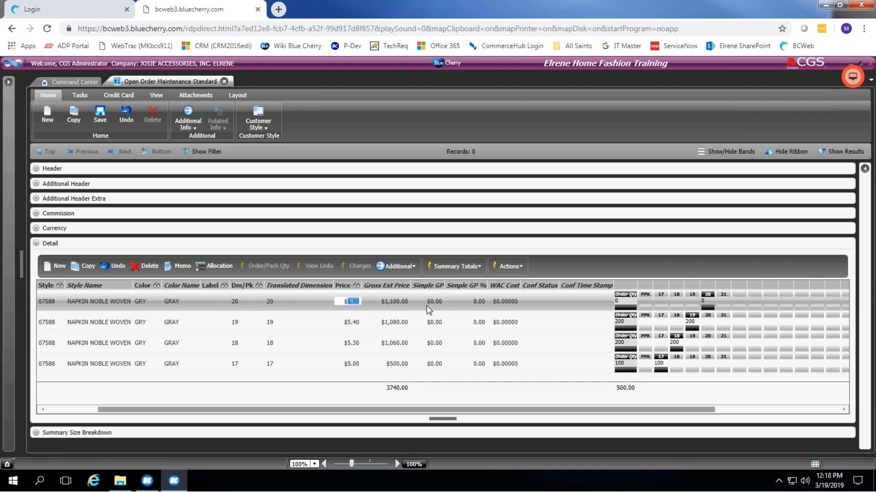
pyautogui.click(707, 302)
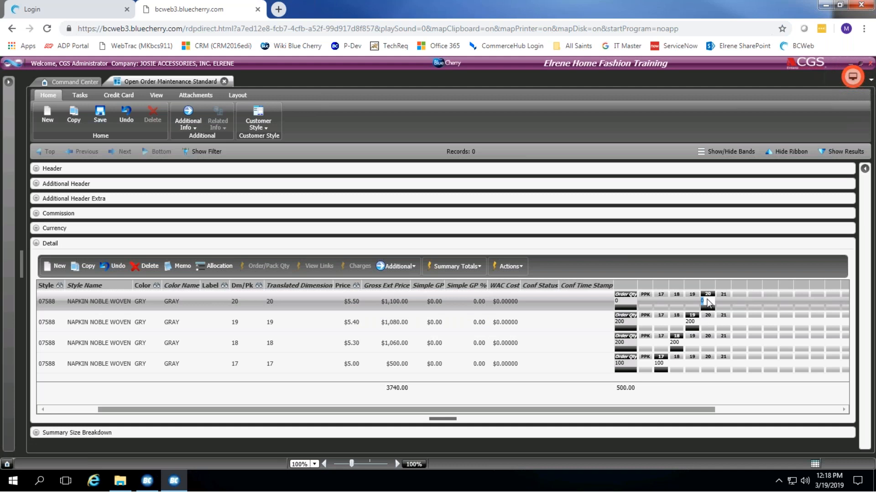
pyautogui.write('200')
# Step: Copy the size 20 detail line, setting the copy's Dm/Pk to 21 and its size 21 quantity to 100
pyautogui.click(86, 267)
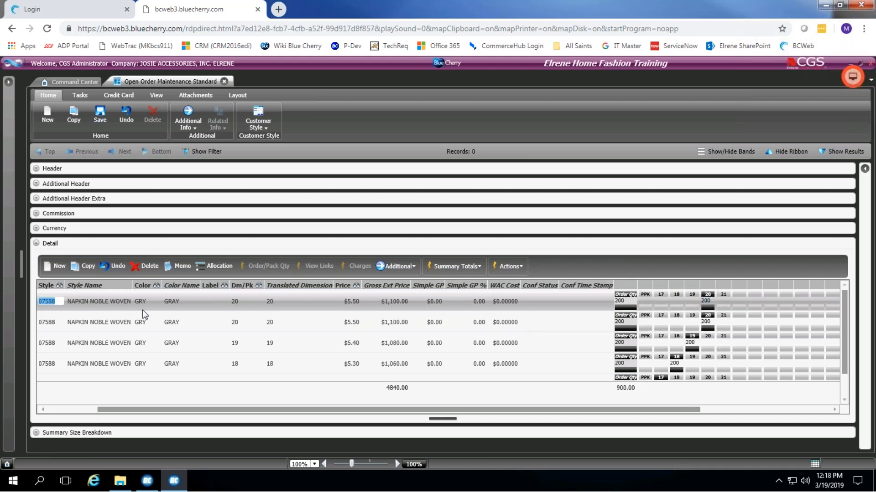
pyautogui.click(246, 305)
pyautogui.write('21')
pyautogui.press('Tab')
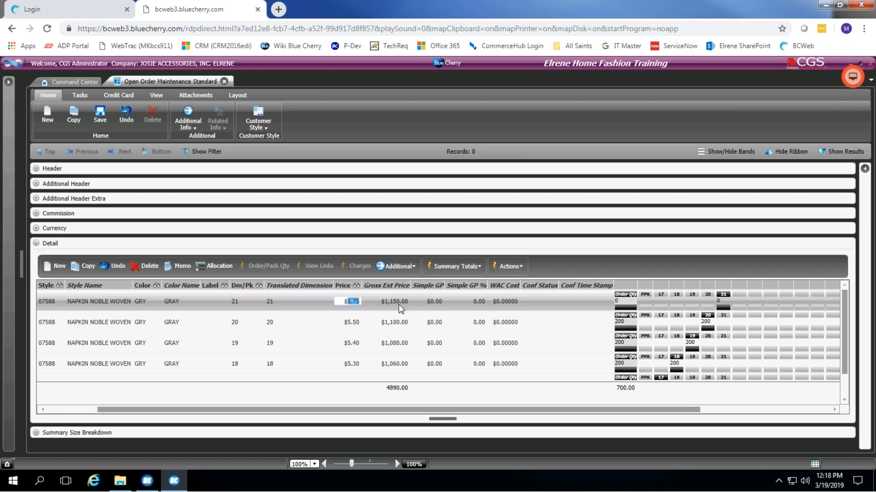
pyautogui.click(721, 302)
pyautogui.write('100')
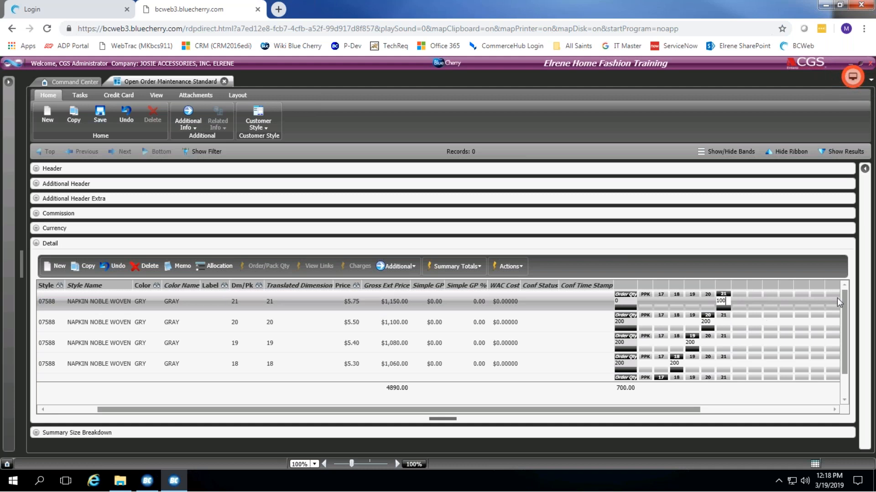
# Step: Review the entered detail lines and the order's open summary totals, and close the totals window
pyautogui.moveTo(844, 295); pyautogui.dragTo(839, 325)
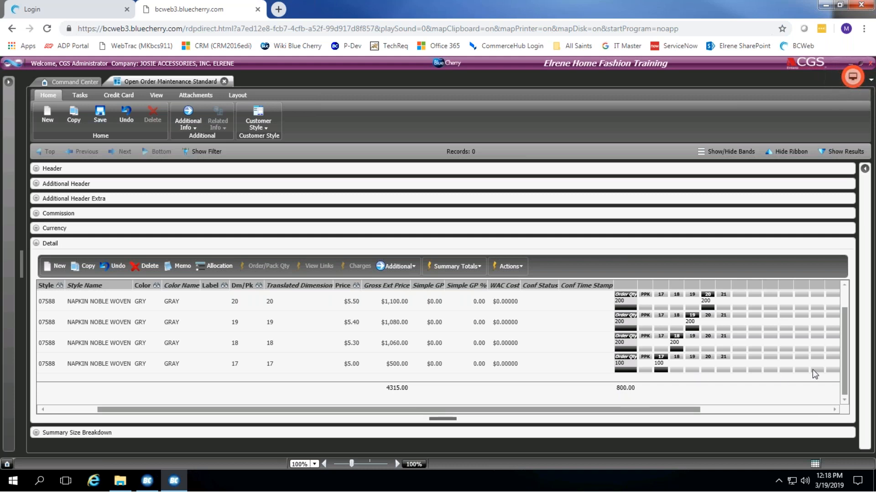
pyautogui.scroll(1, 843, 328)
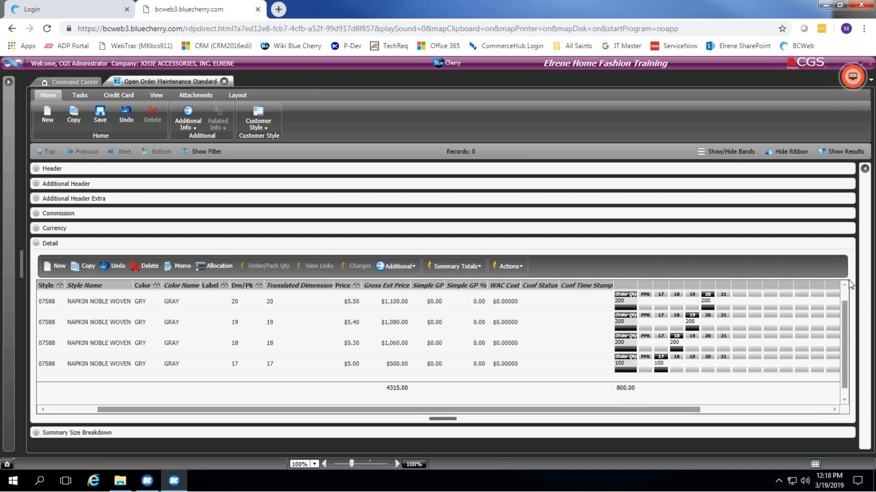
pyautogui.click(474, 269)
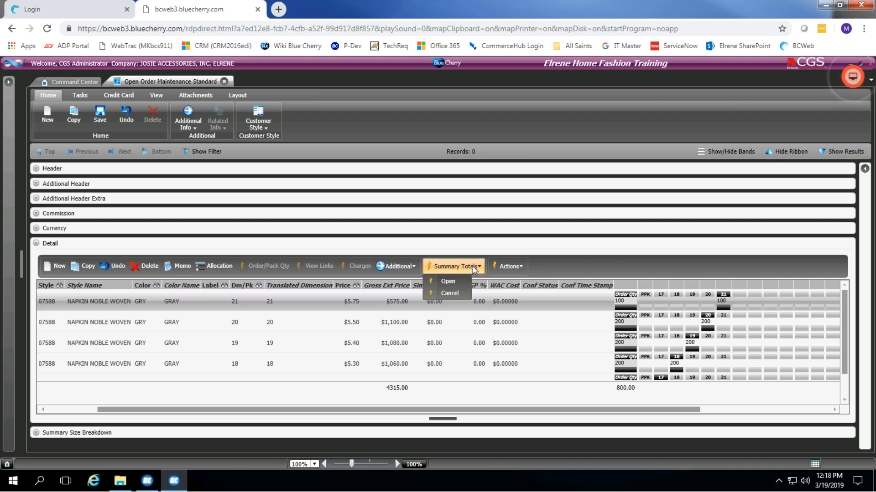
pyautogui.click(447, 280)
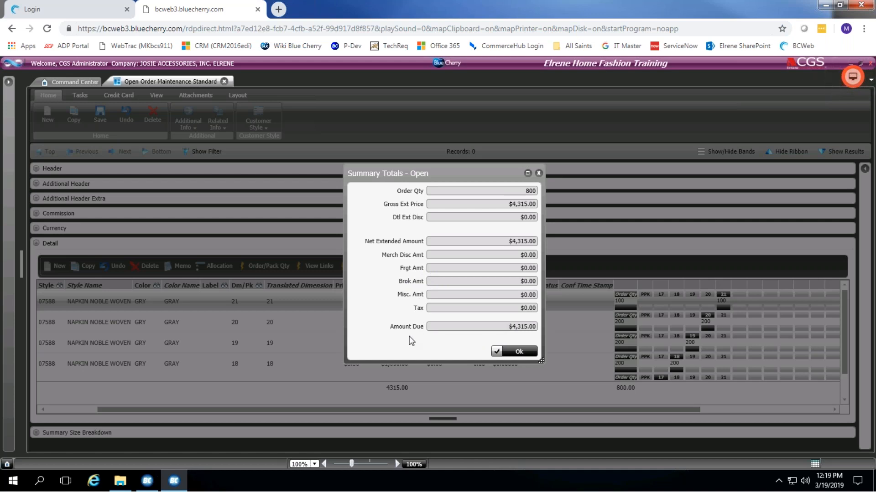
pyautogui.click(511, 352)
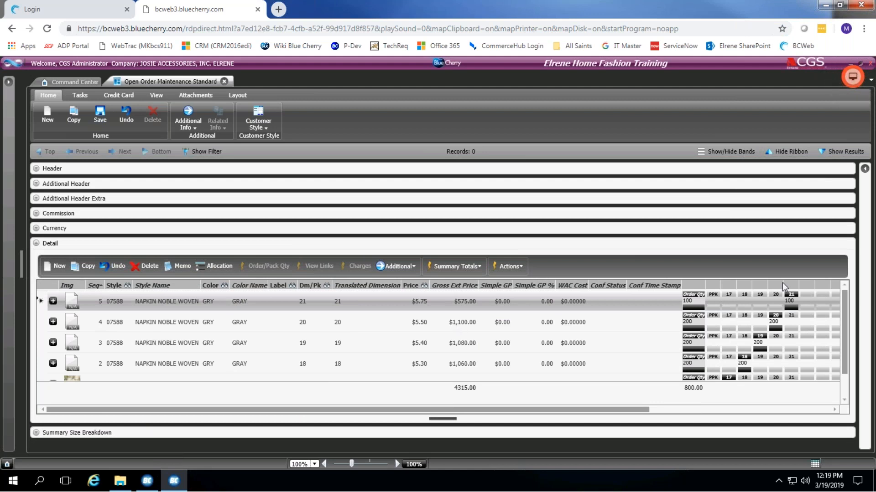
# Step: Expand the size 21 line to view its Additional Detail sections, collapse it and look through all detail lines
pyautogui.moveTo(842, 294)
pyautogui.mouseDown()
pyautogui.moveTo(844, 330)
pyautogui.moveTo(840, 289)
pyautogui.mouseUp()
pyautogui.click(52, 301)
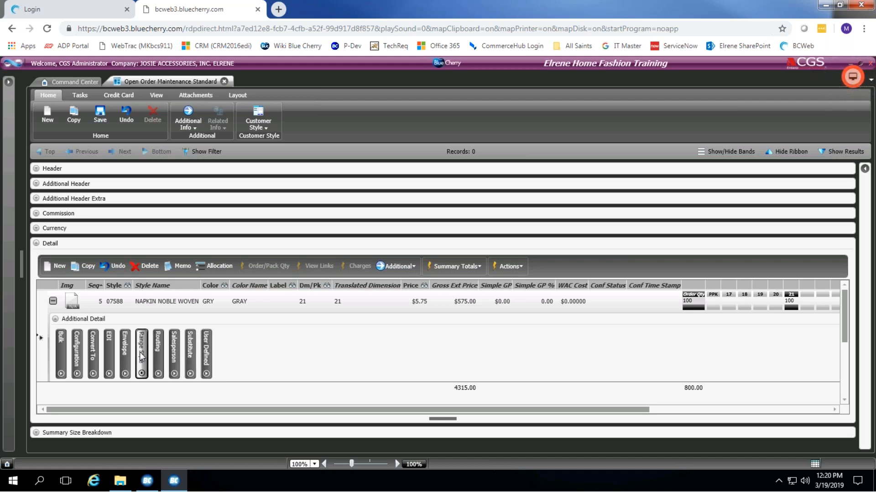
pyautogui.click(53, 301)
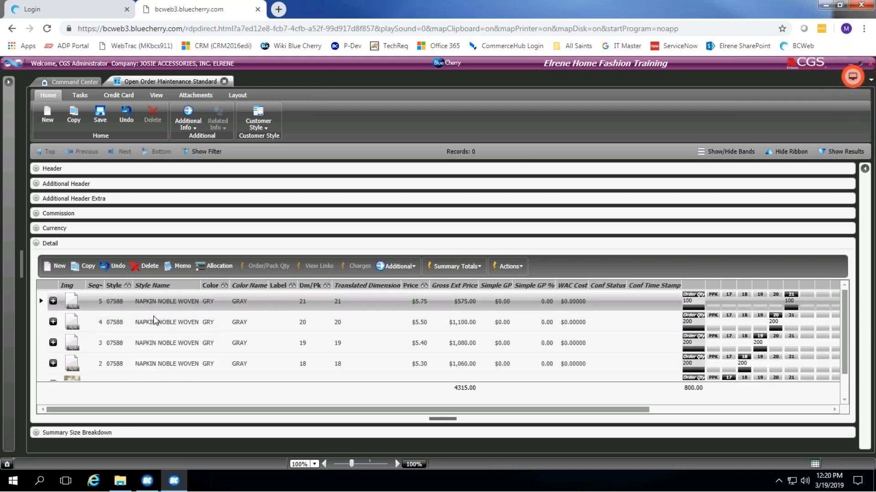
pyautogui.scroll(-1, 841, 328)
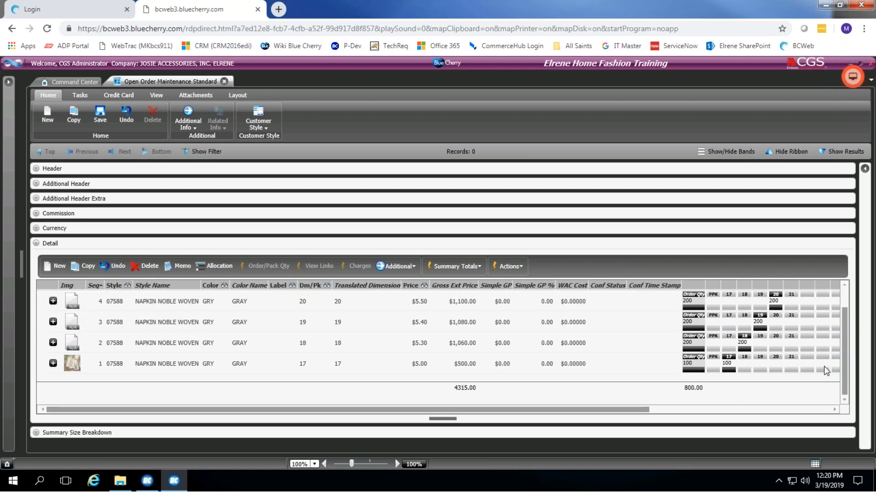
pyautogui.scroll(1, 844, 322)
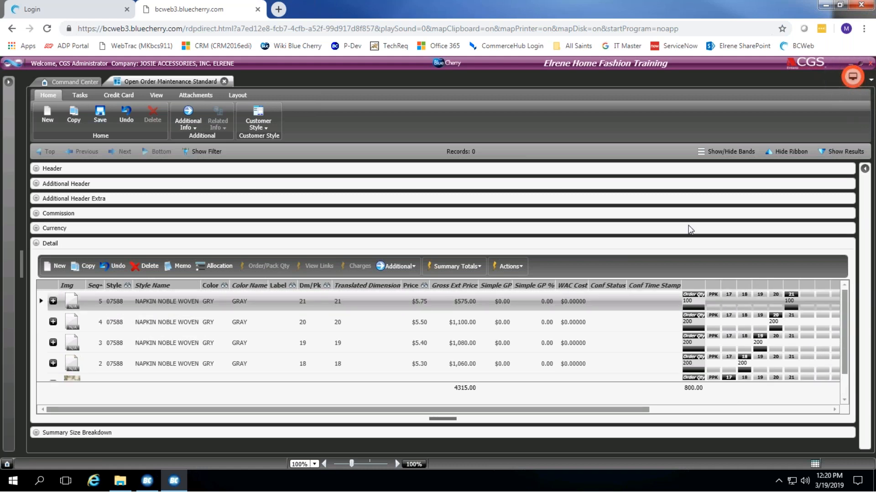
# Step: Expand the Header band and try to save the order
pyautogui.click(36, 168)
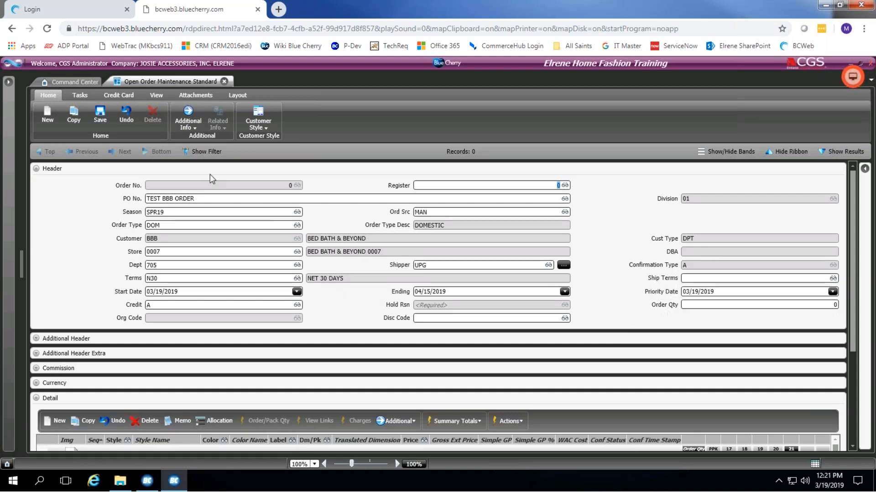
pyautogui.click(98, 112)
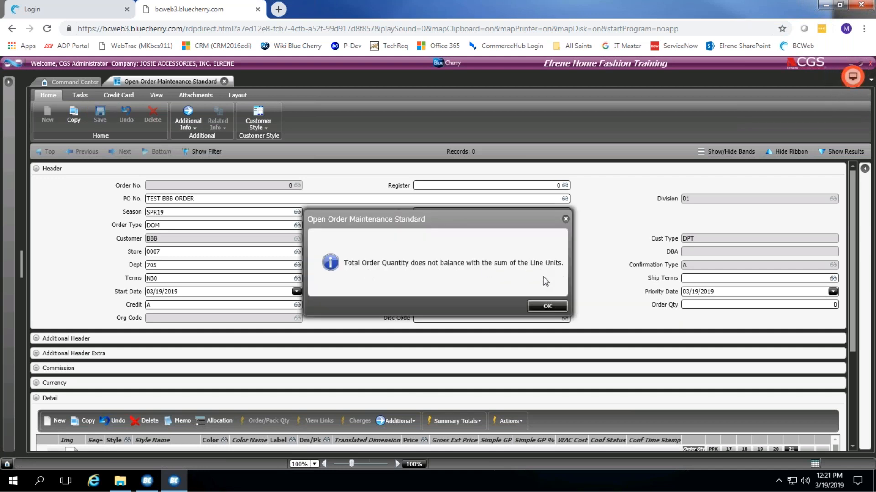
pyautogui.click(552, 306)
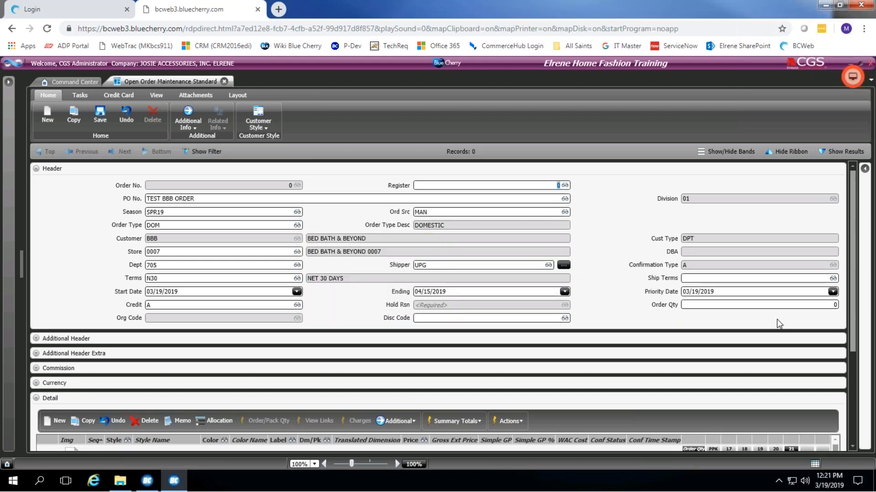
# Step: Set the header's Order Qty to 800 and save the order
pyautogui.click(810, 307)
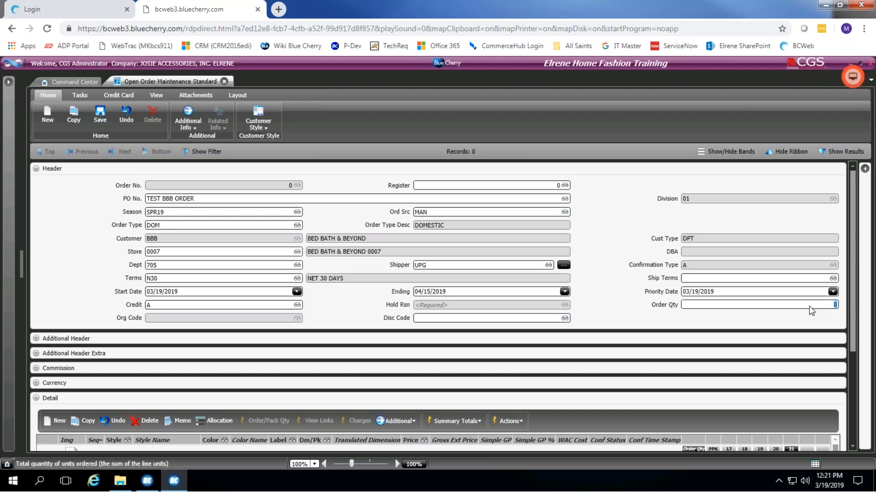
pyautogui.write('00')
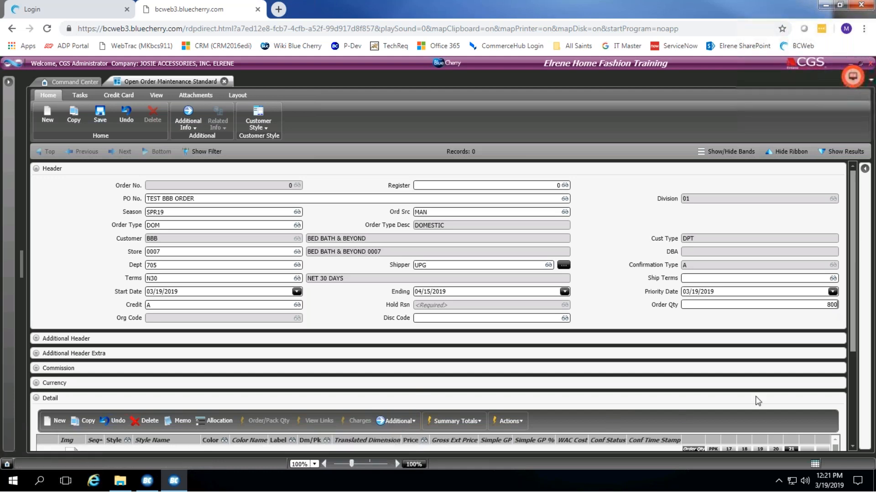
pyautogui.click(100, 114)
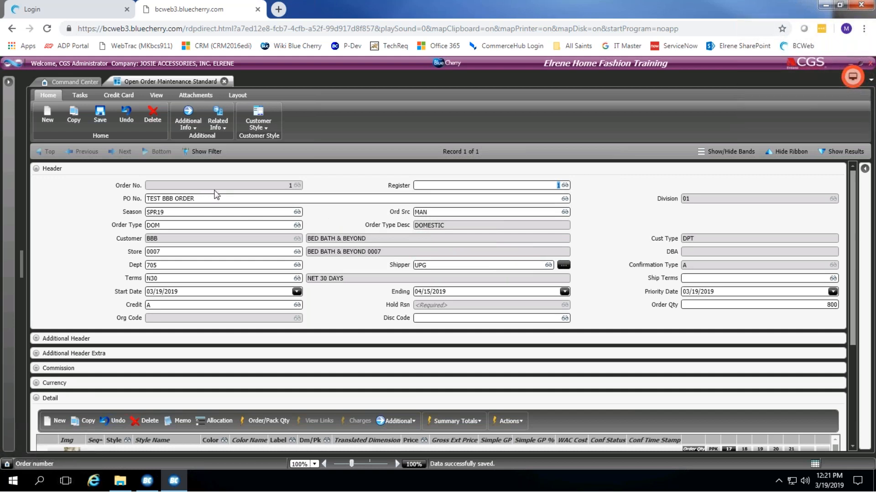
# Step: Check the saved order's Order No. and Register fields in the header and view its detail lines
pyautogui.click(278, 186)
pyautogui.click(536, 188)
pyautogui.scroll(-5, 859, 251)
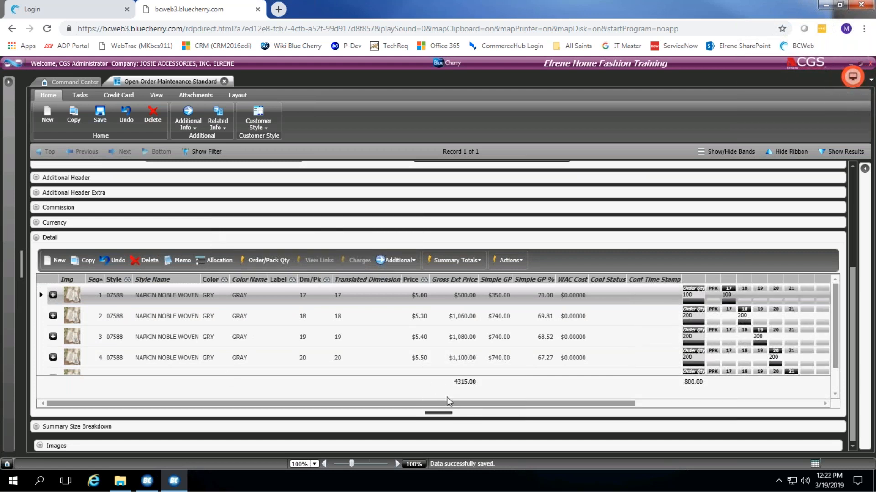
# Step: Hide the Additional Header, Additional Header Extra, Commission, Currency and Summary Size Breakdown bands, keeping Header and Detail visible
pyautogui.click(726, 153)
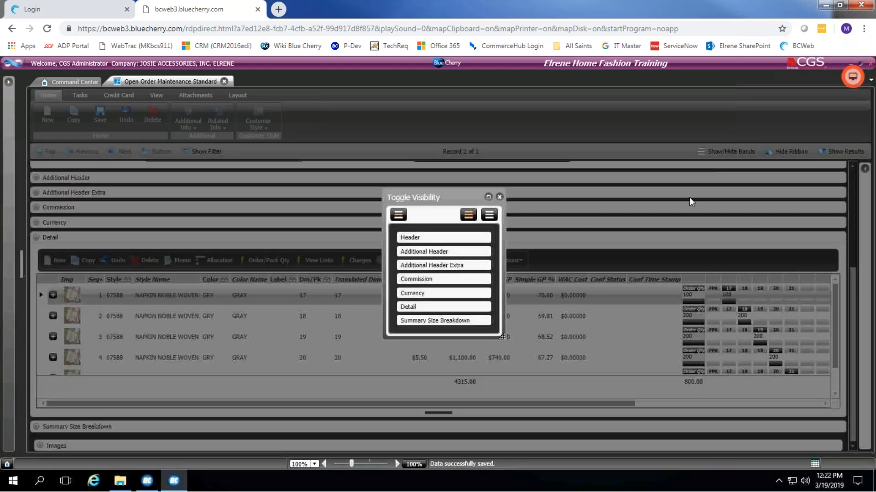
pyautogui.click(439, 251)
pyautogui.click(438, 265)
pyautogui.click(431, 279)
pyautogui.click(431, 294)
pyautogui.click(432, 306)
pyautogui.click(432, 307)
pyautogui.click(434, 320)
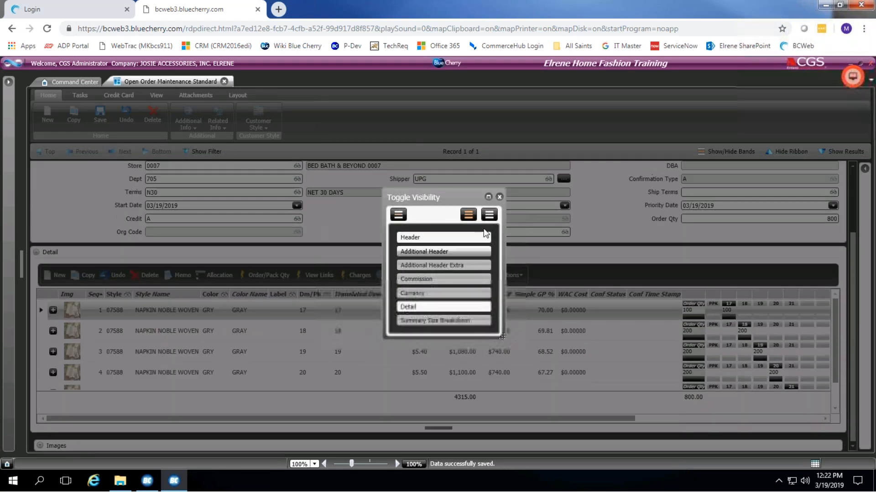
pyautogui.click(500, 197)
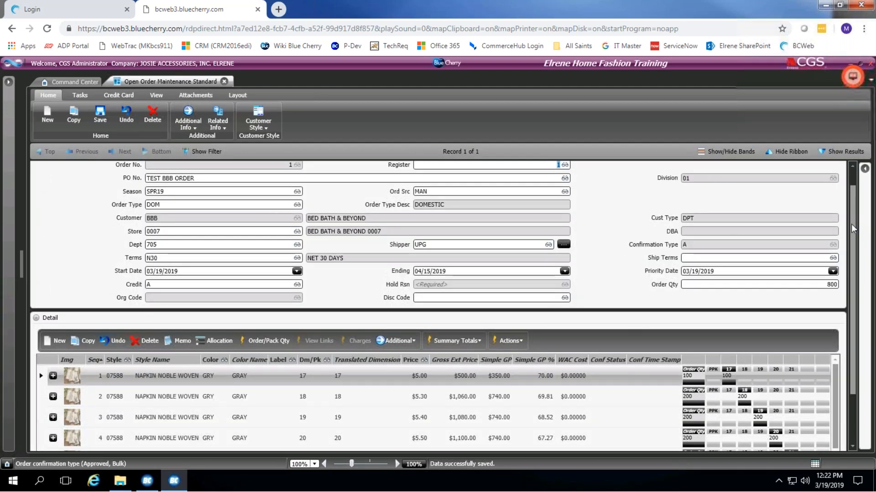
# Step: Collapse the Header band and enlarge the Detail grid to show all five lines
pyautogui.click(851, 168)
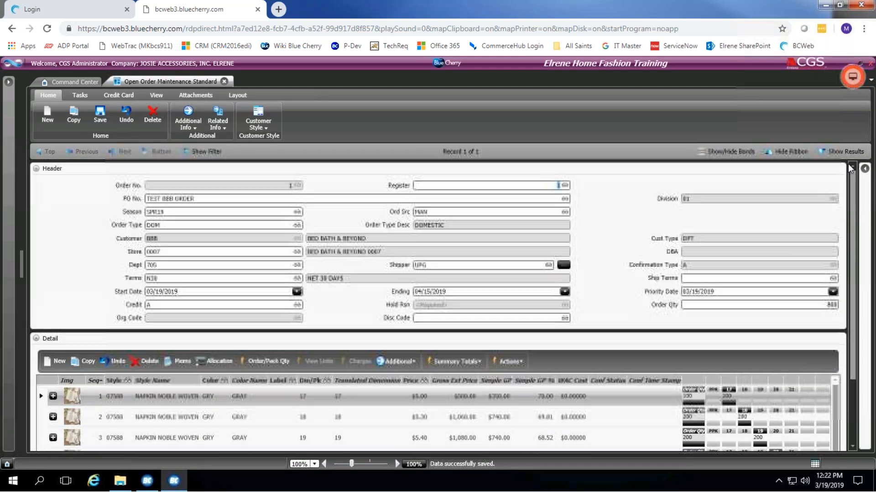
pyautogui.click(37, 169)
pyautogui.moveTo(445, 359); pyautogui.dragTo(450, 426)
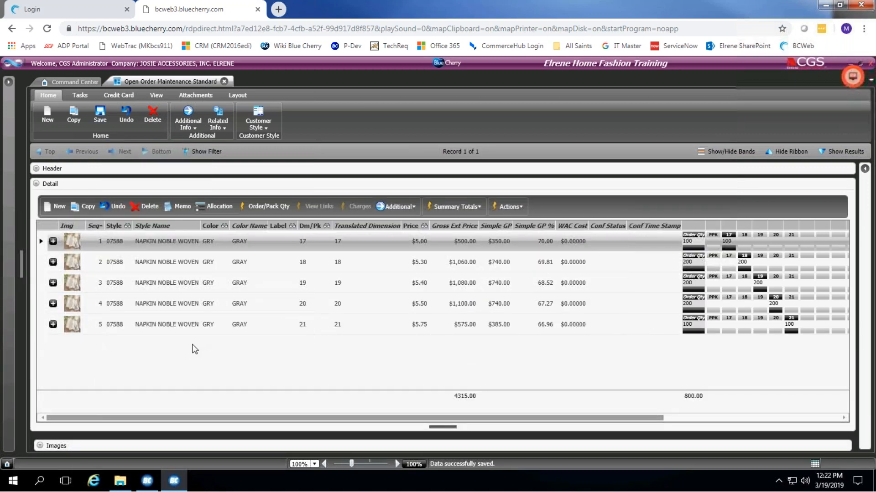
# Step: Review the Price of each napkin size across the five detail lines
pyautogui.click(412, 268)
pyautogui.click(419, 291)
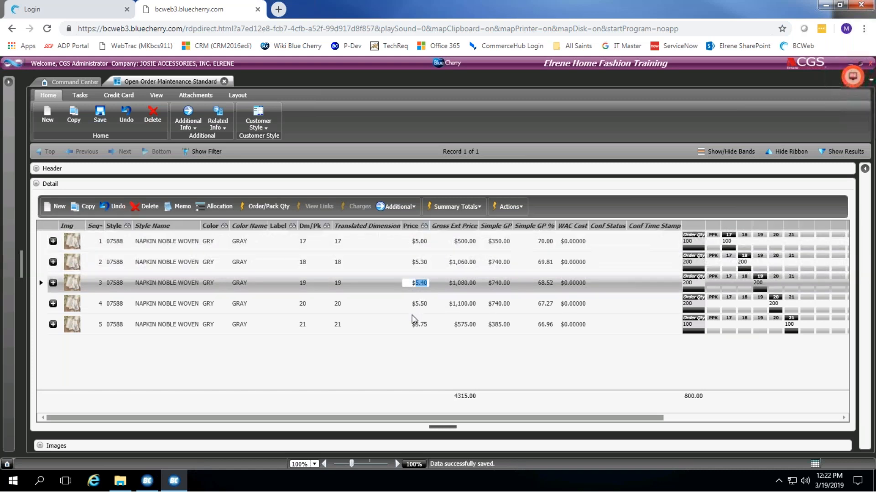
pyautogui.click(417, 310)
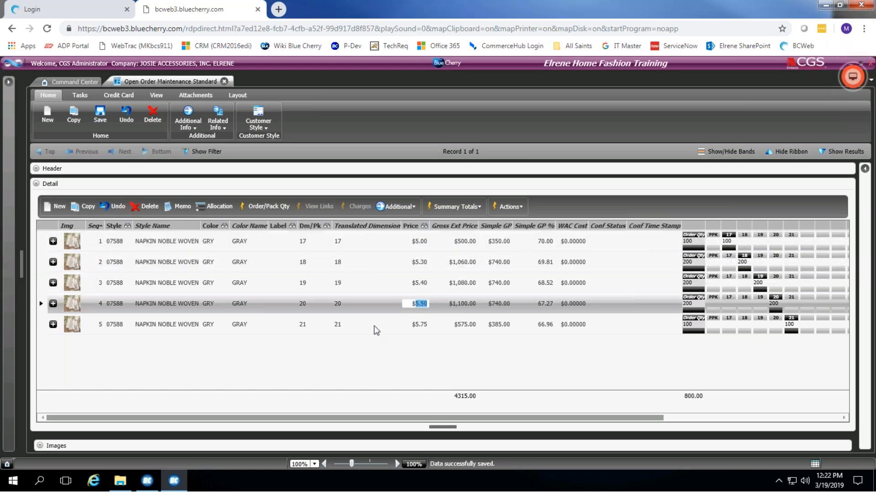
pyautogui.click(417, 328)
pyautogui.click(415, 305)
pyautogui.click(416, 283)
pyautogui.click(417, 263)
pyautogui.click(419, 242)
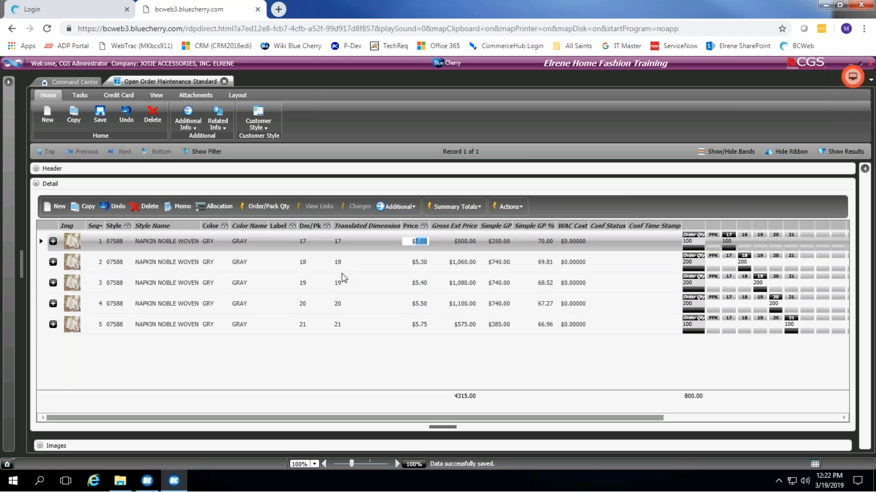
# Step: Examine the Simple GP and Simple GP % of the first line and the Simple GP of the remaining lines
pyautogui.click(492, 242)
pyautogui.click(537, 241)
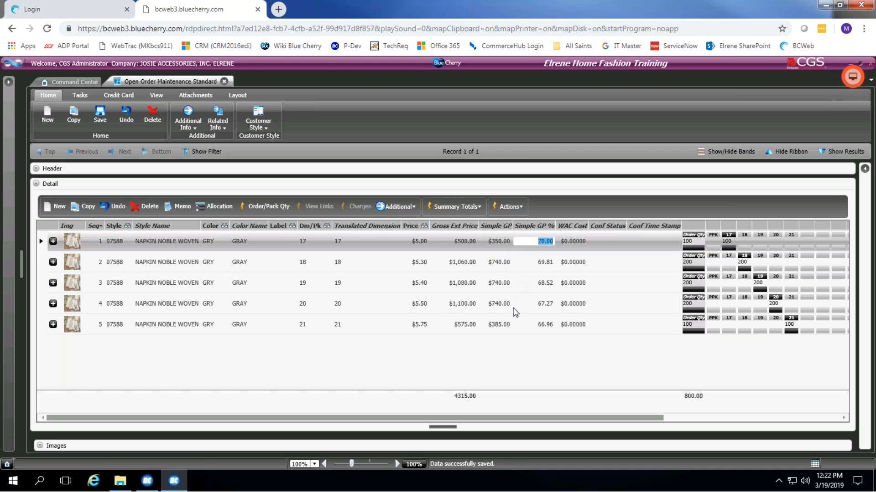
pyautogui.click(497, 244)
pyautogui.click(501, 267)
pyautogui.click(500, 288)
pyautogui.click(499, 303)
pyautogui.click(495, 323)
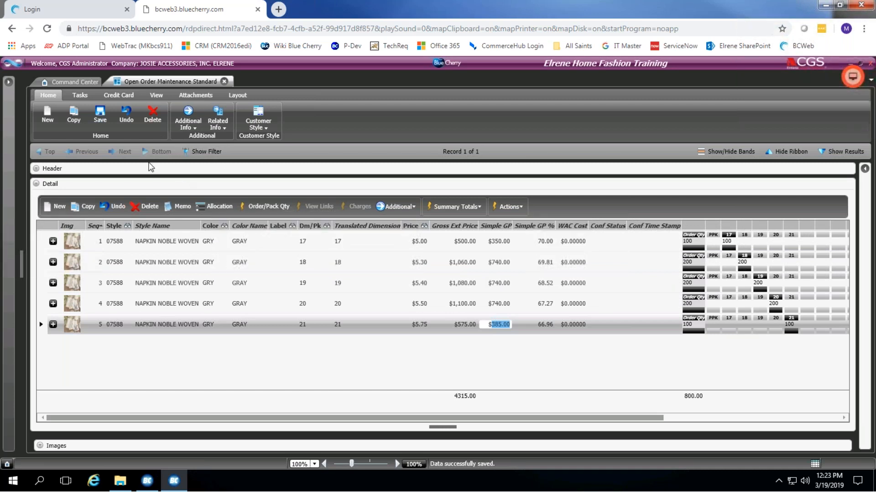
# Step: Open the order's Address Resolution and examine the Ship To, Mark For and Bill To addresses
pyautogui.click(158, 91)
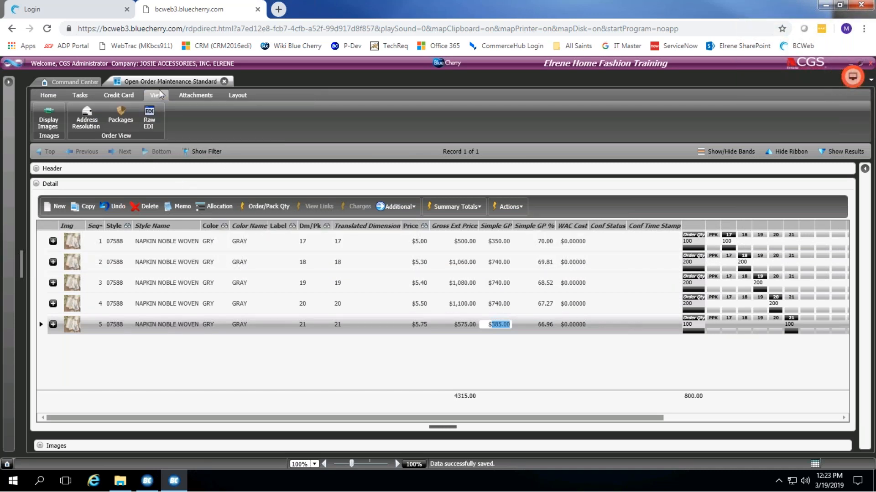
pyautogui.click(87, 121)
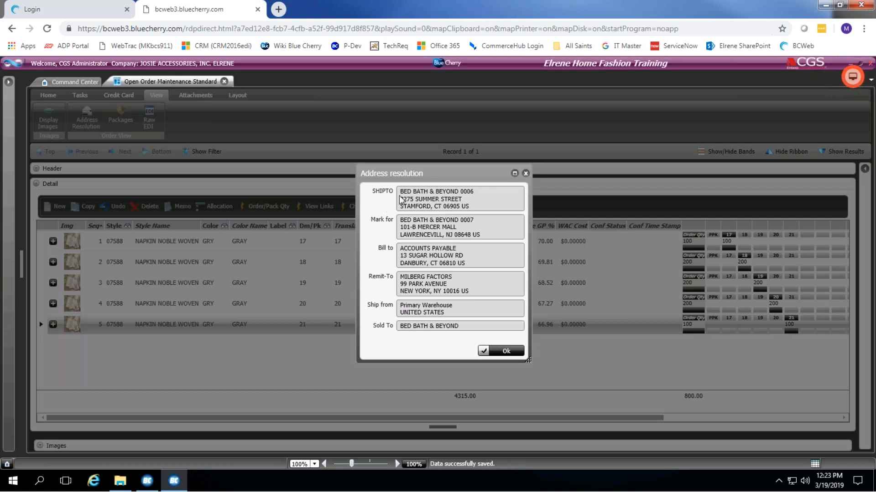
pyautogui.moveTo(402, 192); pyautogui.dragTo(462, 188)
pyautogui.click(476, 191)
pyautogui.click(466, 221)
pyautogui.moveTo(399, 250)
pyautogui.mouseDown()
pyautogui.moveTo(473, 259)
pyautogui.moveTo(402, 245)
pyautogui.mouseUp()
pyautogui.click(473, 263)
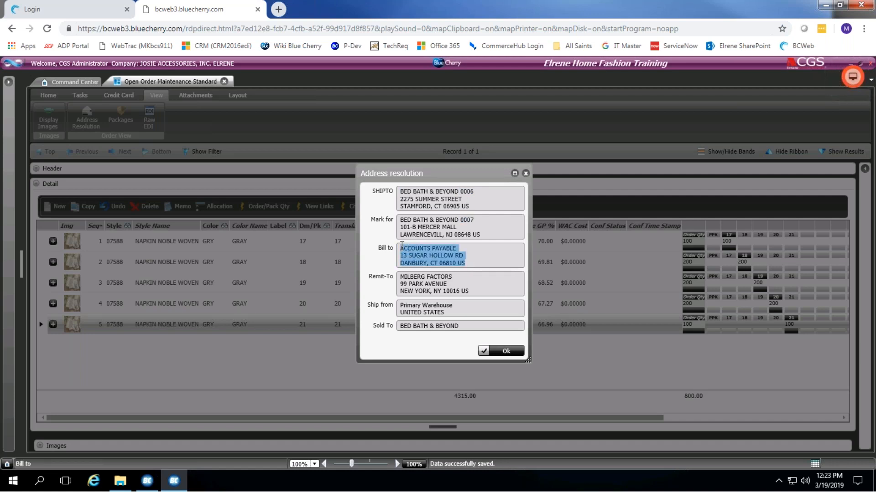
pyautogui.click(401, 249)
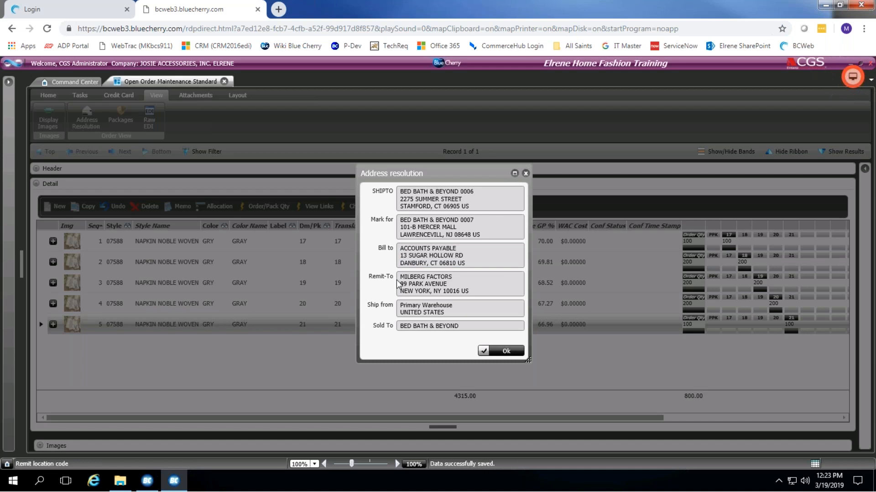
# Step: Examine the Remit-To, Ship From and Sold To entries and close the Address Resolution window
pyautogui.moveTo(400, 276)
pyautogui.mouseDown()
pyautogui.moveTo(469, 291)
pyautogui.moveTo(400, 279)
pyautogui.mouseUp()
pyautogui.click(468, 287)
pyautogui.click(400, 279)
pyautogui.moveTo(400, 304)
pyautogui.mouseDown()
pyautogui.moveTo(444, 313)
pyautogui.moveTo(404, 302)
pyautogui.mouseUp()
pyautogui.click(454, 315)
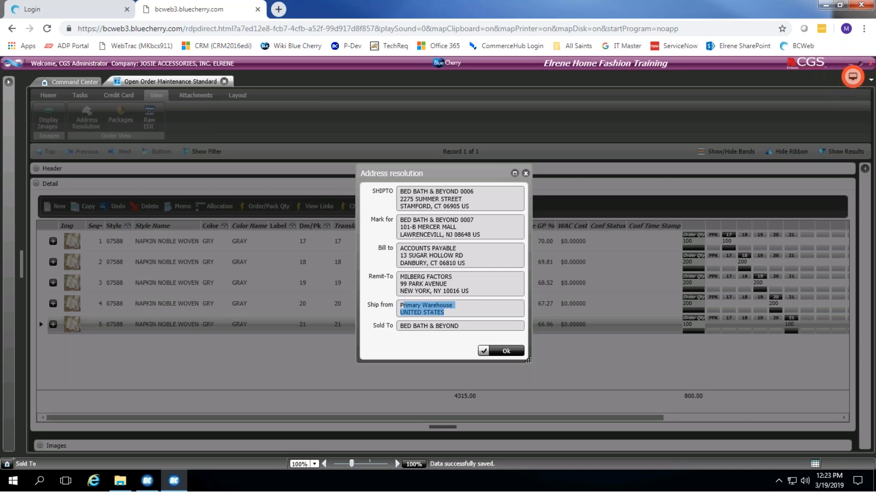
pyautogui.moveTo(398, 327); pyautogui.dragTo(448, 332)
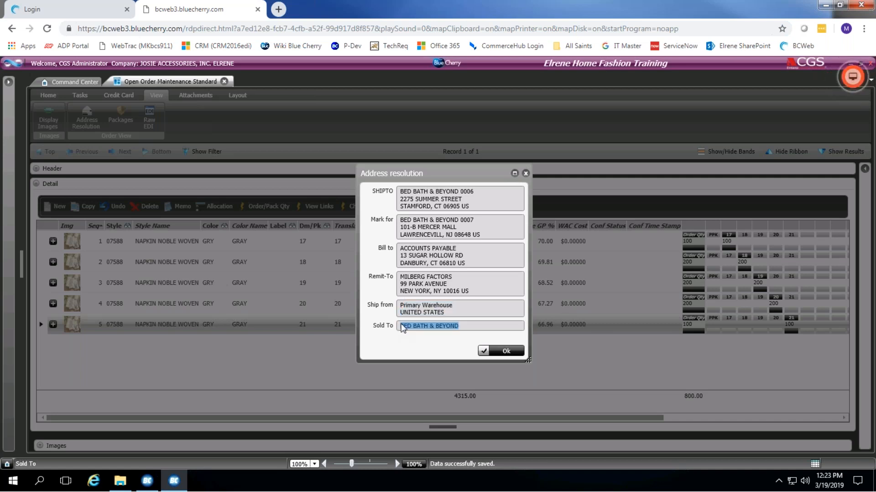
pyautogui.click(446, 328)
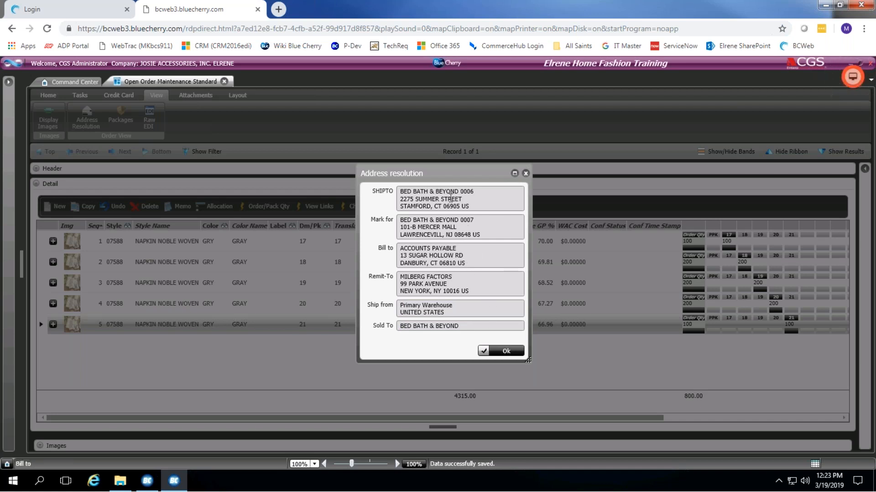
pyautogui.click(500, 352)
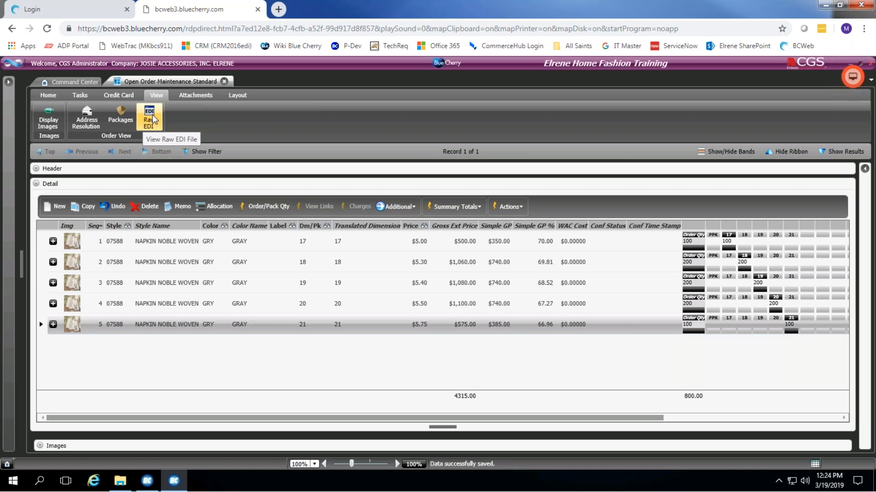
# Step: Try to view the order's raw EDI file, and display the style images and close their viewer
pyautogui.click(151, 113)
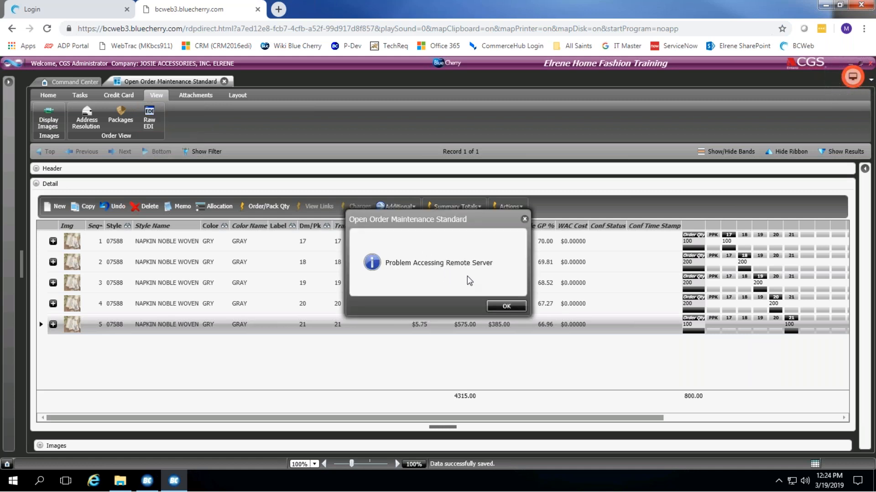
pyautogui.click(498, 306)
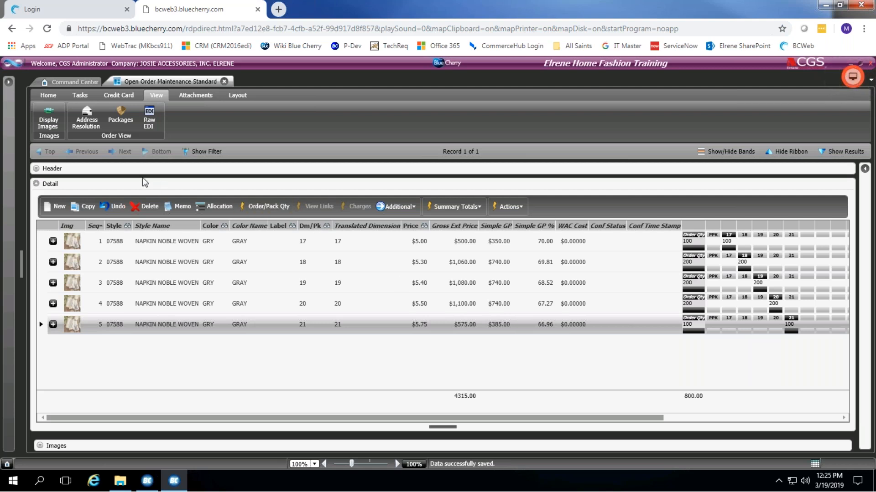
pyautogui.click(50, 120)
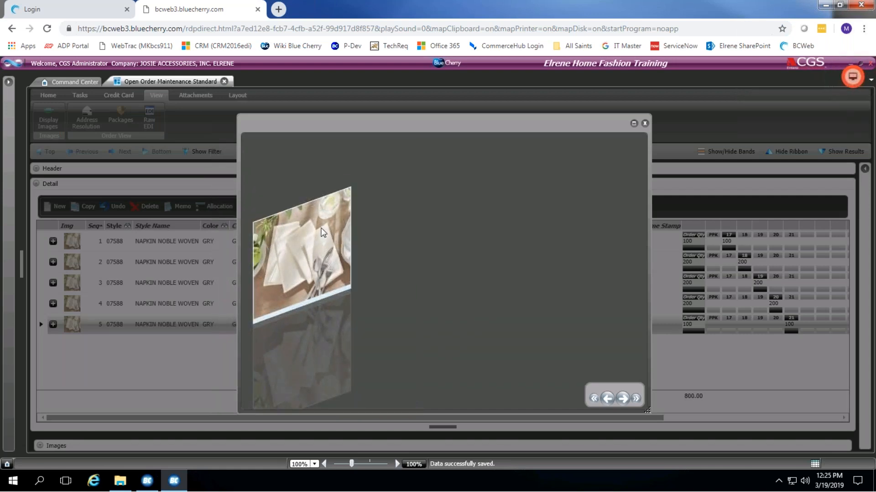
pyautogui.click(645, 124)
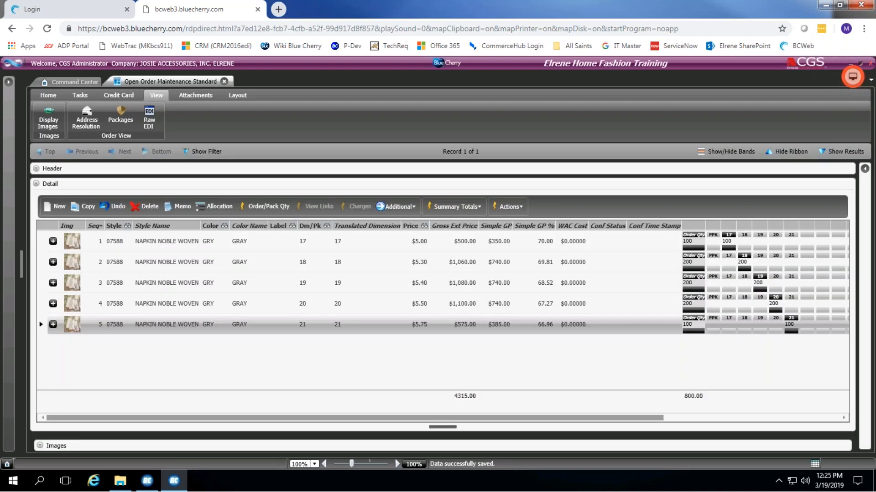
# Step: Check the order for packages and look at the available Credit Card functions
pyautogui.click(121, 119)
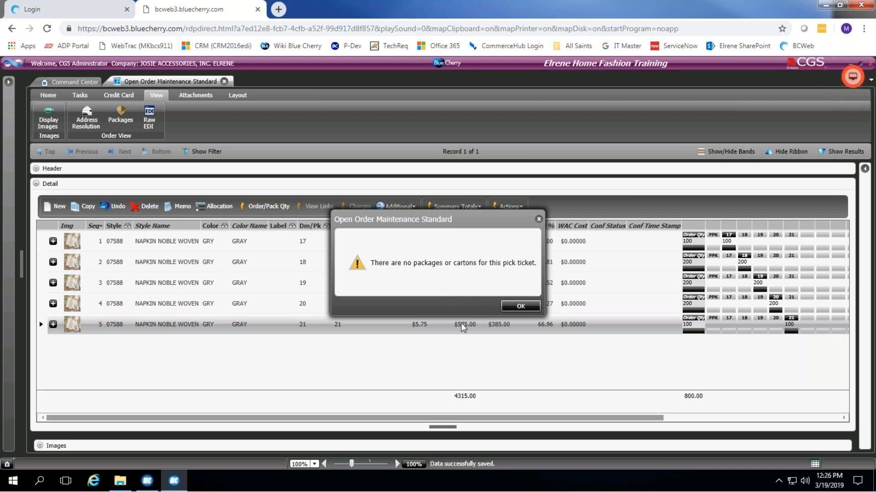
pyautogui.click(505, 306)
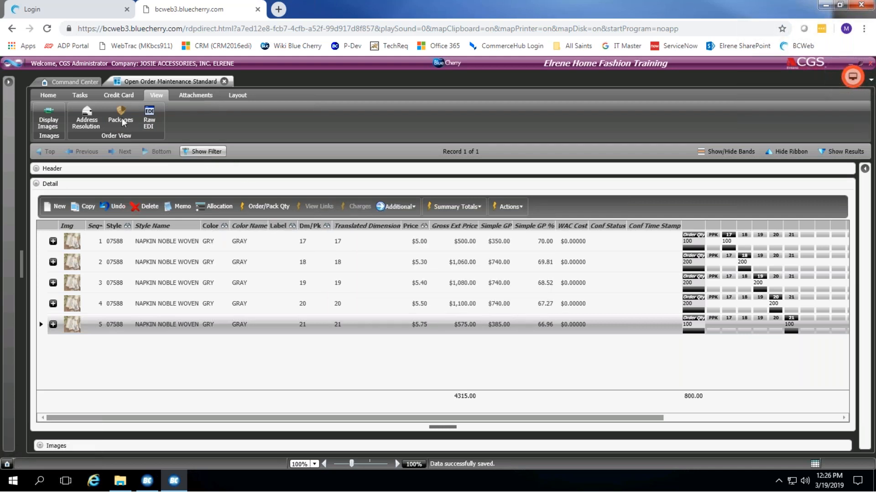
pyautogui.click(110, 96)
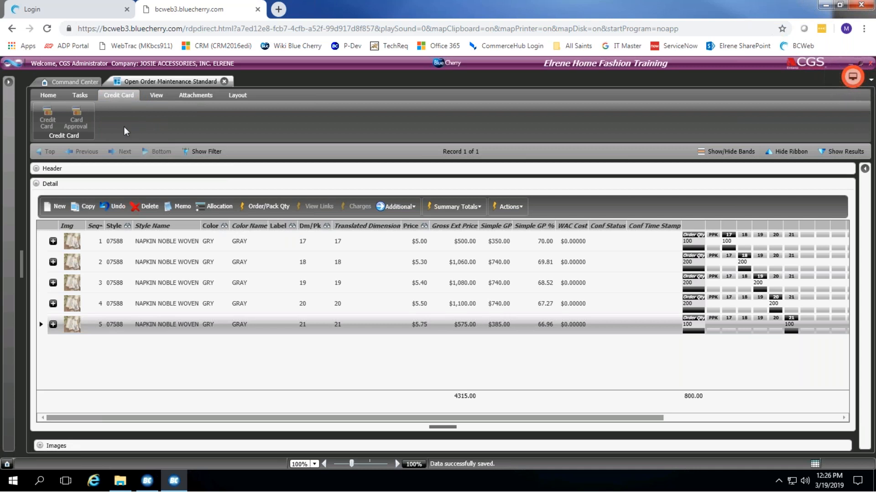
# Step: Open the Mass Update task and examine the header fields that can be updated, from Allowance 1 to Weight
pyautogui.click(86, 94)
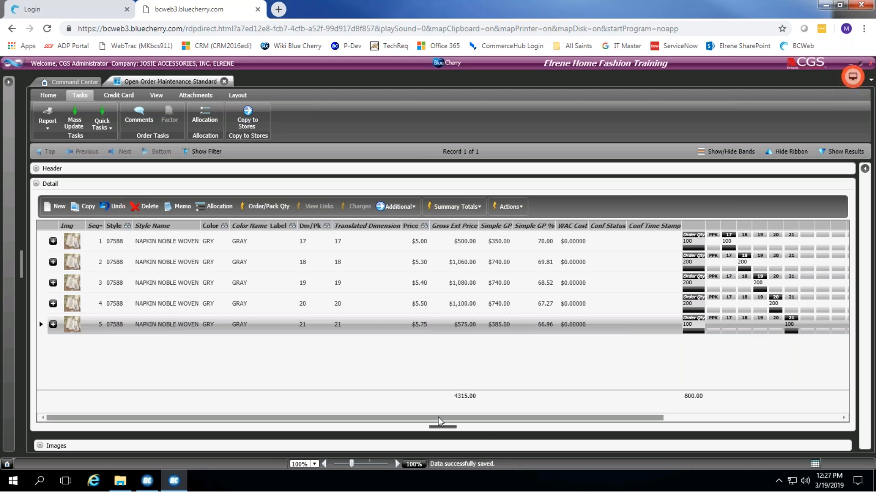
pyautogui.click(75, 121)
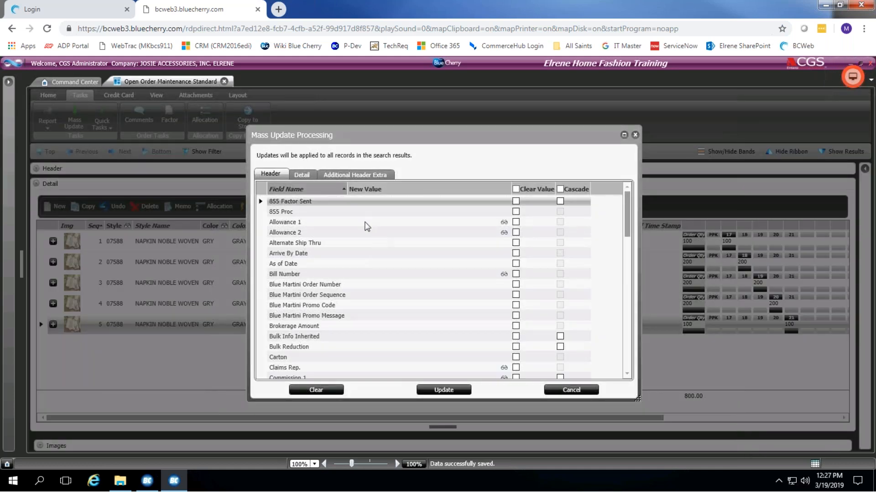
pyautogui.click(292, 222)
pyautogui.scroll(-10, 332, 315)
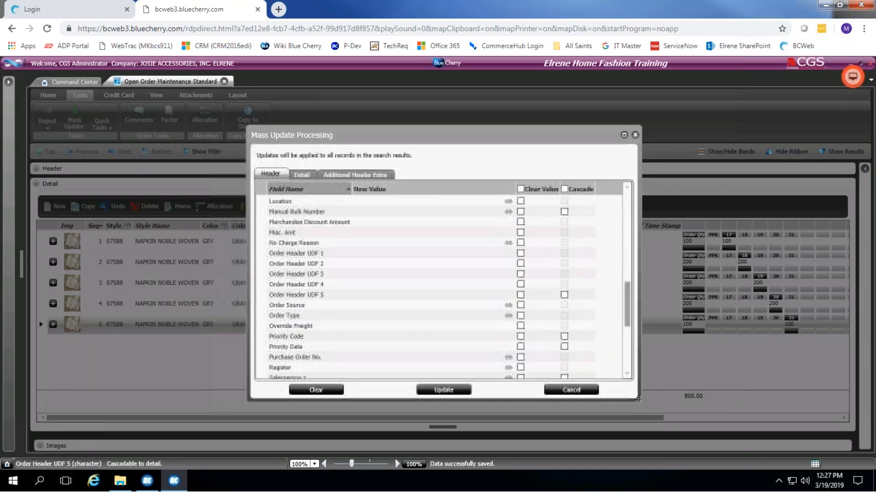
pyautogui.click(319, 337)
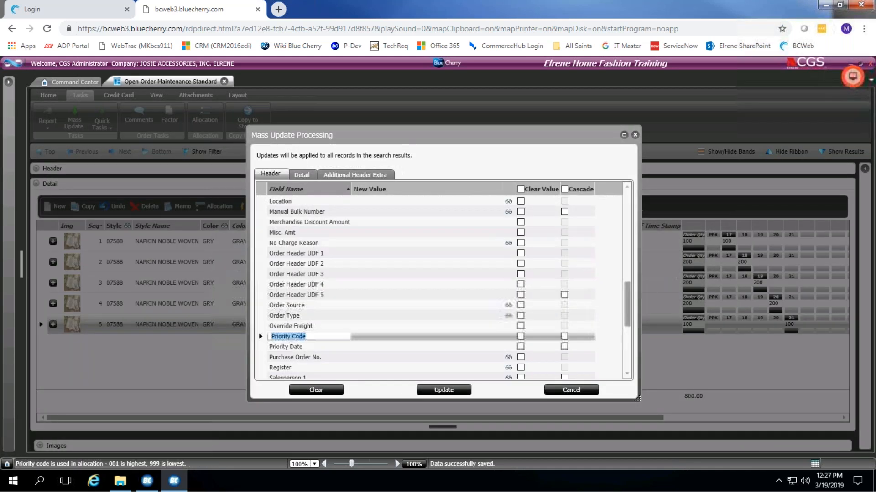
pyautogui.scroll(-1, 402, 302)
pyautogui.scroll(-2, 402, 303)
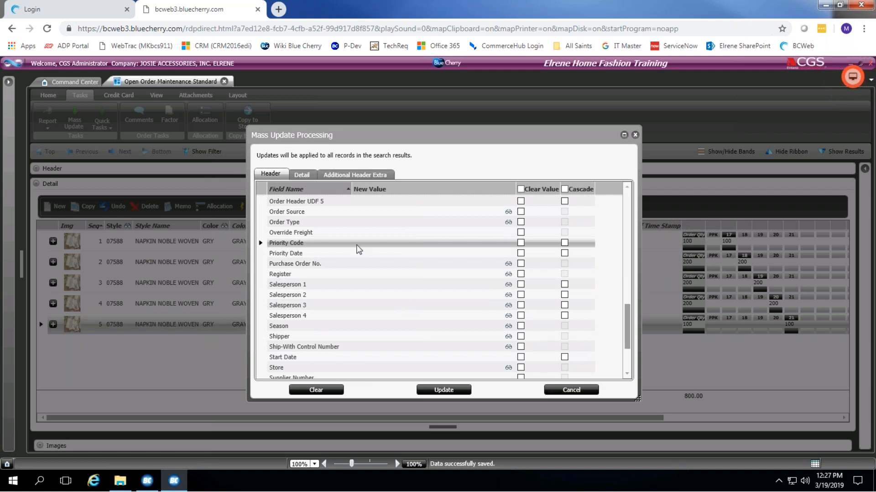
pyautogui.click(370, 274)
pyautogui.scroll(-3, 415, 314)
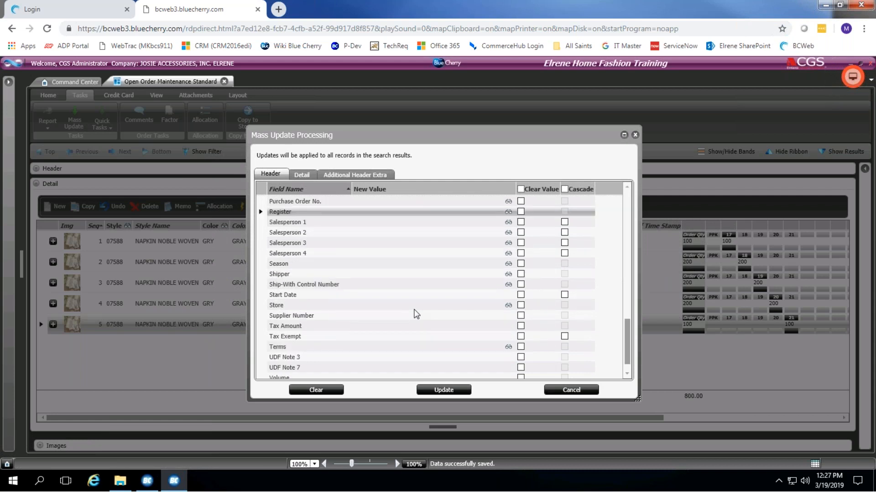
pyautogui.click(319, 208)
pyautogui.click(294, 252)
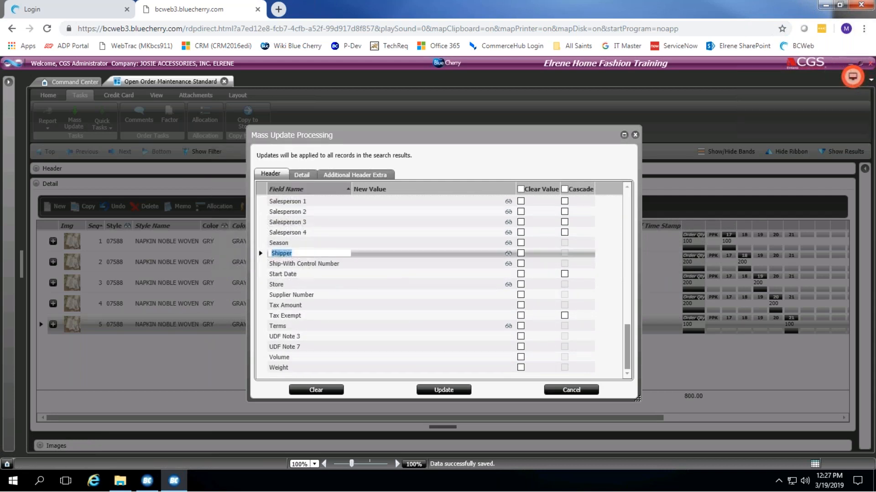
pyautogui.click(322, 285)
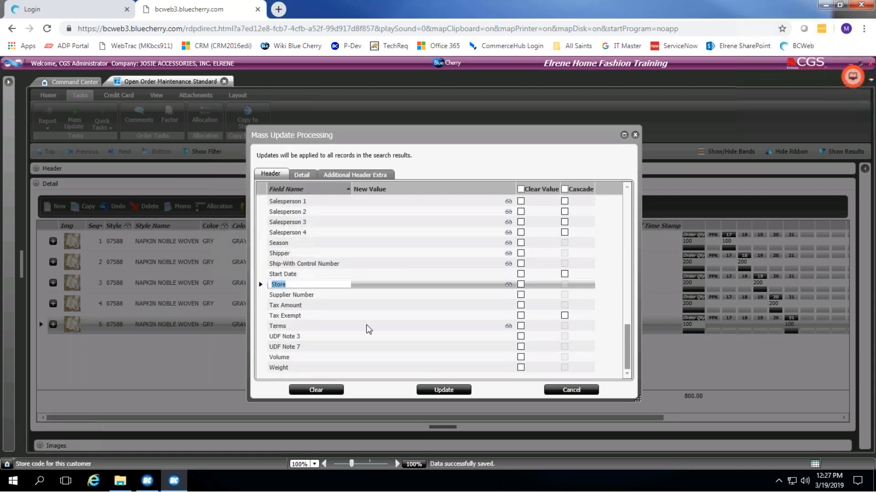
pyautogui.scroll(15, 407, 297)
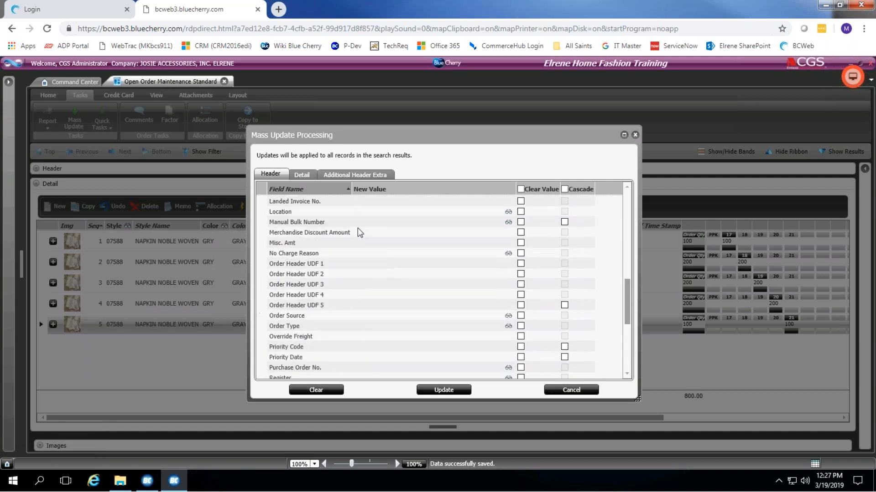
# Step: Examine the Detail and Additional Header Extra fields in Mass Update Processing, and cancel it without updating
pyautogui.click(301, 175)
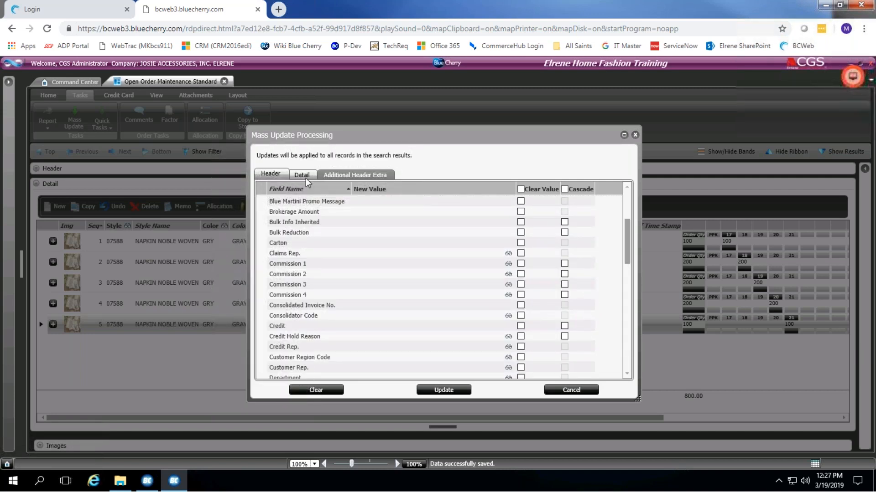
pyautogui.scroll(-15, 354, 277)
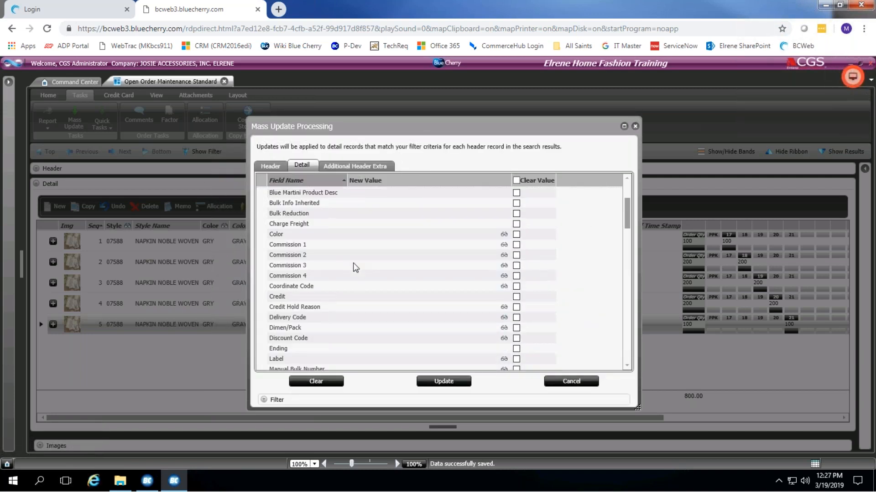
pyautogui.scroll(-15, 358, 278)
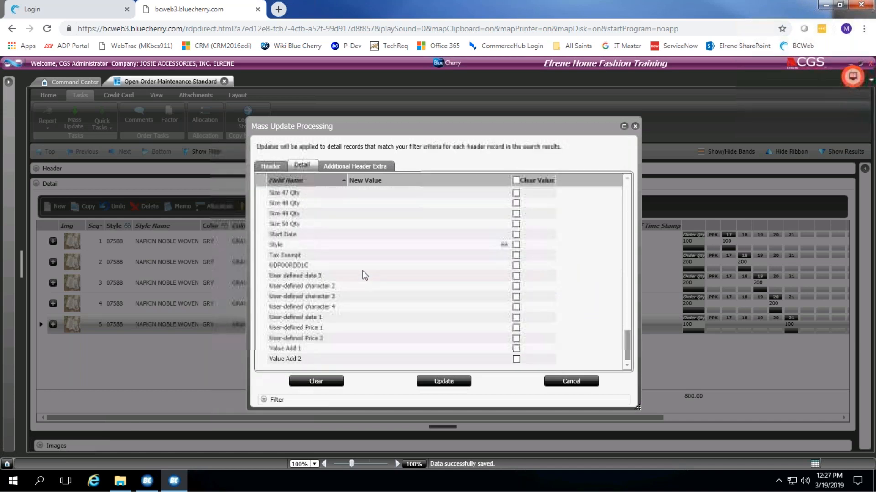
pyautogui.click(359, 170)
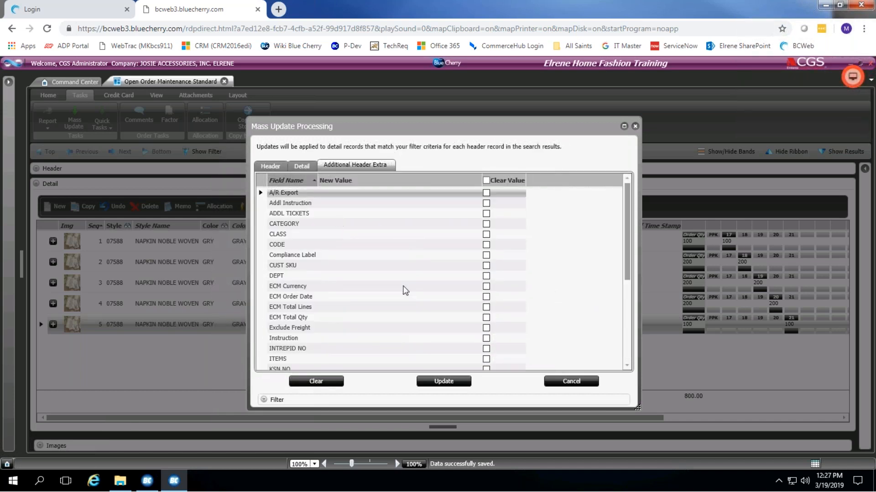
pyautogui.scroll(-5, 403, 288)
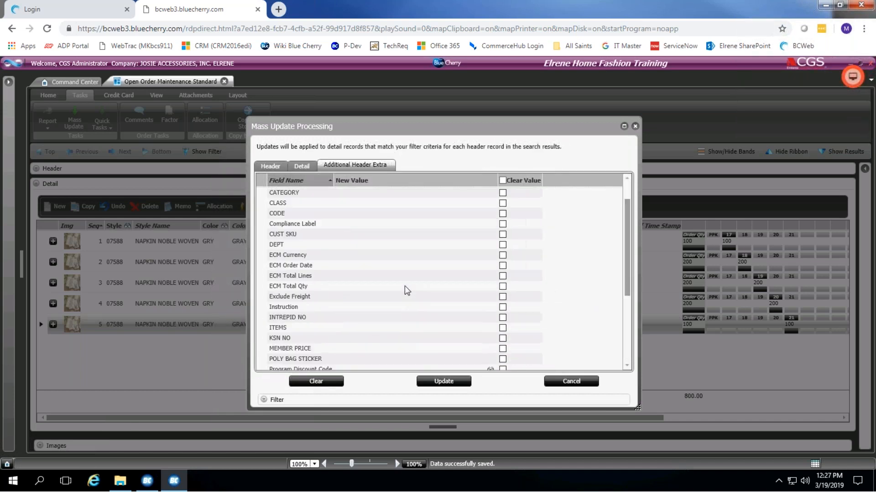
pyautogui.click(571, 383)
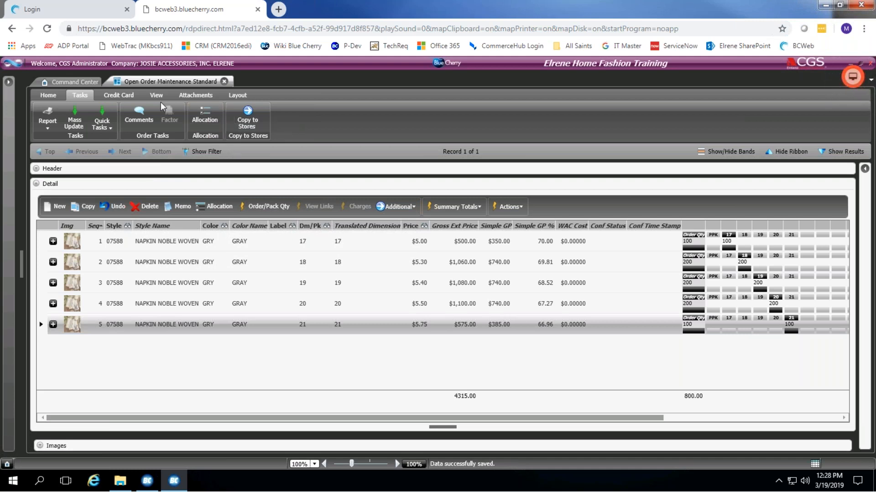
# Step: Check the order's attachment functions, reapply the blank order filter and reopen the TEST BBB ORDER record from the results
pyautogui.click(199, 95)
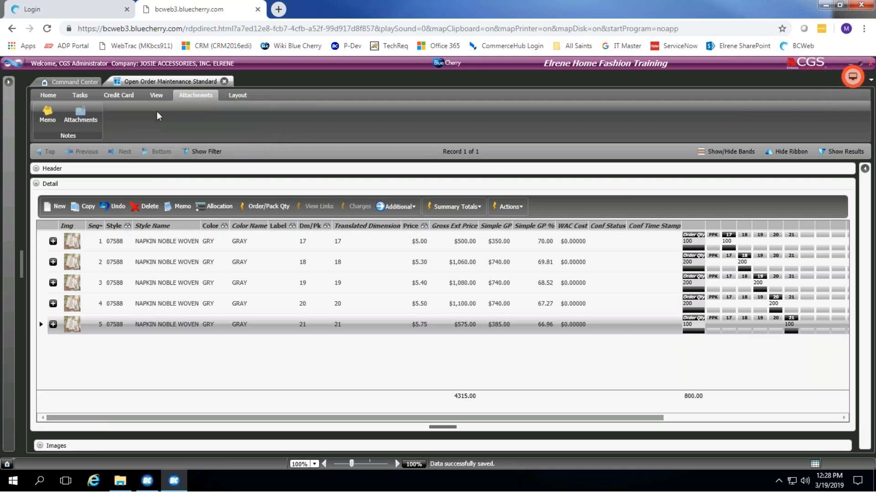
pyautogui.click(50, 94)
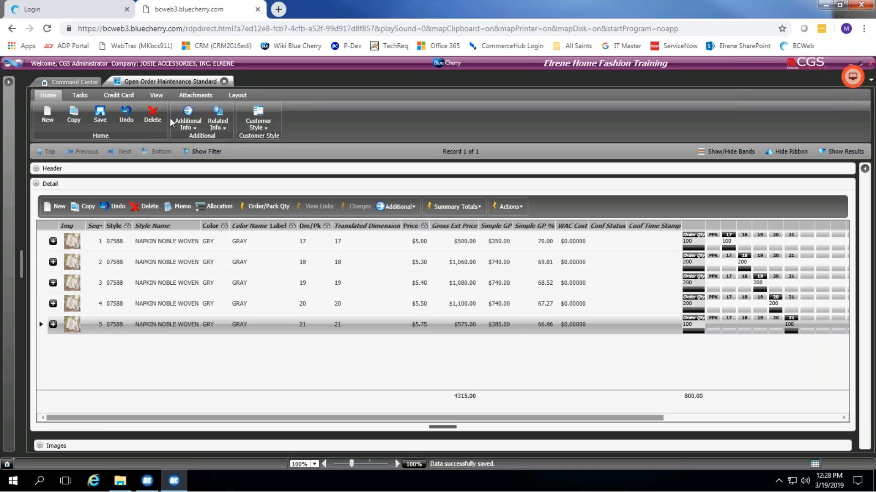
pyautogui.click(206, 153)
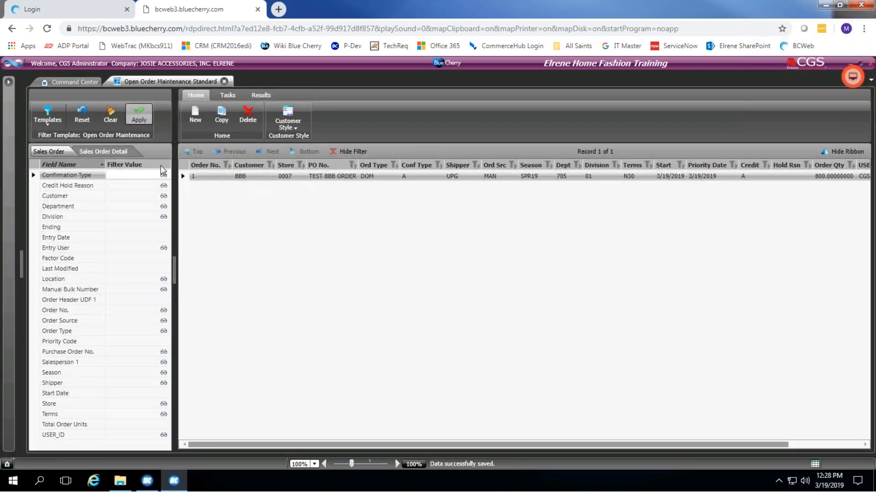
pyautogui.click(139, 115)
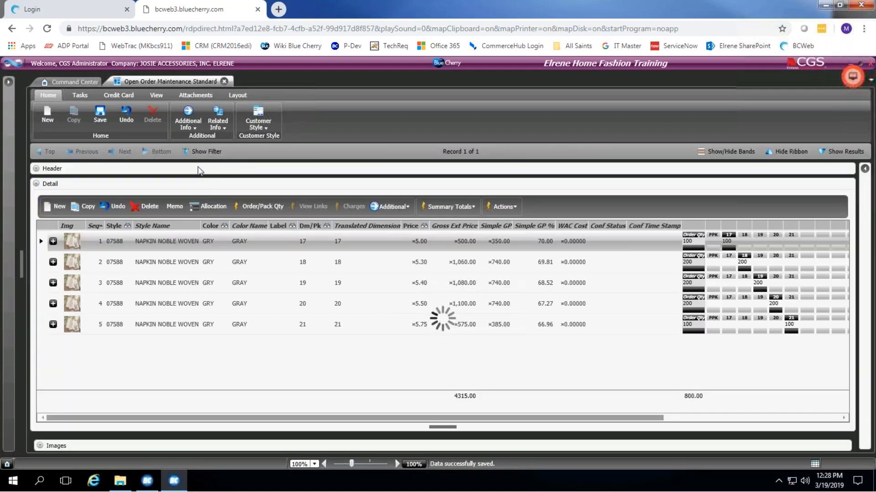
pyautogui.click(201, 156)
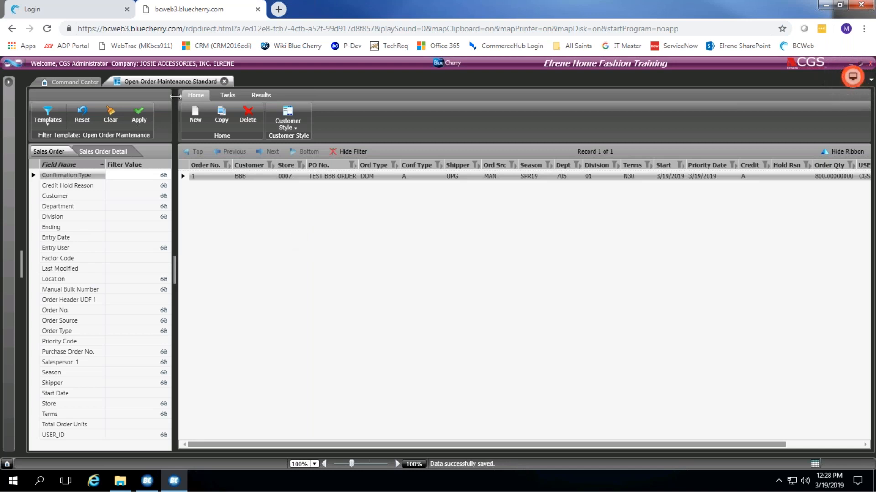
pyautogui.doubleClick(338, 180)
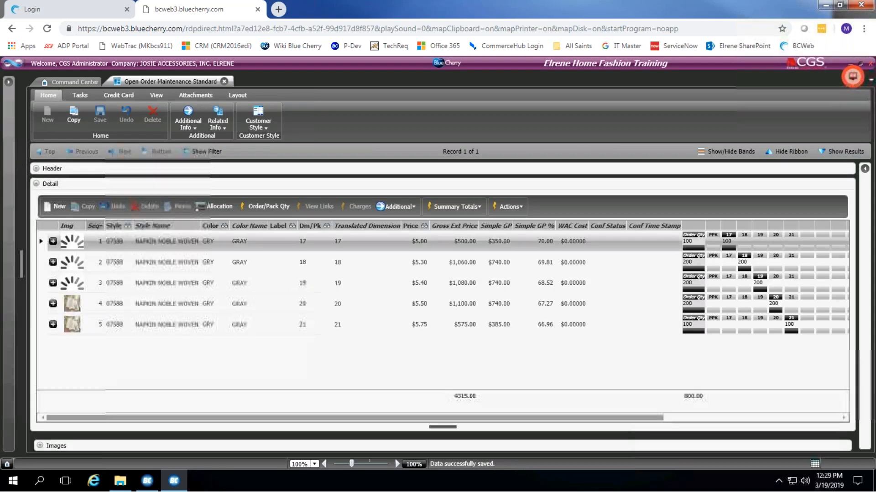
# Step: Collapse the order's Detail section, expand its Header, preview the Order Acknowledgment report and close the preview
pyautogui.click(36, 184)
pyautogui.click(36, 168)
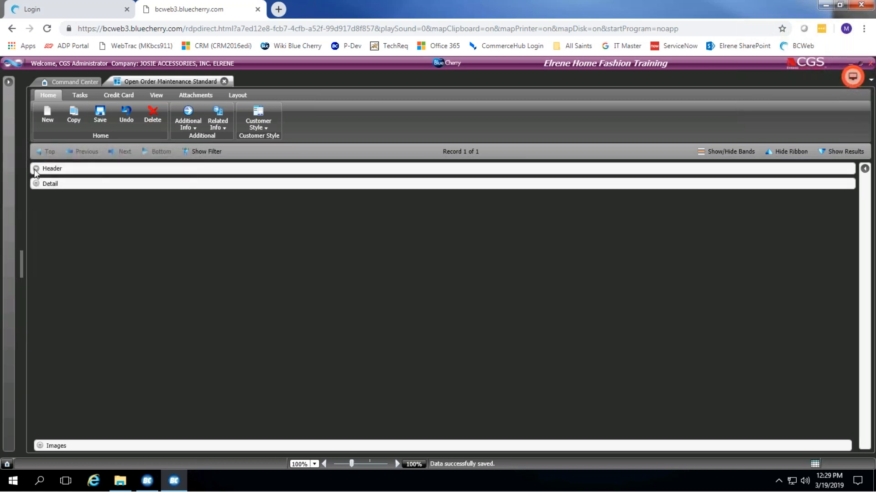
pyautogui.click(83, 95)
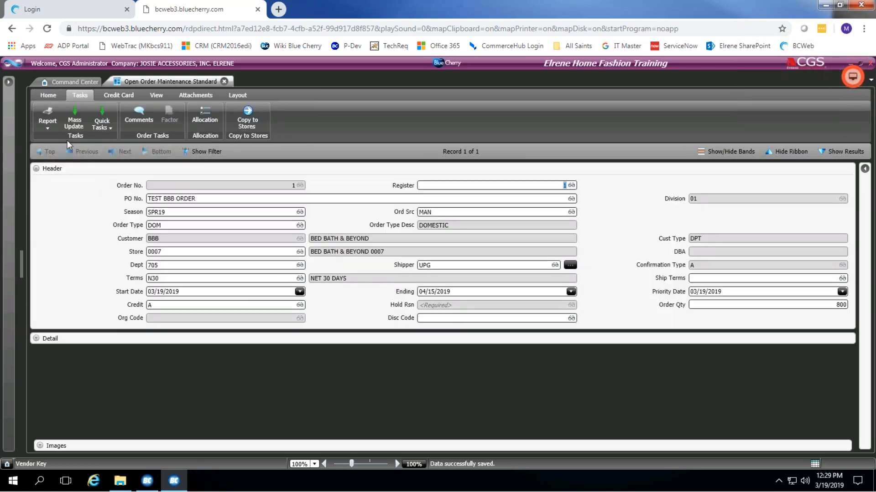
pyautogui.click(44, 131)
pyautogui.click(56, 138)
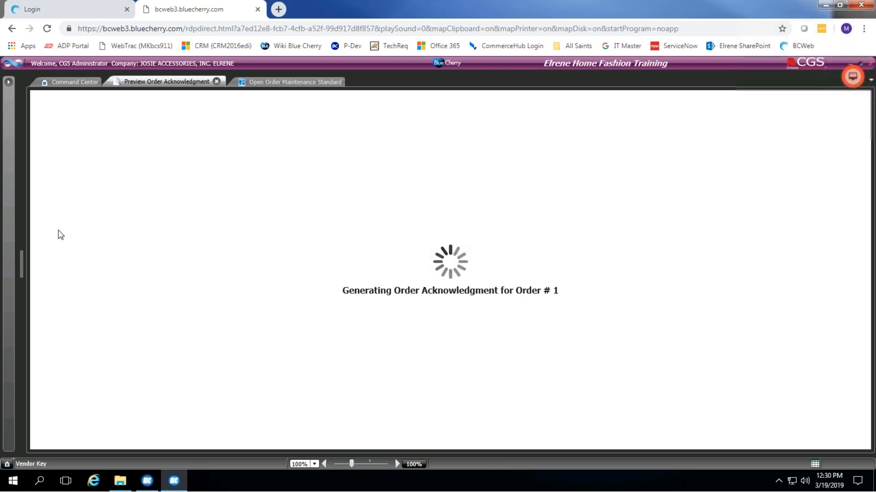
pyautogui.click(216, 82)
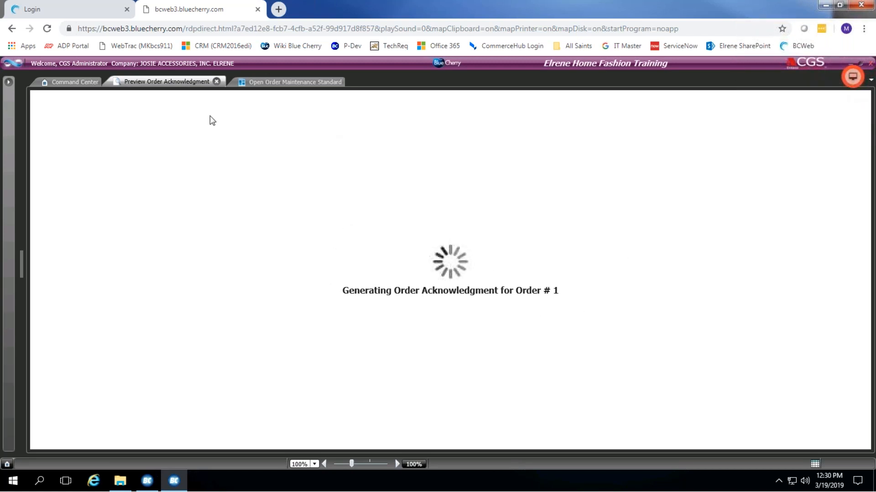
pyautogui.click(216, 82)
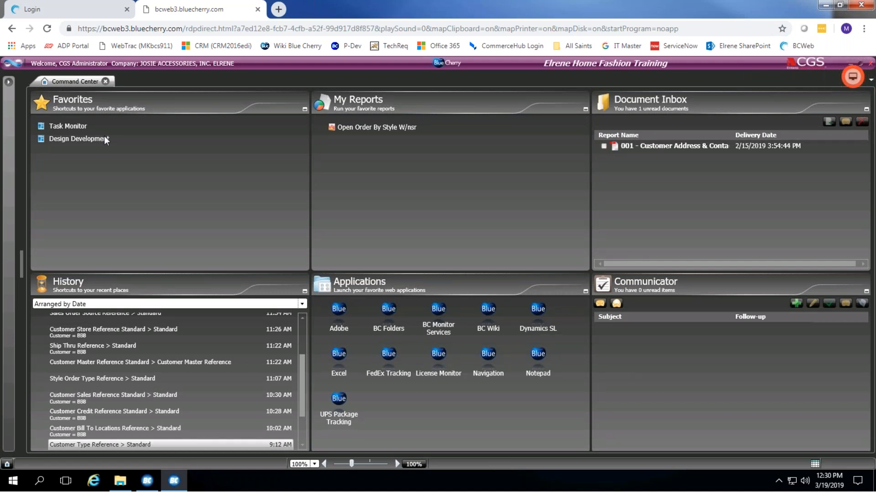
# Step: Search the applications for "OPEN OR", open Open Order Maintenance Standard and load the order without any filter values
pyautogui.click(8, 82)
pyautogui.click(52, 104)
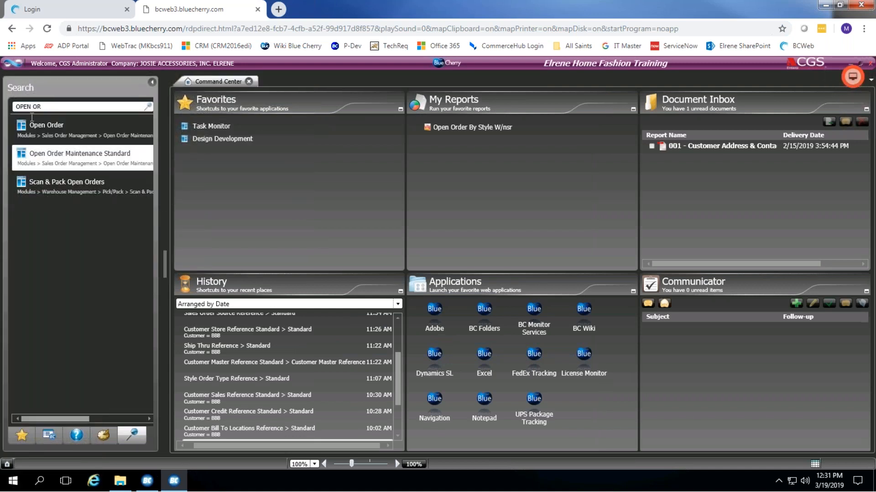
pyautogui.click(81, 158)
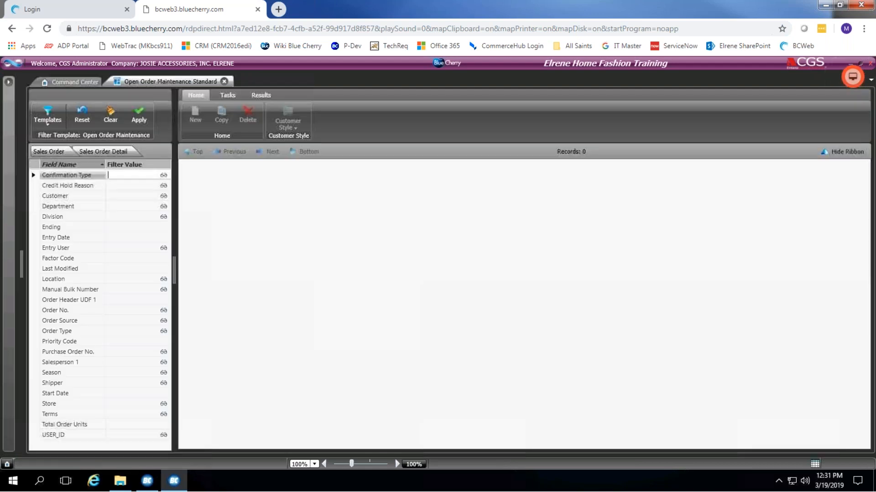
pyautogui.click(138, 120)
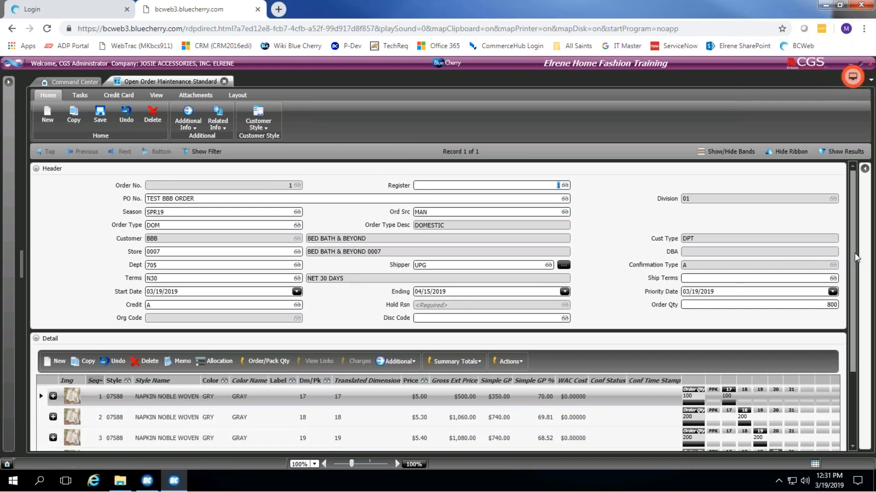
pyautogui.scroll(-3, 846, 297)
pyautogui.scroll(3, 844, 234)
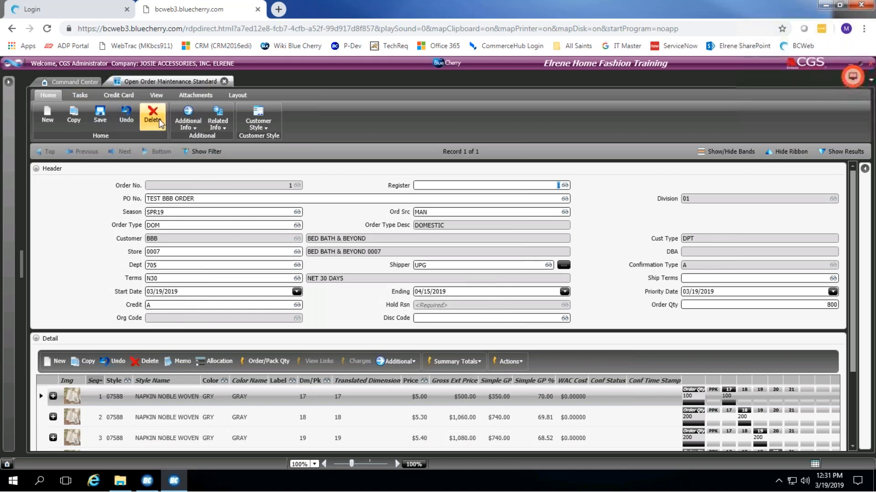
# Step: Open the order in Pick By Order Standard through its related information
pyautogui.click(217, 127)
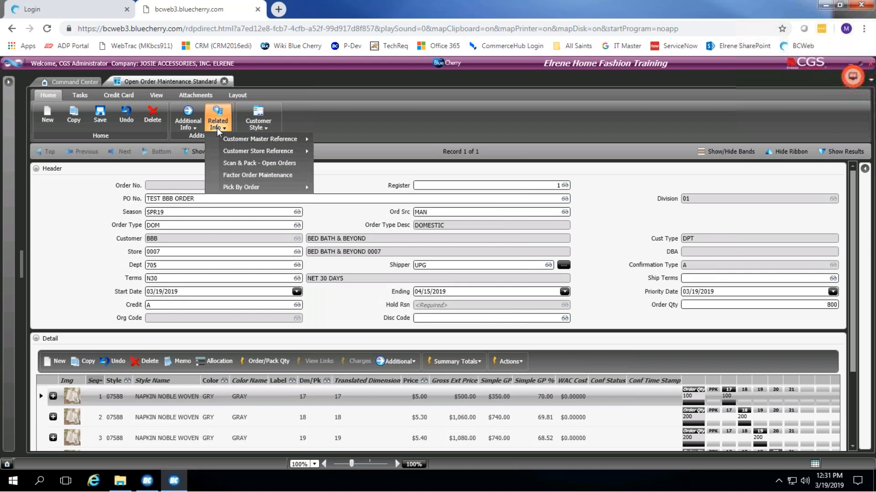
pyautogui.moveTo(246, 191)
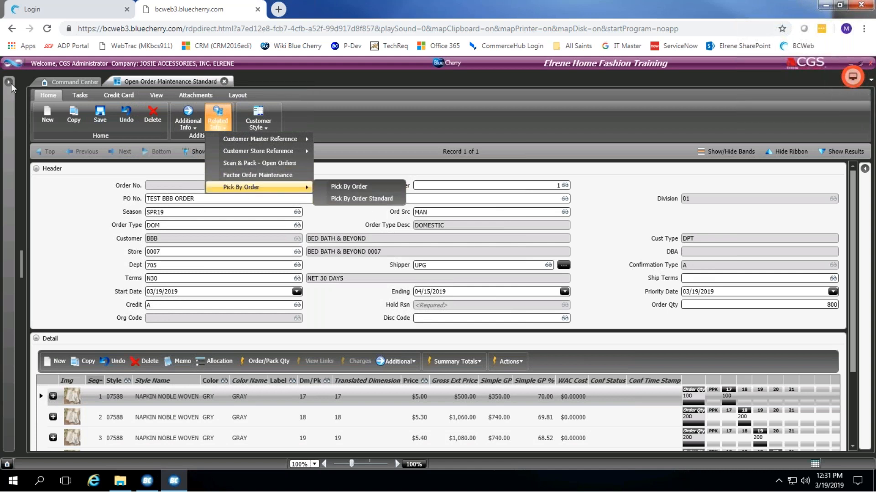
pyautogui.click(361, 199)
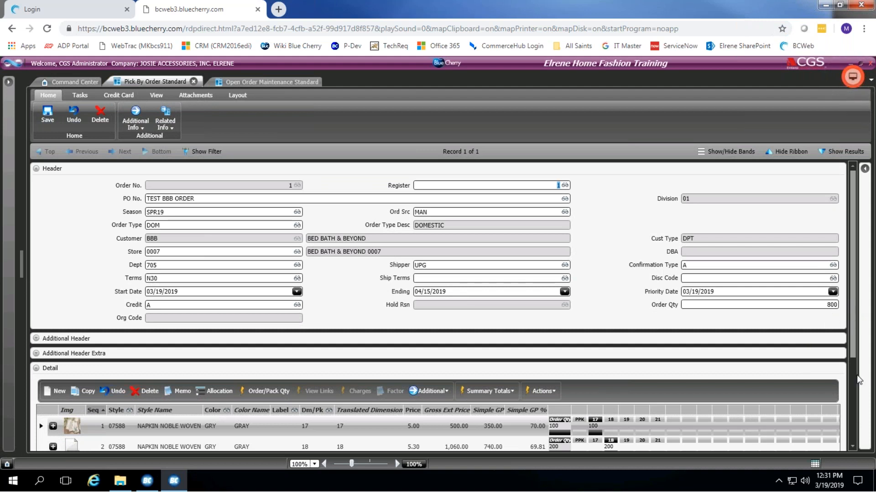
# Step: Apply Pick All to the order's detail lines
pyautogui.scroll(-3, 852, 300)
pyautogui.click(542, 262)
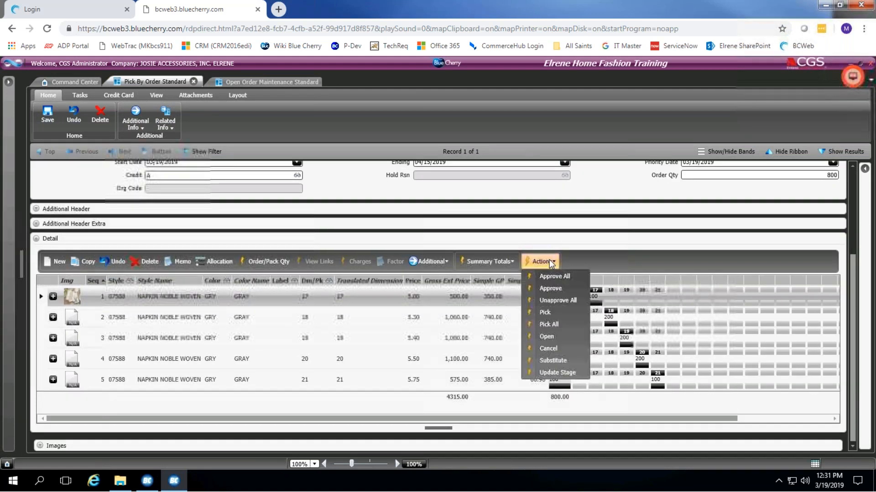
pyautogui.click(548, 324)
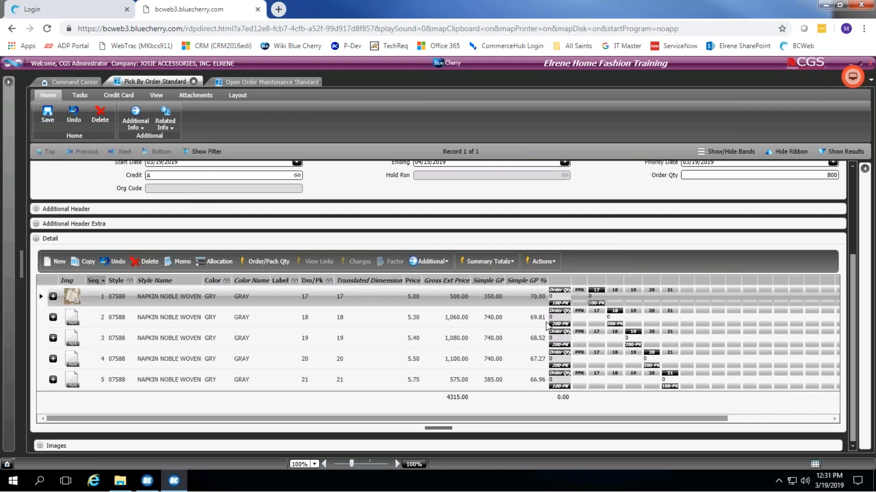
# Step: Check the size quantities on the order's detail lines and save the pick
pyautogui.click(591, 303)
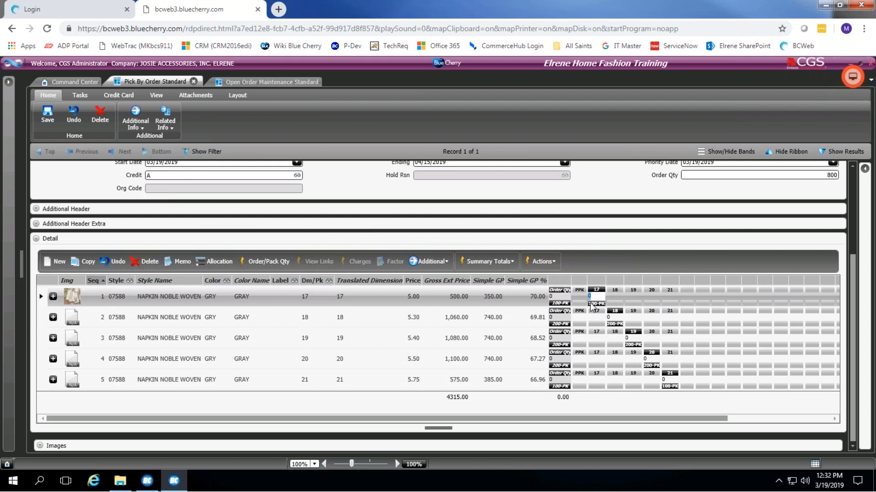
pyautogui.press('Tab')
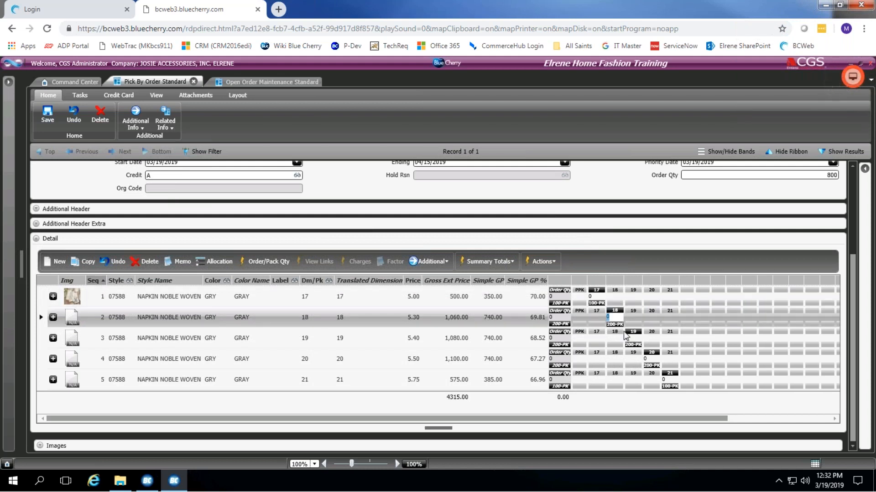
pyautogui.press('Tab')
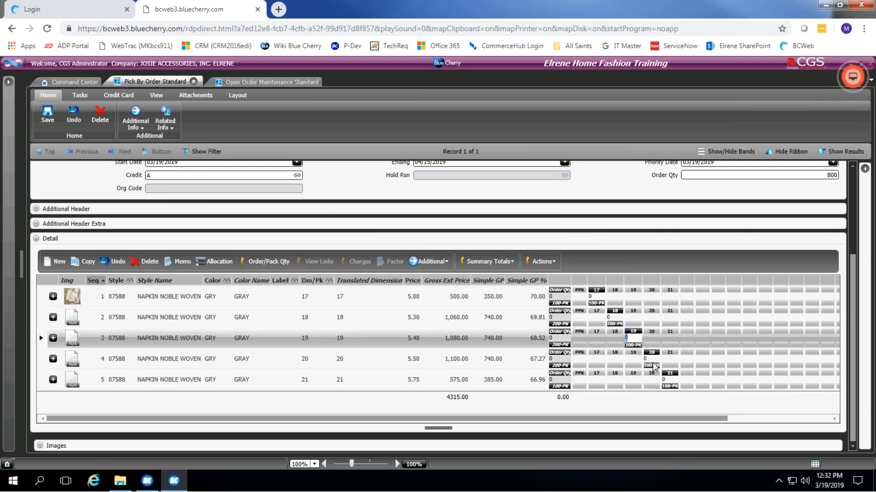
pyautogui.click(672, 384)
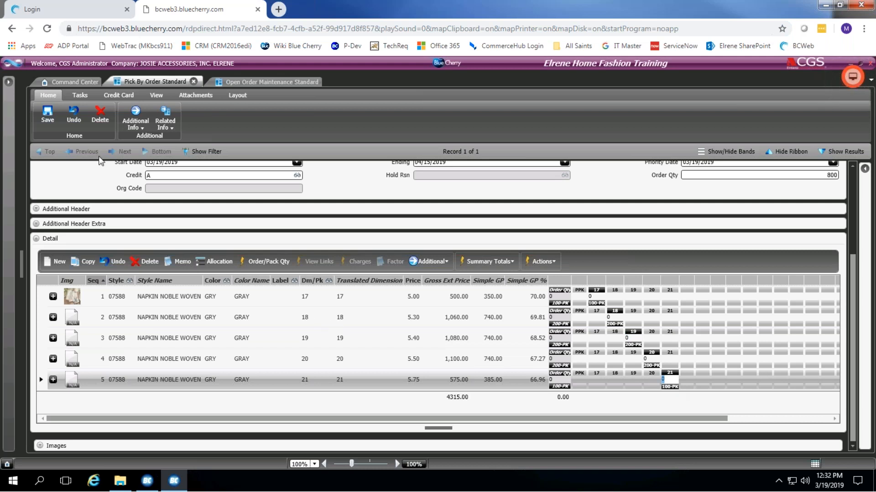
pyautogui.click(47, 114)
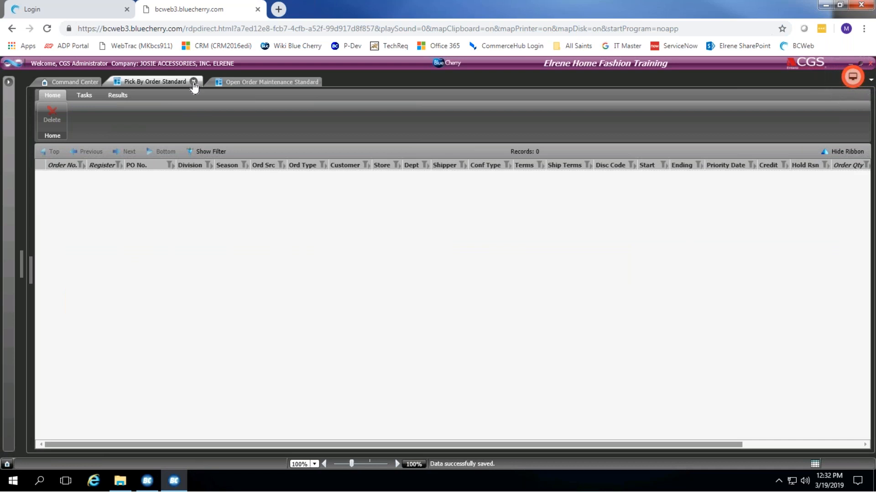
# Step: Close Pick By Order Standard without saving again and reload Open Order Maintenance Standard without any filter values
pyautogui.click(194, 82)
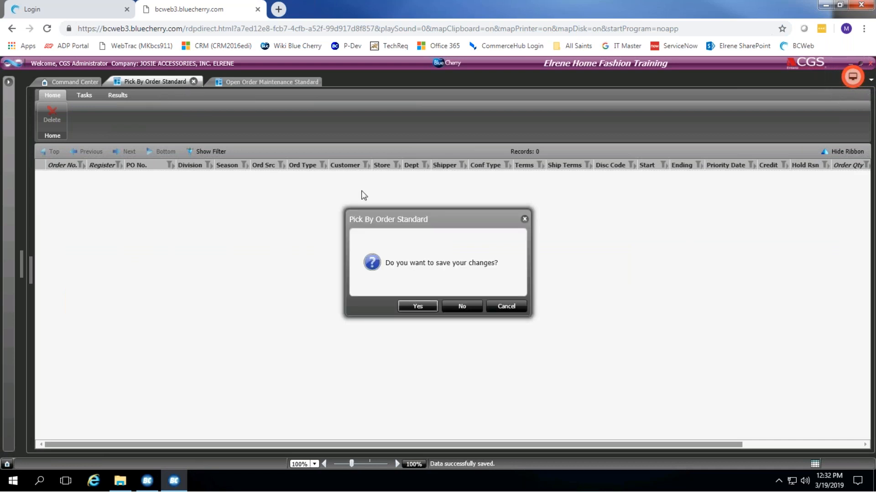
pyautogui.click(462, 306)
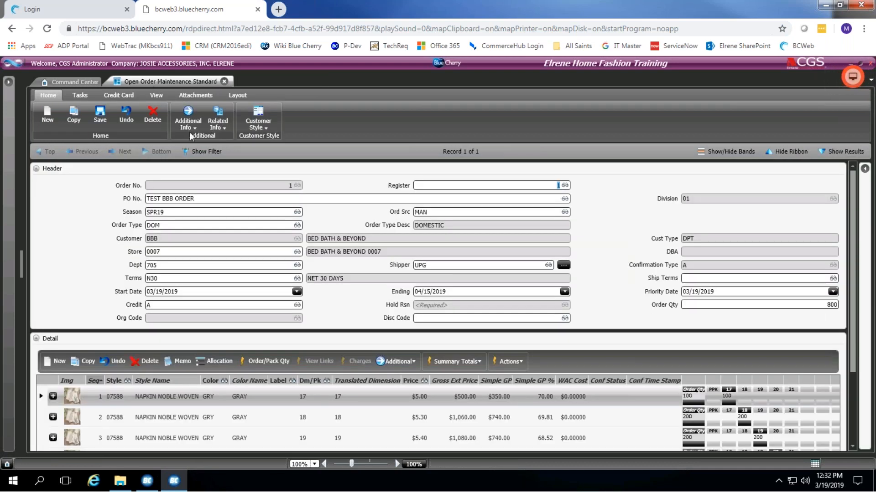
pyautogui.click(210, 150)
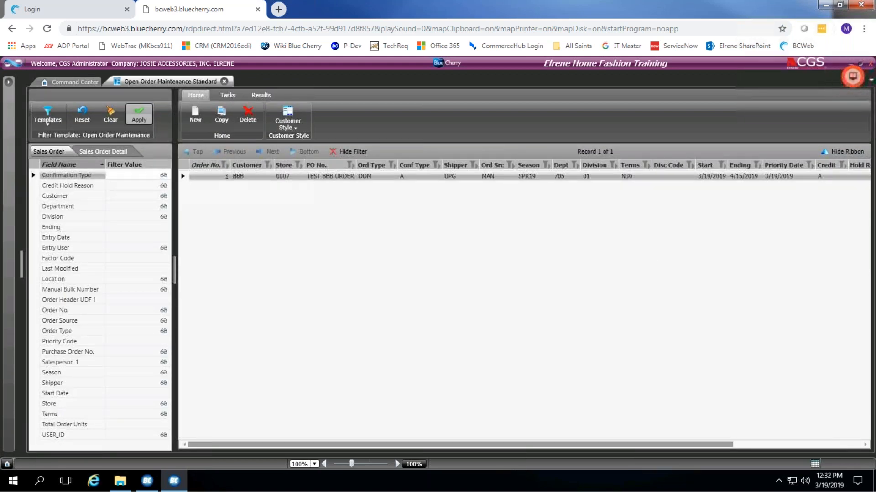
pyautogui.click(139, 114)
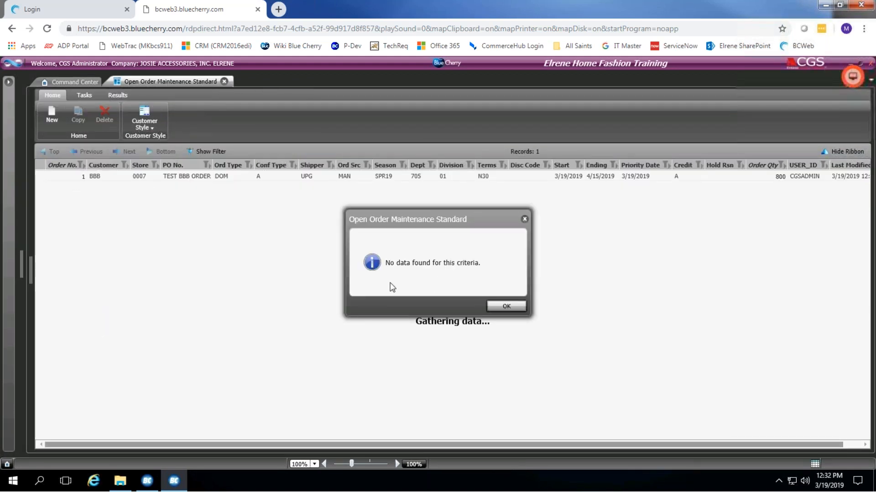
pyautogui.click(500, 307)
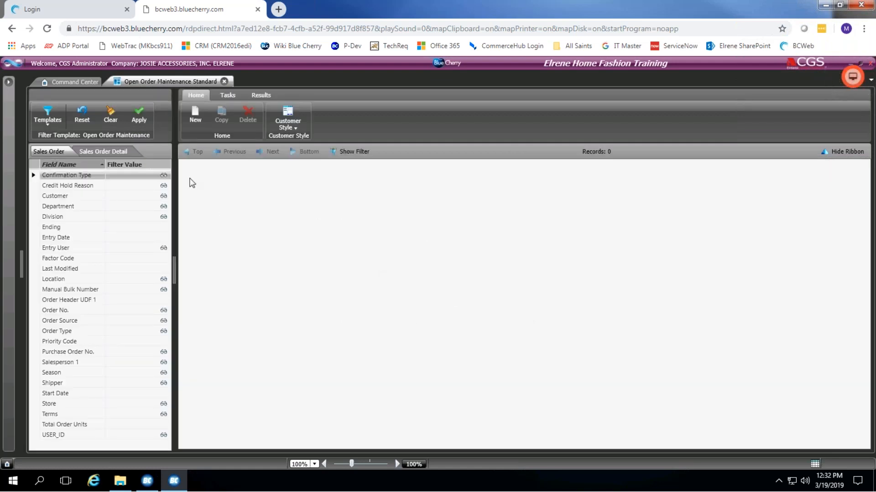
# Step: Search the applications for "PICK MAIN", open Pick Maintenance Standard and load the picked order without filter values to check its pick number
pyautogui.click(7, 85)
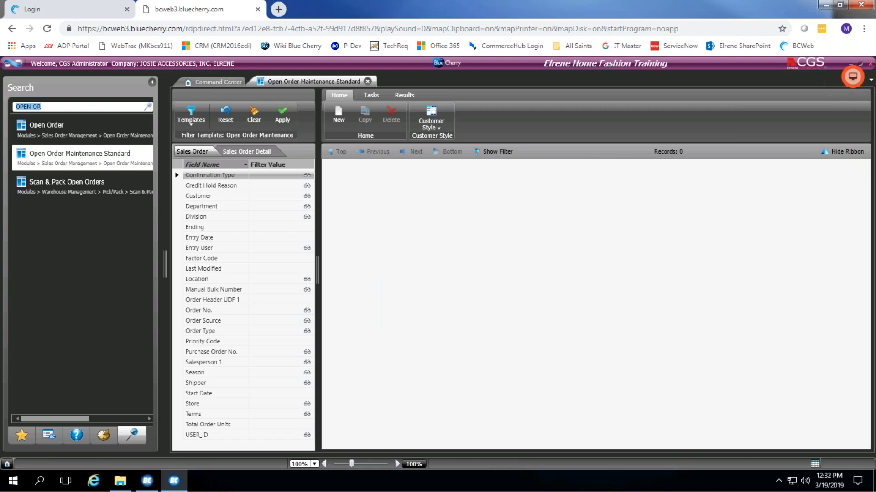
pyautogui.write('PICK MAIN')
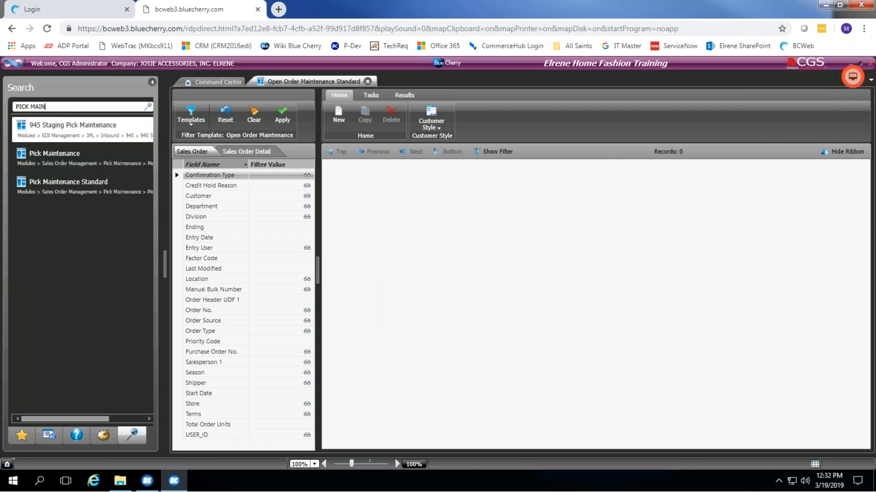
pyautogui.click(78, 196)
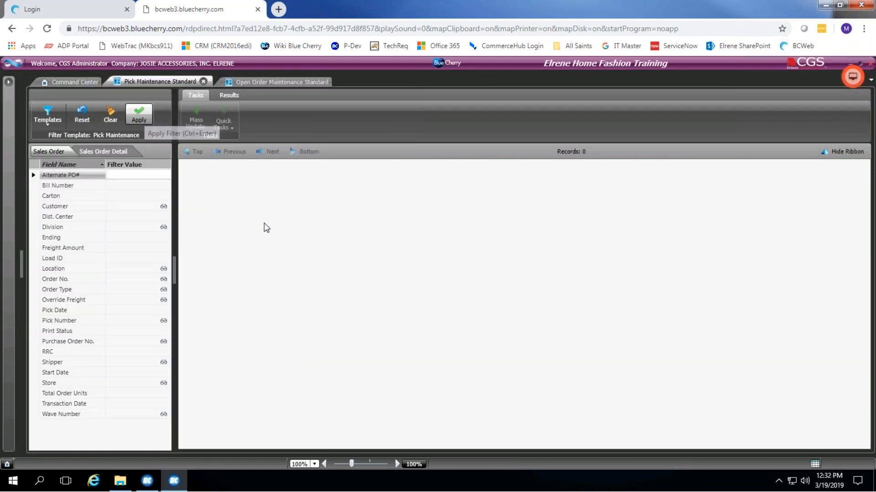
pyautogui.click(139, 114)
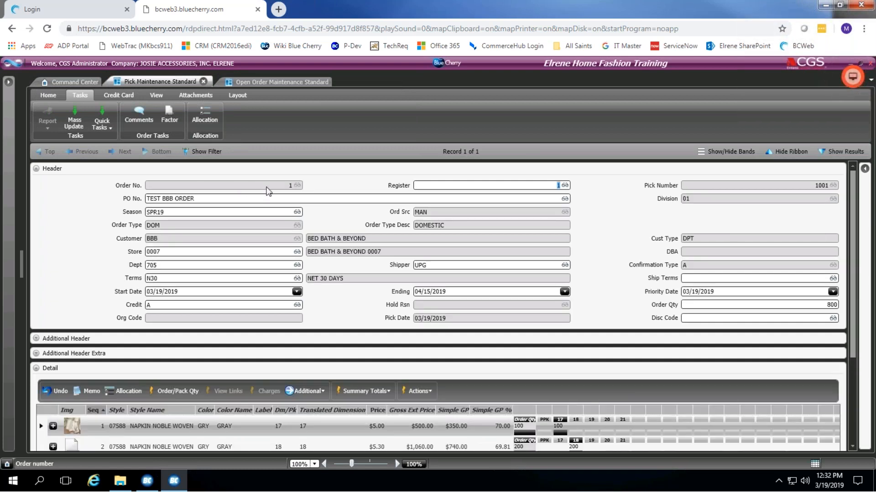
pyautogui.click(741, 185)
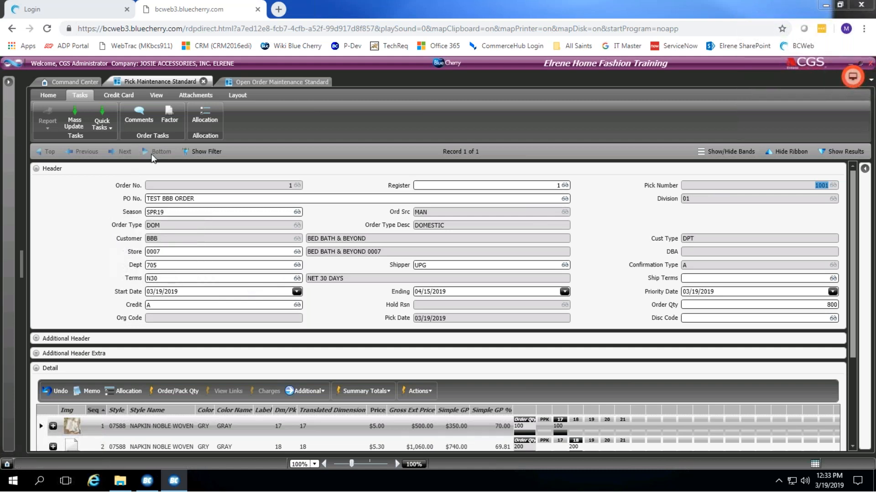
# Step: Search the applications for "PROCESS P" and open Process Pick Tickets
pyautogui.click(8, 81)
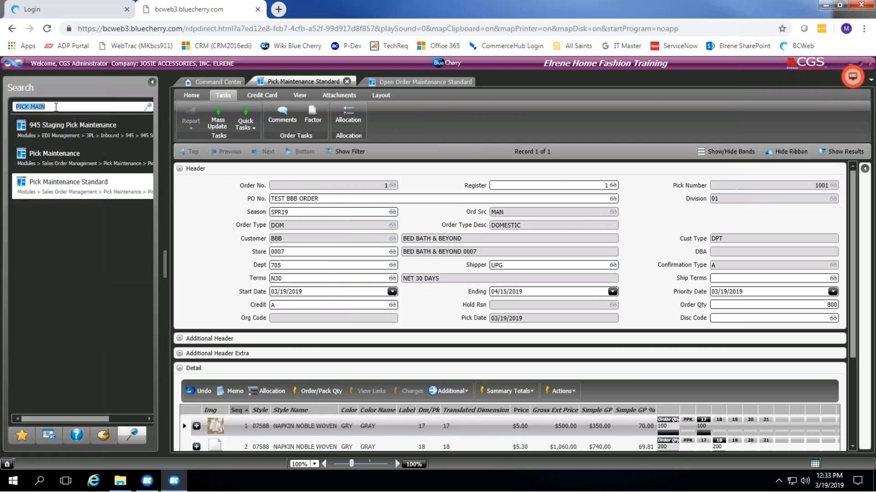
pyautogui.hotkey('ctrl', 'a')
pyautogui.write('PROCESS P')
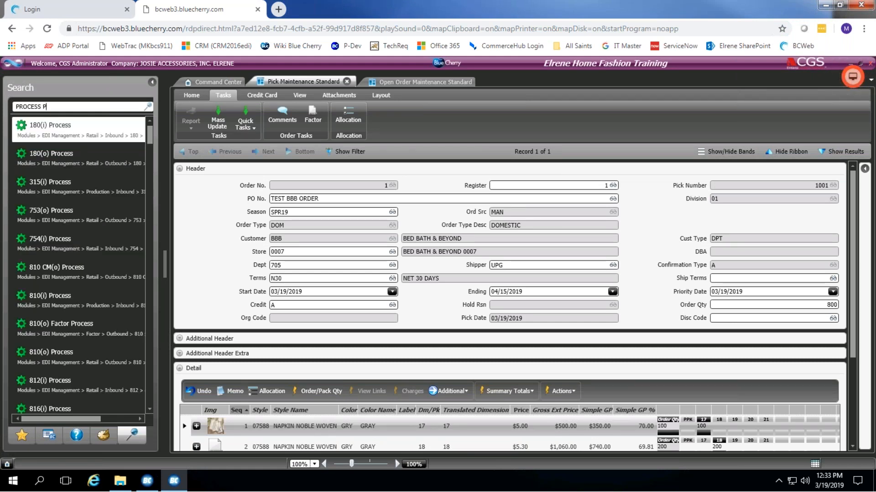
pyautogui.click(53, 137)
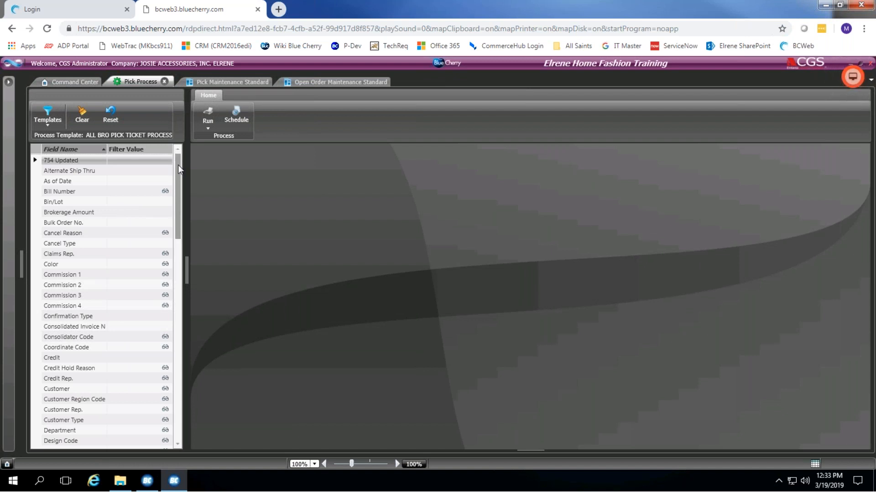
# Step: Try to run the Pick Process without filter values and close the Pick Tickets document while it is generating
pyautogui.moveTo(178, 165); pyautogui.dragTo(183, 220)
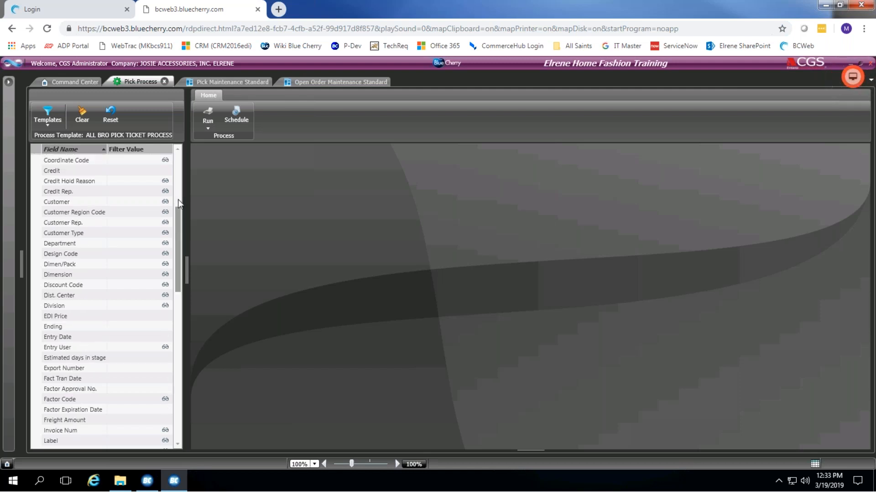
pyautogui.click(177, 167)
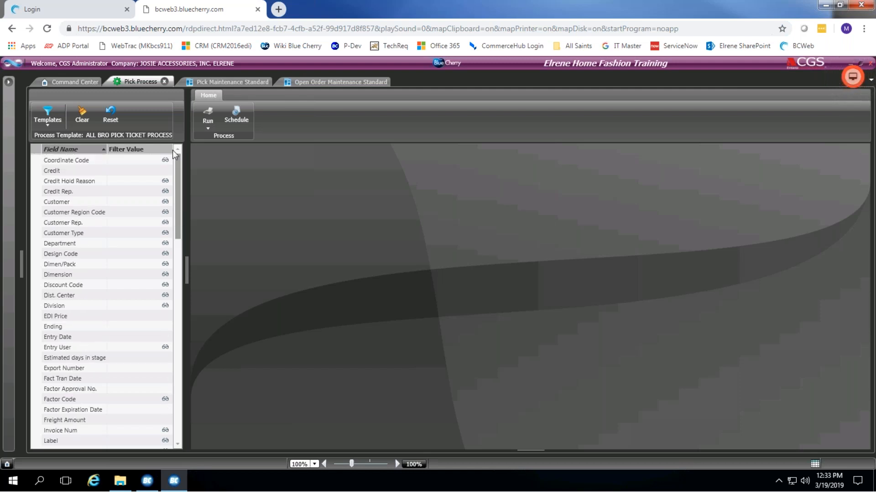
pyautogui.click(201, 119)
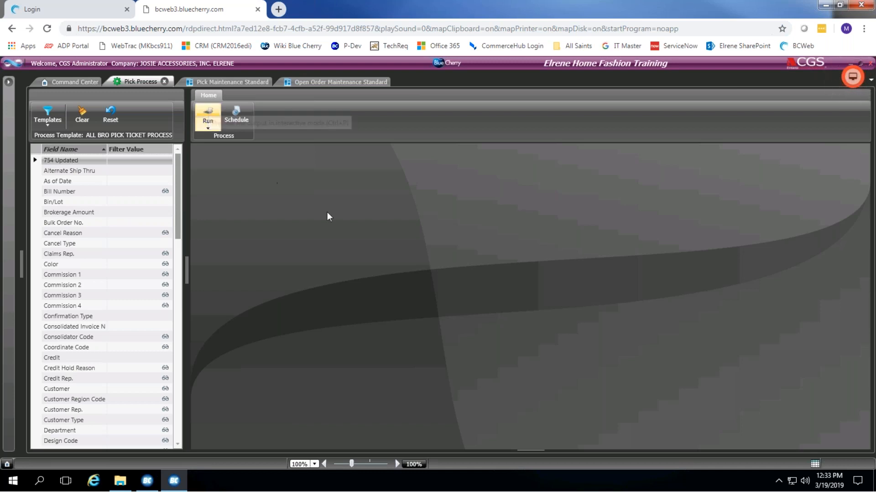
pyautogui.click(462, 306)
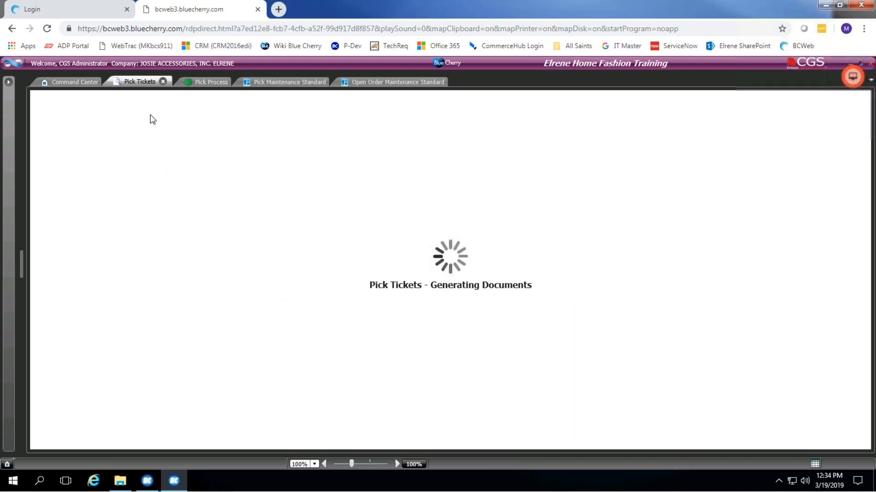
pyautogui.click(163, 83)
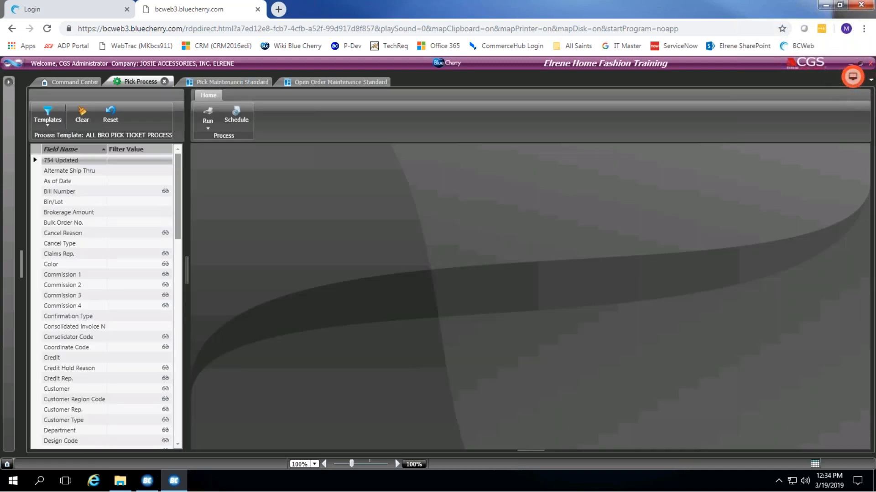
# Step: Open BC Monitor Services from the Command Center and start every stopped service on server BCAZP3TSK05
pyautogui.click(9, 82)
pyautogui.click(65, 107)
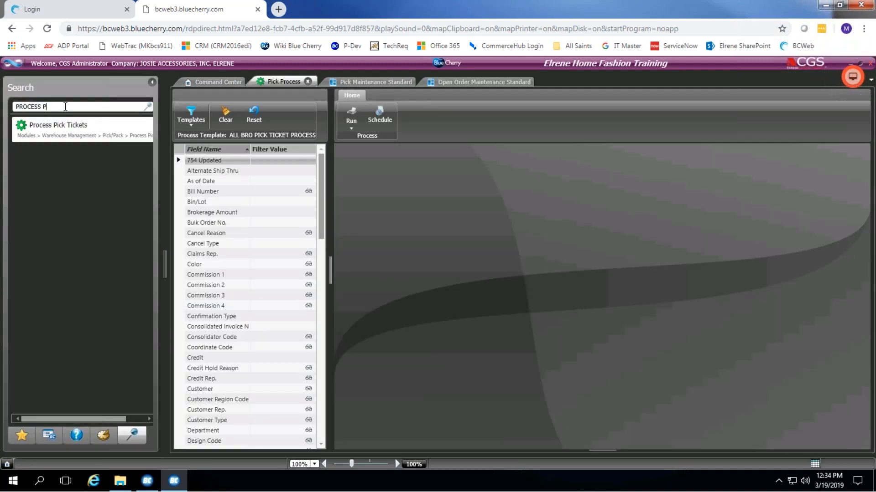
pyautogui.click(204, 81)
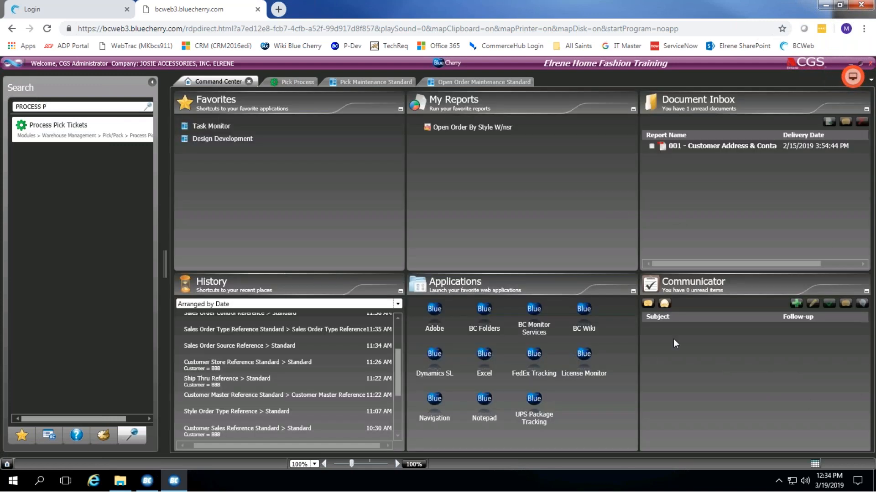
pyautogui.click(534, 319)
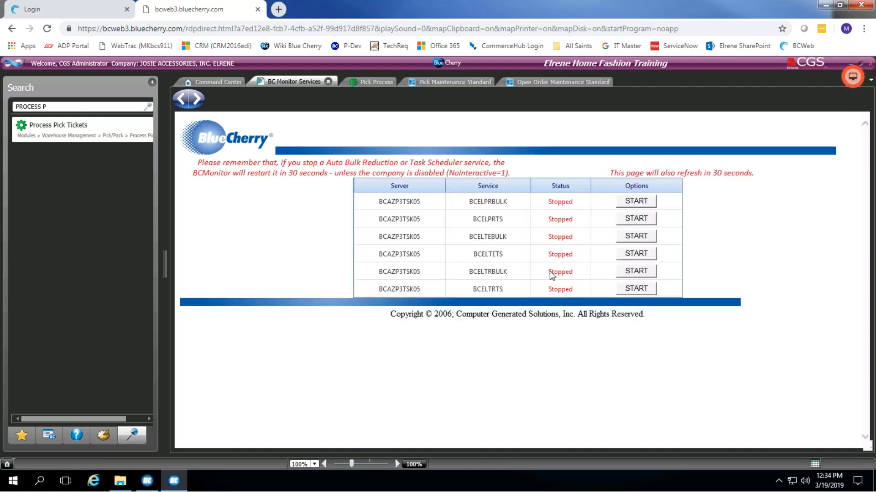
pyautogui.click(637, 290)
pyautogui.click(636, 272)
pyautogui.click(638, 254)
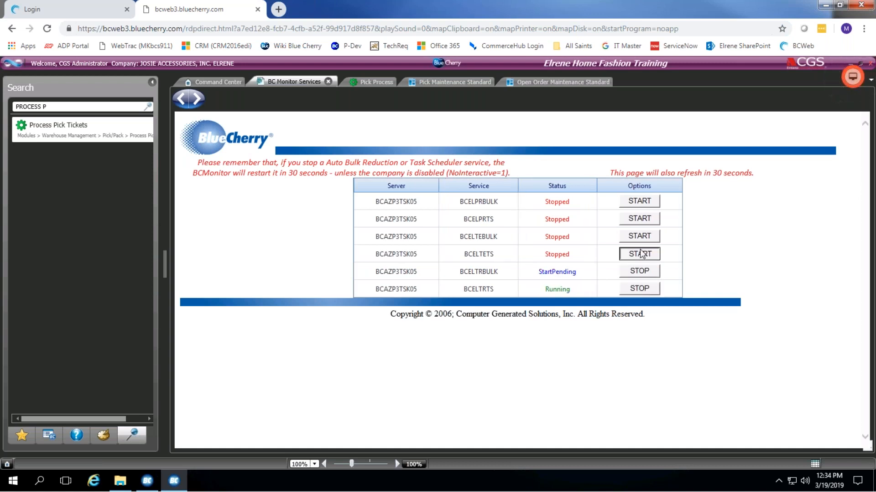
pyautogui.click(640, 236)
pyautogui.click(638, 219)
pyautogui.click(638, 201)
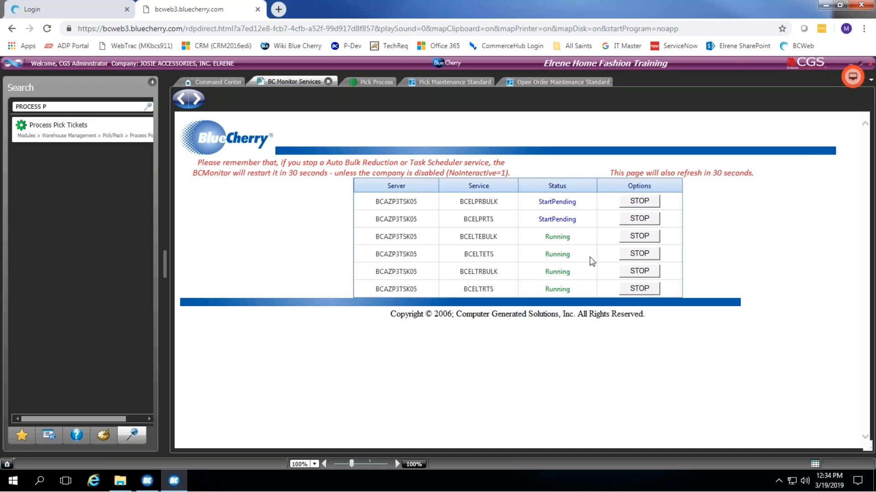
# Step: Close BC Monitor Services, try running the Pick Process again and close the Pick Tickets document while it is generating
pyautogui.click(328, 82)
pyautogui.click(298, 82)
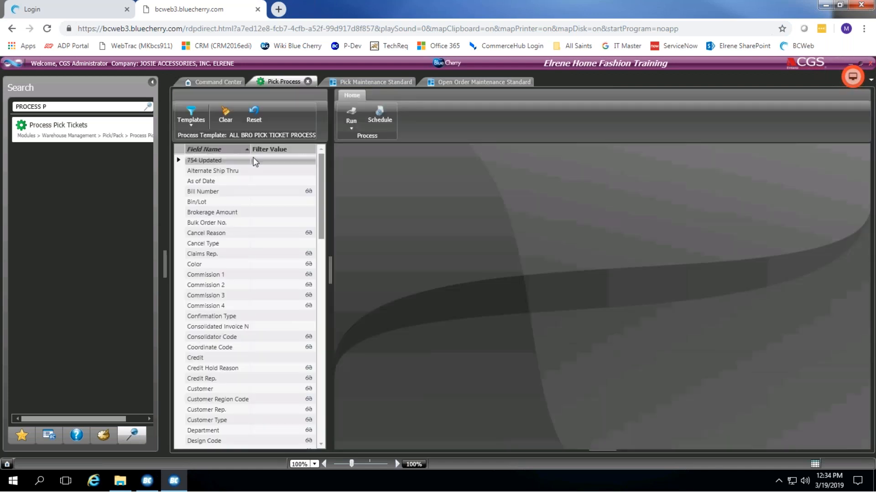
pyautogui.click(351, 115)
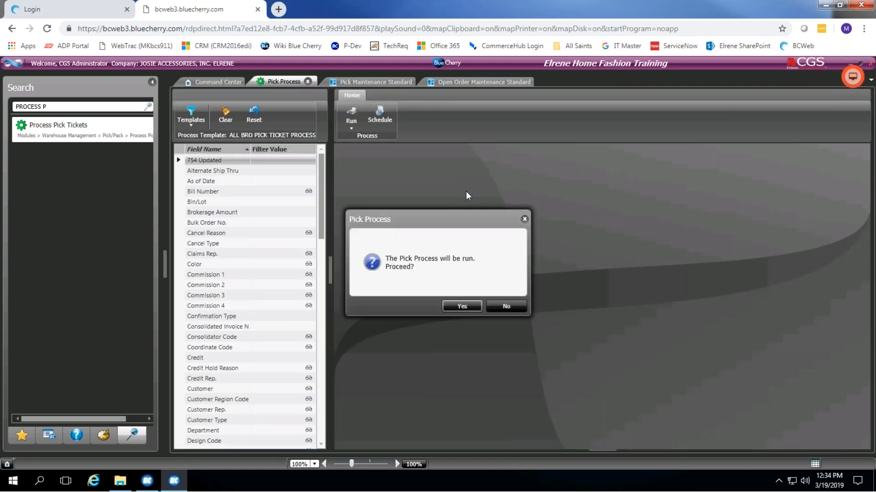
pyautogui.click(458, 306)
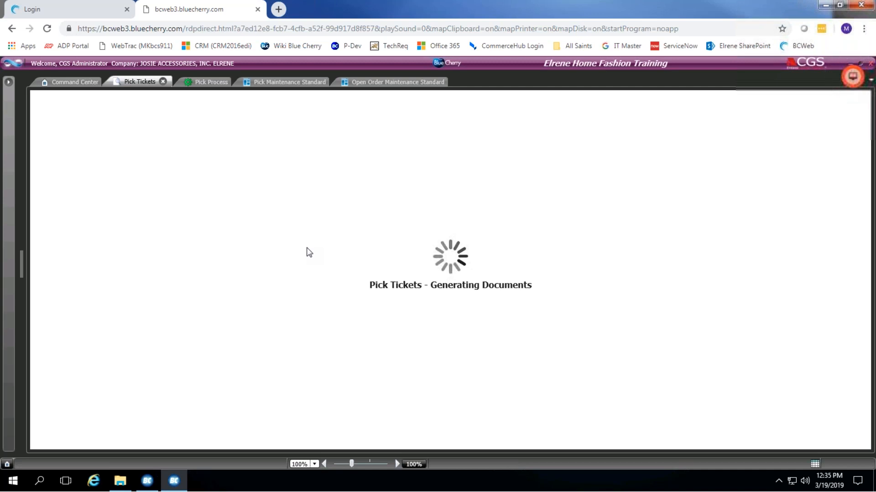
pyautogui.click(163, 81)
# Step: Reopen BC Monitor Services, check BCAZP3TSK05, and start BCELPRTS2, BCELTETS2 and BCELTRTS2 on server BCAZP3TSK06
pyautogui.click(60, 82)
pyautogui.click(437, 310)
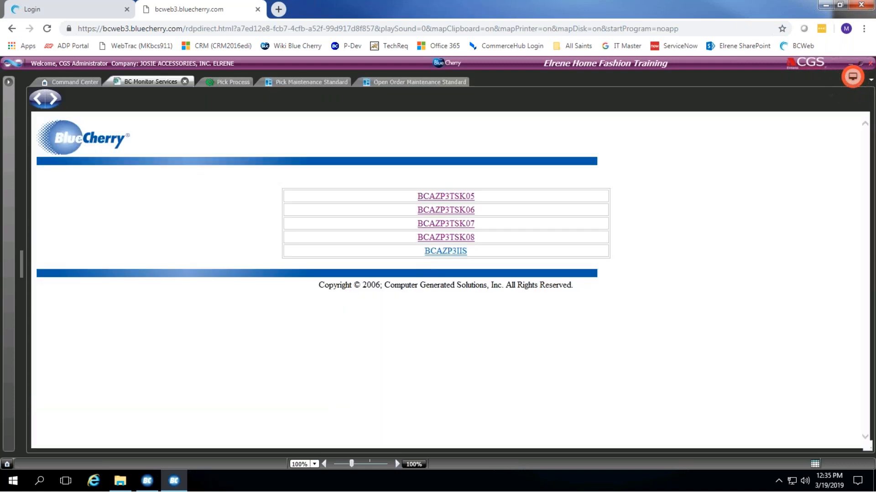
pyautogui.click(449, 197)
pyautogui.click(39, 96)
pyautogui.click(441, 210)
pyautogui.click(563, 201)
pyautogui.click(563, 218)
pyautogui.click(563, 235)
pyautogui.click(39, 98)
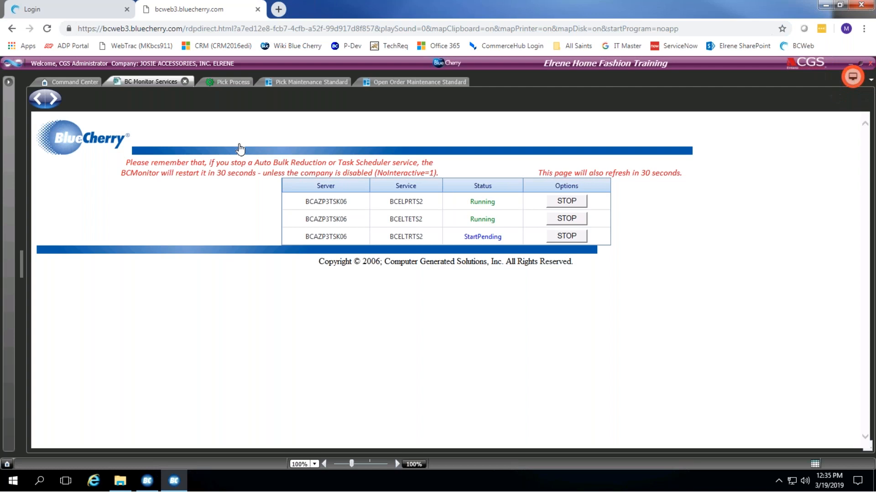
# Step: Start the stopped services on server BCAZP3TSK07 and return to the server list
pyautogui.click(458, 226)
pyautogui.click(566, 201)
pyautogui.click(565, 236)
pyautogui.click(39, 99)
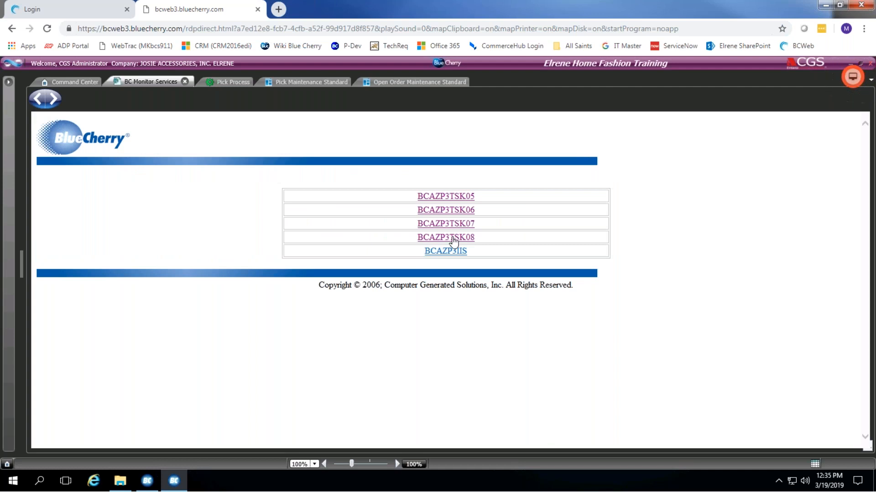
# Step: Start the three services on server BCAZP3TSK08 and recheck the service statuses on BCAZP3TSK07
pyautogui.click(451, 238)
pyautogui.click(563, 202)
pyautogui.click(565, 218)
pyautogui.click(566, 236)
pyautogui.click(39, 98)
pyautogui.click(456, 224)
pyautogui.click(39, 100)
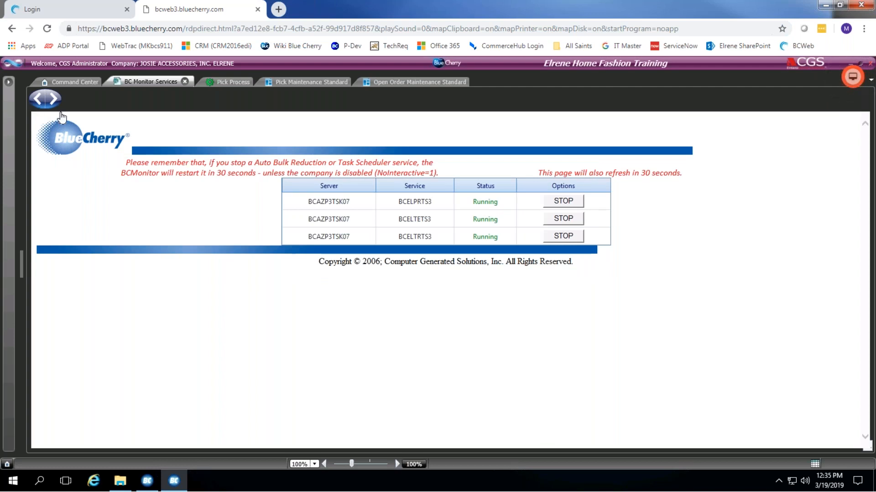
# Step: Close BC Monitor Services, try running the Pick Process again, and close the Pick Tickets and Pick Process documents
pyautogui.click(185, 81)
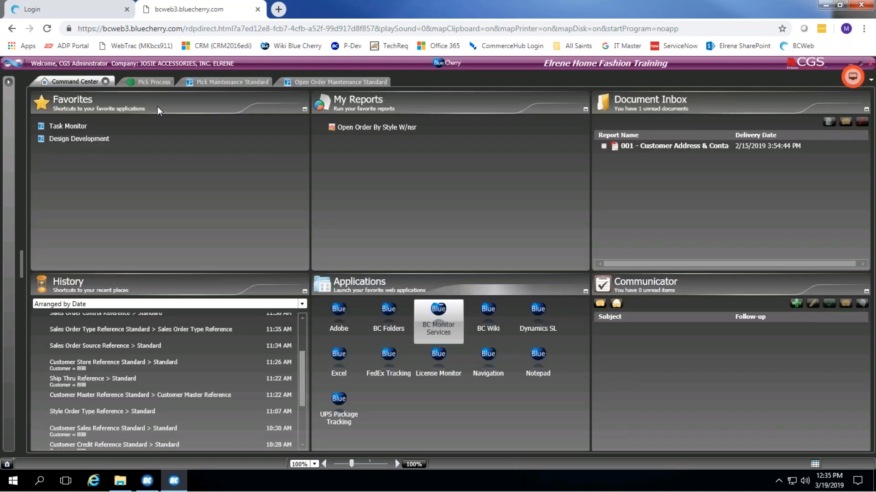
pyautogui.click(148, 83)
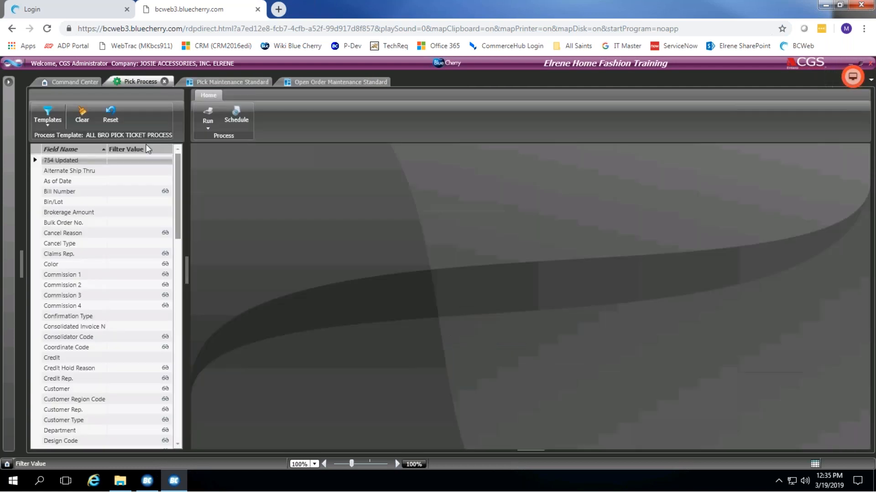
pyautogui.click(207, 115)
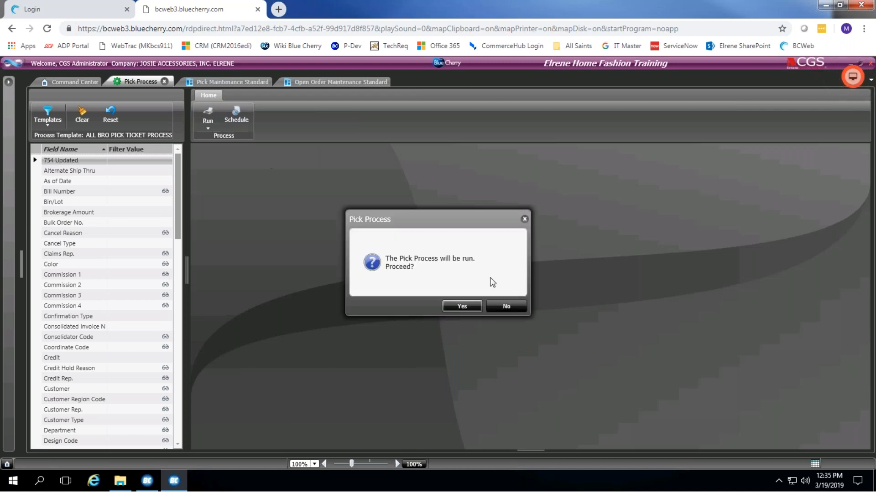
pyautogui.click(471, 306)
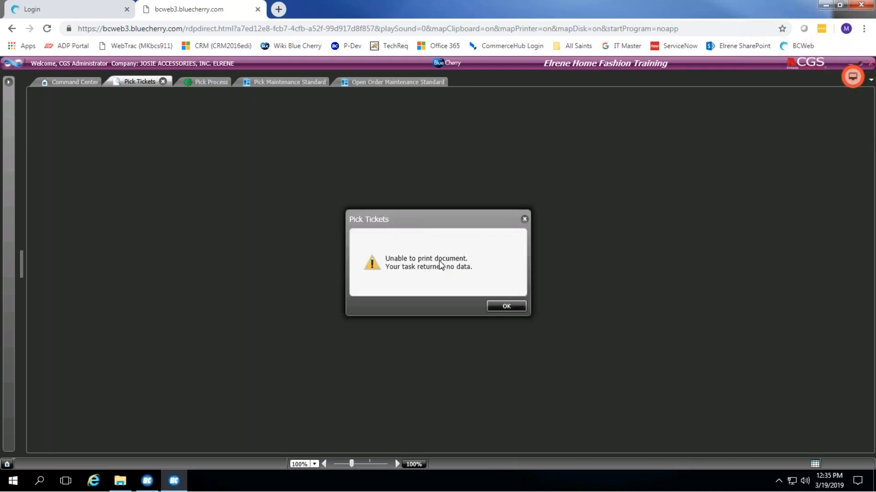
pyautogui.click(498, 305)
pyautogui.click(162, 81)
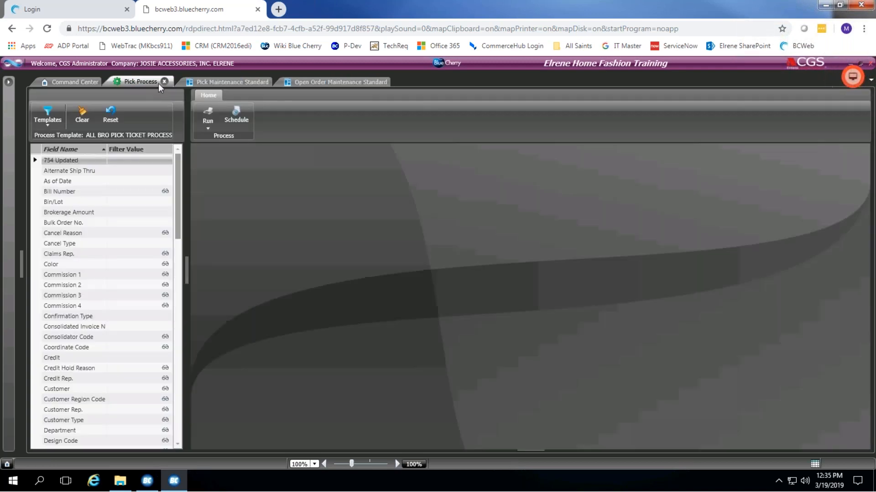
pyautogui.click(164, 83)
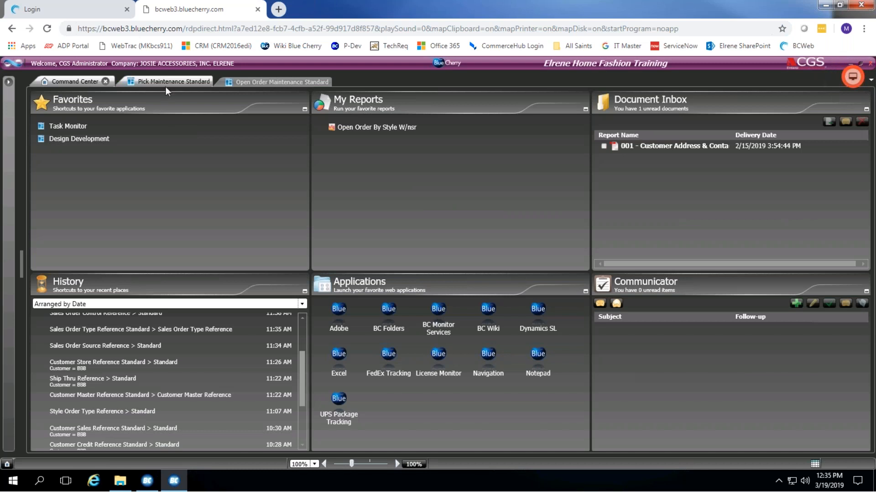
# Step: Check the Envelope section of the additional header for the TEST BBB ORDER pick in Pick Maintenance Standard
pyautogui.click(177, 86)
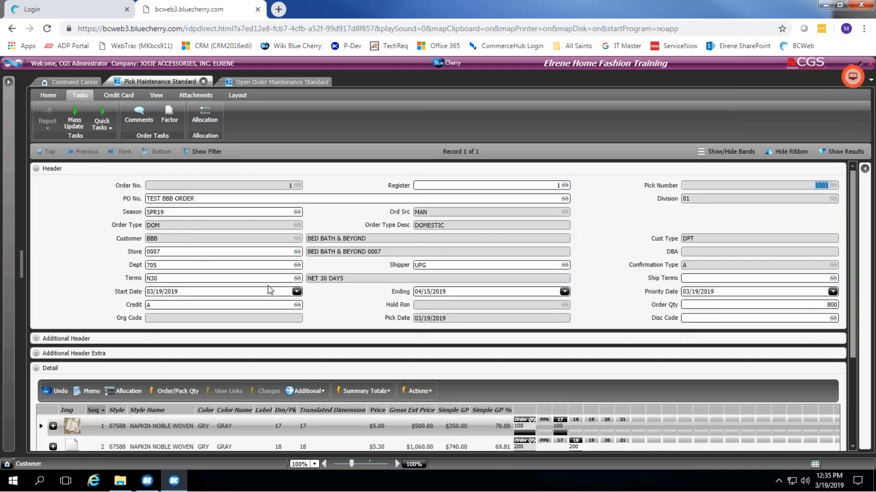
pyautogui.click(9, 83)
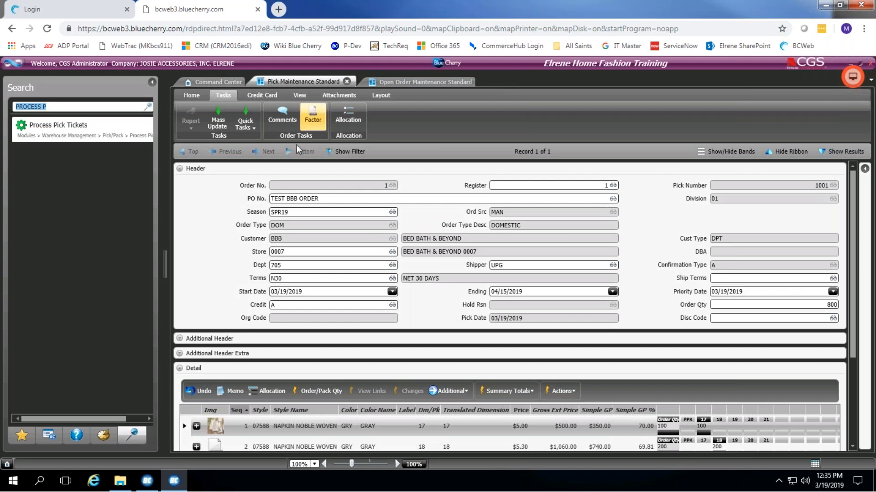
pyautogui.click(350, 148)
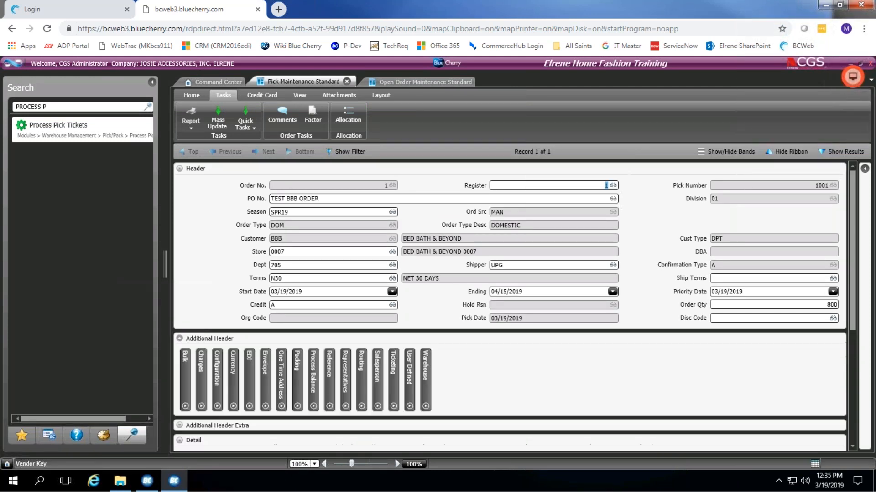
pyautogui.click(266, 366)
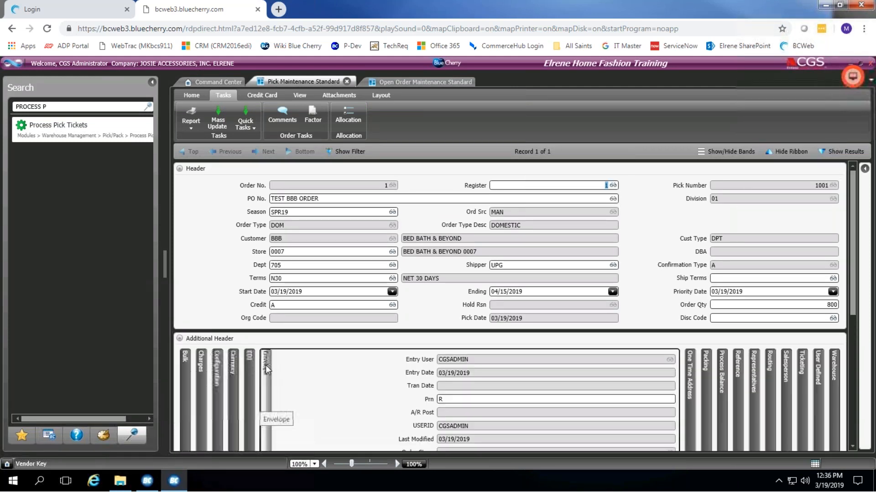
pyautogui.click(180, 339)
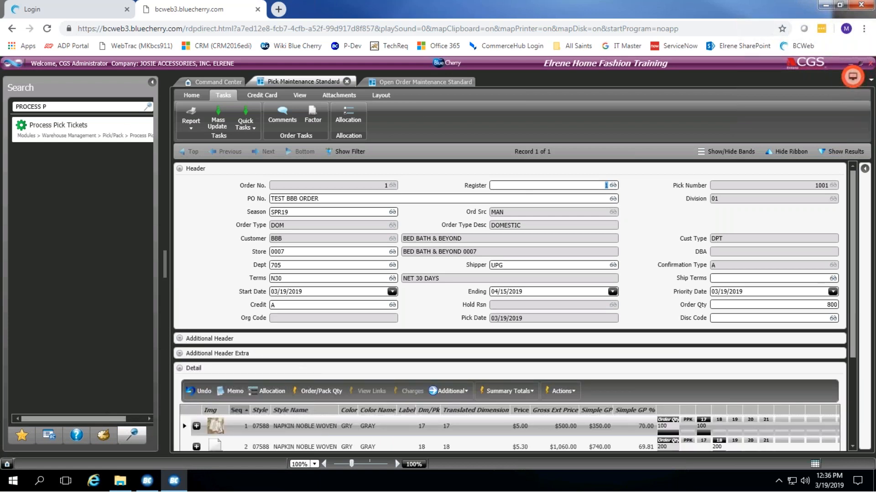
# Step: Search the functions for REPRINT, open Reprint Pick Ticket and run it without any filter values
pyautogui.click(55, 106)
pyautogui.write('REPRINT')
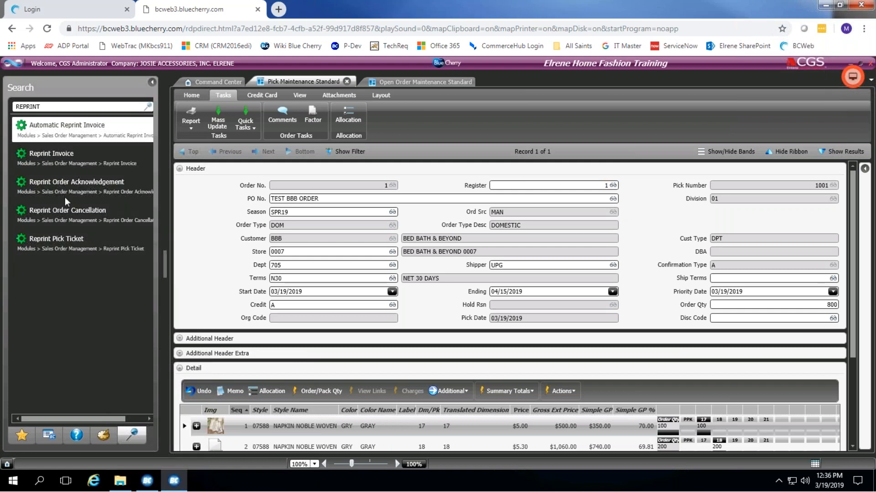
pyautogui.click(81, 251)
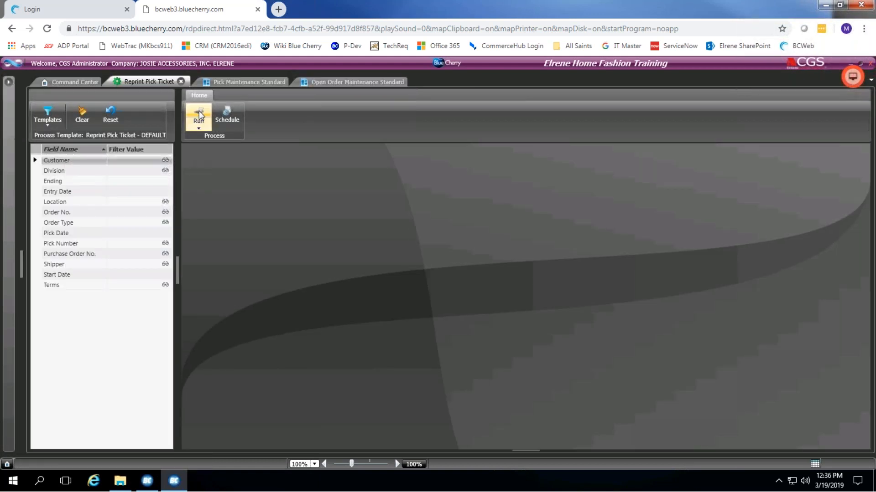
pyautogui.click(198, 114)
pyautogui.click(470, 307)
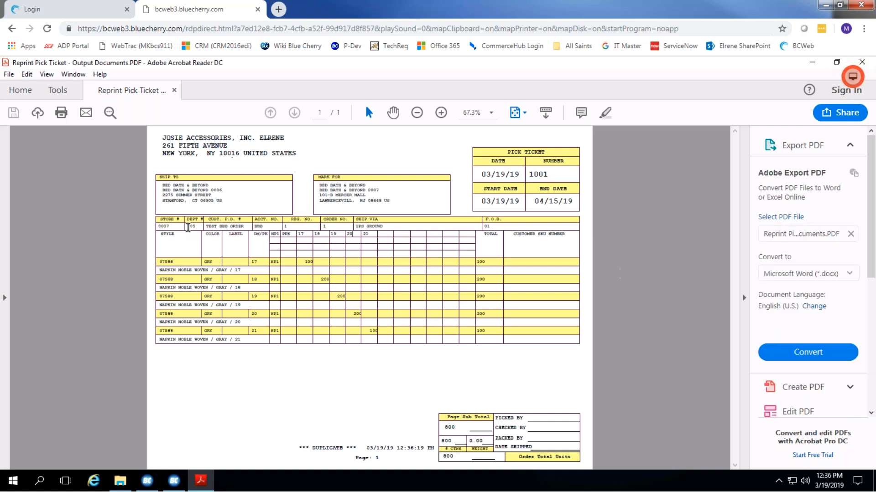
# Step: Examine the ship-to address and the company address on the reprinted pick ticket
pyautogui.moveTo(223, 201); pyautogui.dragTo(163, 189)
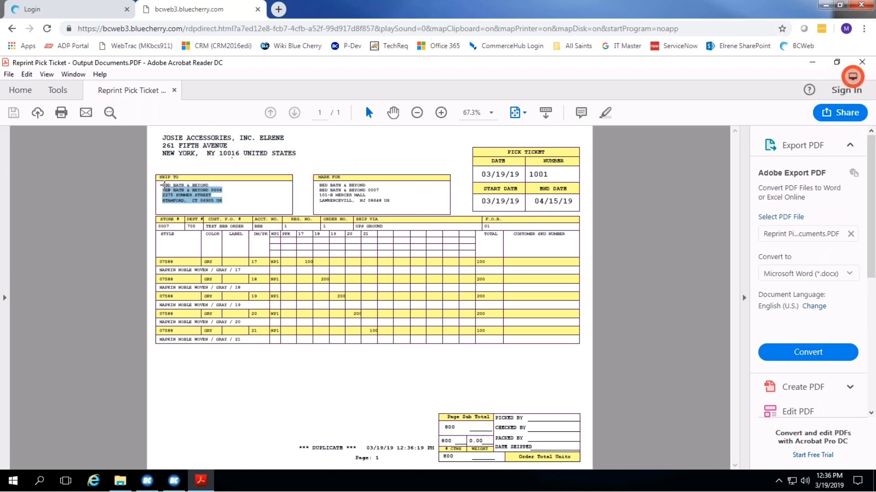
pyautogui.click(240, 198)
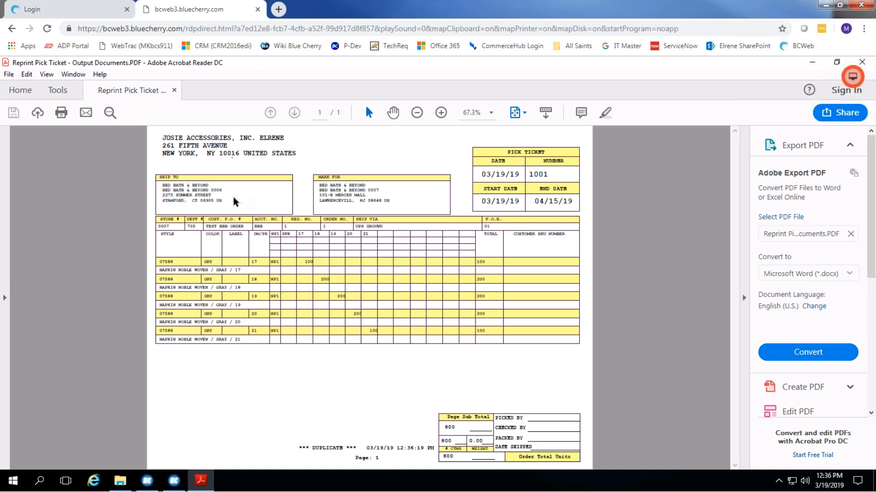
pyautogui.moveTo(222, 201); pyautogui.dragTo(164, 186)
pyautogui.click(191, 184)
pyautogui.moveTo(220, 200); pyautogui.dragTo(155, 185)
pyautogui.click(165, 190)
pyautogui.moveTo(156, 140); pyautogui.dragTo(296, 153)
pyautogui.click(297, 152)
pyautogui.moveTo(230, 208); pyautogui.dragTo(163, 195)
pyautogui.click(163, 195)
pyautogui.moveTo(223, 190); pyautogui.dragTo(212, 190)
# Step: Check the pick ticket's mark-for address, date, number, start and end dates and store number, and close the PDF
pyautogui.click(390, 192)
pyautogui.moveTo(481, 176); pyautogui.dragTo(524, 177)
pyautogui.doubleClick(536, 174)
pyautogui.moveTo(474, 201); pyautogui.dragTo(575, 206)
pyautogui.click(575, 207)
pyautogui.moveTo(170, 225); pyautogui.dragTo(158, 226)
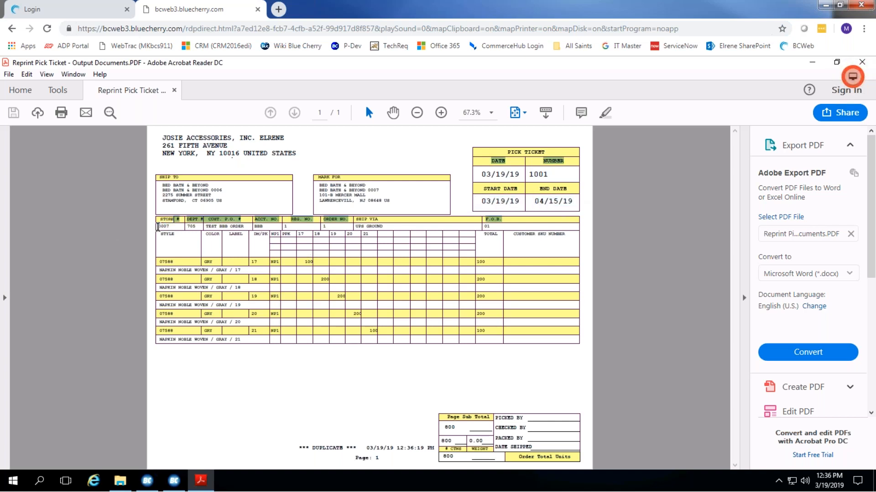
pyautogui.click(177, 228)
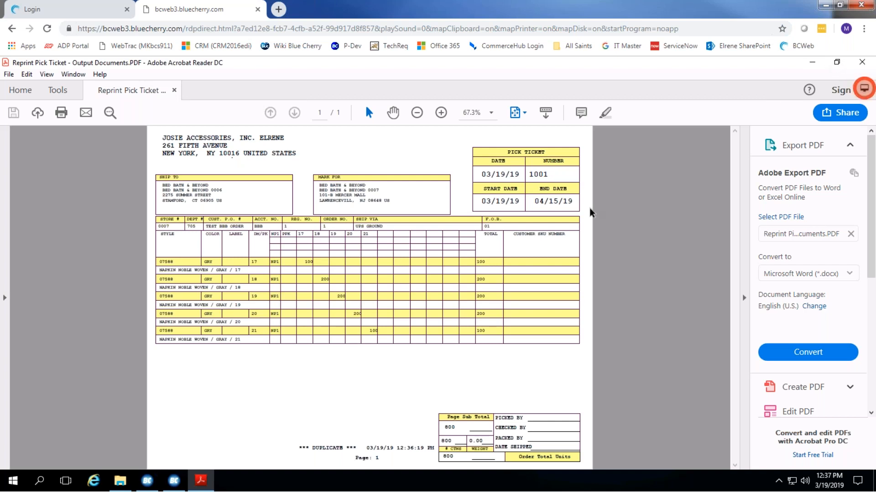
pyautogui.click(863, 63)
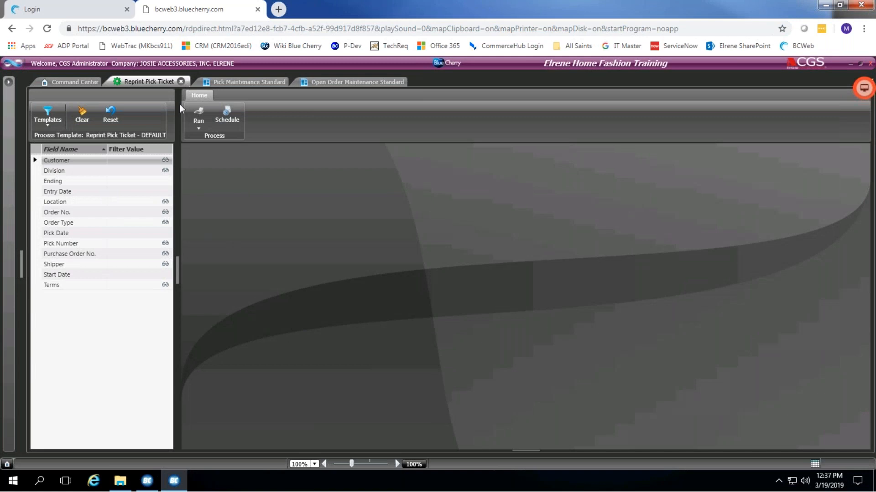
# Step: Open the related Invoice Pick Tickets Standard document for the TEST BBB ORDER pick from Pick Maintenance Standard
pyautogui.click(238, 81)
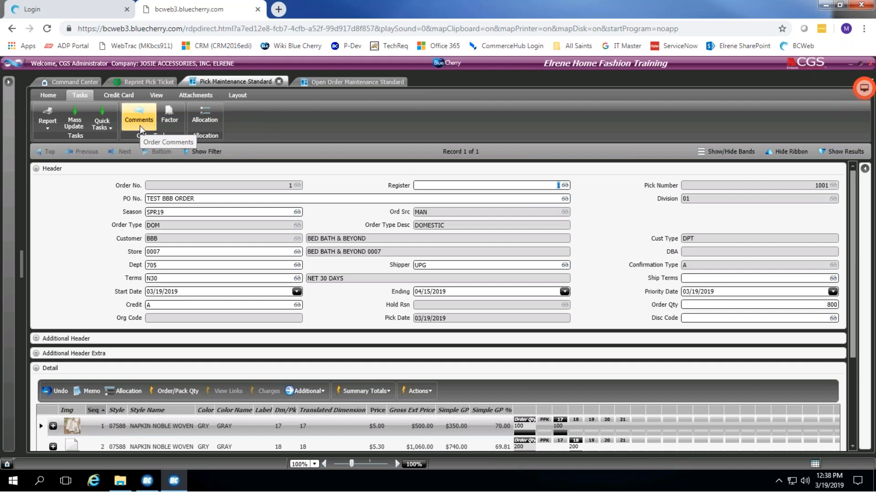
pyautogui.click(55, 93)
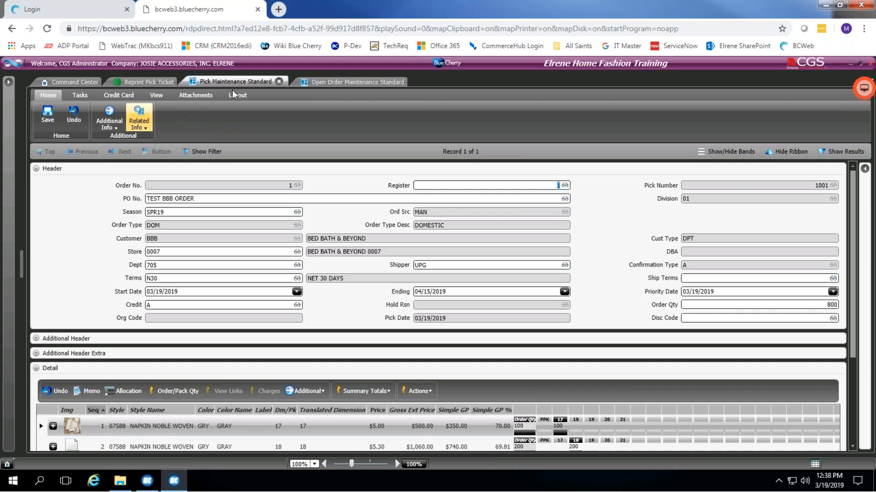
pyautogui.click(146, 129)
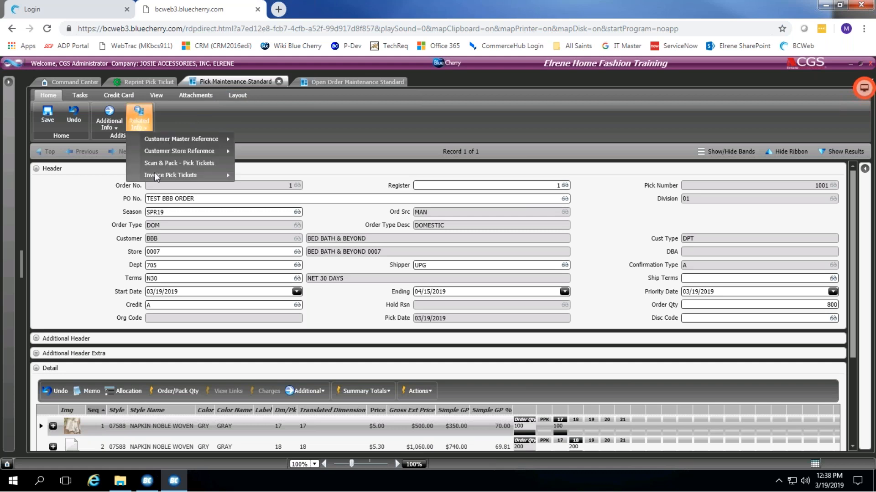
pyautogui.moveTo(157, 178)
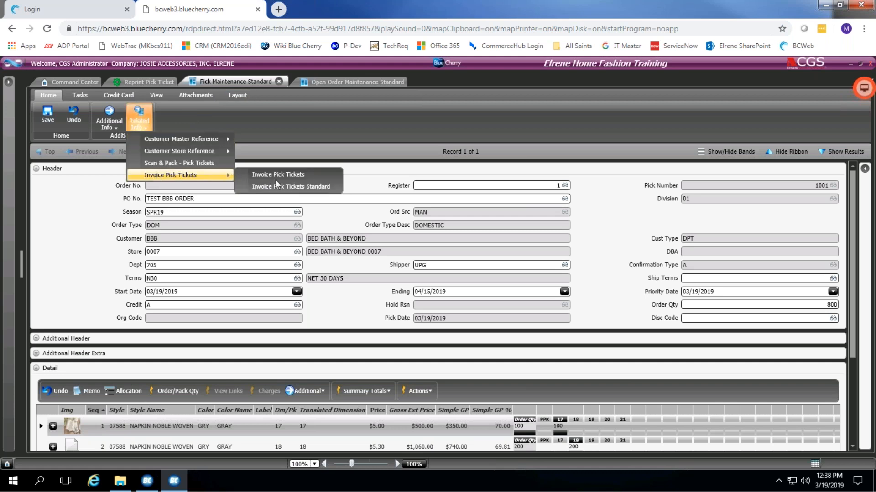
pyautogui.click(320, 189)
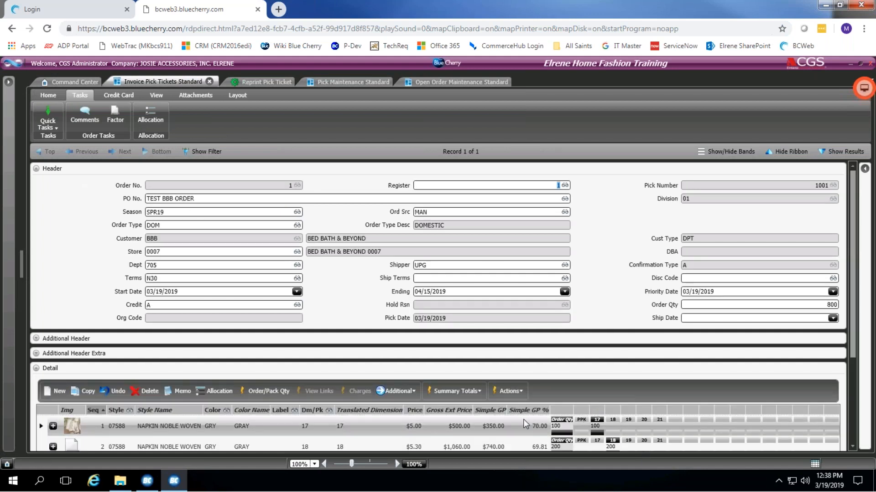
# Step: Invoice all detail lines of the pick, save the record and close Invoice Pick Tickets Standard without saving again
pyautogui.click(516, 391)
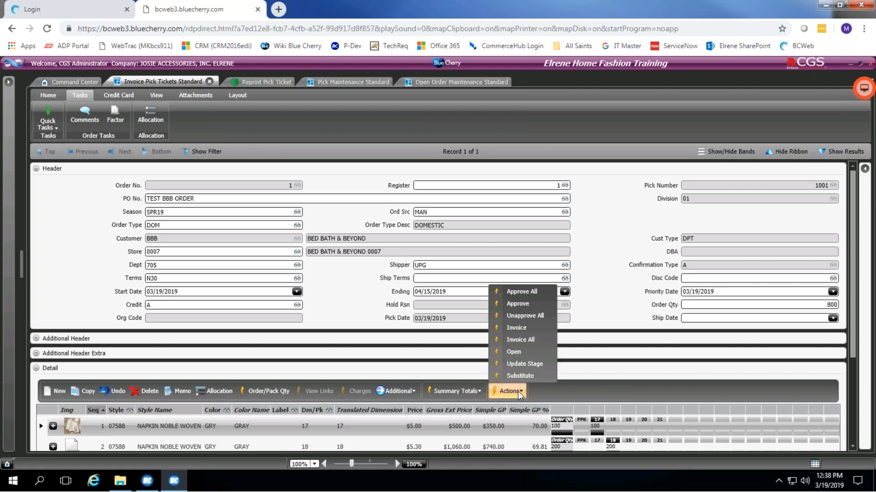
pyautogui.click(515, 341)
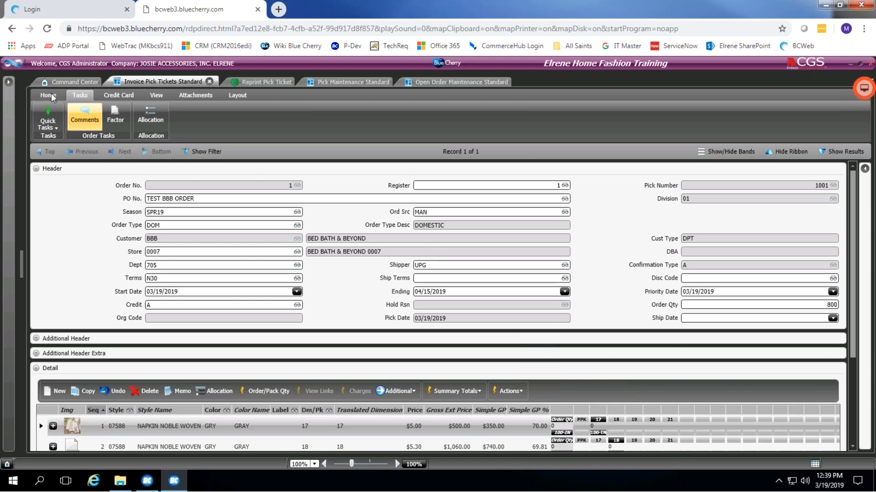
pyautogui.click(50, 93)
pyautogui.click(52, 116)
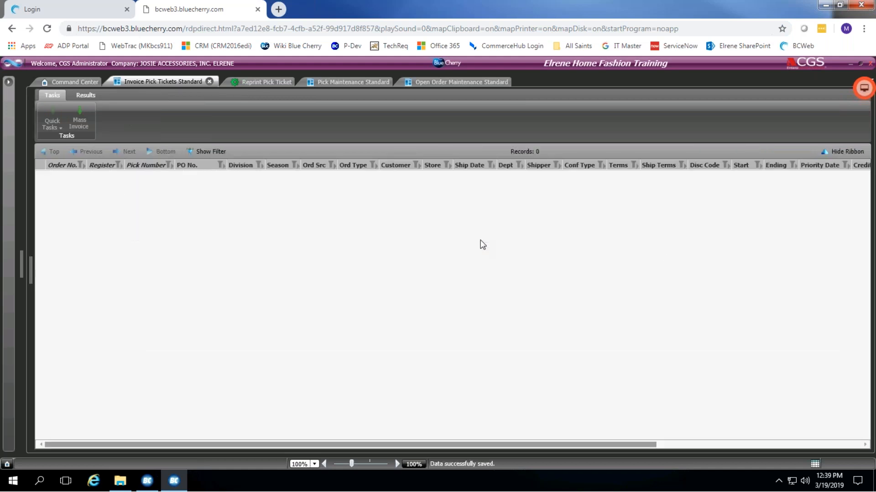
pyautogui.click(209, 82)
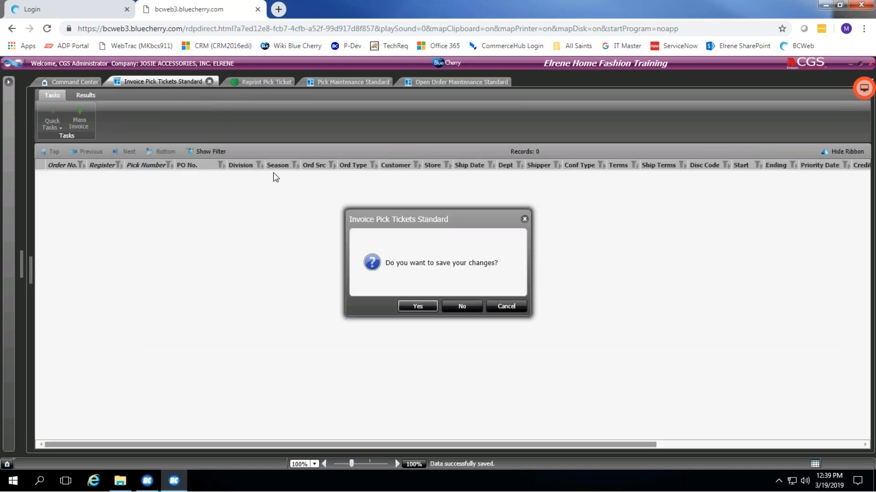
pyautogui.click(475, 309)
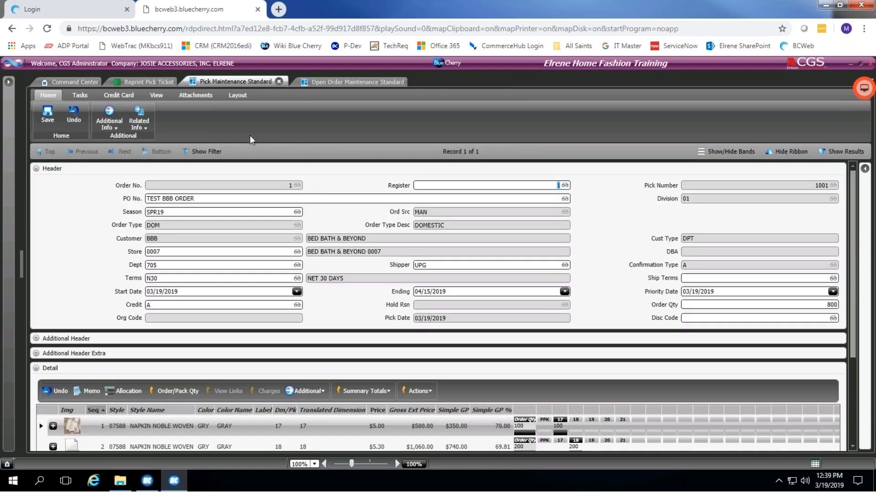
# Step: Search for INVOICE MAI, open Invoice Maintenance Standard, load the invoice without filters and check its pick and invoice numbers
pyautogui.click(9, 89)
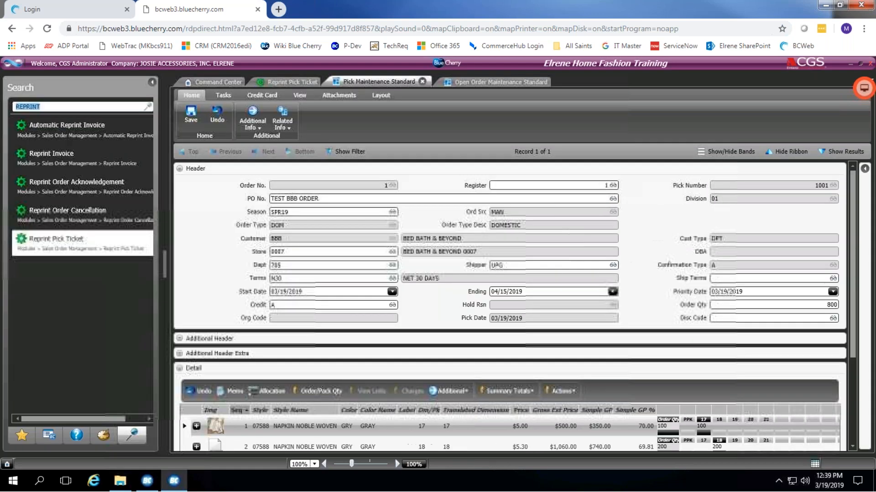
pyautogui.write('INVOICE MIN')
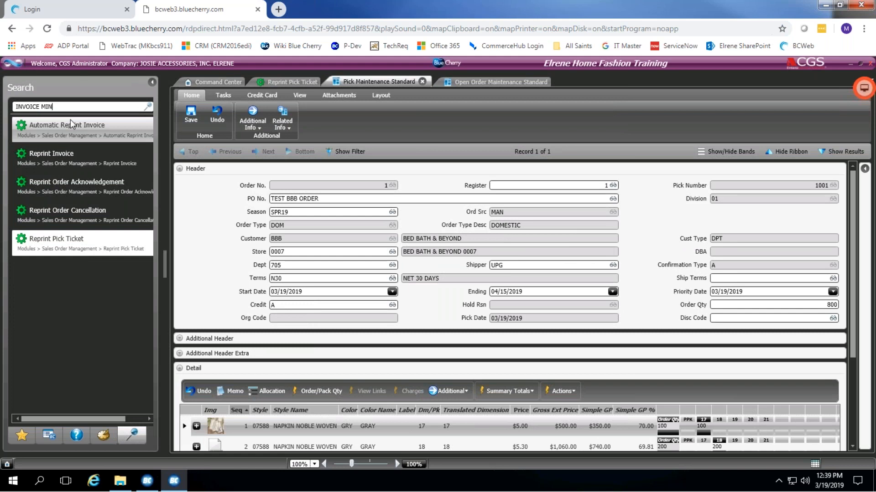
pyautogui.press('BackSpace')
pyautogui.write('ICE MAI')
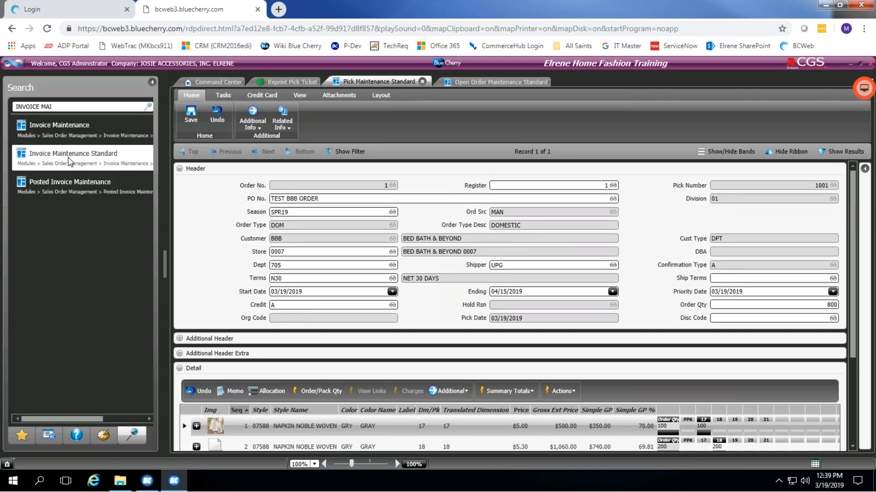
pyautogui.click(68, 158)
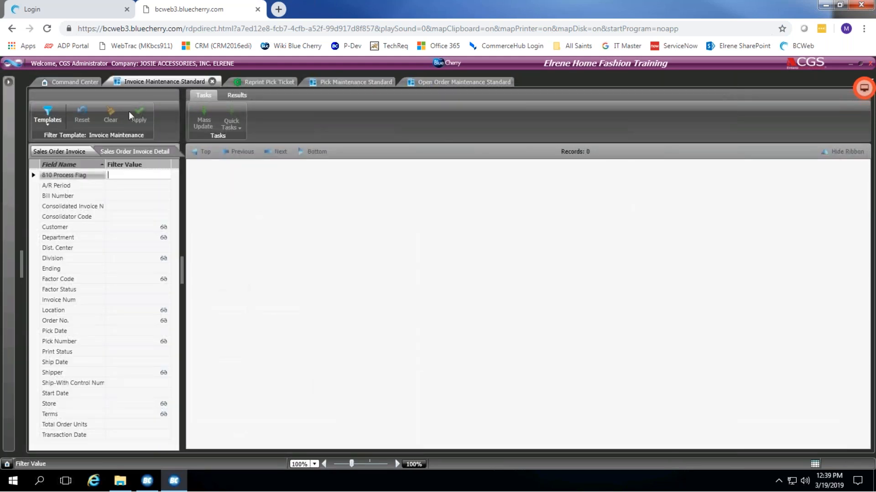
pyautogui.click(128, 109)
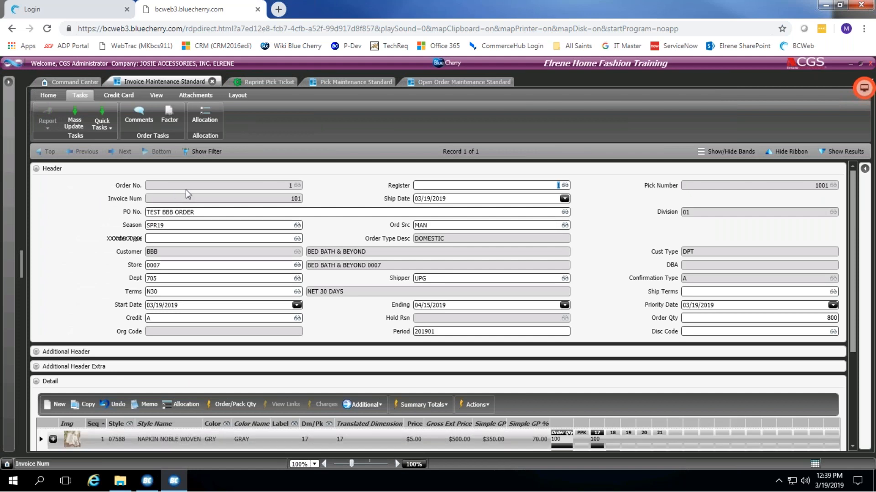
pyautogui.click(718, 186)
pyautogui.click(254, 200)
# Step: Search for PROCESS, open Process Invoices and run the Invoice Process without any filter values
pyautogui.click(7, 84)
pyautogui.write('PR')
pyautogui.press('BackSpace')
pyautogui.write('O')
pyautogui.press('BackSpace')
pyautogui.write('ROCES')
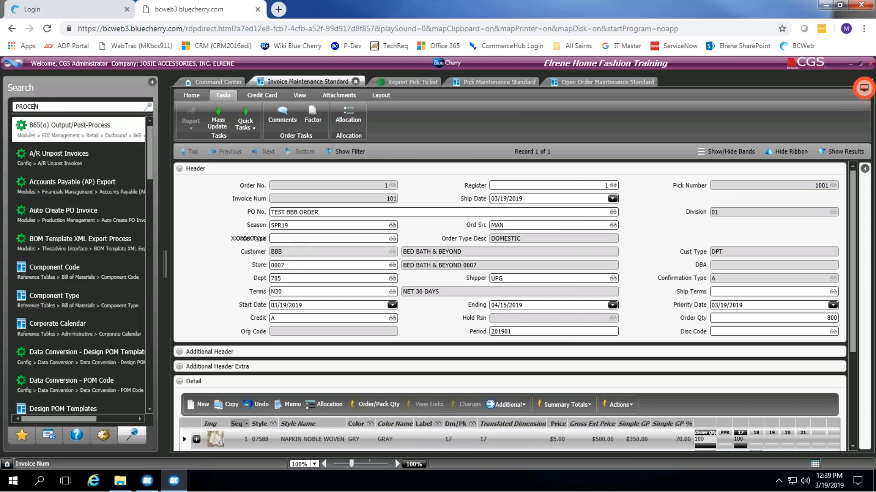
pyautogui.write('S')
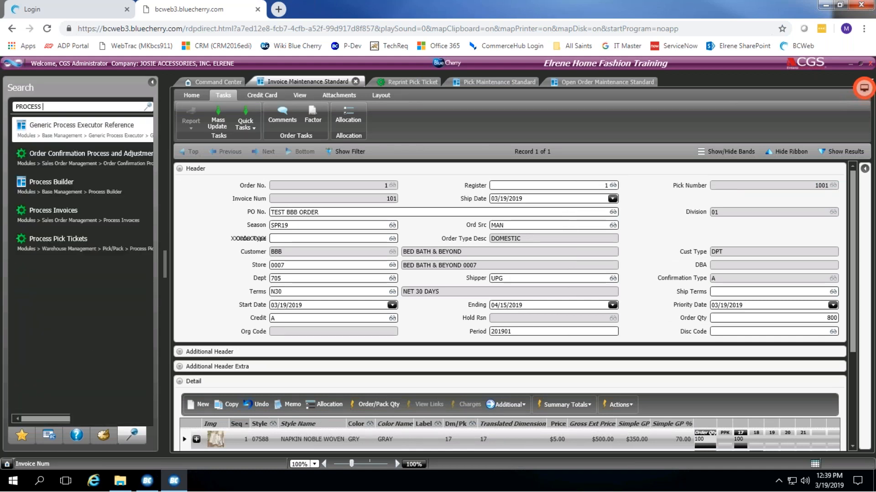
pyautogui.click(44, 210)
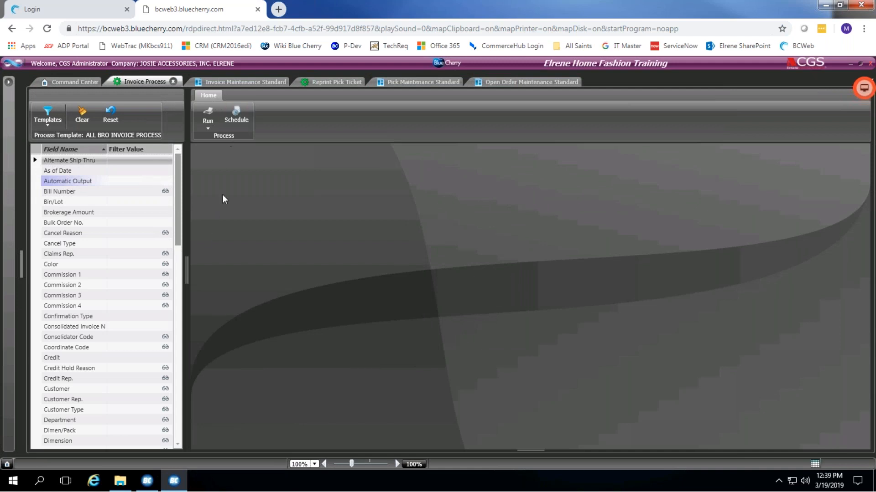
pyautogui.click(209, 114)
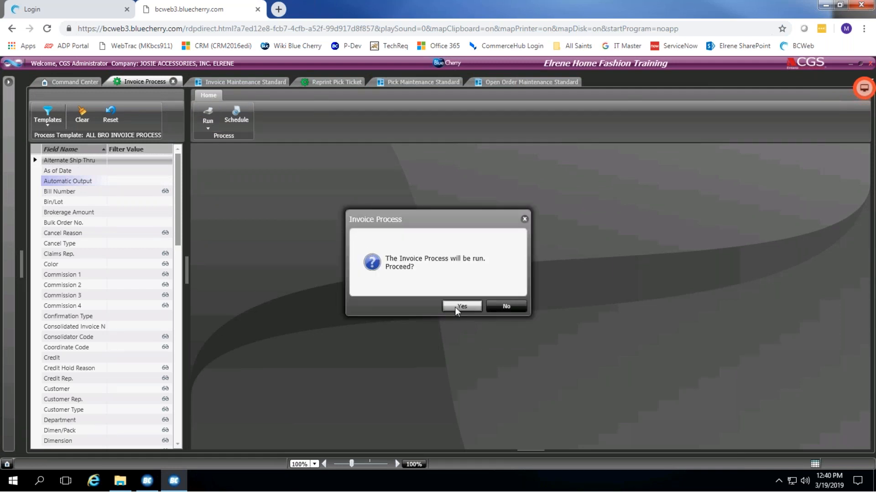
pyautogui.click(461, 306)
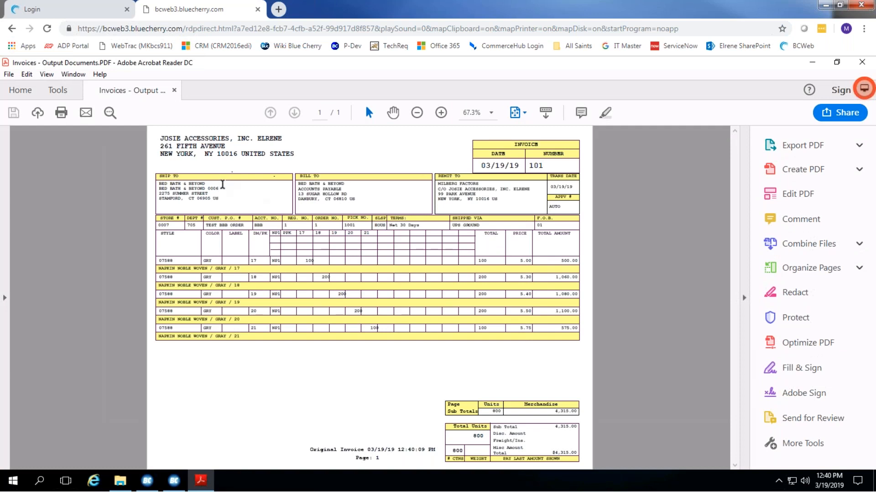
# Step: Check the document title, invoice number and invoice date on the generated invoice PDF
pyautogui.doubleClick(530, 145)
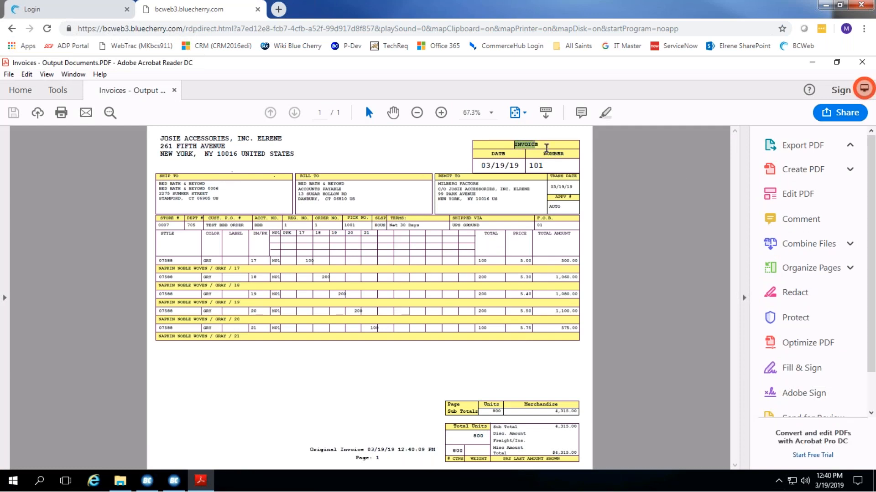
pyautogui.moveTo(547, 150); pyautogui.dragTo(545, 166)
pyautogui.click(543, 165)
pyautogui.doubleClick(542, 165)
pyautogui.moveTo(479, 162); pyautogui.dragTo(507, 165)
pyautogui.click(504, 165)
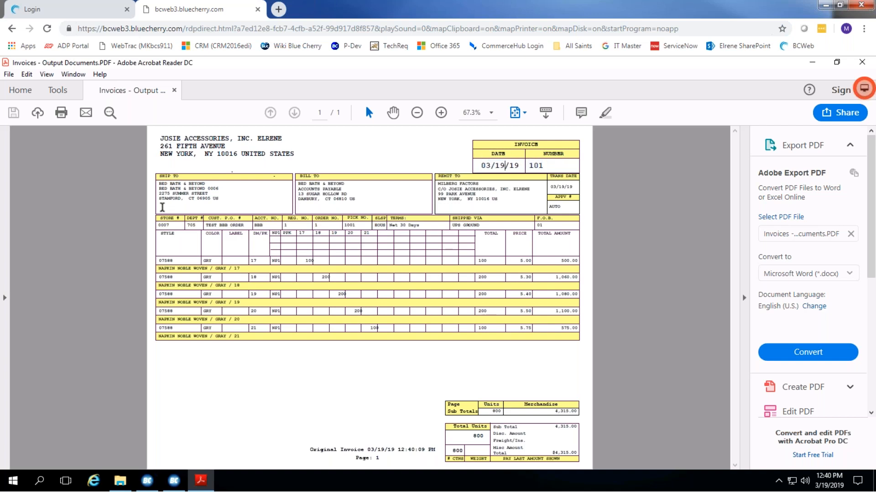
# Step: Check the ship-to, bill-to and remit-to addresses on the invoice
pyautogui.moveTo(160, 183); pyautogui.dragTo(222, 200)
pyautogui.click(218, 200)
pyautogui.moveTo(301, 188)
pyautogui.mouseDown()
pyautogui.moveTo(362, 199)
pyautogui.moveTo(306, 183)
pyautogui.mouseUp()
pyautogui.click(336, 201)
pyautogui.moveTo(439, 188); pyautogui.dragTo(521, 203)
pyautogui.click(522, 202)
pyautogui.moveTo(300, 183); pyautogui.dragTo(363, 195)
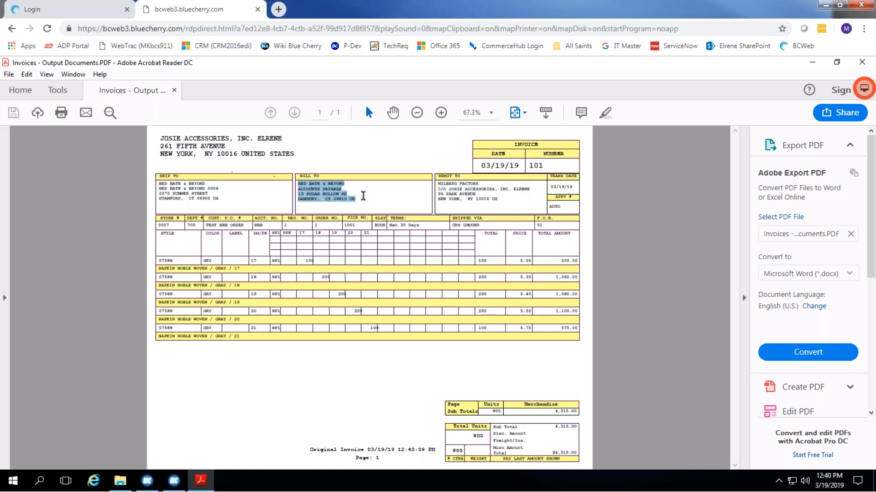
pyautogui.click(363, 196)
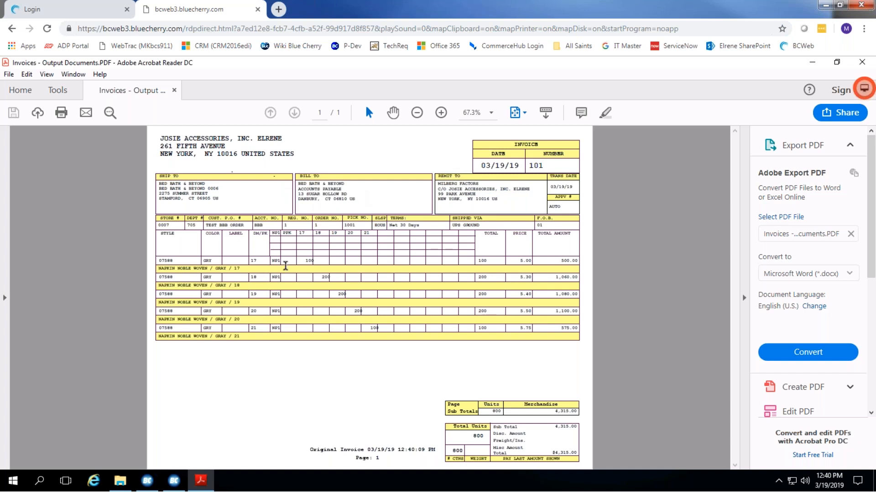
# Step: Check the prices and total quantities of the invoice's style lines and close the PDF
pyautogui.moveTo(519, 260); pyautogui.dragTo(531, 279)
pyautogui.click(492, 329)
pyautogui.click(867, 64)
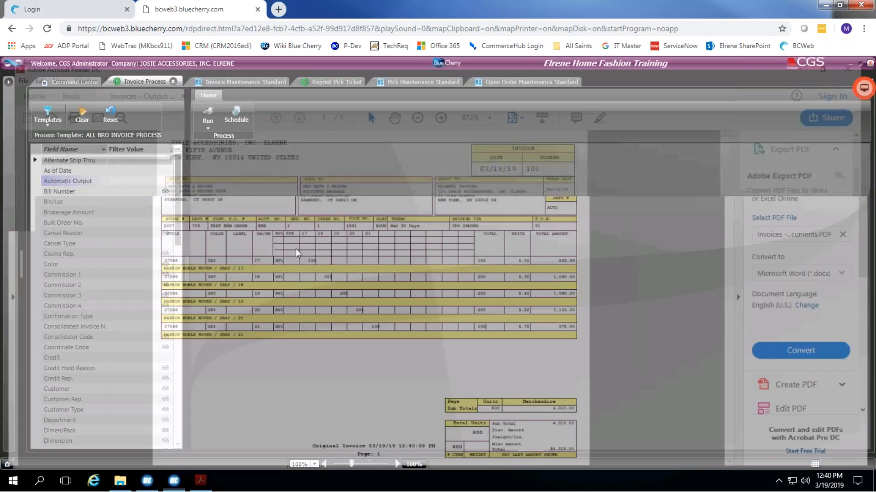